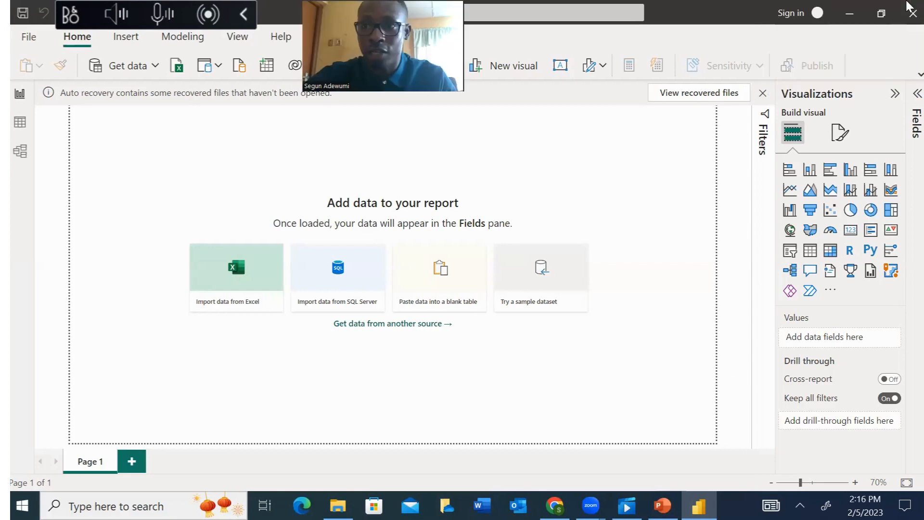
Step: Close Power BI Desktop with its recovered files removed, relaunch it from the desktop, and dismiss the start screen
left_click(911, 13)
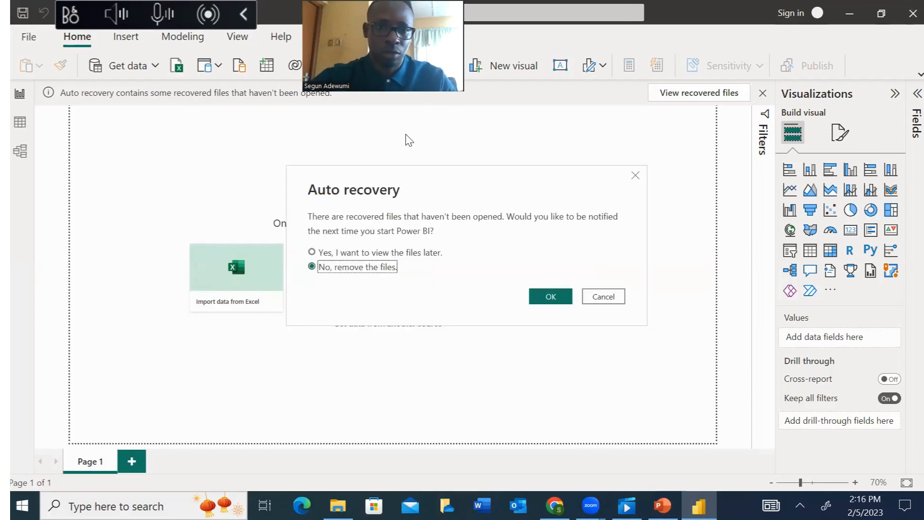
left_click(561, 298)
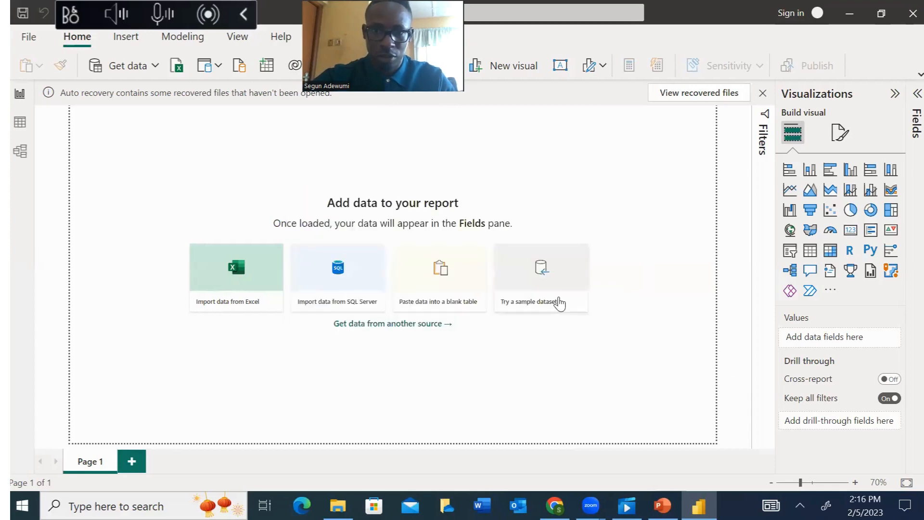
left_click(910, 13)
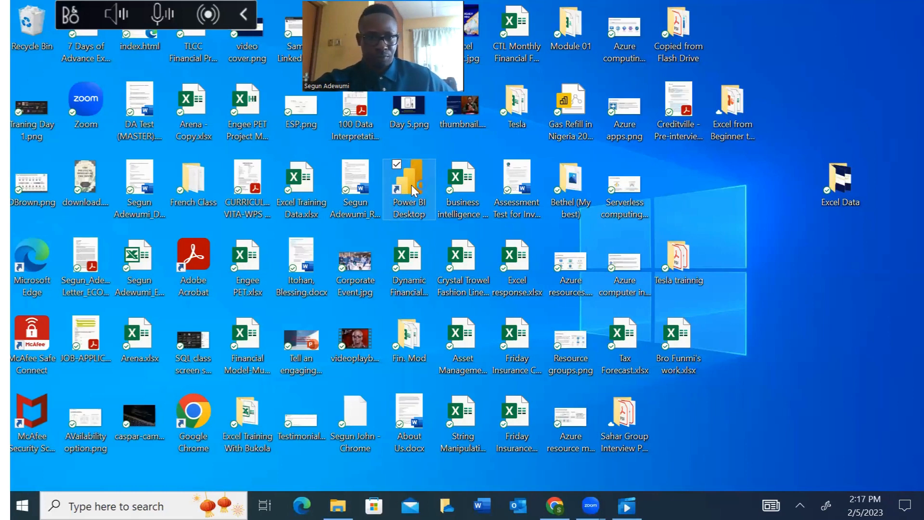
double_click(412, 191)
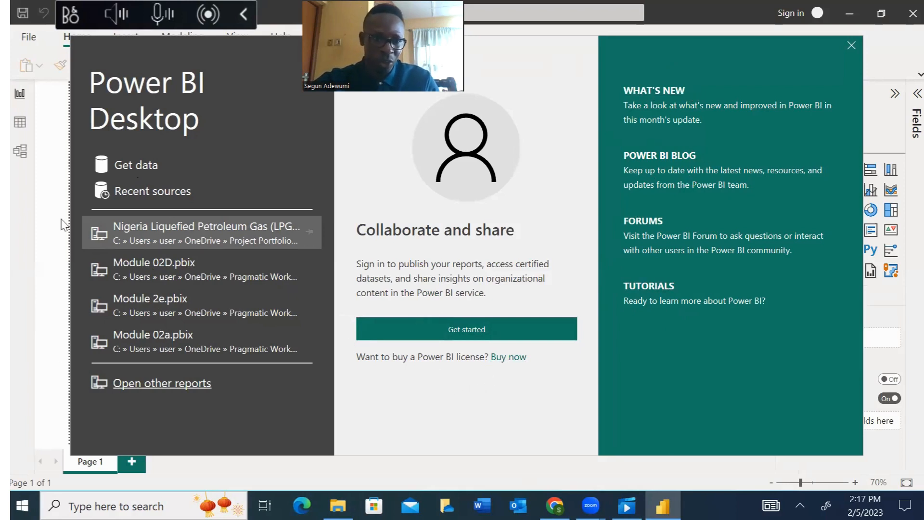
left_click(850, 46)
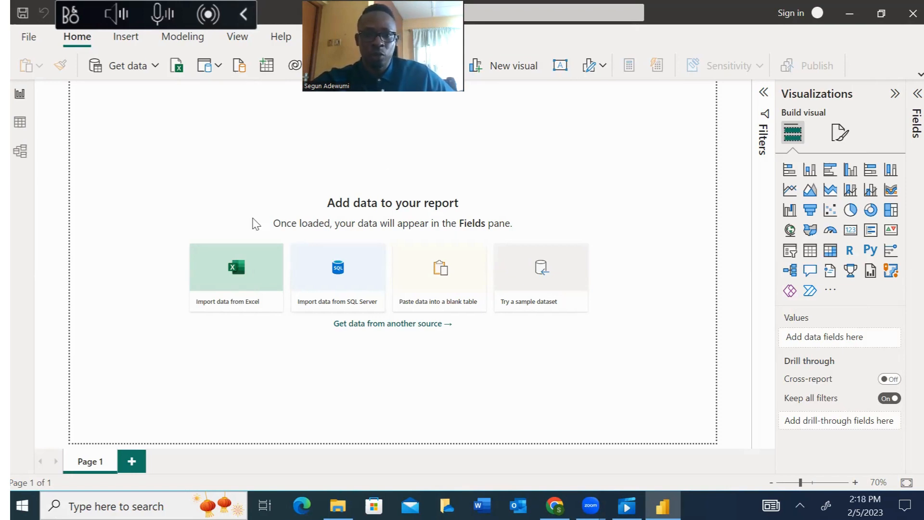
Step: Look at the Report, Data and Model views of the empty report in turn
left_click(23, 98)
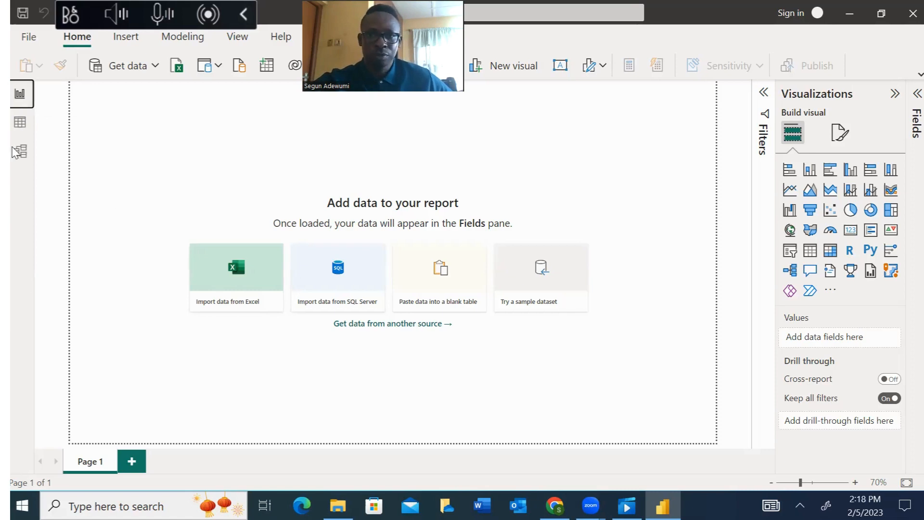
left_click(20, 122)
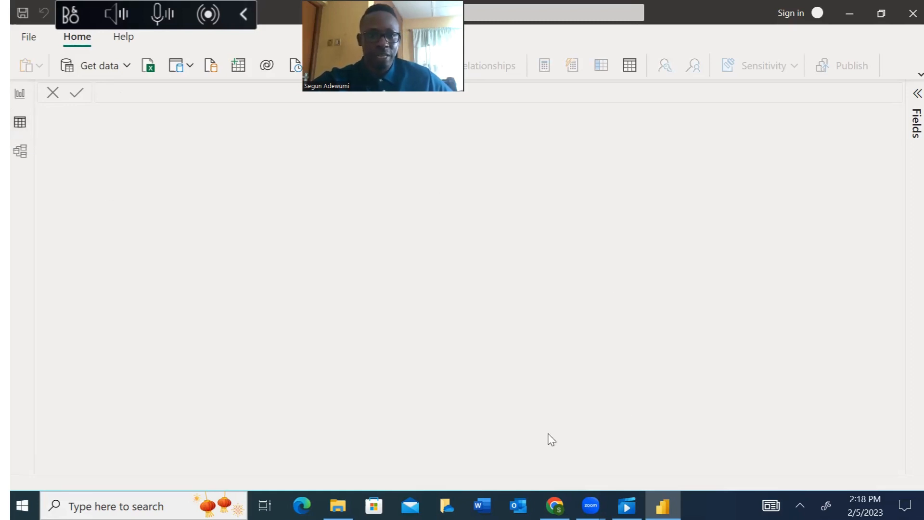
left_click(19, 153)
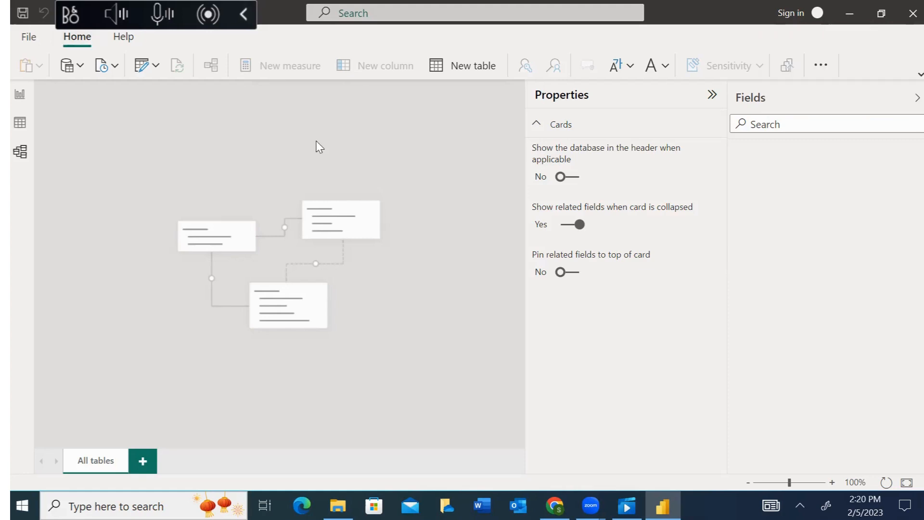
Step: Open the full Get Data connector list and look through all available data sources
left_click(80, 67)
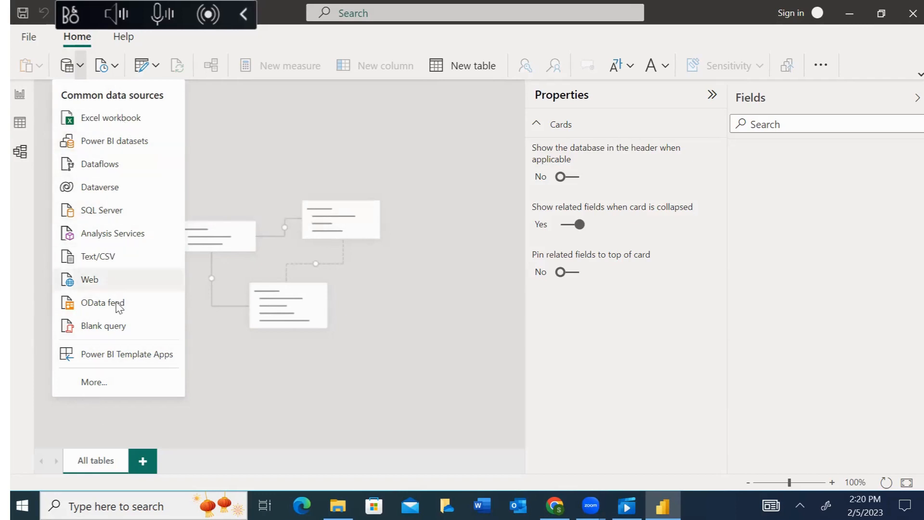
left_click(95, 382)
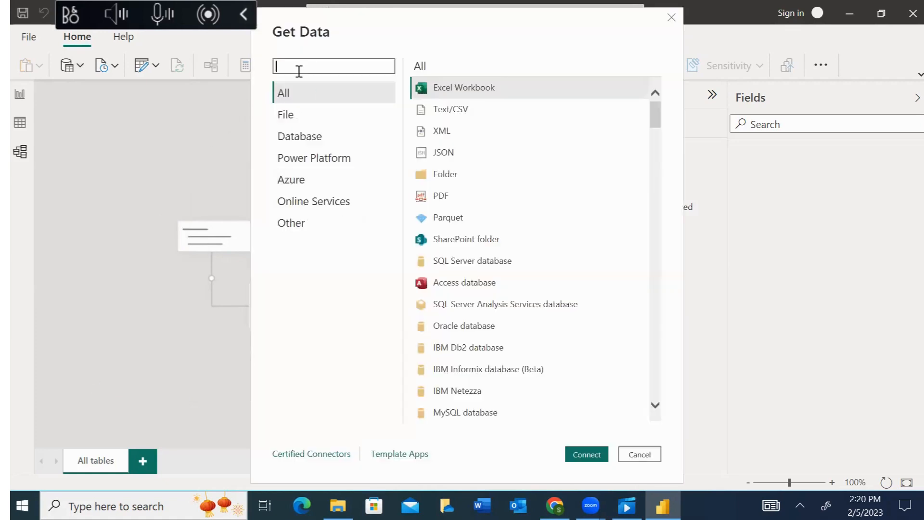
mouse_move(655, 124)
left_mouse_down()
mouse_move(666, 192)
mouse_move(670, 411)
mouse_move(656, 106)
left_mouse_up()
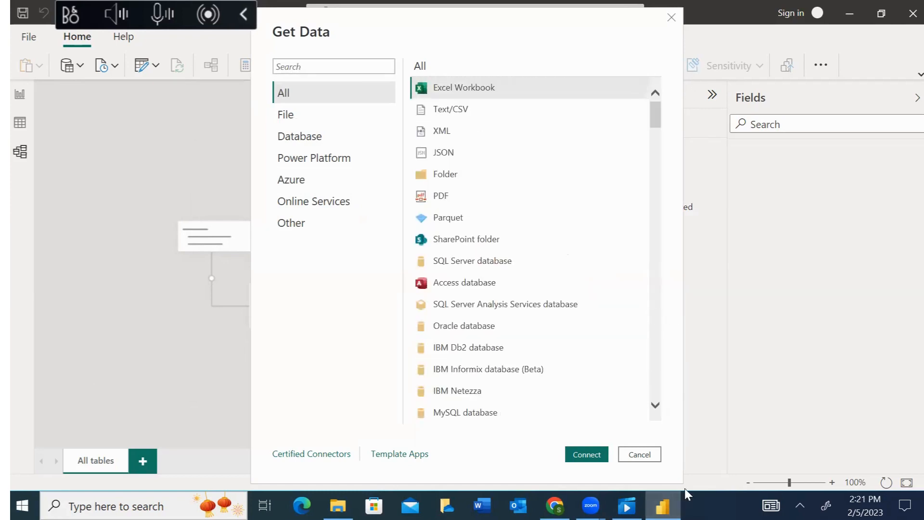
left_click(655, 406)
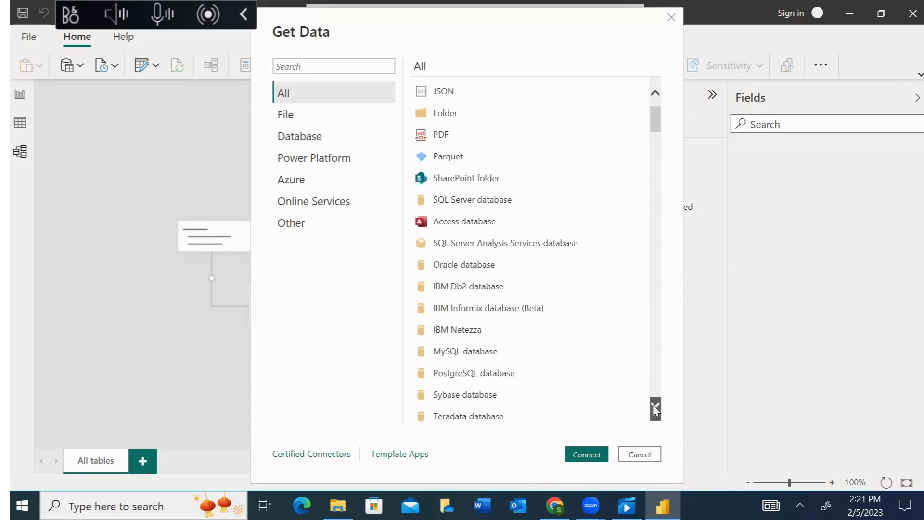
left_click_drag(662, 129, 662, 113)
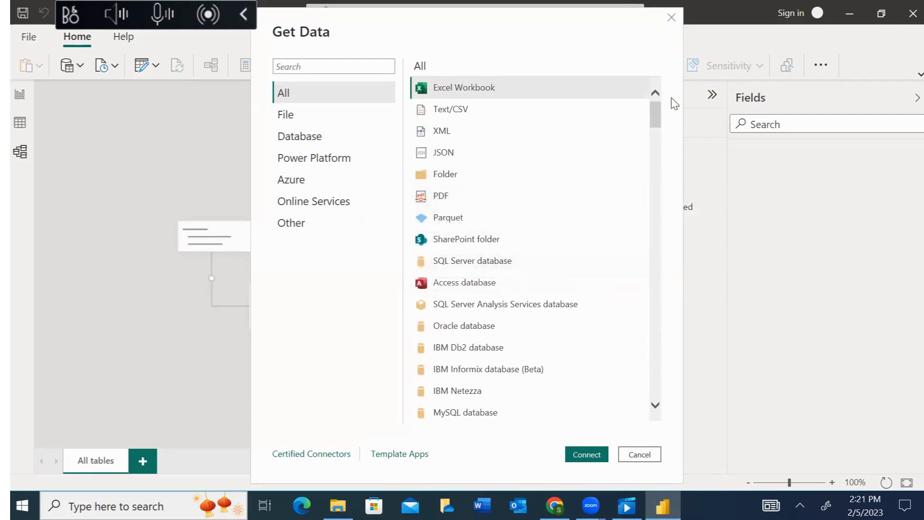
left_click_drag(654, 114, 657, 143)
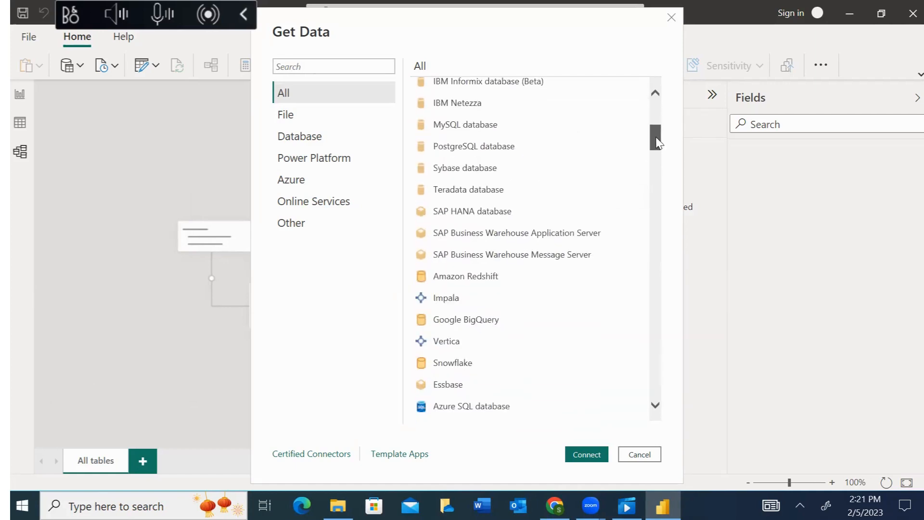
left_click_drag(657, 143, 673, 377)
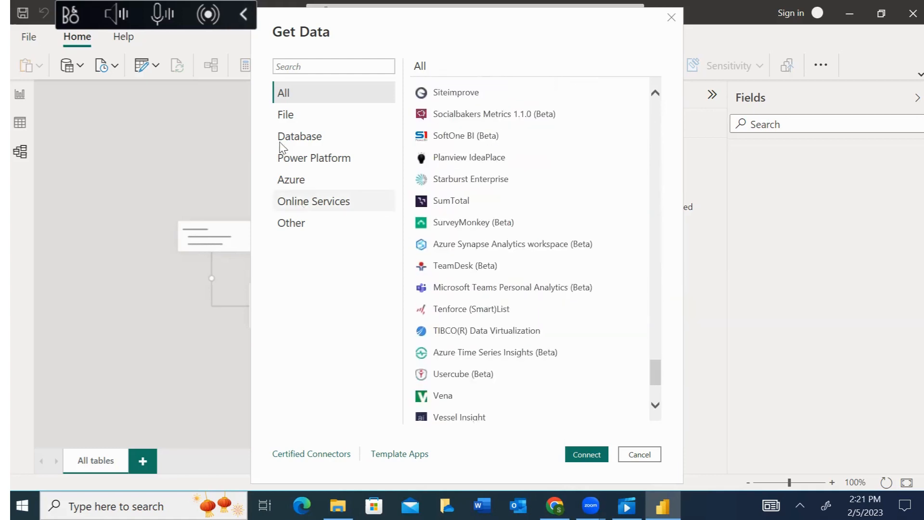
Step: Examine the connectors in the File, Database and Power Platform categories, and return to the complete list
left_click(308, 117)
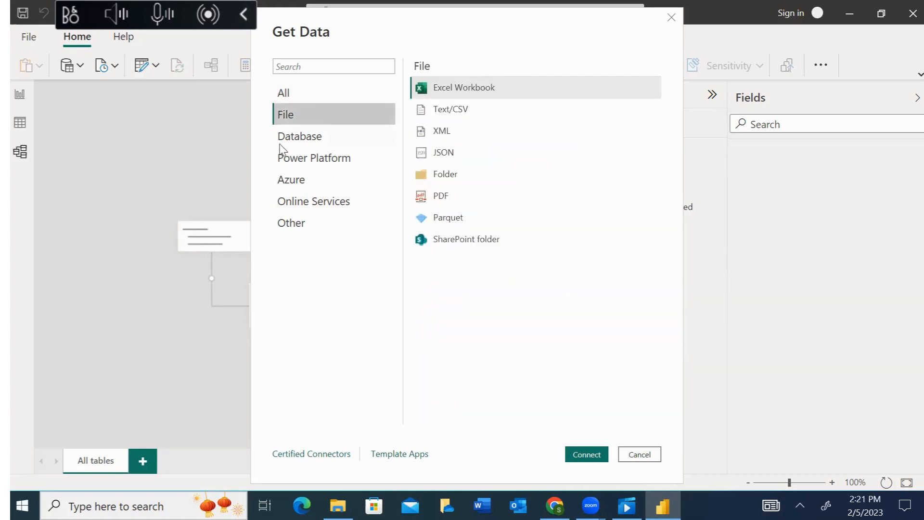
left_click(301, 139)
left_click(310, 162)
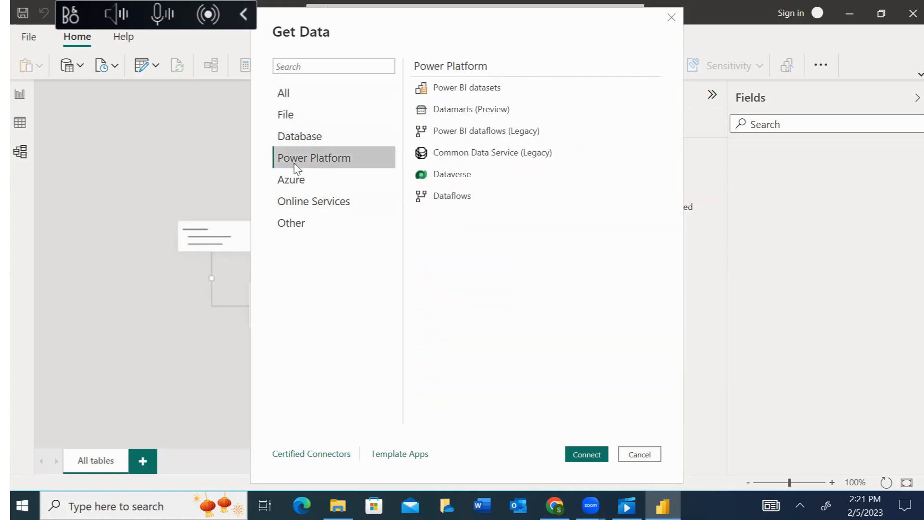
left_click(316, 95)
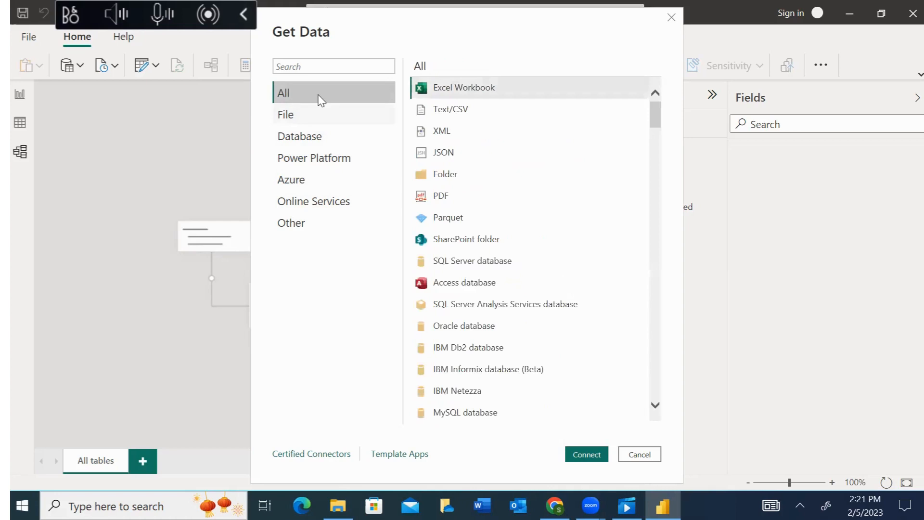
left_click(315, 66)
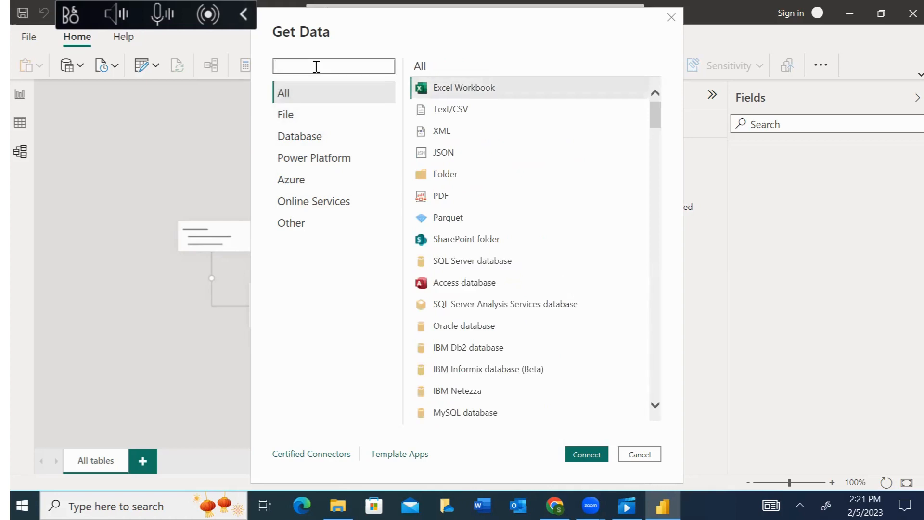
Step: View the connection dialog of the Web connector from the Other category, and close it without entering a URL
left_click(317, 232)
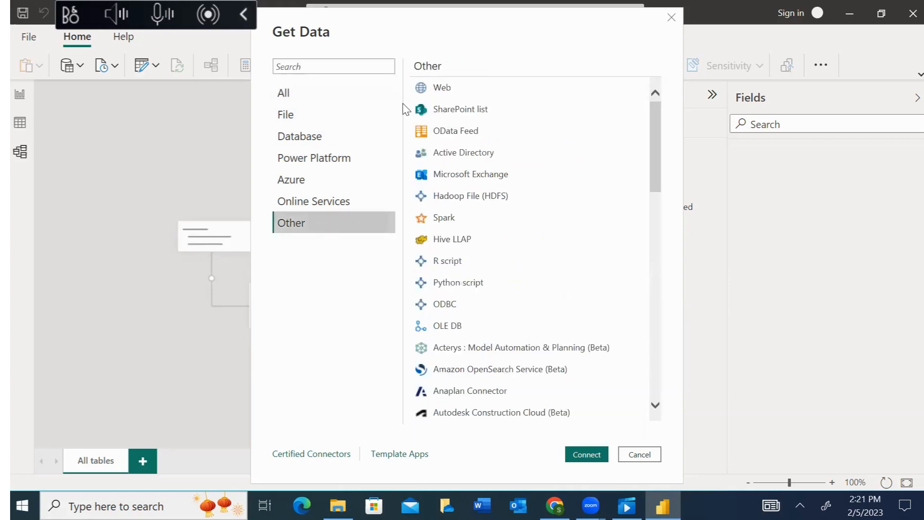
left_click(469, 93)
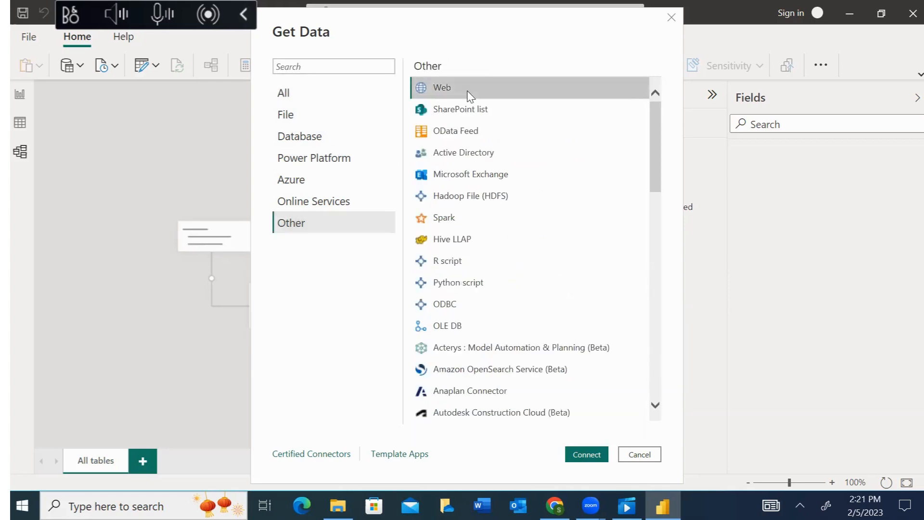
left_click(598, 459)
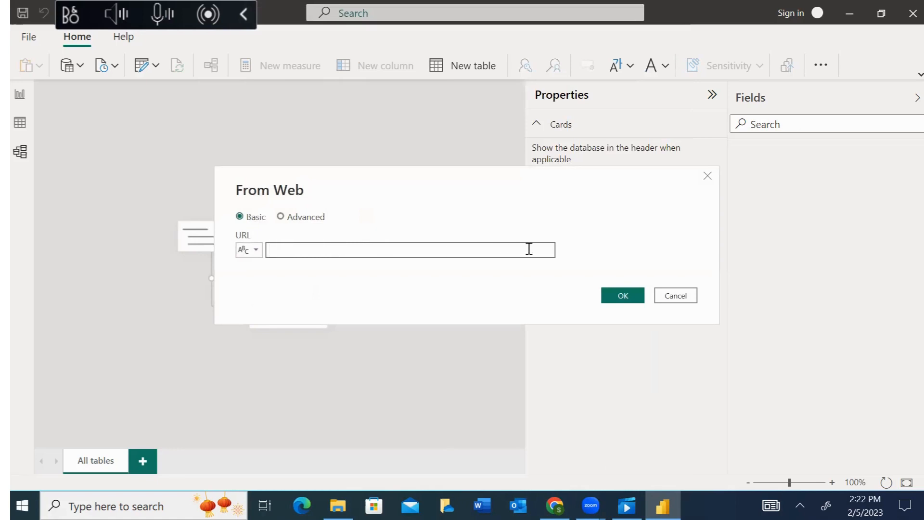
left_click(707, 177)
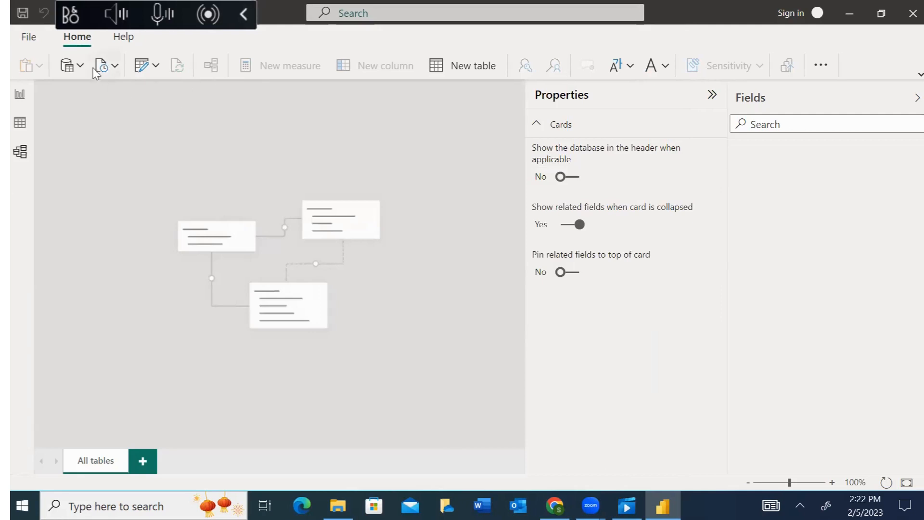
Step: Review the global DirectQuery, R scripting and Python scripting options, and leave the options without changes
left_click(39, 38)
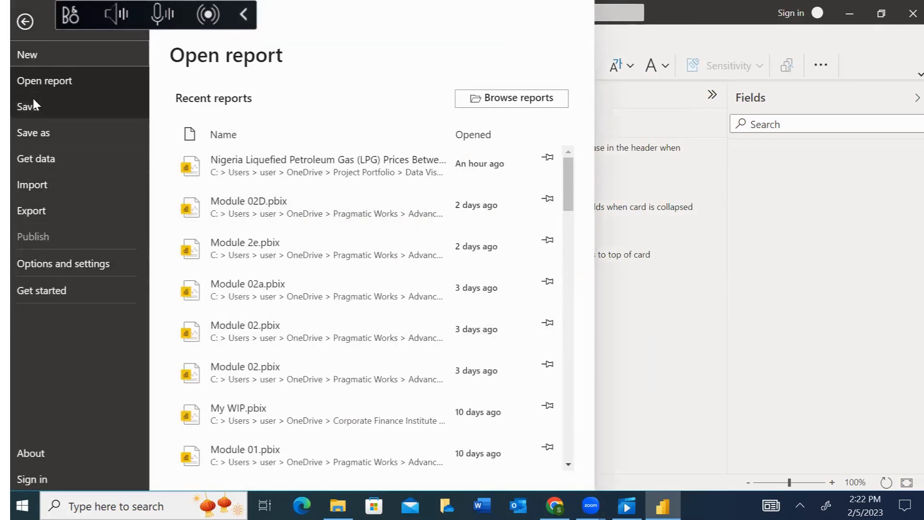
left_click(77, 265)
left_click(239, 109)
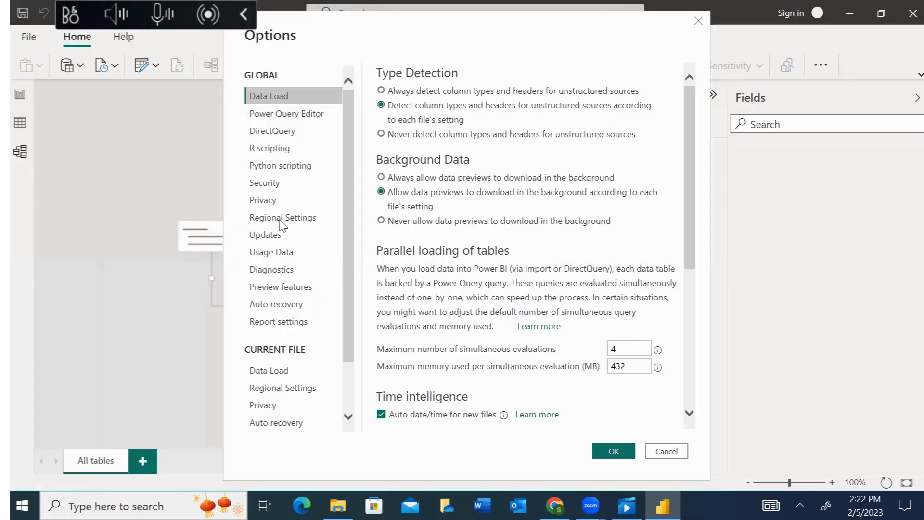
left_click(283, 137)
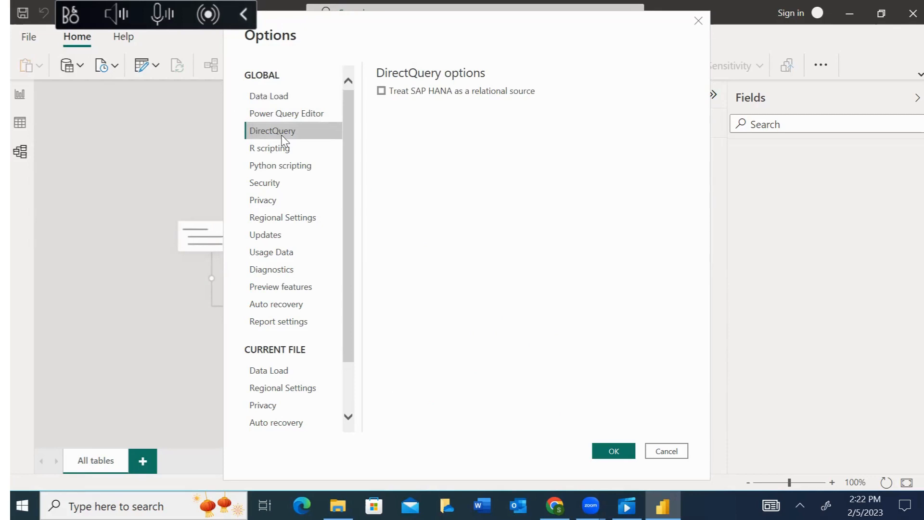
left_click(287, 152)
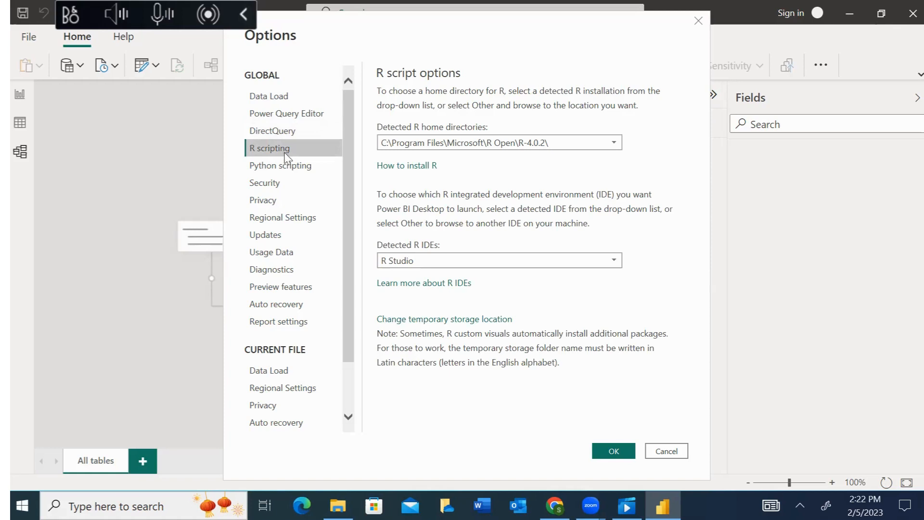
left_click(294, 174)
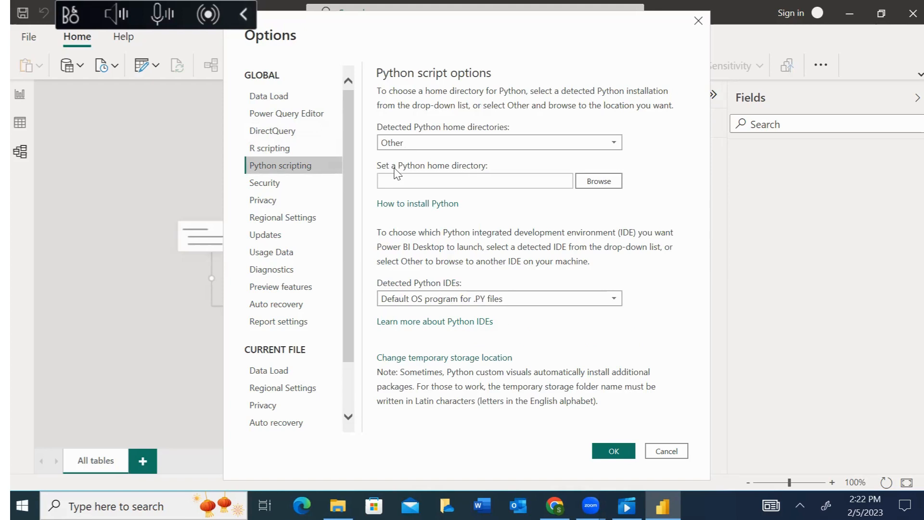
key("Escape")
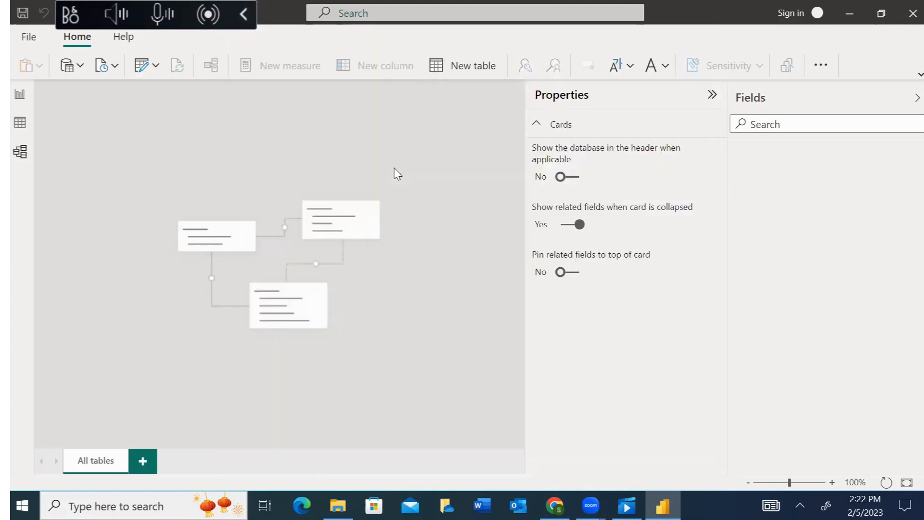
Step: View the recently used data sources and the available Transform data commands
left_click(116, 70)
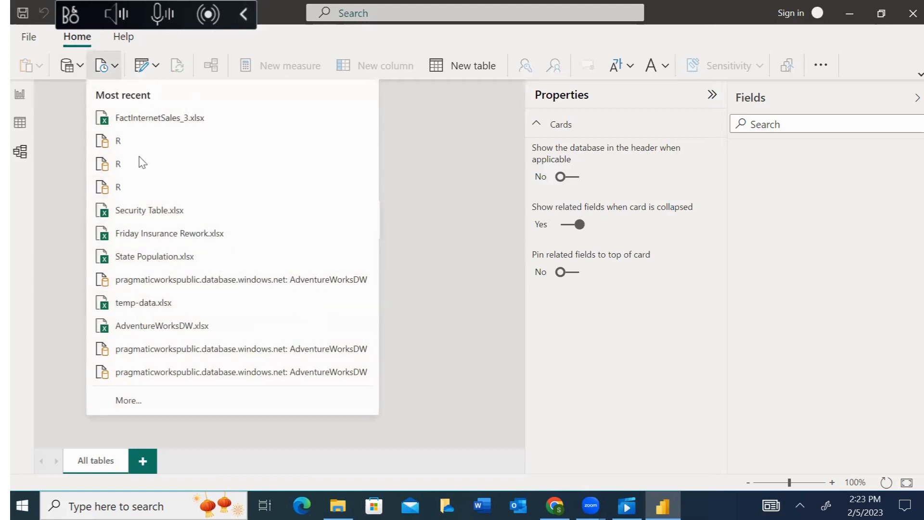
left_click(60, 103)
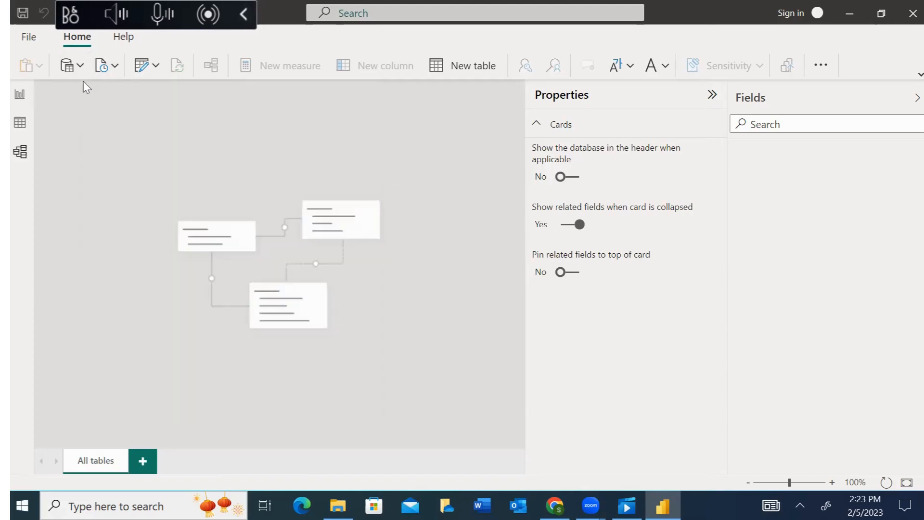
left_click(155, 67)
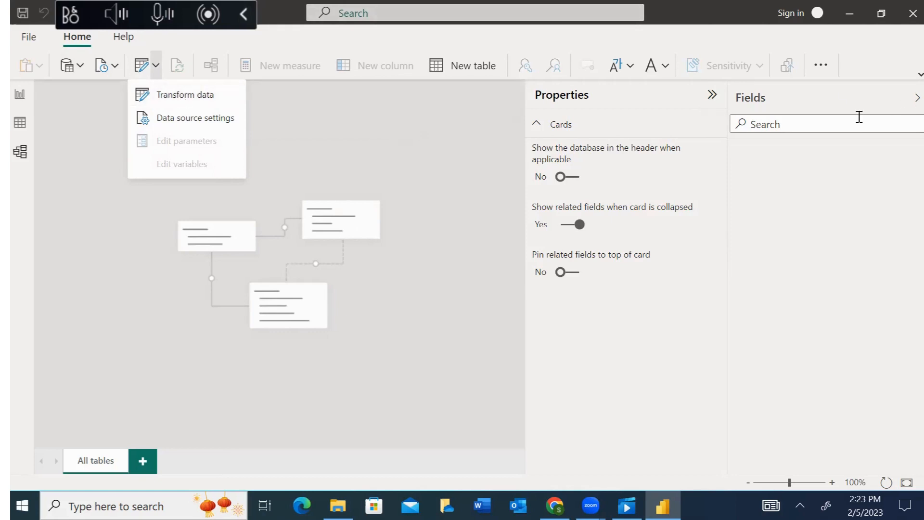
Step: Collapse the Properties pane of the Model view and switch to the Report view
left_click(711, 98)
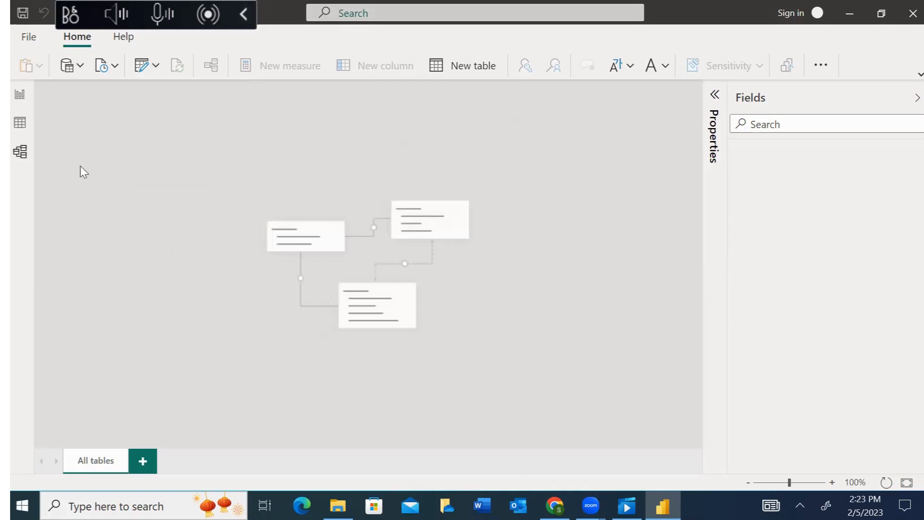
left_click(19, 94)
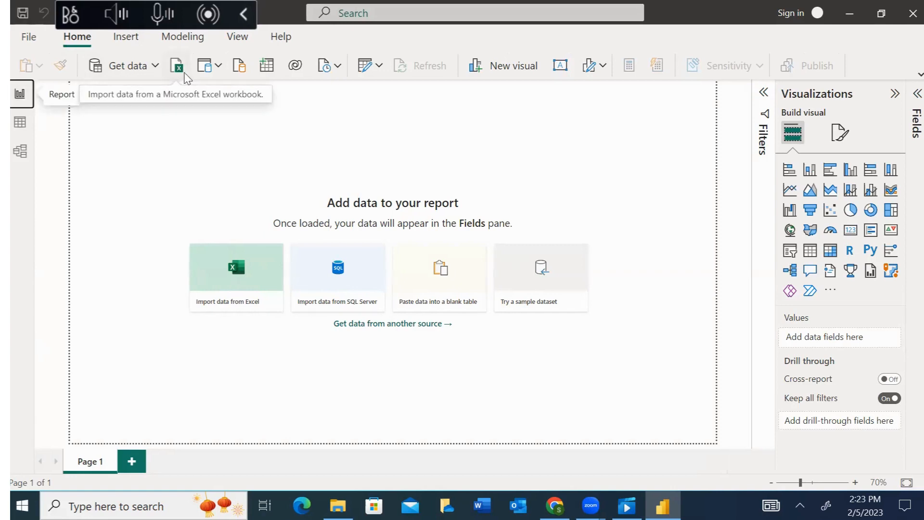
left_click(157, 67)
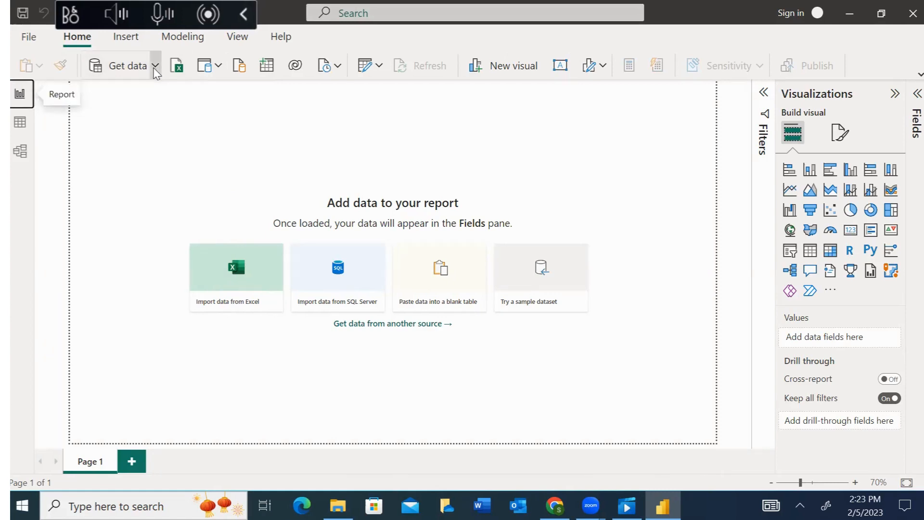
left_click(186, 68)
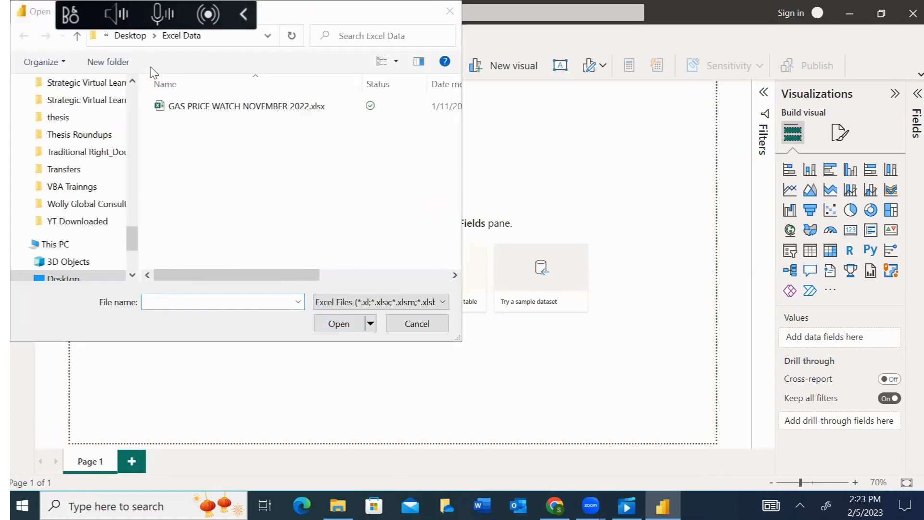
key("Escape")
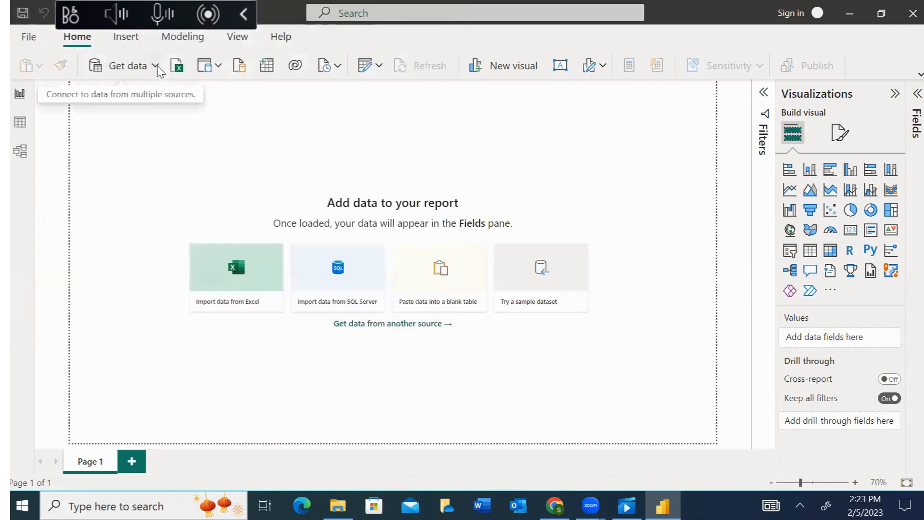
Step: Connect to the Excel workbook GAS PRICE WATCH NOVEMBER 2022.xlsx in the Excel Data folder on the Desktop
left_click(156, 67)
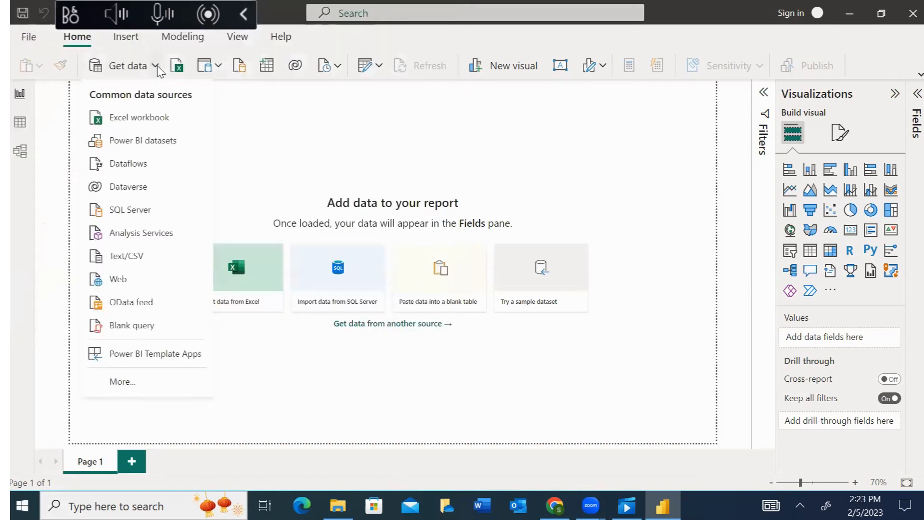
left_click(142, 123)
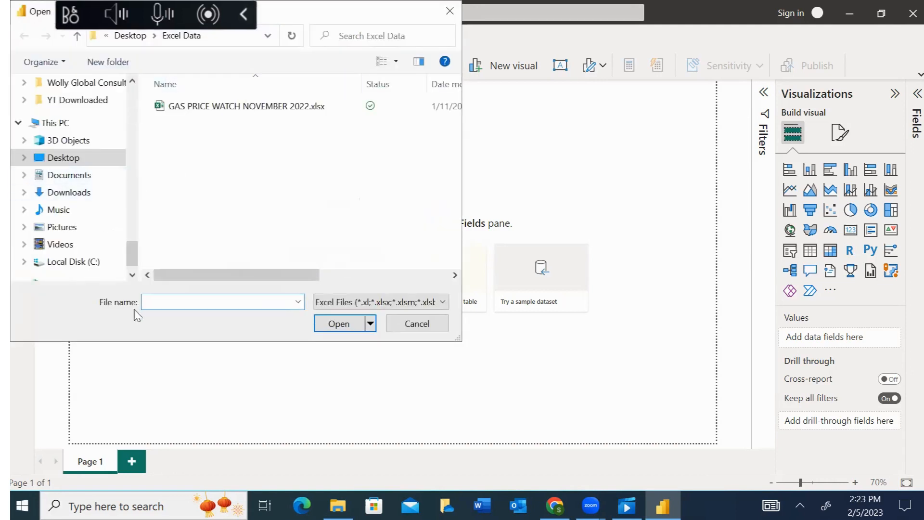
left_click_drag(131, 252, 125, 80)
left_click(63, 113)
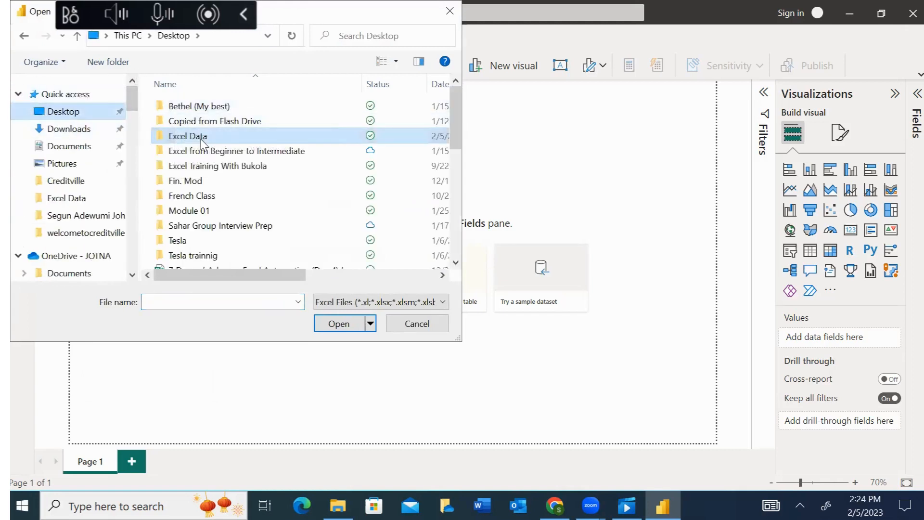
double_click(201, 139)
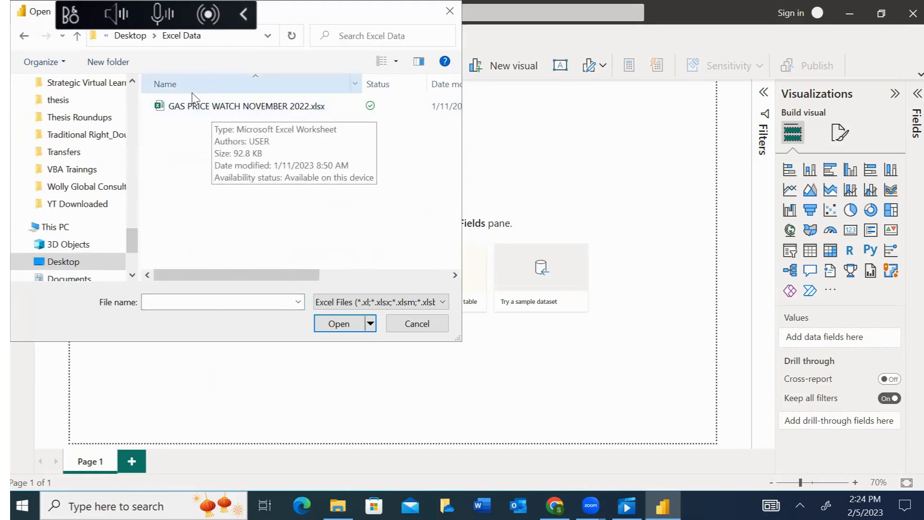
double_click(278, 106)
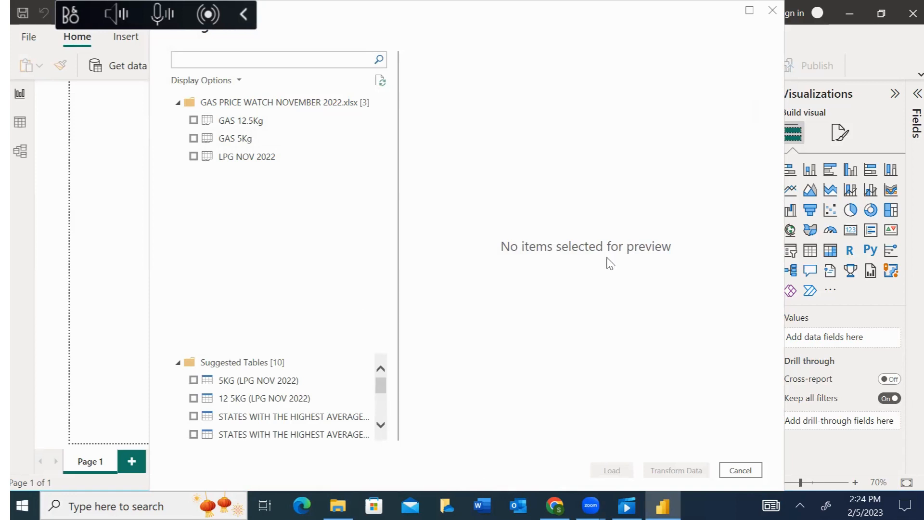
Step: Switch to File Explorer, open GAS PRICE WATCH NOVEMBER 2022.xlsx in a maximized Excel window, and dismiss the Document Recovery pane
left_click(338, 505)
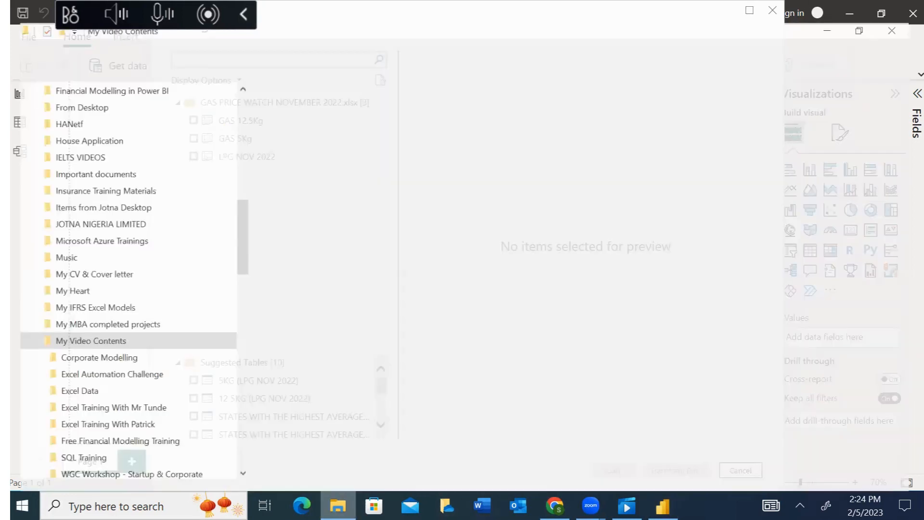
double_click(308, 126)
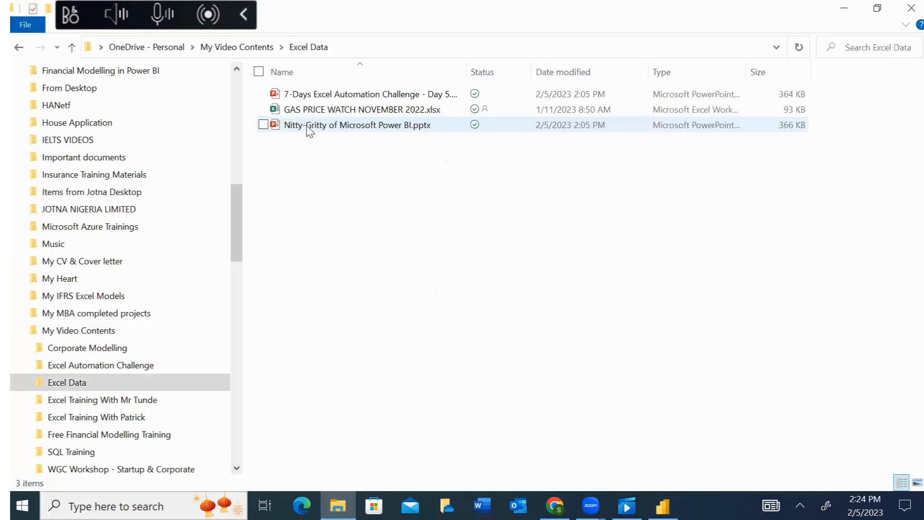
left_click(302, 110)
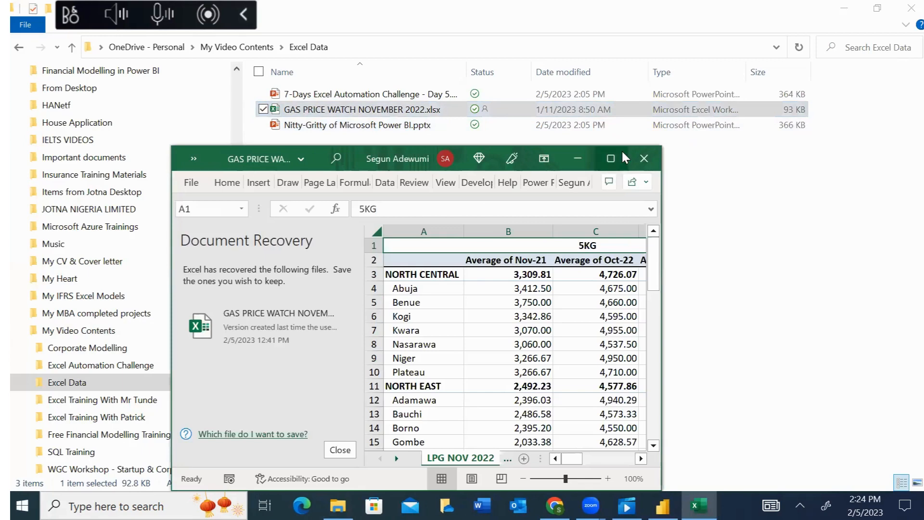
left_click(622, 155)
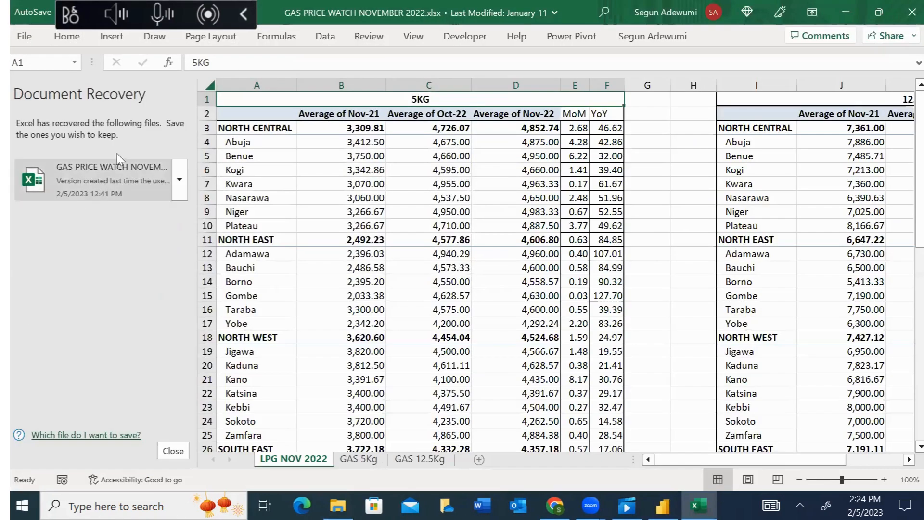
left_click(172, 450)
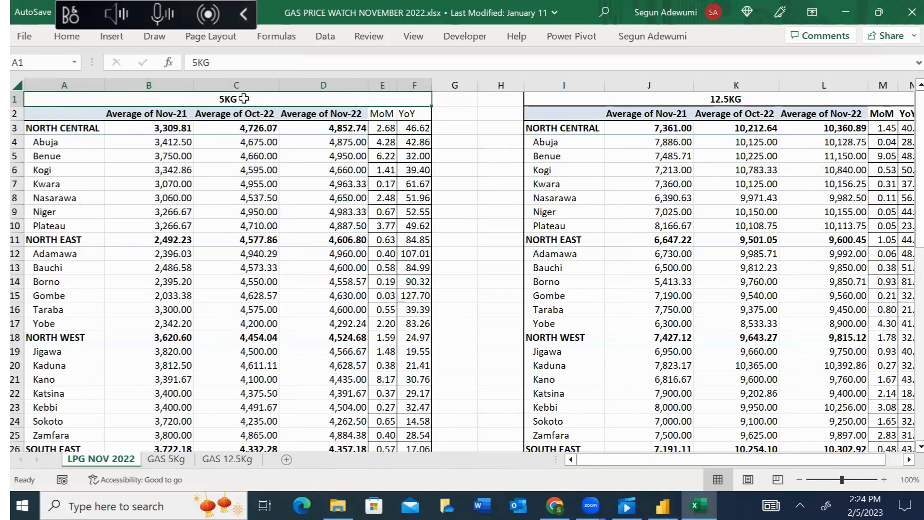
Step: Examine the 5KG column headings on the LPG NOV 2022 sheet and the monthly price columns on the GAS 5Kg sheet
left_click(146, 114)
left_click(254, 114)
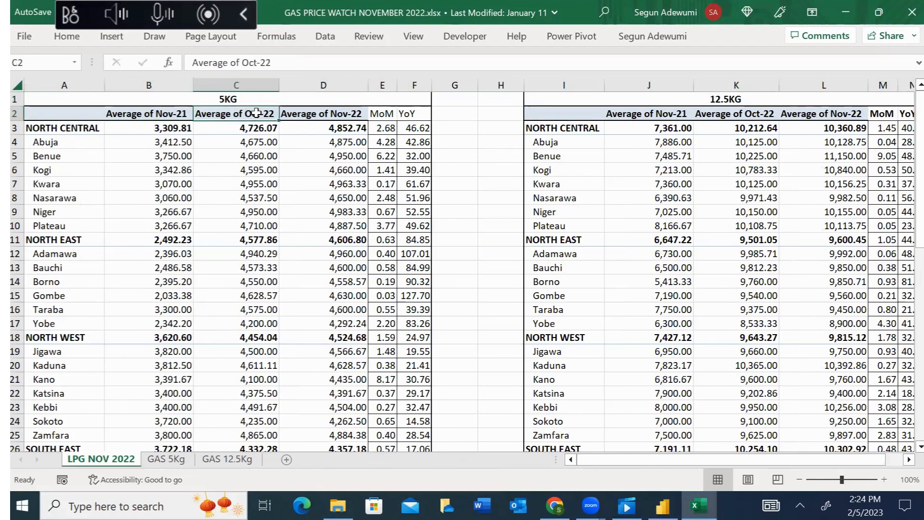
left_click(166, 460)
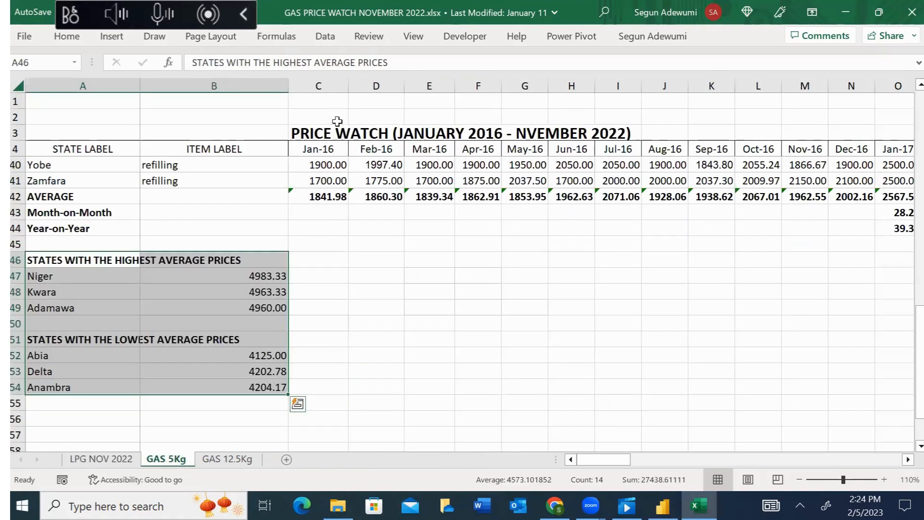
left_click(310, 147)
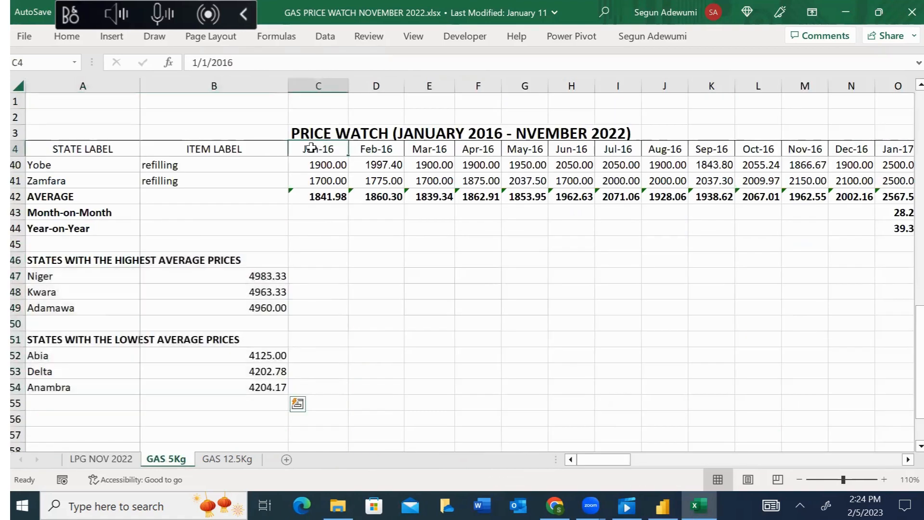
mouse_move(338, 505)
key("ctrl+shift+Right")
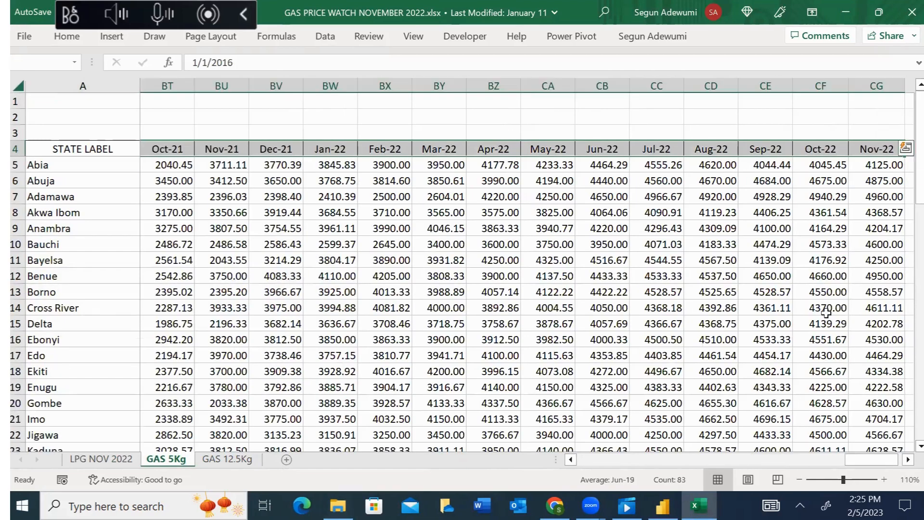
left_click(876, 165)
left_click(495, 228)
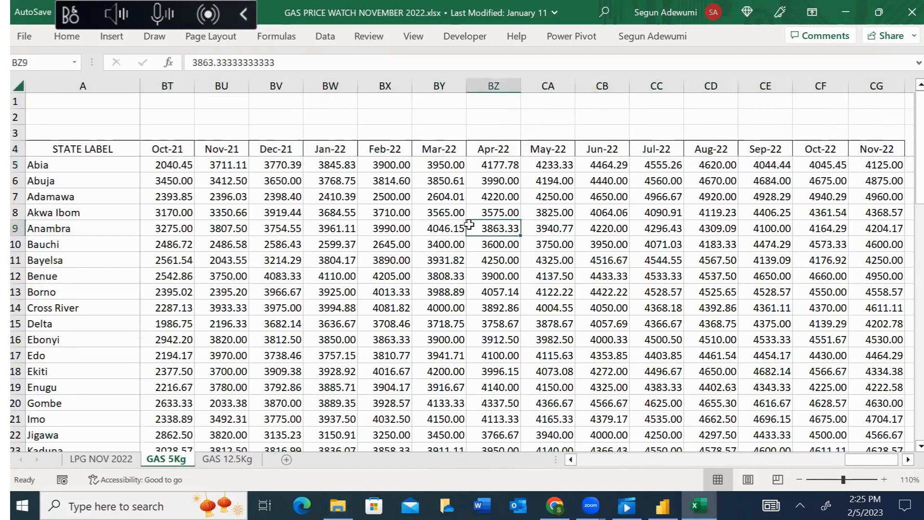
key("Left")
key("Left")
key("Left")
key("Left")
key("Left")
key("Left")
key("Left")
key("Left")
key("Left")
key("Left")
key("Left")
key("Left")
key("Left")
key("Left")
key("Left")
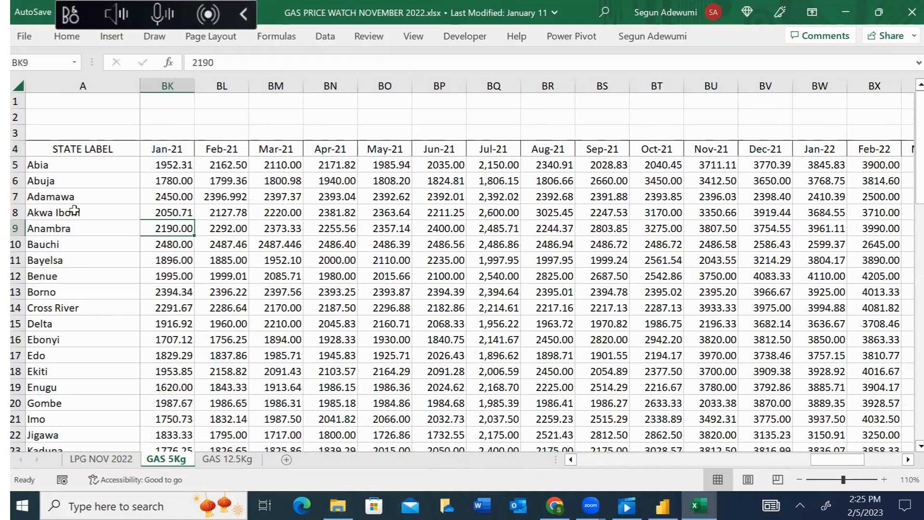
Step: Examine the list of states in the STATE LABEL column of the GAS 5Kg sheet
left_click(41, 167)
key("shift+Down")
key("shift+Down")
key("shift+Down")
key("shift+Down")
key("shift+Down")
key("shift+Down")
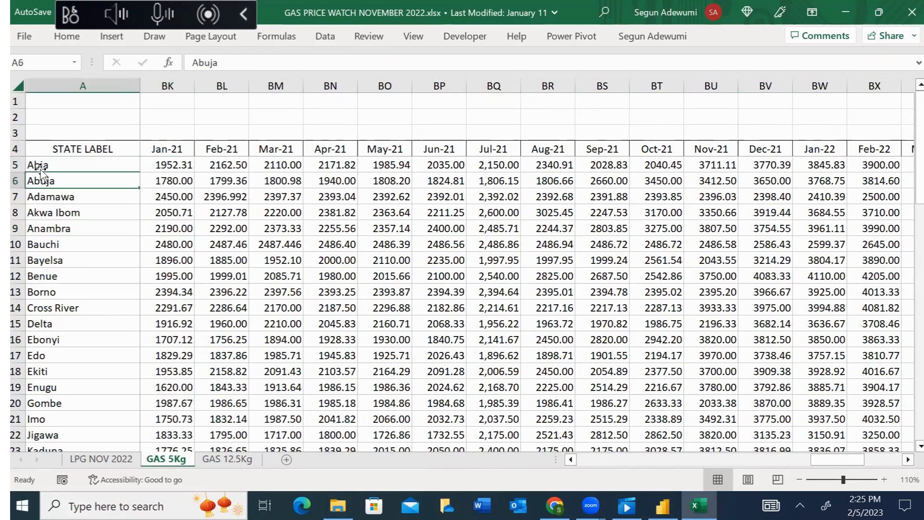
key("shift+Down")
key("shift+Down")
key("shift+Down")
key("shift+Down")
key("shift+Down")
key("shift+Down")
key("shift+Down")
key("shift+Down")
key("shift+Down")
key("shift+Down")
key("shift+Down")
key("shift+Down")
key("shift+Down")
key("shift+Down")
key("shift+Down")
key("shift+Down")
key("shift+Down")
key("shift+Down")
key("shift+Down")
key("shift+Down")
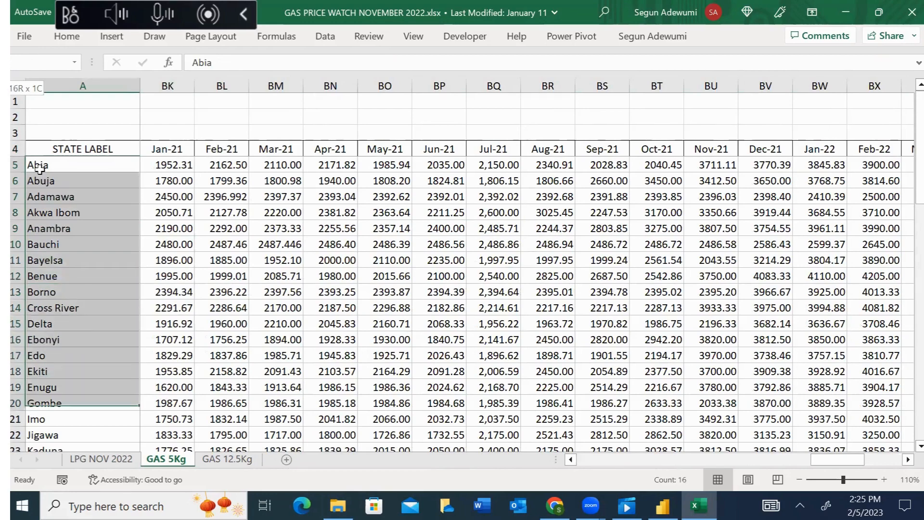
key("shift+Down")
key("shift+Up")
key("shift+Up")
key("shift+Up")
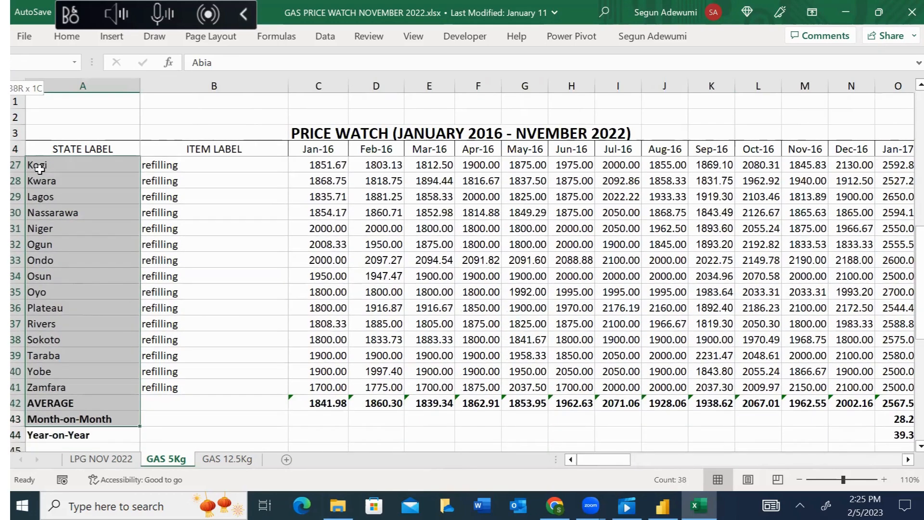
Step: Review the Year-on-Year row and the lists of states with the highest and lowest average prices below the GAS 5Kg table
left_click(68, 434)
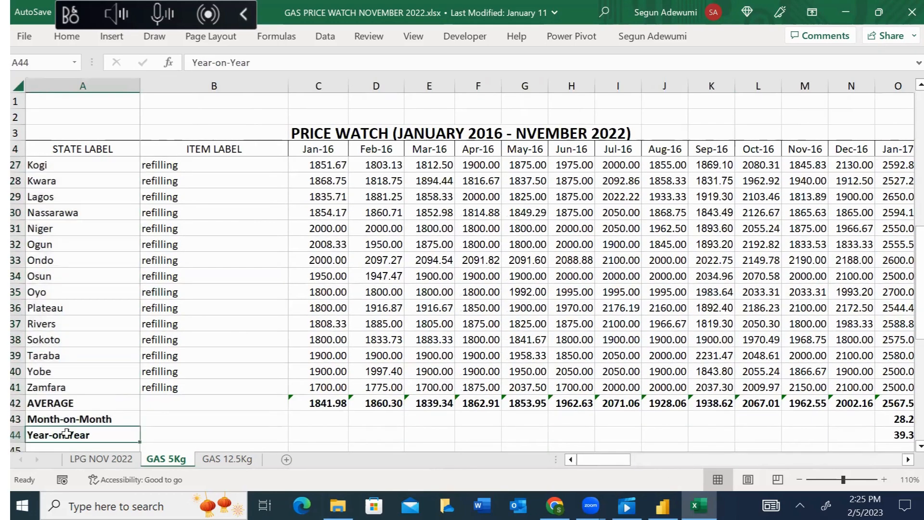
key("Down")
key("Down")
key("Down")
key("Down")
key("Down")
key("Down")
key("Down")
key("Down")
key("Down")
key("Down")
key("Down")
key("Down")
key("Down")
key("Down")
key("Down")
key("Down")
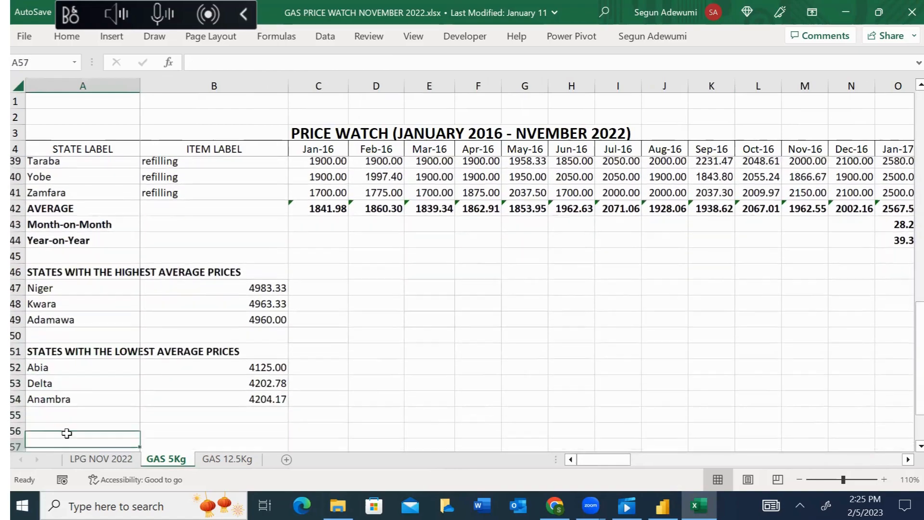
Step: Return to the start of the GAS 5Kg table and inspect the full text of an ITEM LABEL entry
key("Up")
key("Up")
key("Up")
key("Up")
key("Up")
key("Up")
key("Up")
key("Up")
key("Up")
key("Up")
key("Up")
key("Up")
key("Up")
key("Up")
key("Up")
key("Up")
key("Up")
key("Up")
key("Up")
key("Up")
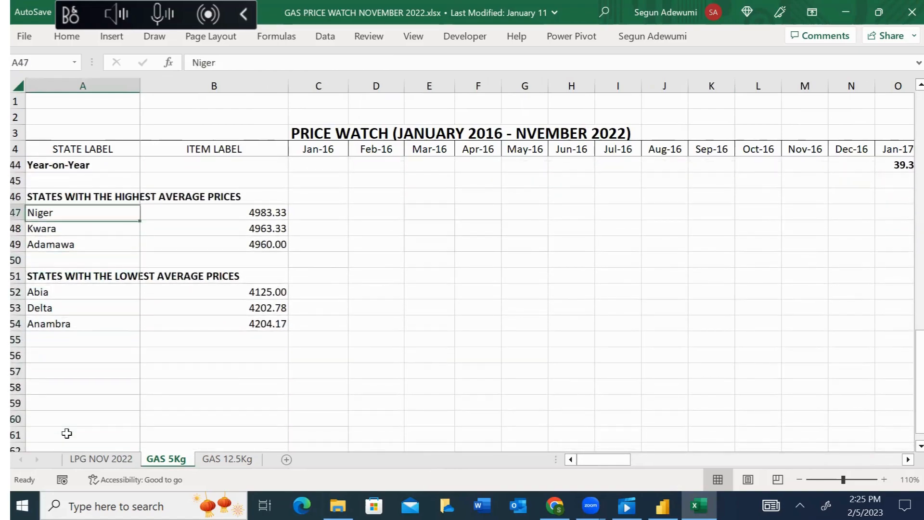
key("Up")
key("Up")
key("Up")
key("Up")
key("Up")
key("Up")
key("Up")
key("Up")
key("Up")
key("Up")
key("Up")
key("Up")
key("Up")
key("Up")
key("Up")
key("Up")
key("Up")
key("Up")
key("Up")
key("Up")
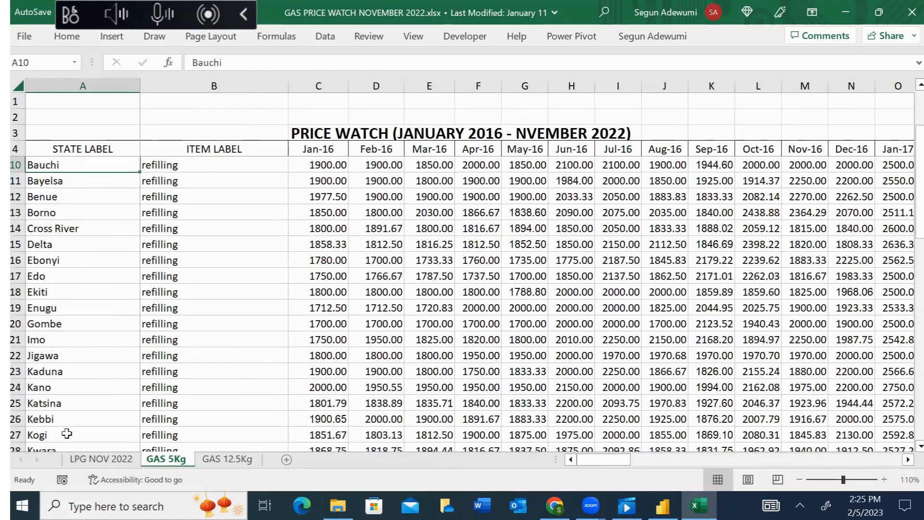
left_click(222, 138)
left_click(222, 181)
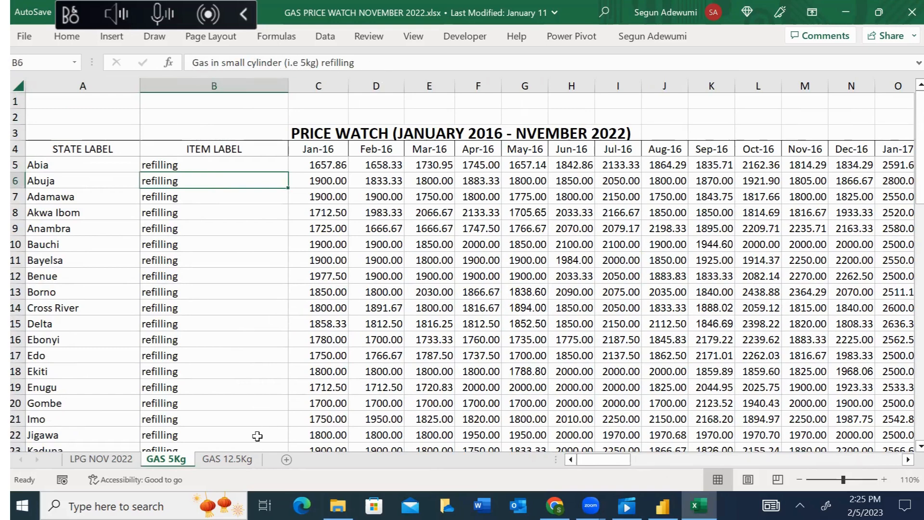
Step: Open the GAS 12.5Kg sheet, return to the start of its table and inspect the full text of an ITEM LABEL entry
left_click(228, 460)
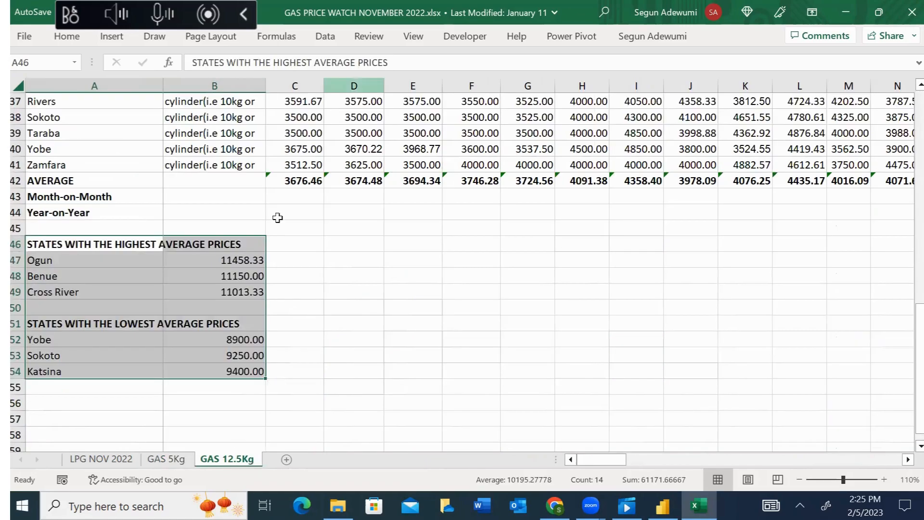
left_click(327, 153)
key("Up")
key("Up")
key("Up")
key("Up")
key("Up")
key("Up")
key("Up")
key("Up")
key("Up")
key("Up")
key("Up")
key("Up")
key("Up")
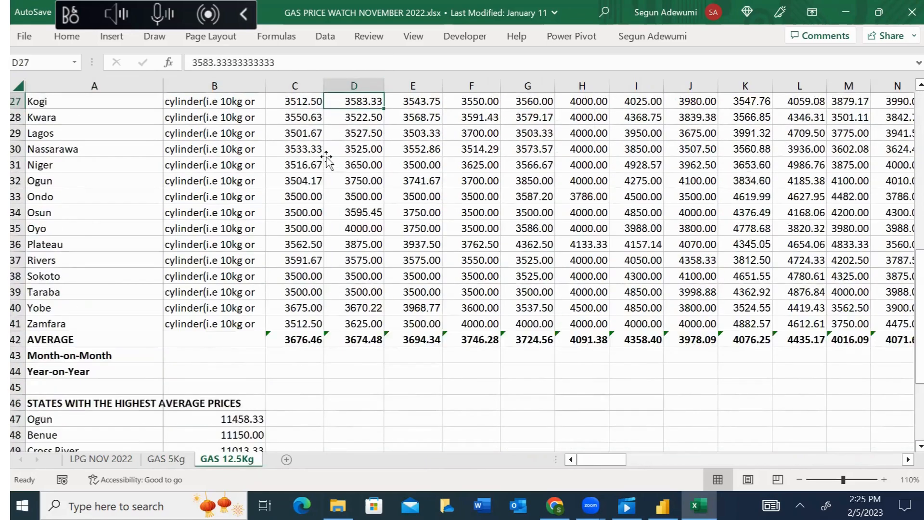
key("Up")
key("Up")
key("Up")
key("Up")
key("Up")
key("Up")
key("Up")
key("Up")
key("Up")
key("Up")
key("Up")
key("Up")
key("Up")
key("Up")
key("Up")
key("Up")
key("Up")
key("Up")
key("Up")
key("Up")
key("Left")
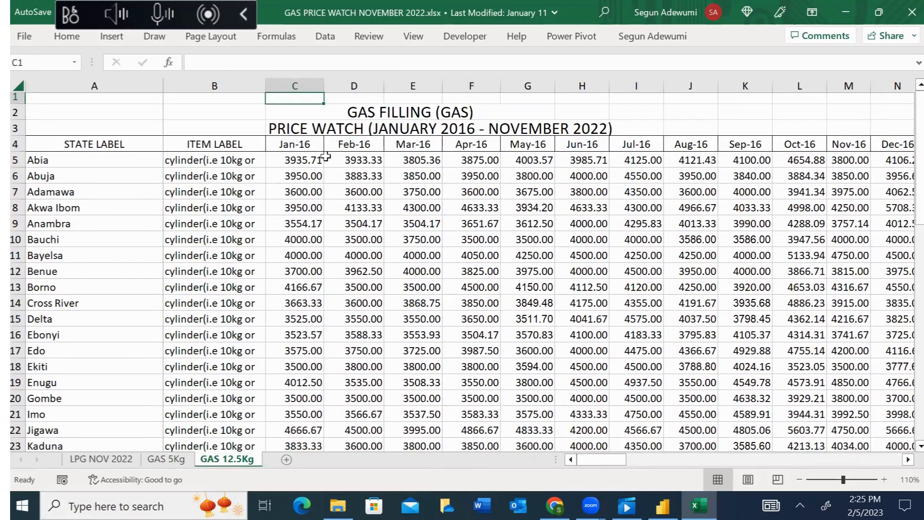
left_click(205, 169)
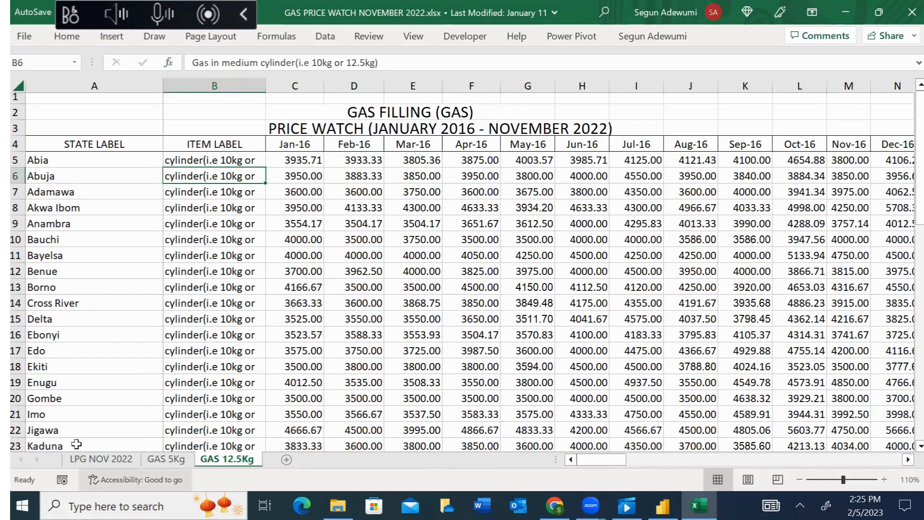
Step: Switch from Excel to Power BI's Navigator and preview the GAS 12.5Kg and GAS 5Kg sheets
left_click(846, 12)
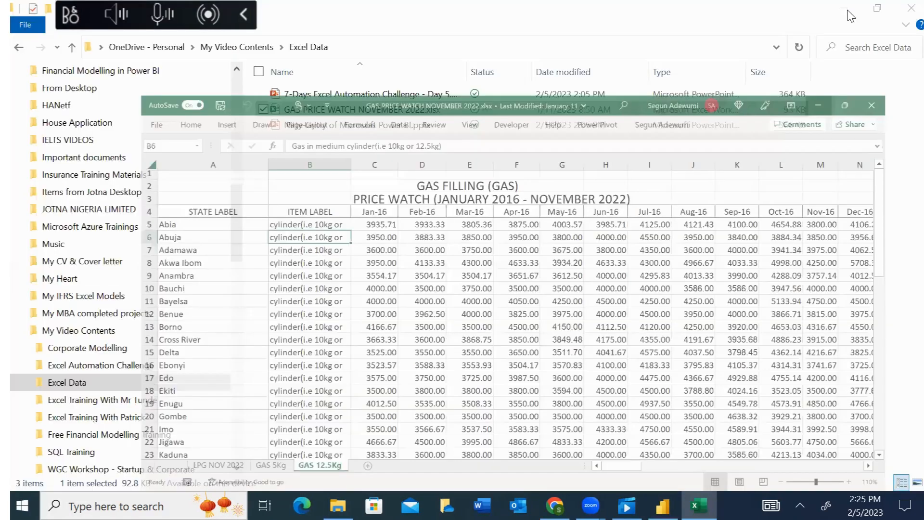
left_click(663, 505)
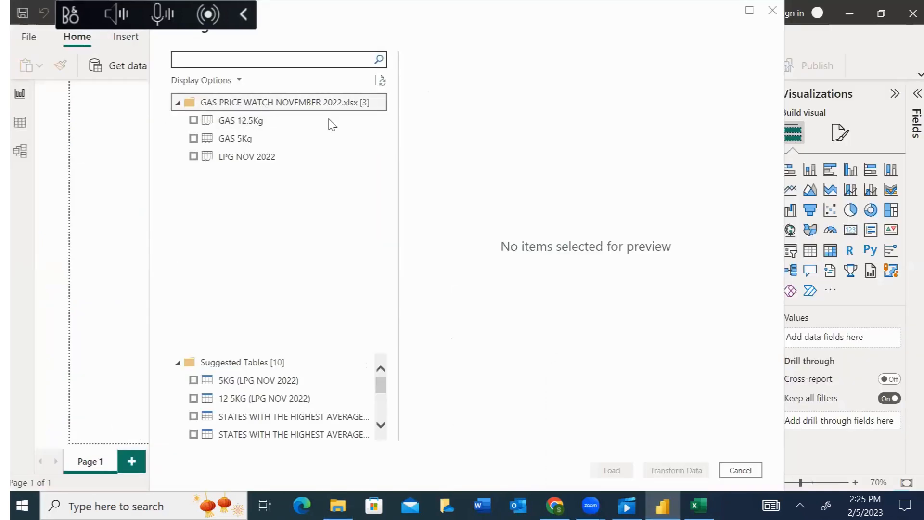
left_click(268, 126)
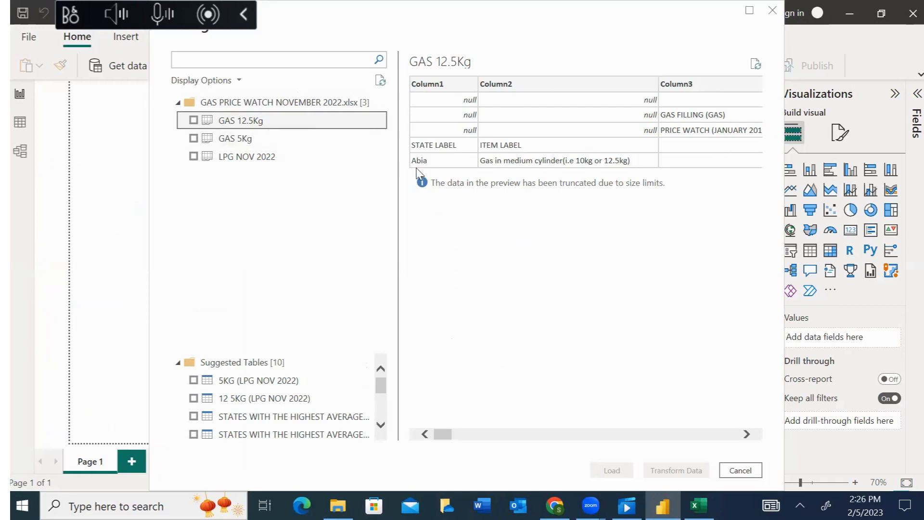
left_click(224, 141)
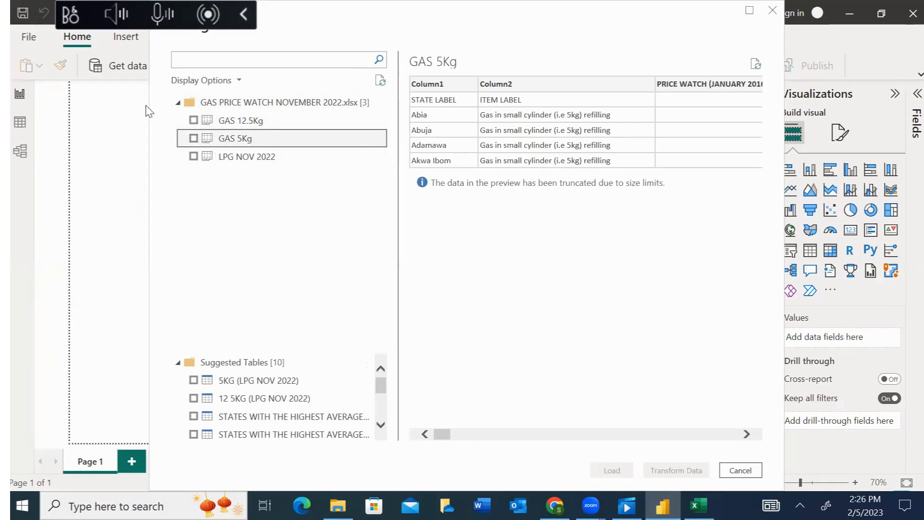
Step: Select the GAS 12.5Kg and GAS 5Kg sheets for import and open them in Power Query Editor for transformation
left_click(193, 120)
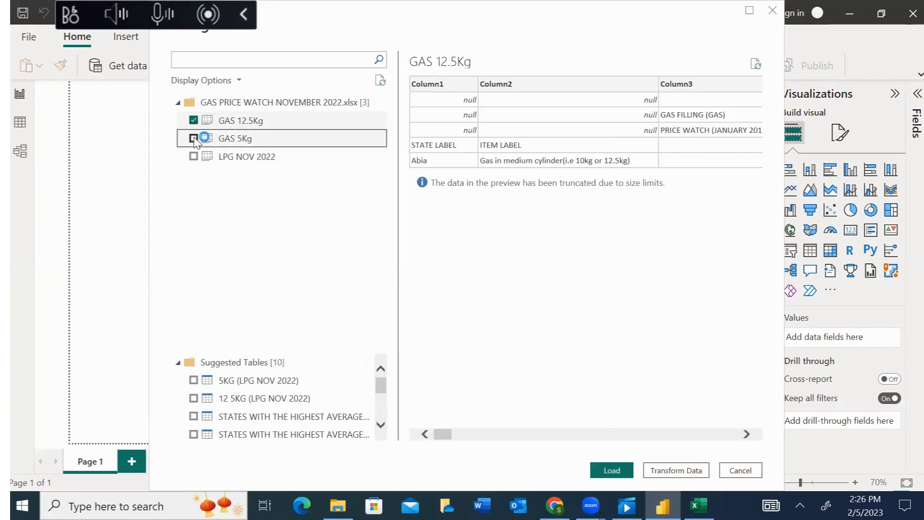
left_click(194, 138)
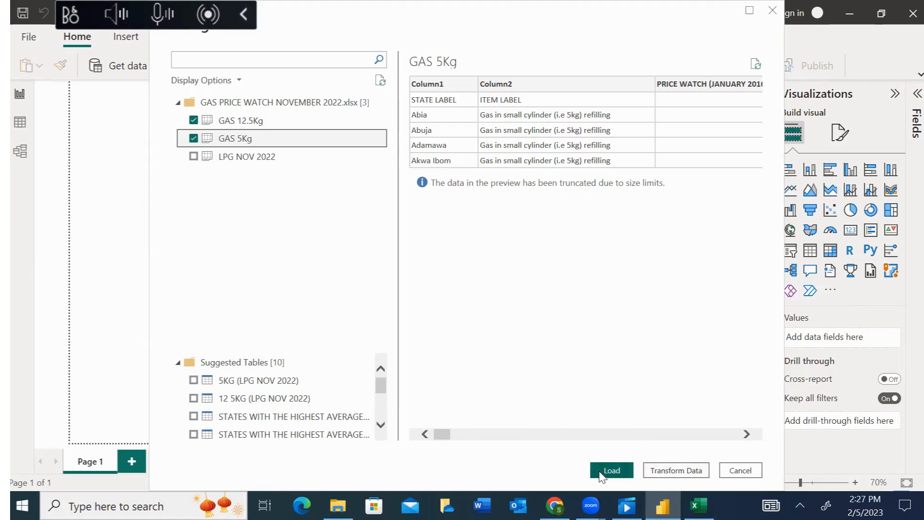
left_click(674, 470)
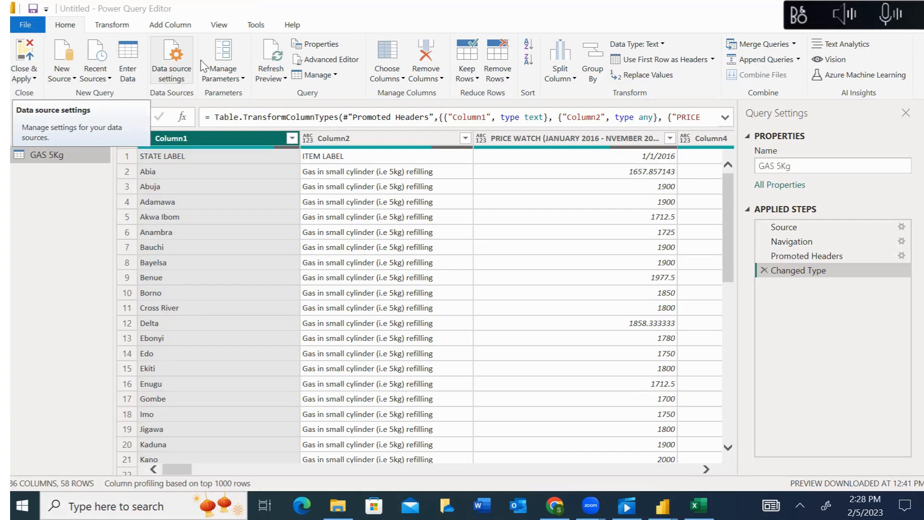
Step: Review the data source settings and the workbook's file path, leaving the source as it is
left_click(176, 68)
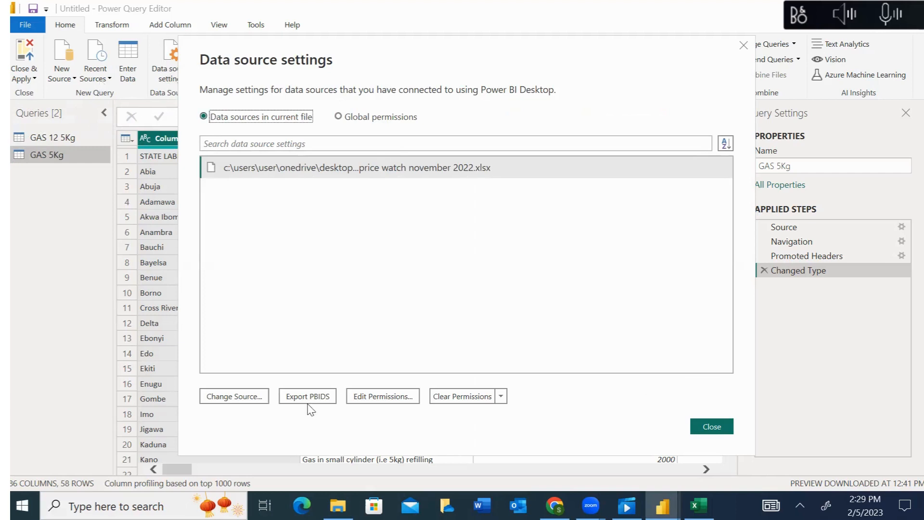
left_click(229, 399)
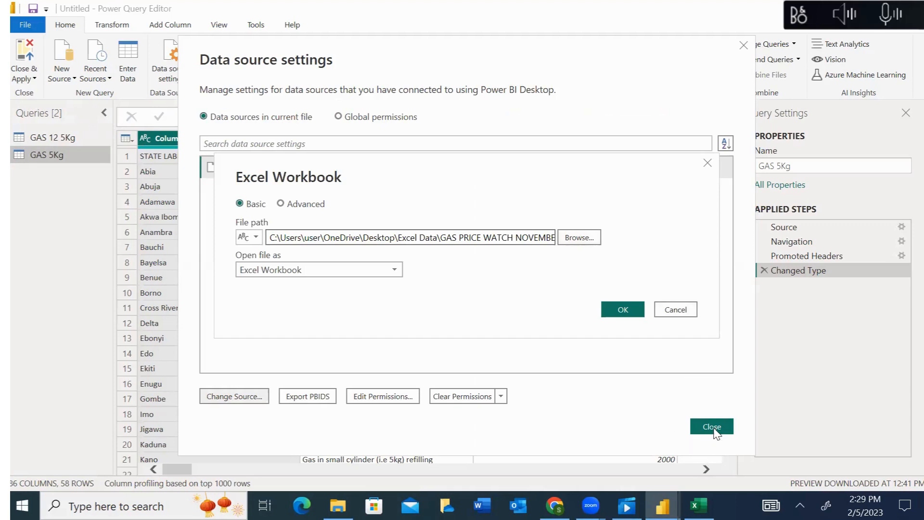
left_click(675, 310)
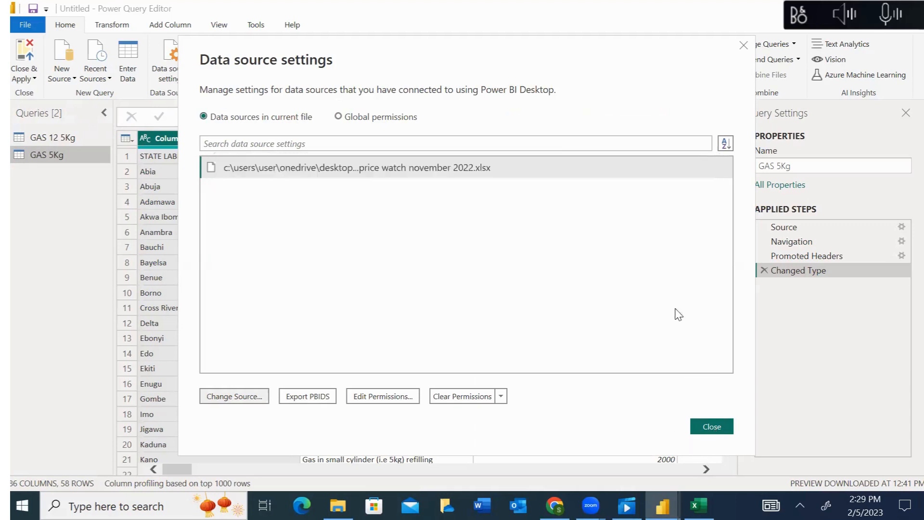
left_click(712, 426)
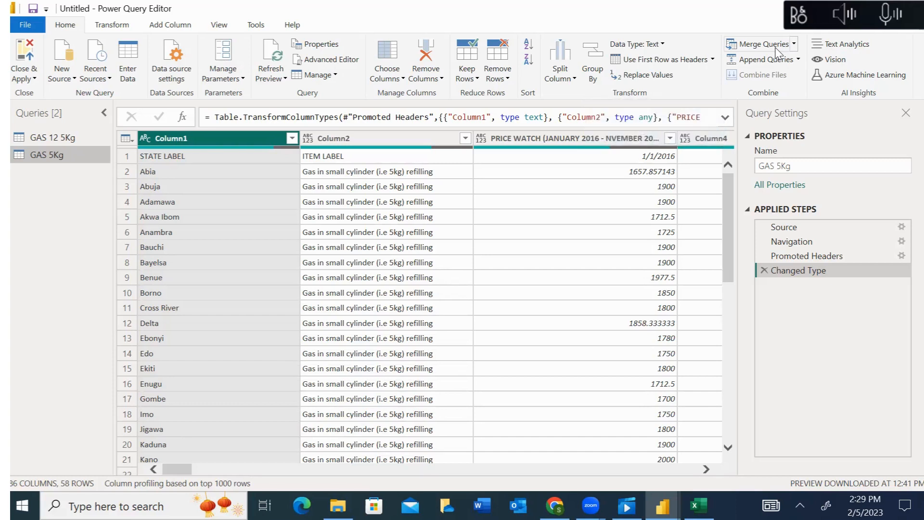
left_click(797, 61)
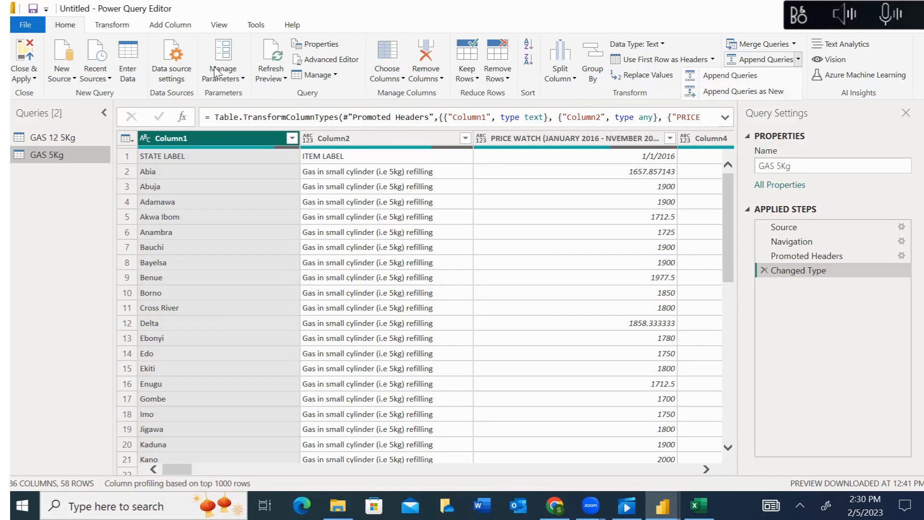
left_click(574, 79)
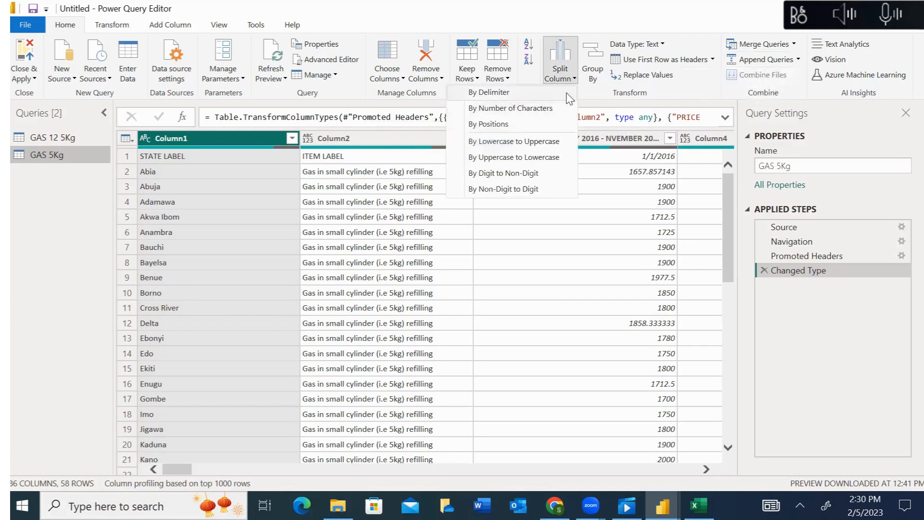
Step: Promote the first row of the GAS 5Kg query to headers and remove the automatic type change that follows it
left_click(665, 62)
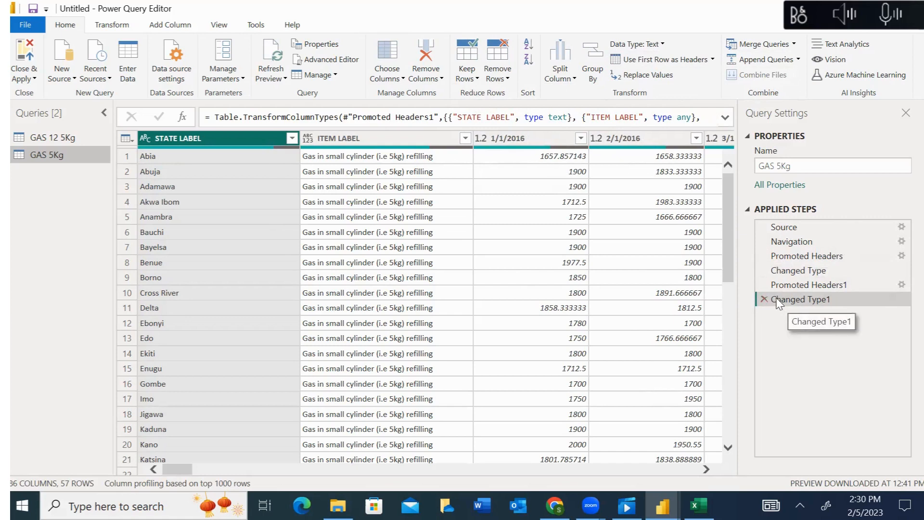
left_click(763, 300)
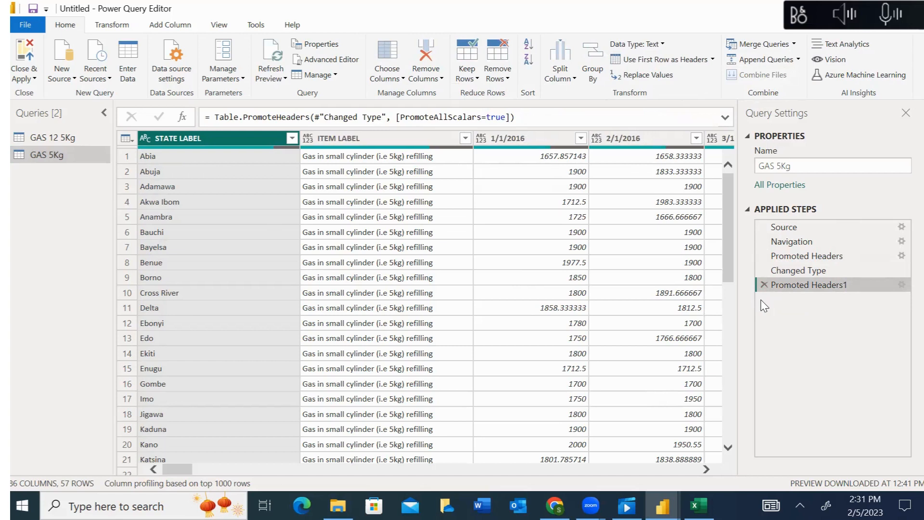
Step: Inspect the GAS 5Kg query's data at its Source, Navigation and first Promoted Headers steps
left_click(816, 230)
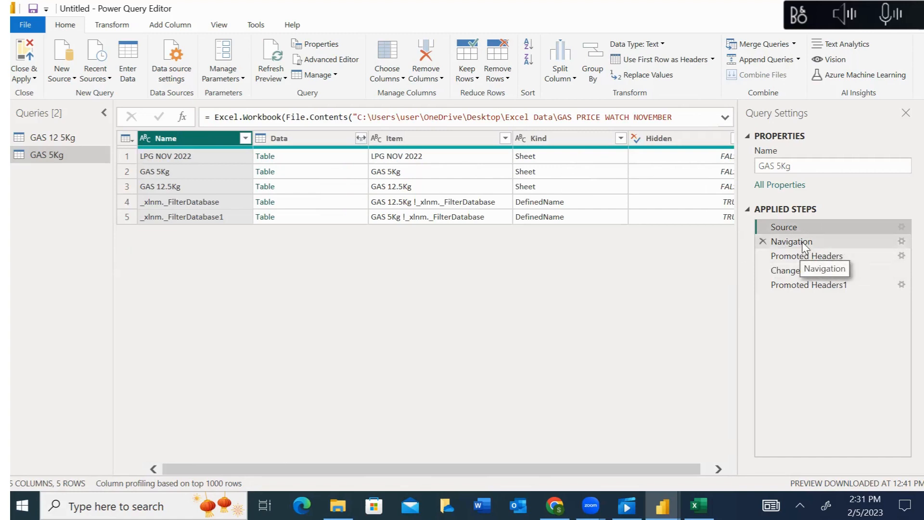
left_click(796, 243)
left_click(775, 256)
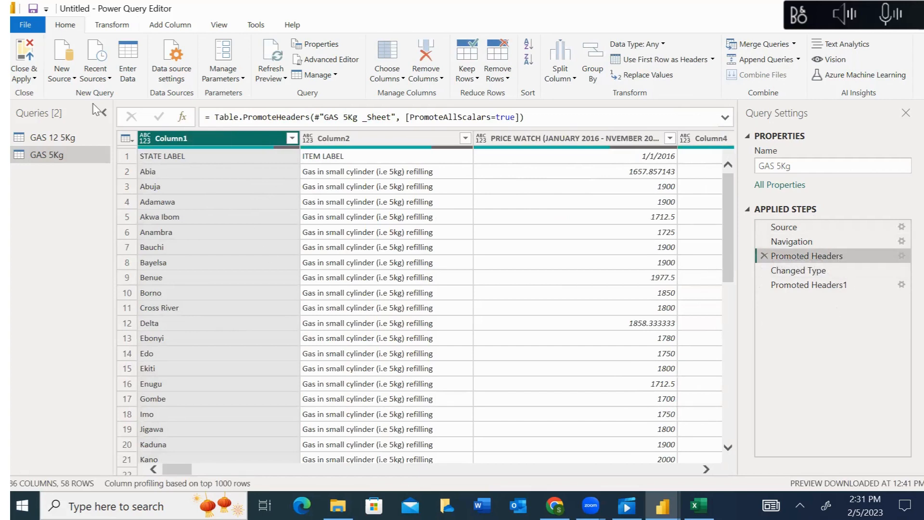
left_click(111, 25)
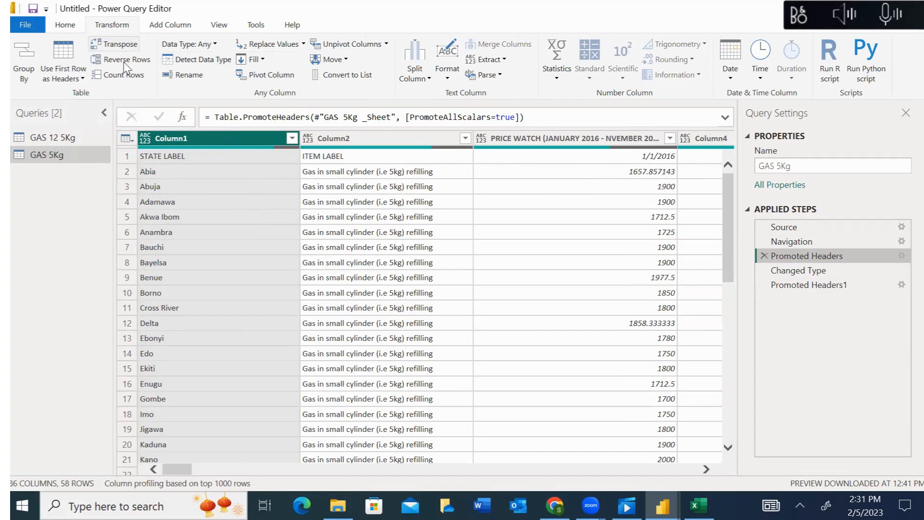
scroll(124, 62, "down", 1)
scroll(123, 62, "down", 1)
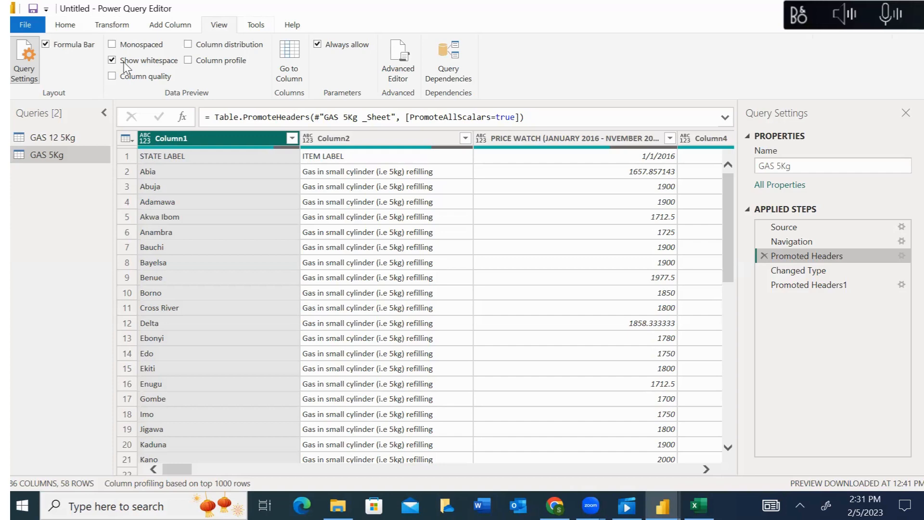
scroll(11, 38, "up", 3)
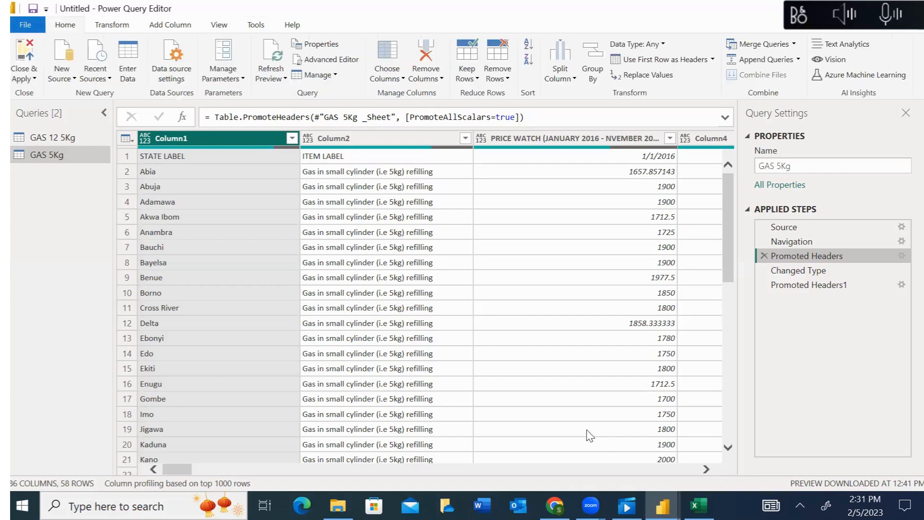
Step: Switch to Excel and examine the rows above the GAS 12.5Kg header row, the header row itself and the summary rows below the table
left_click(697, 505)
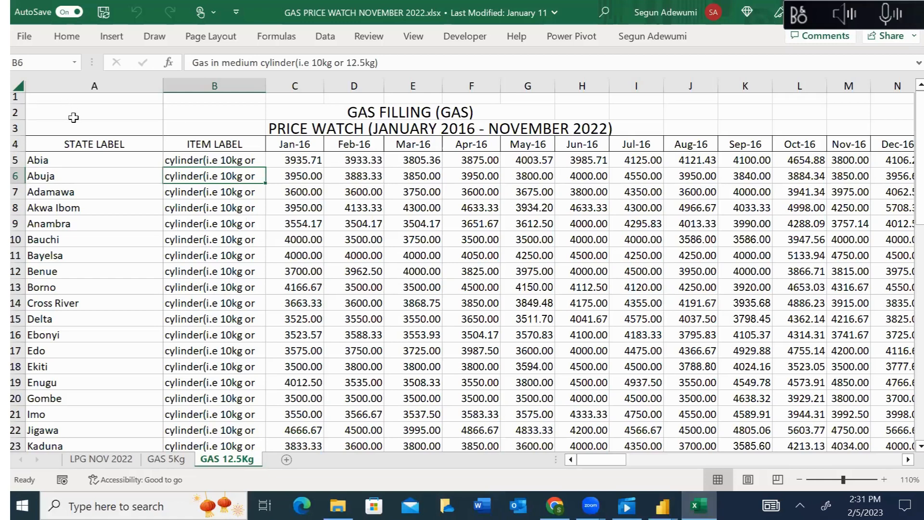
left_click_drag(73, 97, 77, 128)
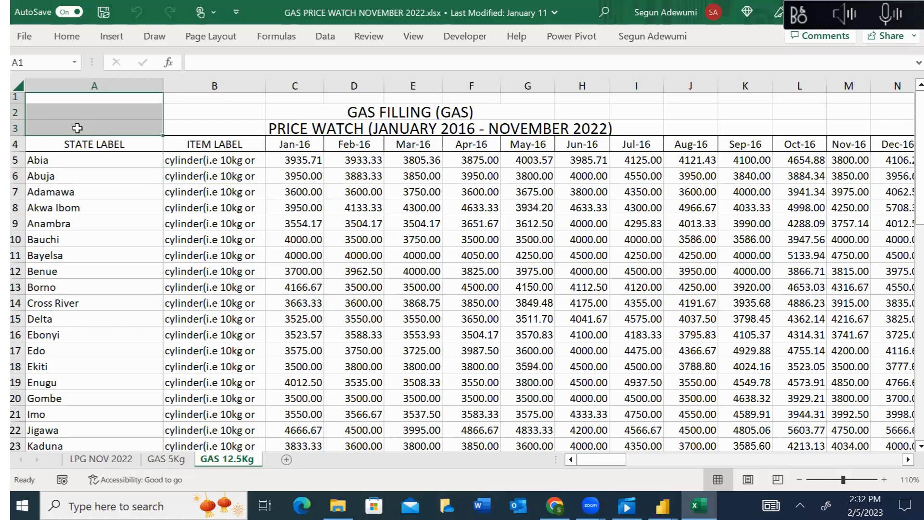
left_click_drag(82, 144, 846, 140)
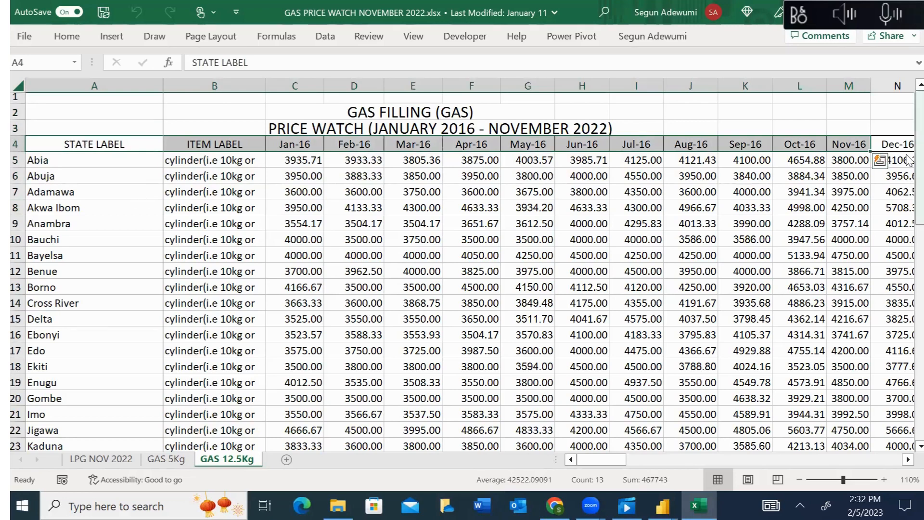
left_click_drag(919, 166, 907, 408)
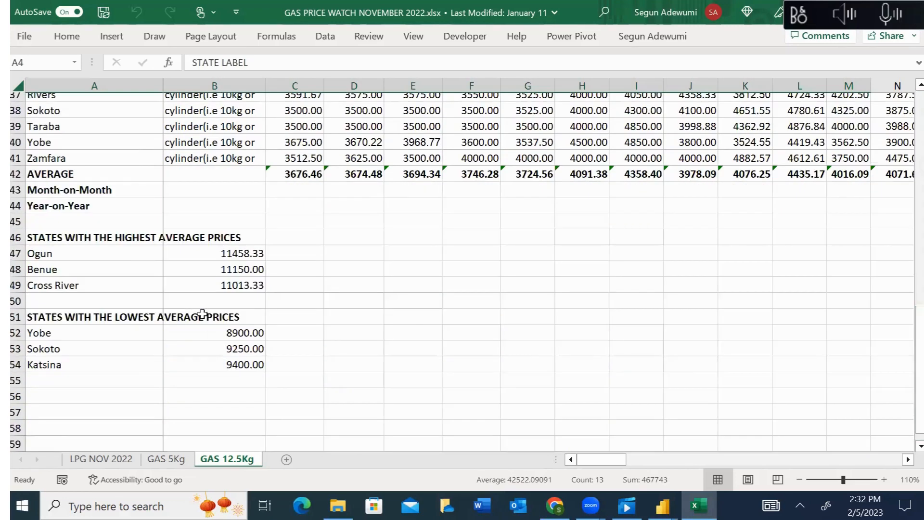
left_click_drag(70, 168, 109, 396)
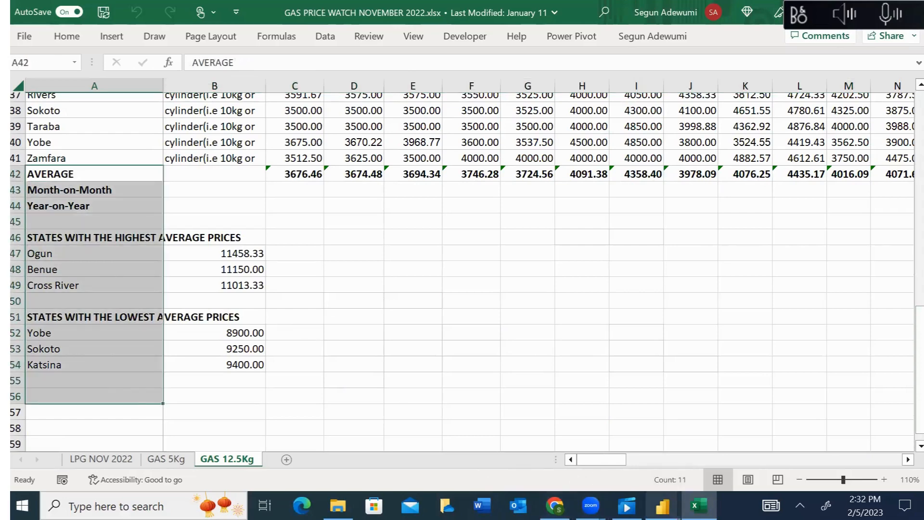
Step: Switch back to Power Query Editor and remove the top 3 rows from the GAS 12 5Kg query
left_click(663, 505)
left_click(716, 448)
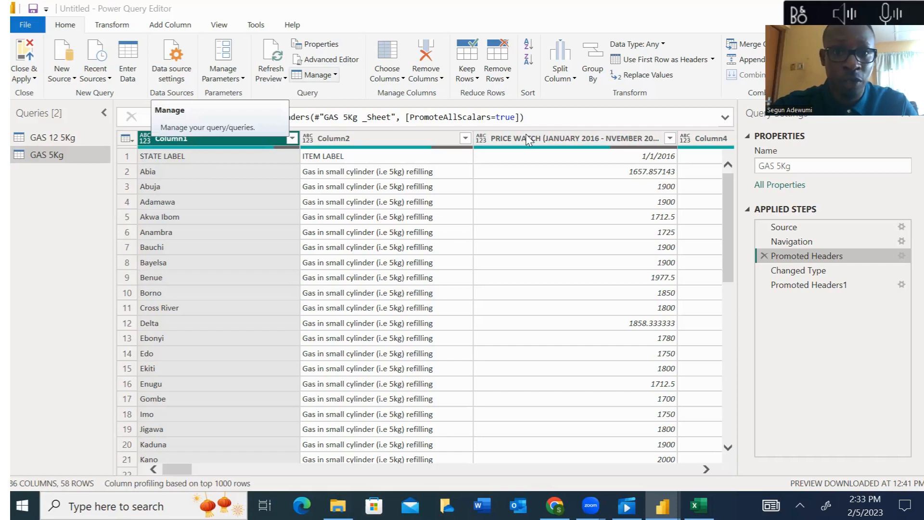
left_click(56, 136)
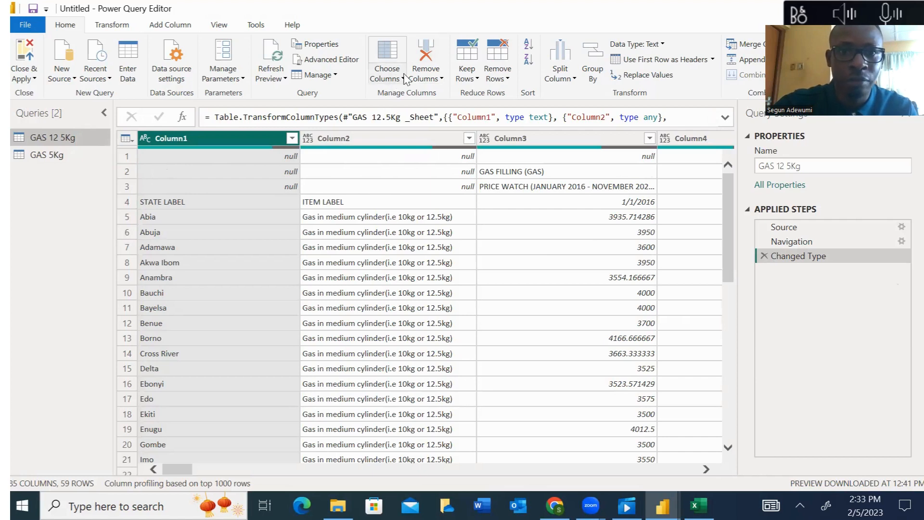
left_click(508, 79)
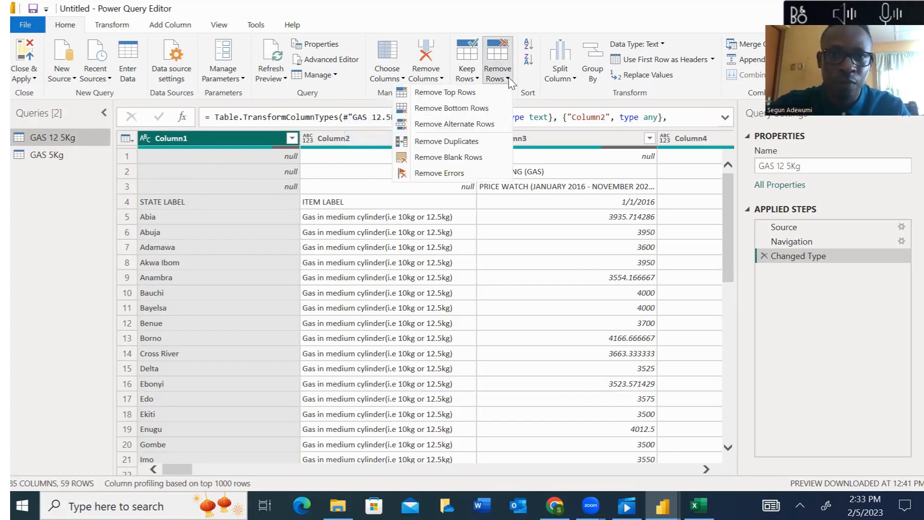
left_click(453, 94)
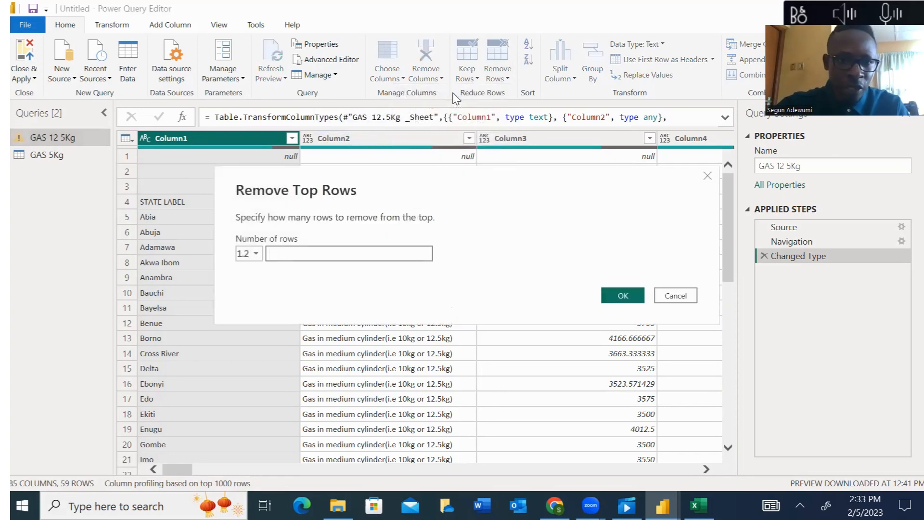
left_click(322, 248)
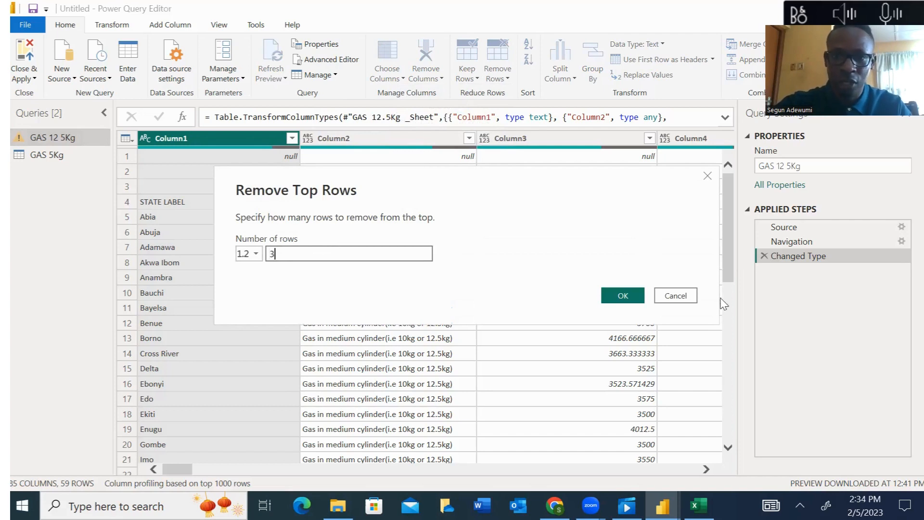
left_click(632, 294)
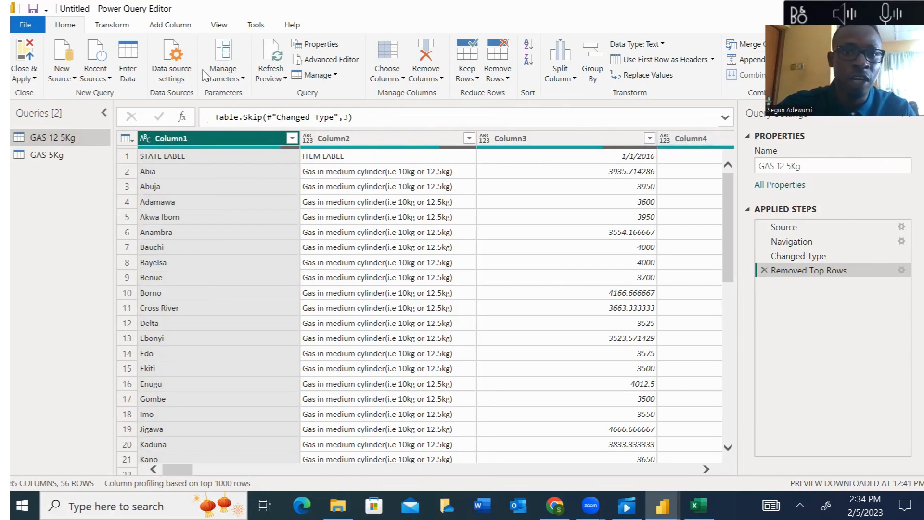
Step: Review the GAS 12 5Kg query's M code in the Advanced Editor and close it without changes
left_click(327, 62)
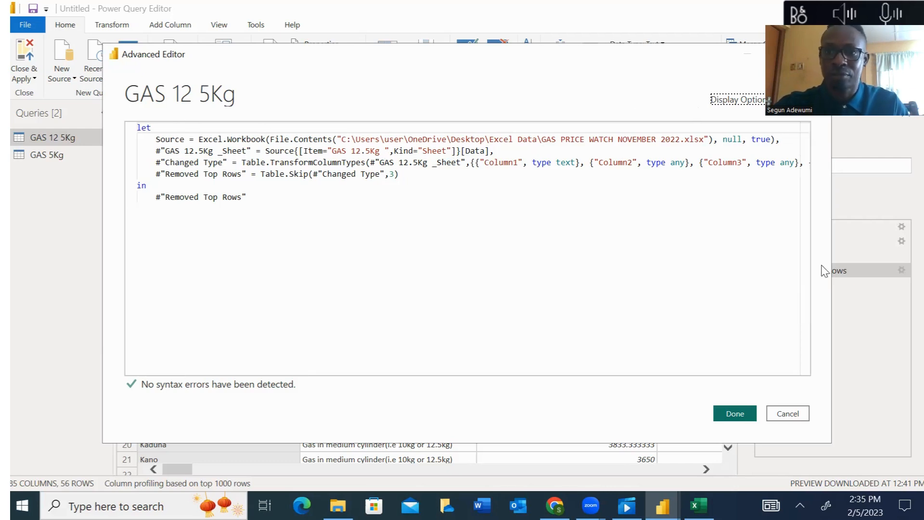
left_click(783, 417)
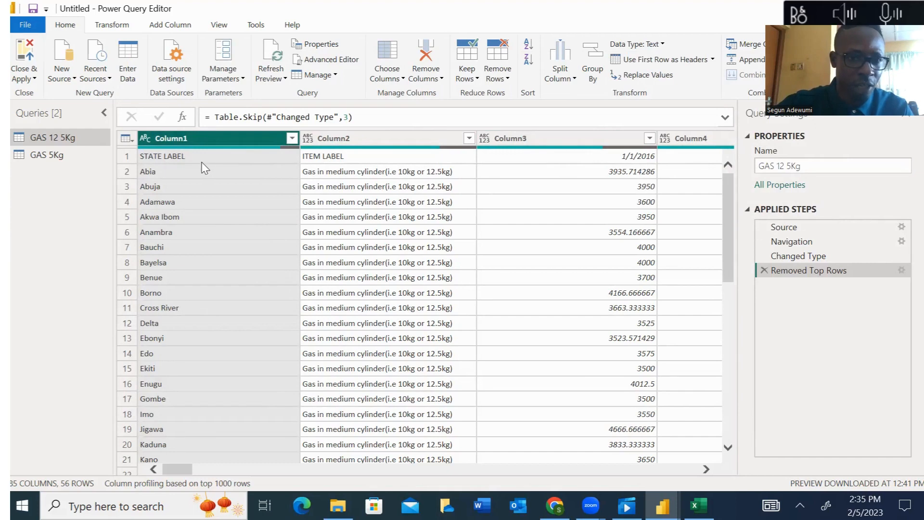
left_click_drag(188, 470, 76, 471)
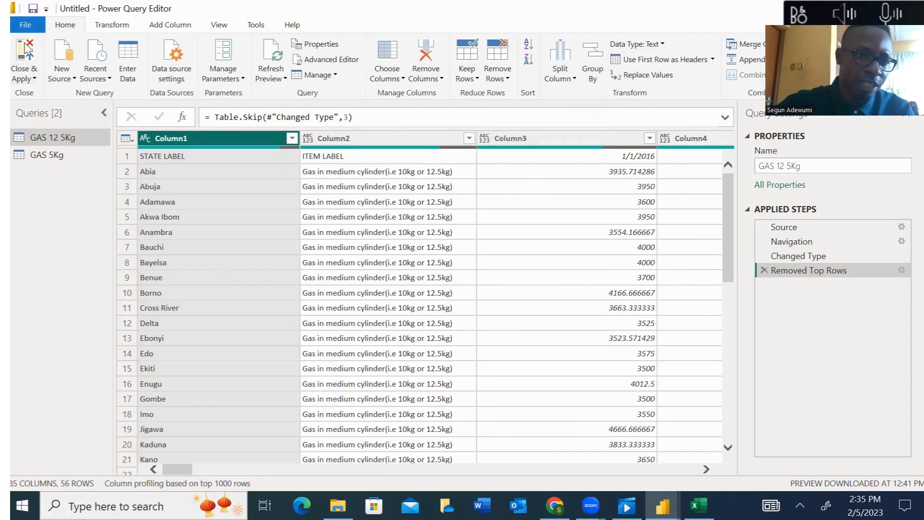
Step: Promote the first row of the GAS 12 5Kg query to headers
left_click(112, 25)
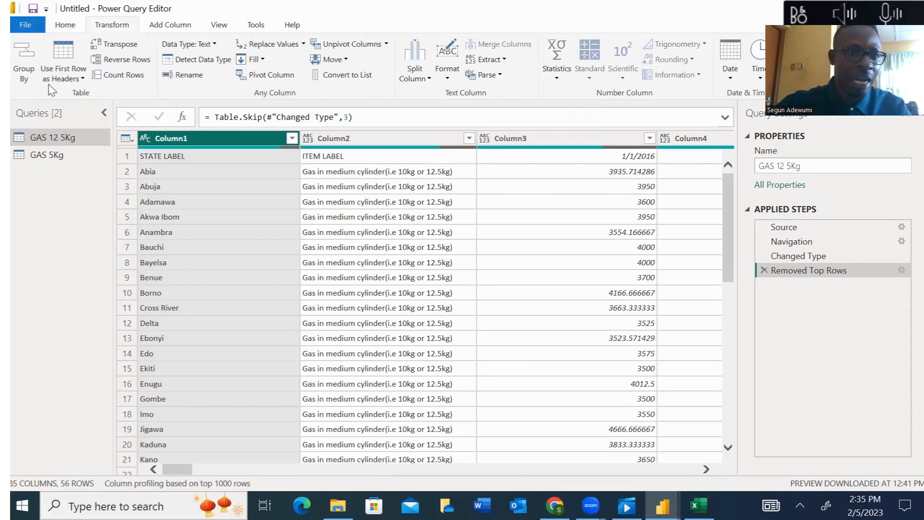
left_click(83, 79)
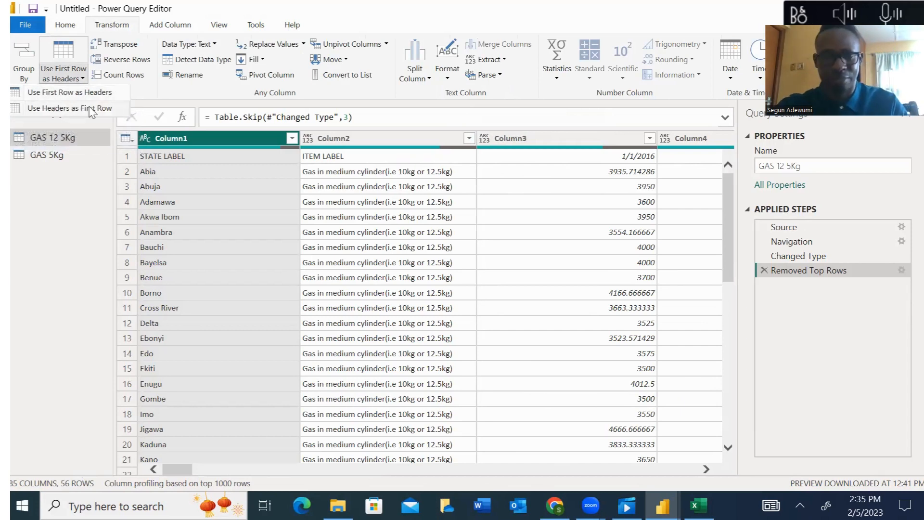
left_click(69, 92)
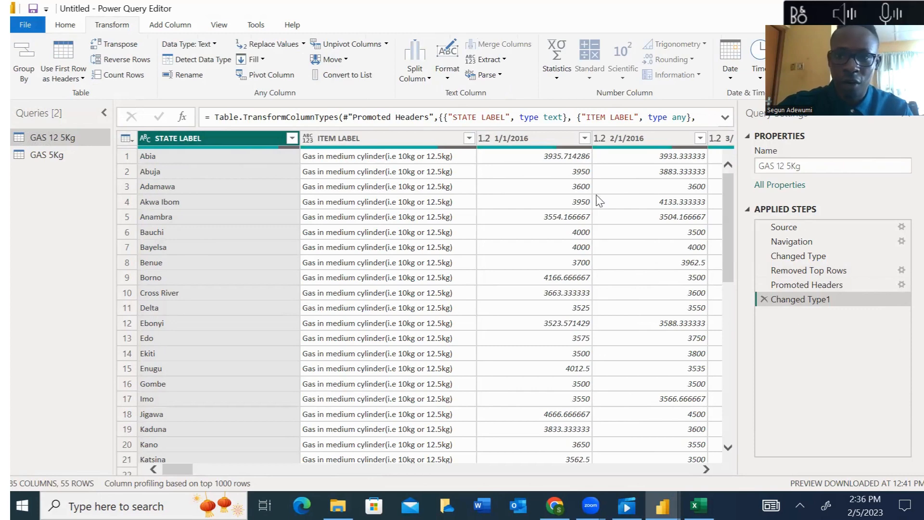
Step: Remove the bottom 18 rows, from AVERAGE downward, from the GAS 12 5Kg query and check the end of the table
left_click_drag(729, 202, 751, 401)
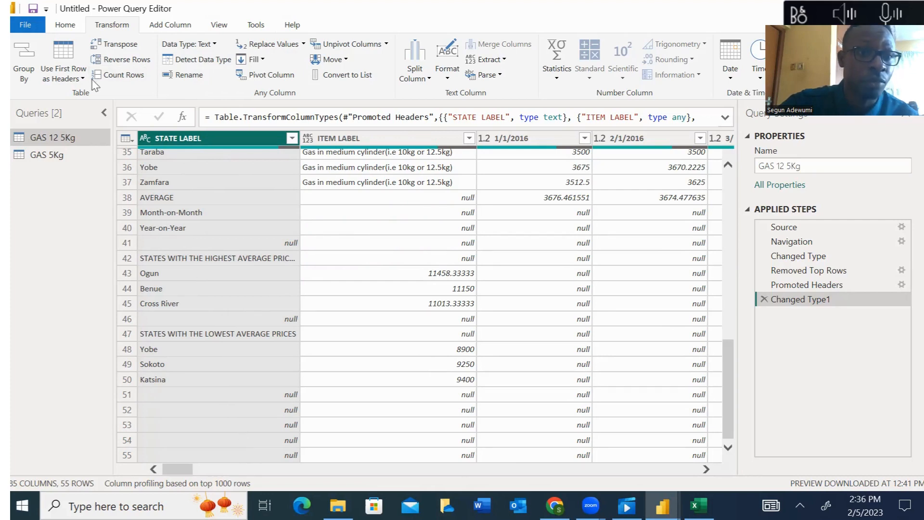
scroll(13, 56, "up", 1)
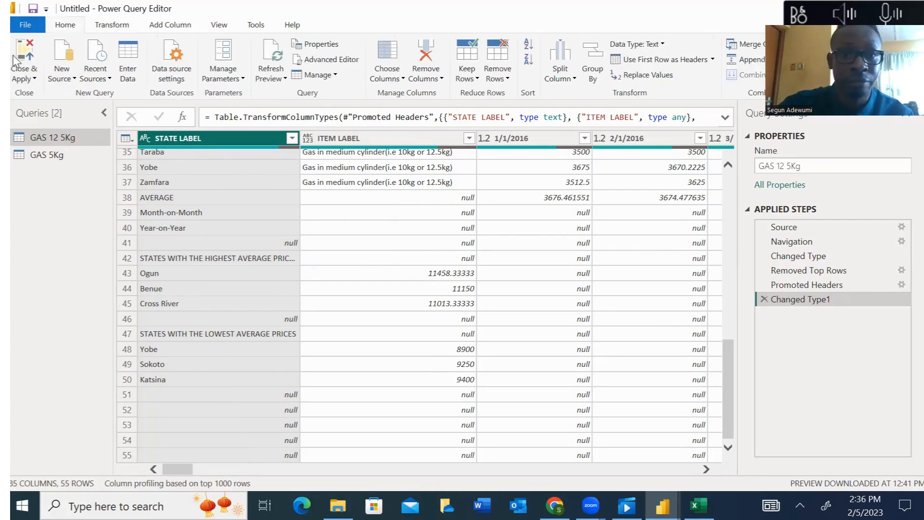
left_click(505, 77)
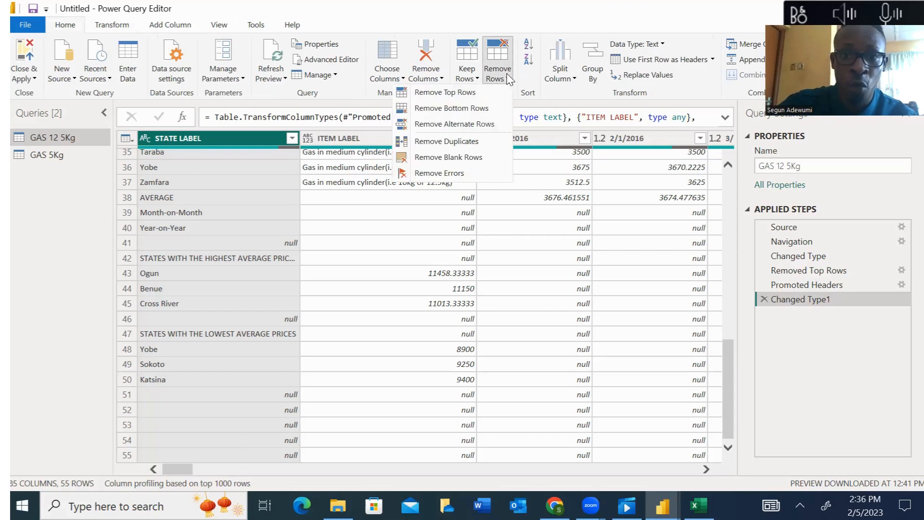
left_click(439, 110)
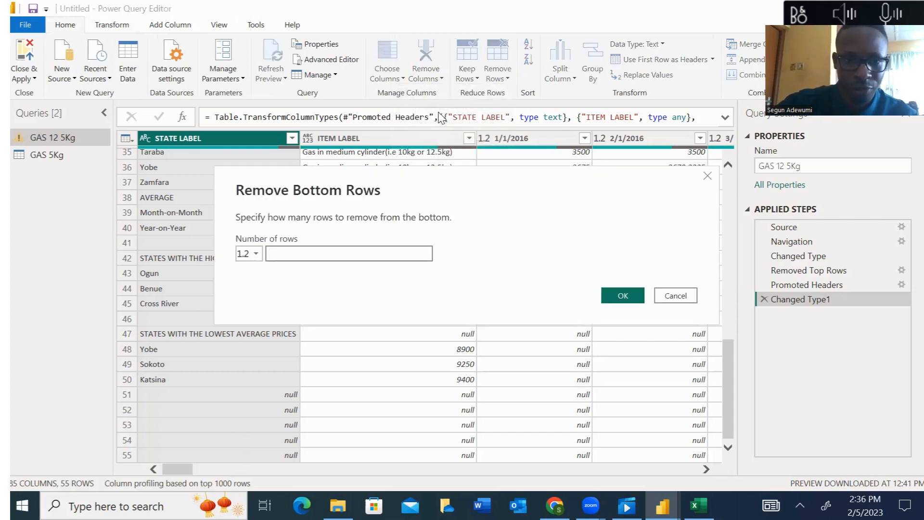
type("18")
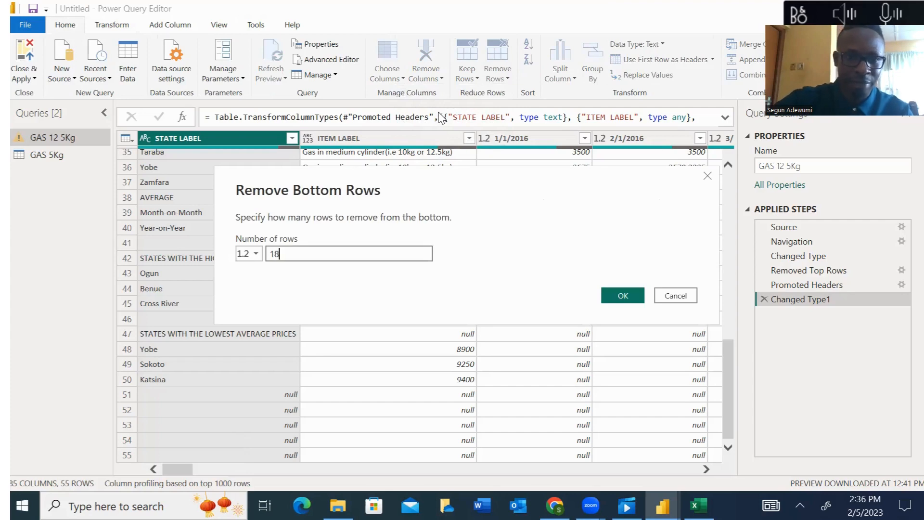
left_click(612, 287)
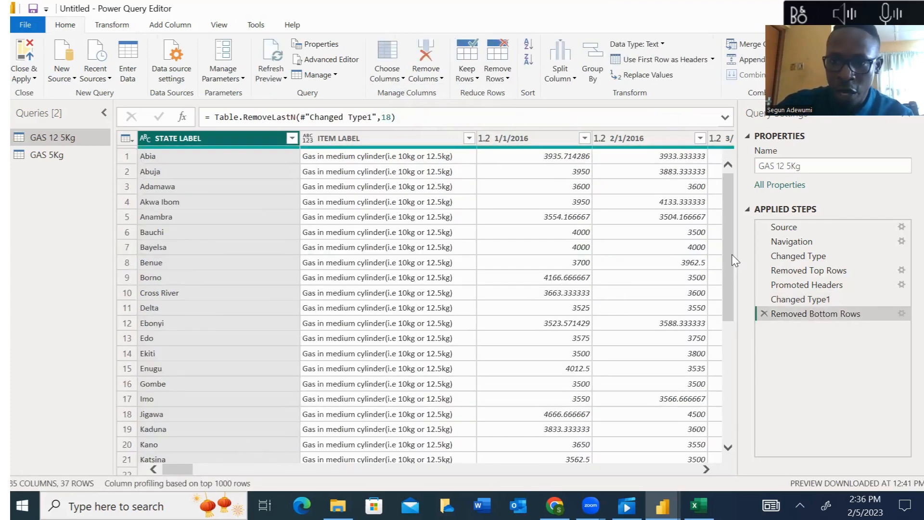
left_click_drag(729, 260, 744, 435)
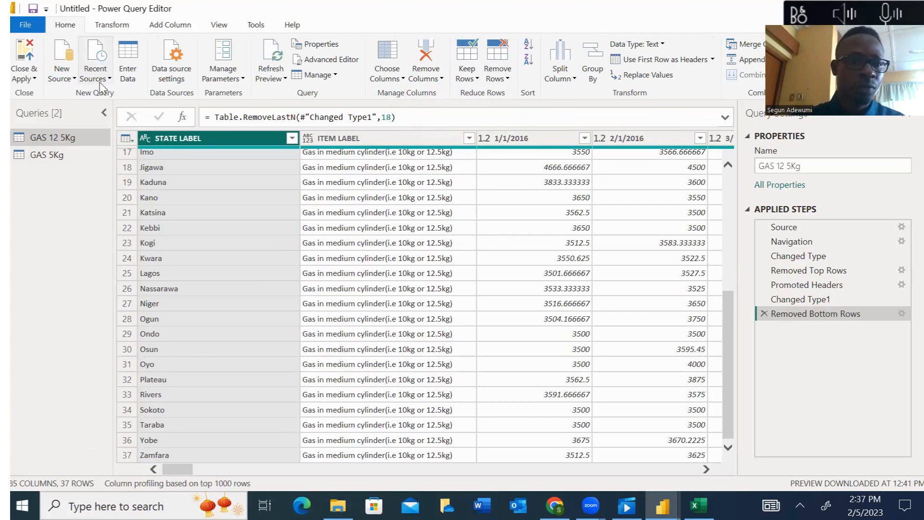
Step: Remove the bottom 20 rows, from AVERAGE downward, from the GAS 5Kg query and check the end of the table
left_click(57, 156)
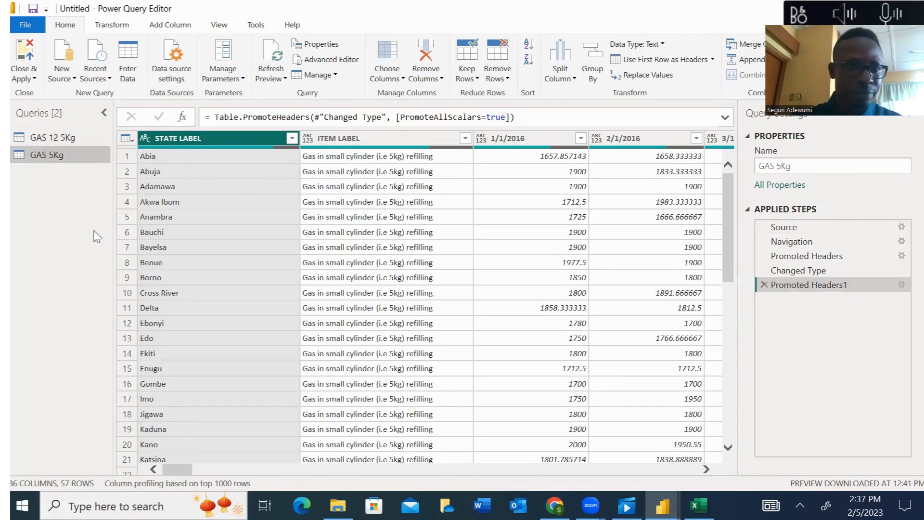
left_click_drag(727, 191, 752, 402)
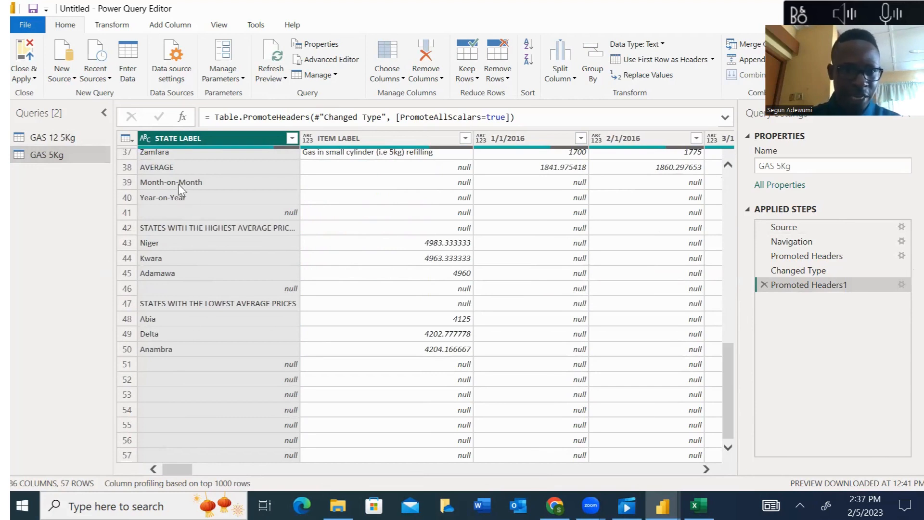
left_click(158, 167)
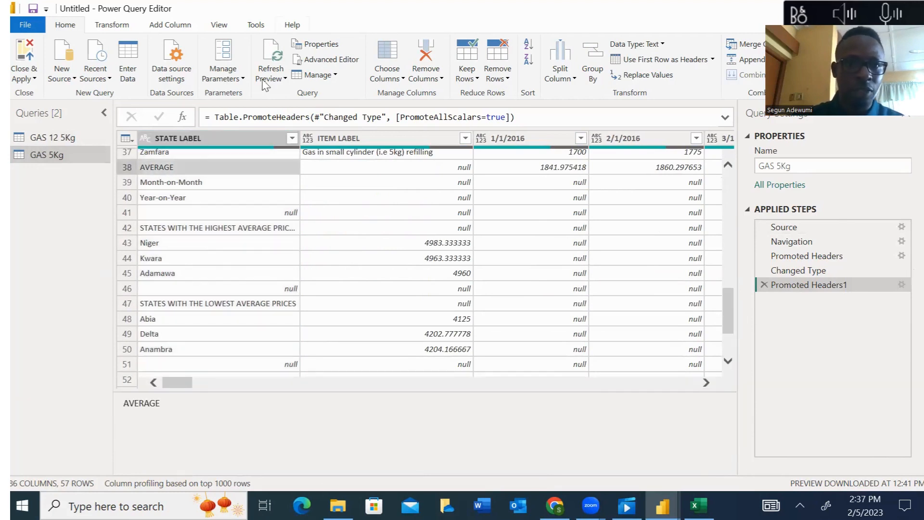
left_click(502, 79)
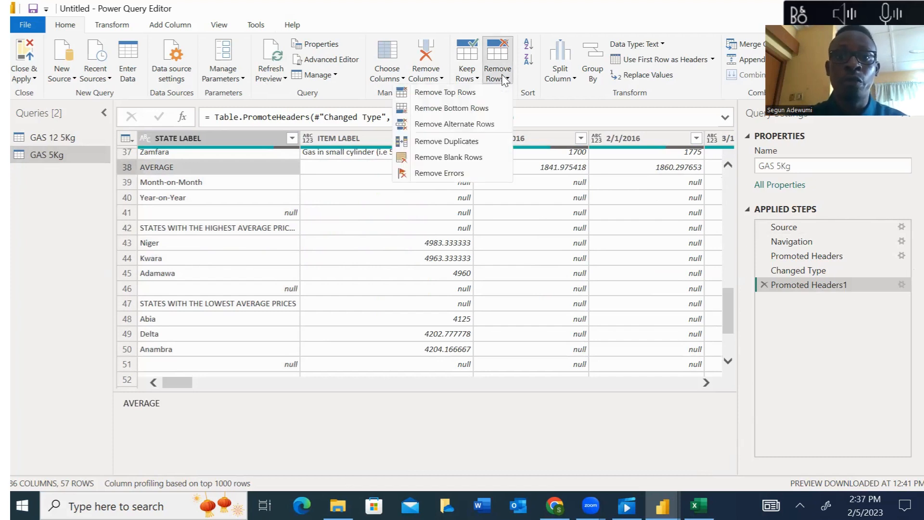
left_click(464, 109)
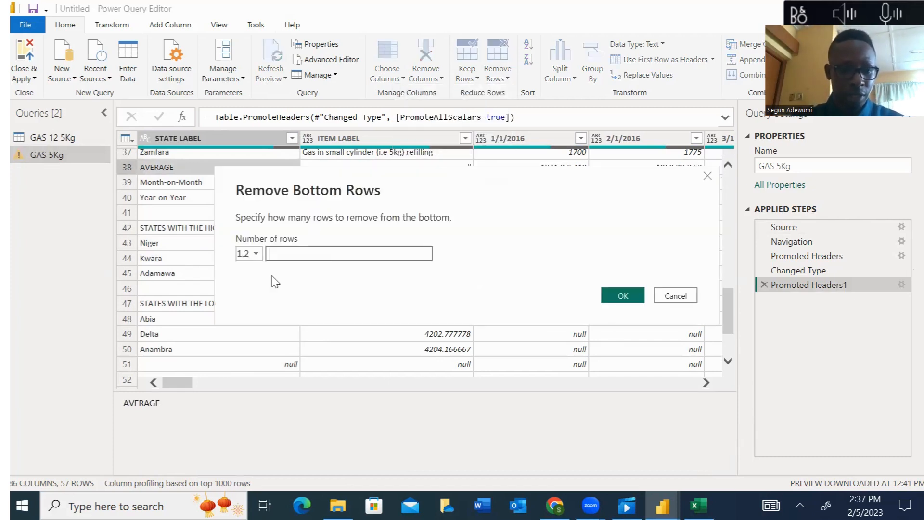
type("20")
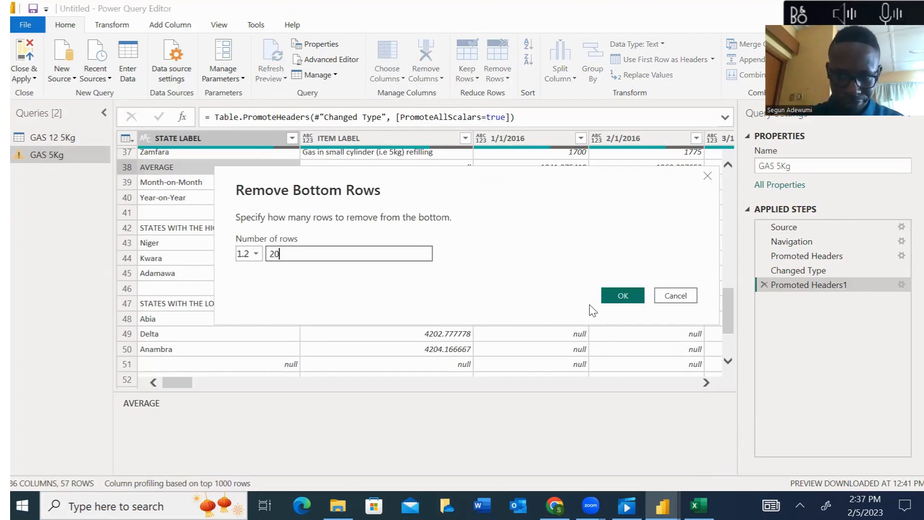
left_click(623, 303)
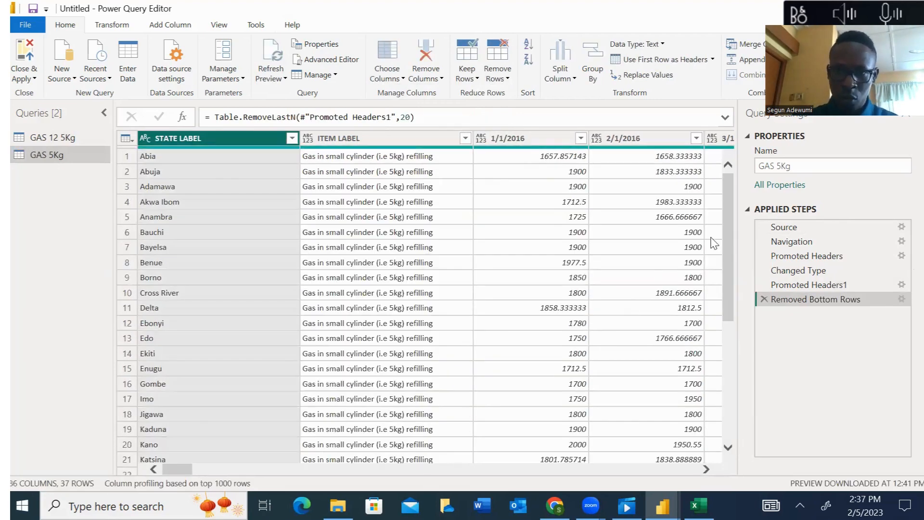
left_click_drag(728, 241, 728, 359)
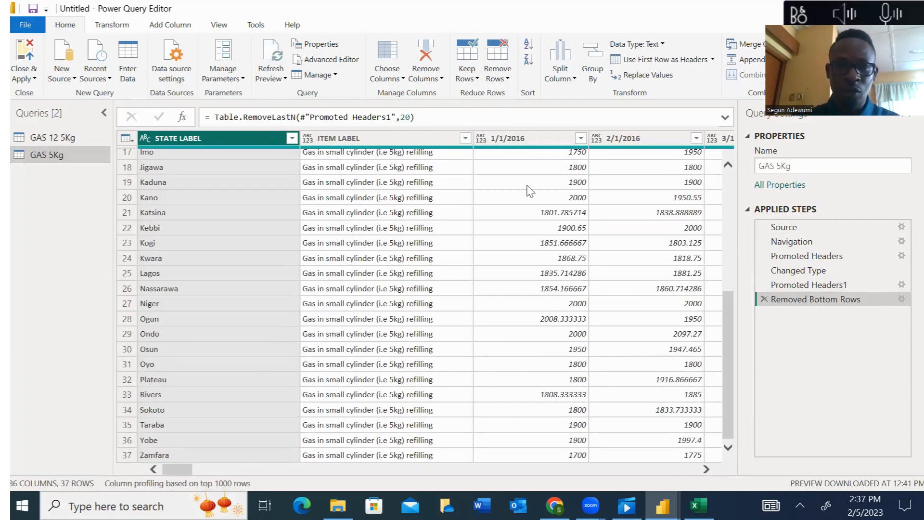
Step: Try keeping only the top 5 rows of the GAS 5Kg query, and delete that applied step again
left_click(473, 77)
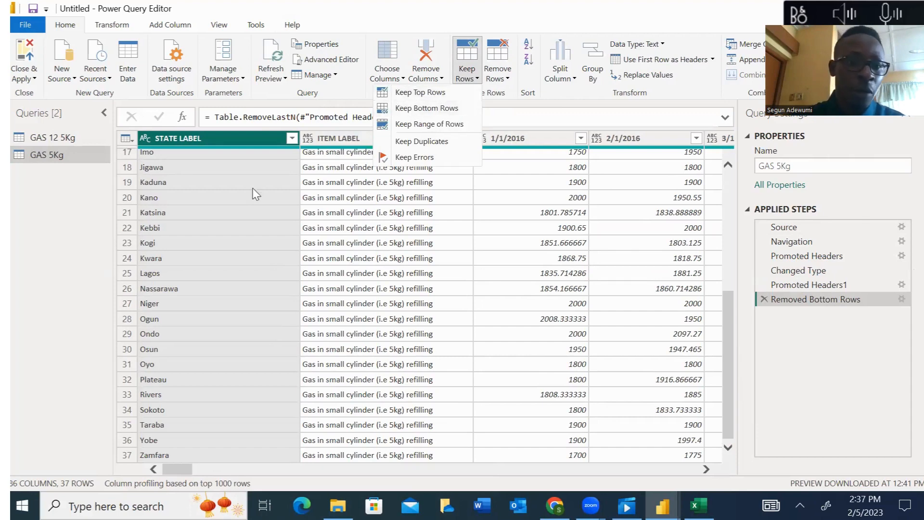
left_click(724, 334)
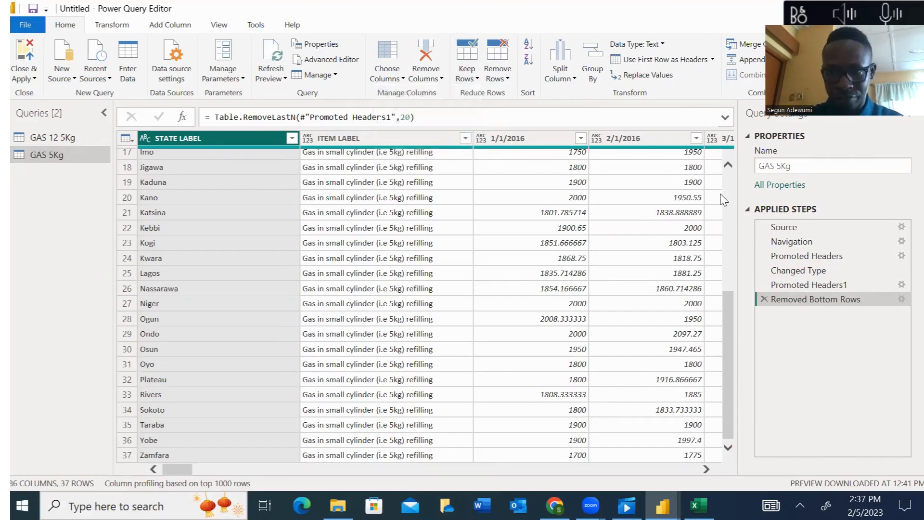
left_click(719, 174)
scroll(724, 166, "up", 5)
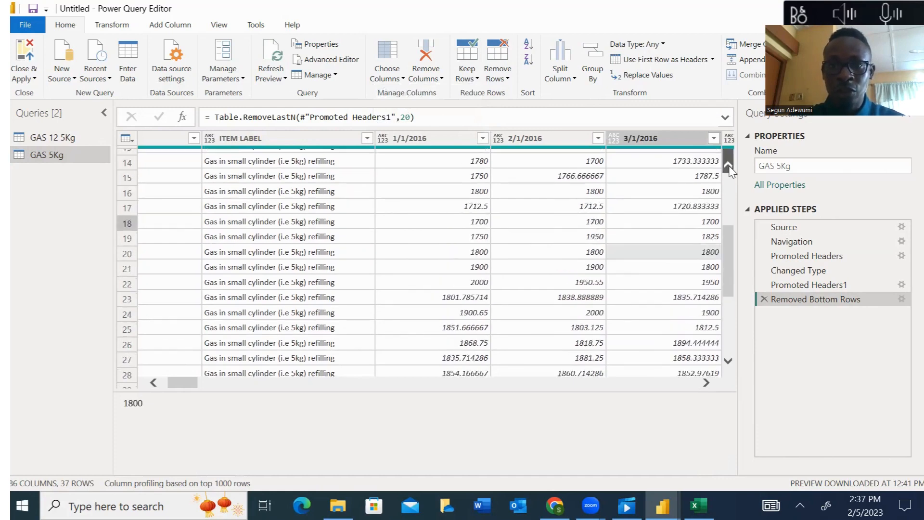
left_click(466, 73)
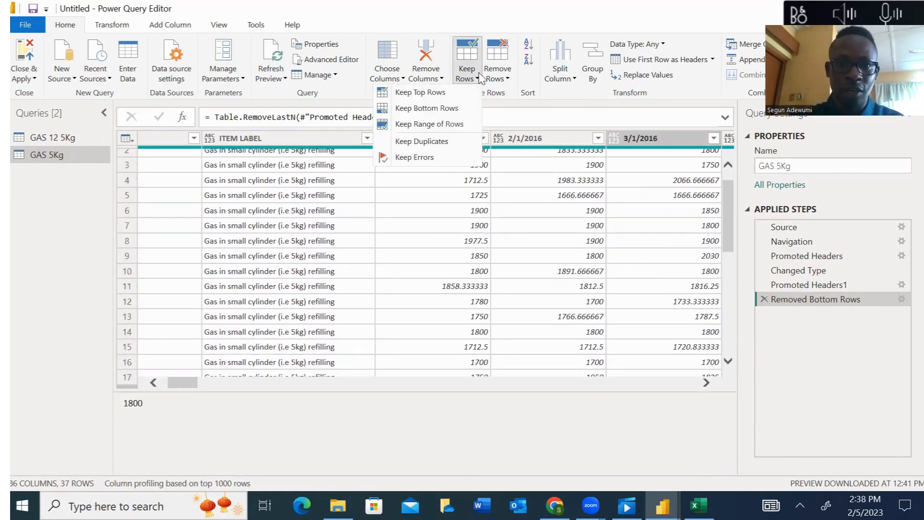
left_click(420, 96)
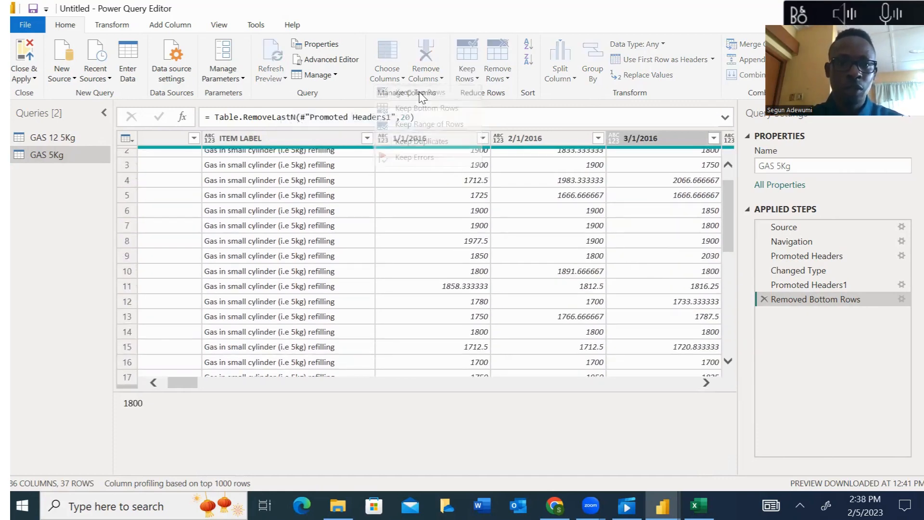
type("5")
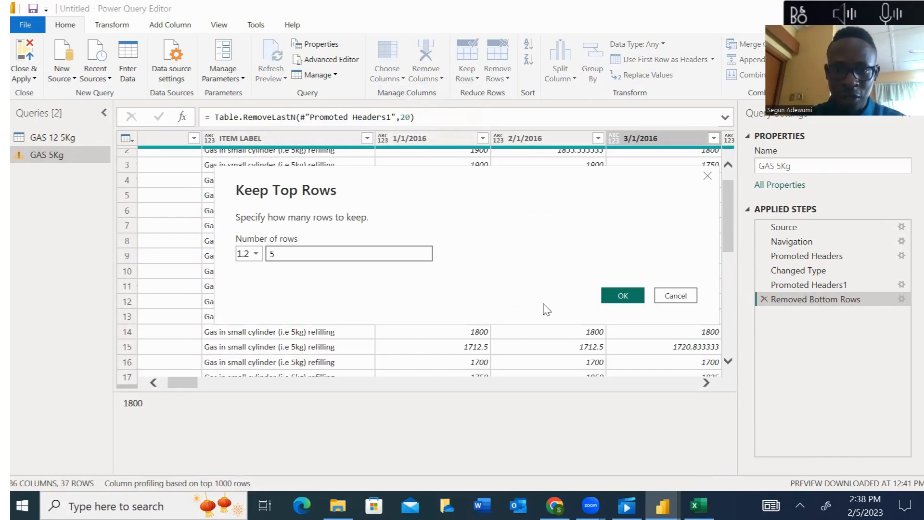
left_click(624, 296)
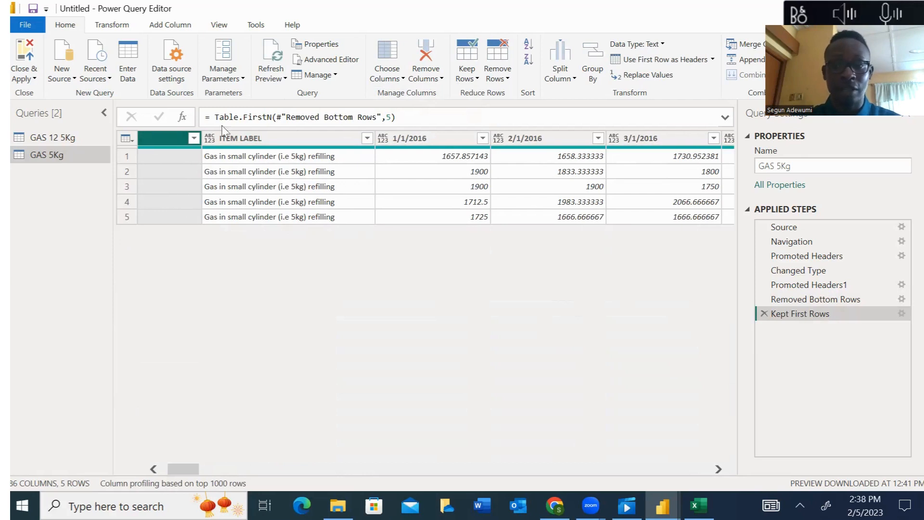
left_click(764, 314)
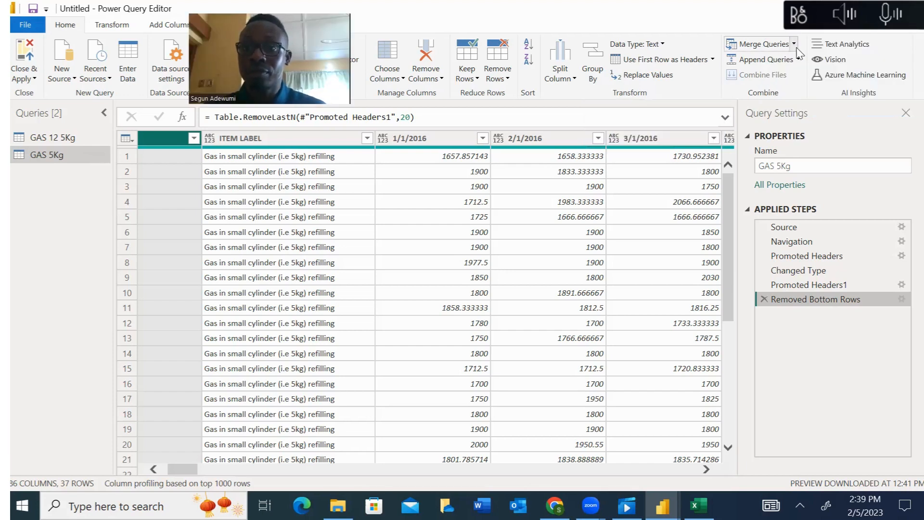
left_click(794, 45)
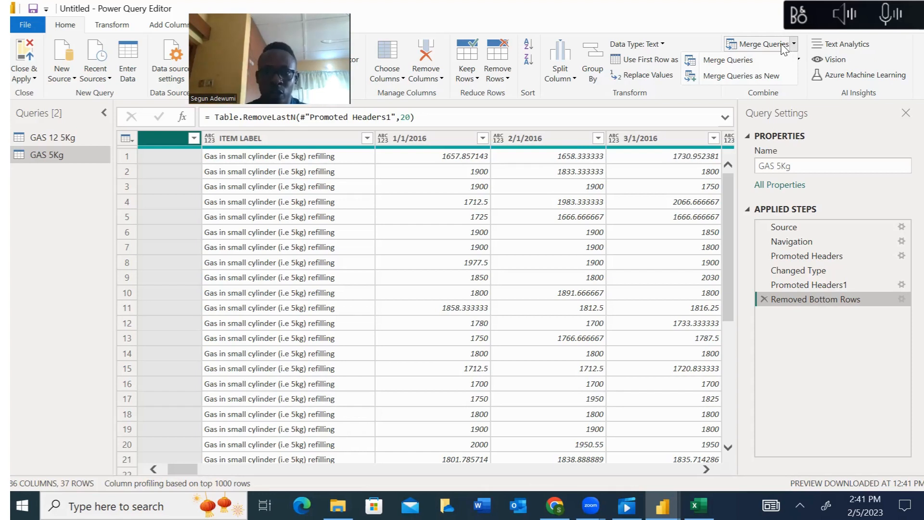
left_click(785, 49)
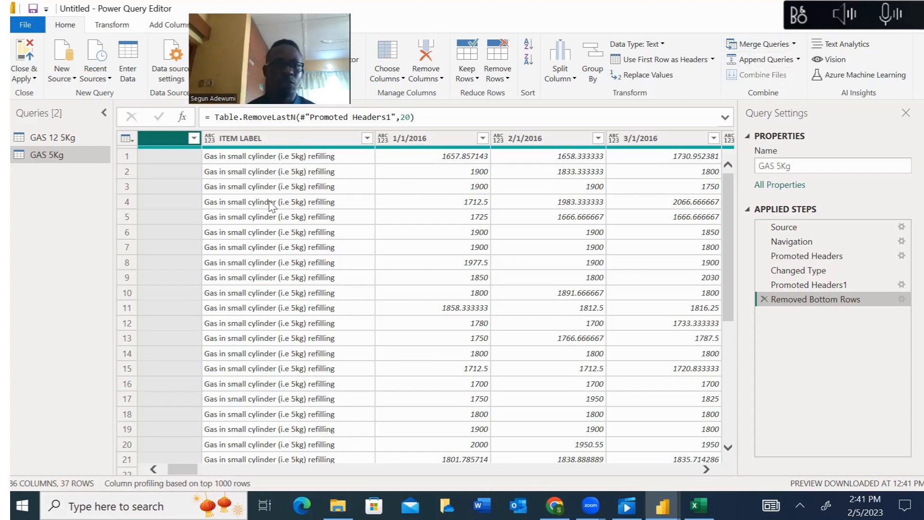
left_click(85, 138)
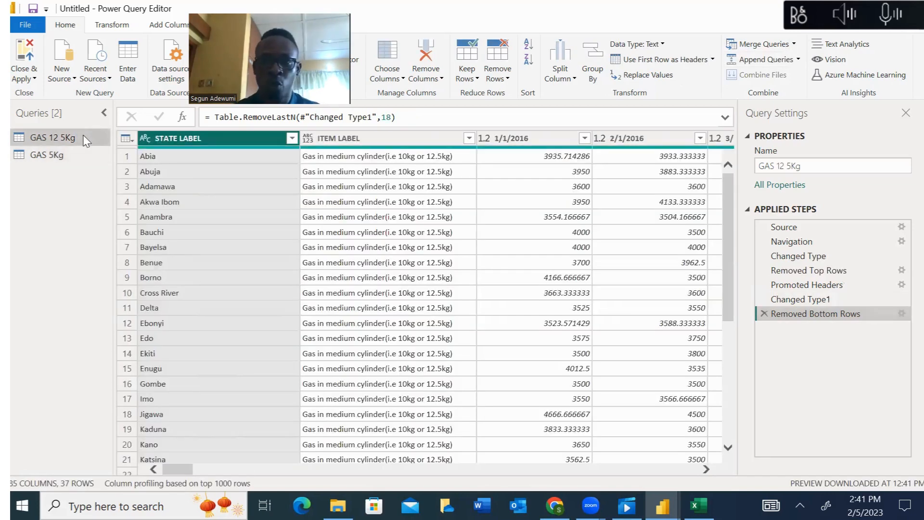
left_click(798, 59)
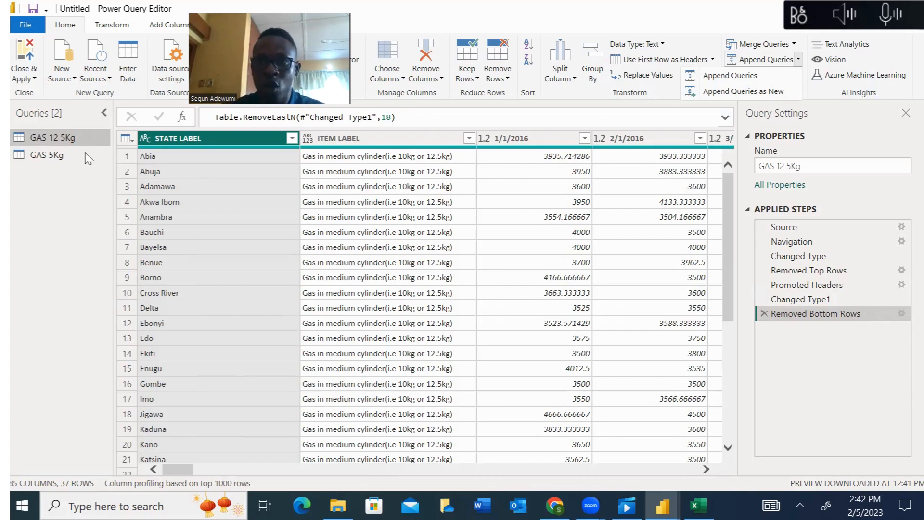
left_click(732, 92)
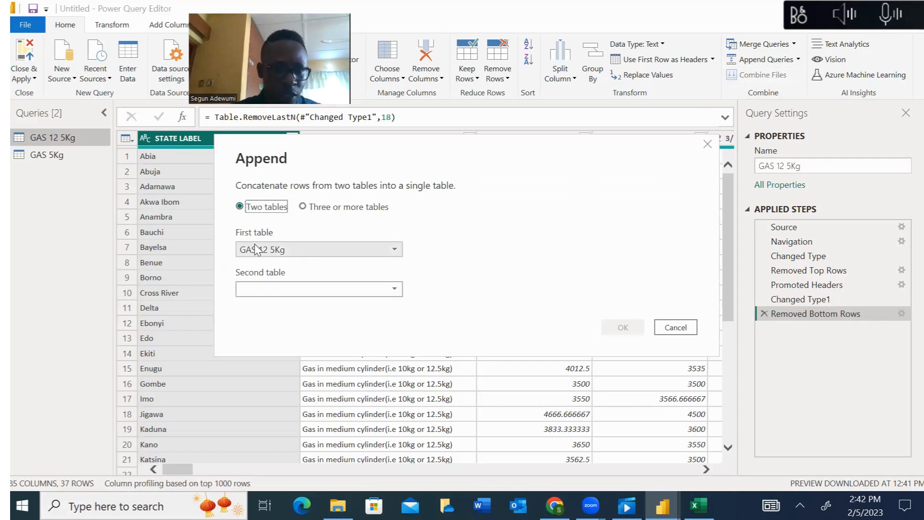
left_click(378, 290)
left_click(303, 320)
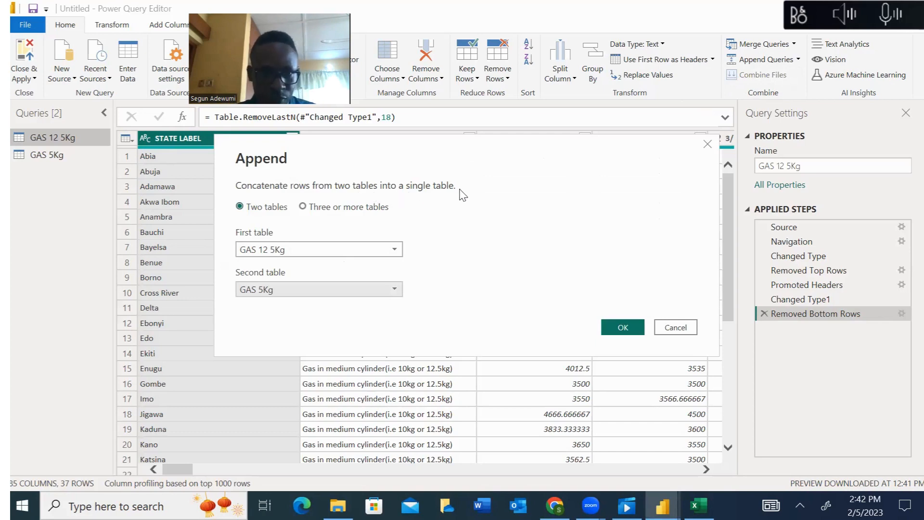
left_click(303, 207)
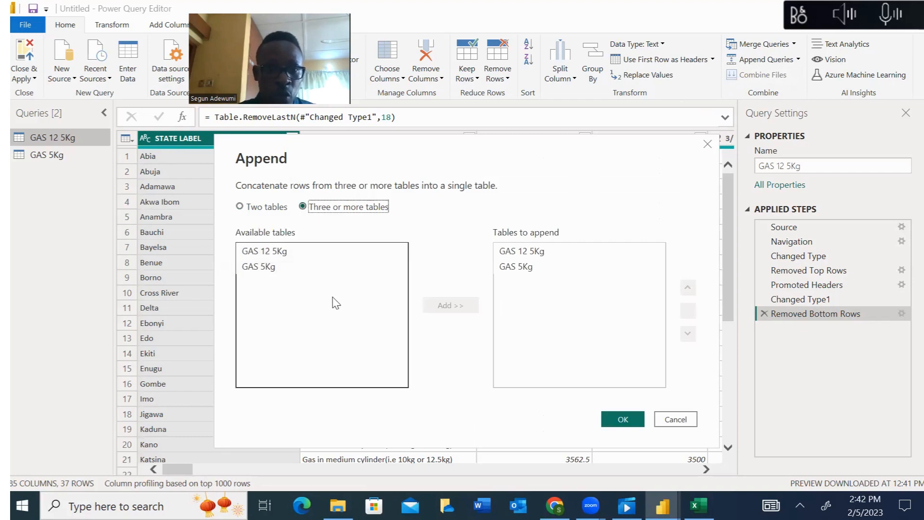
left_click(296, 253)
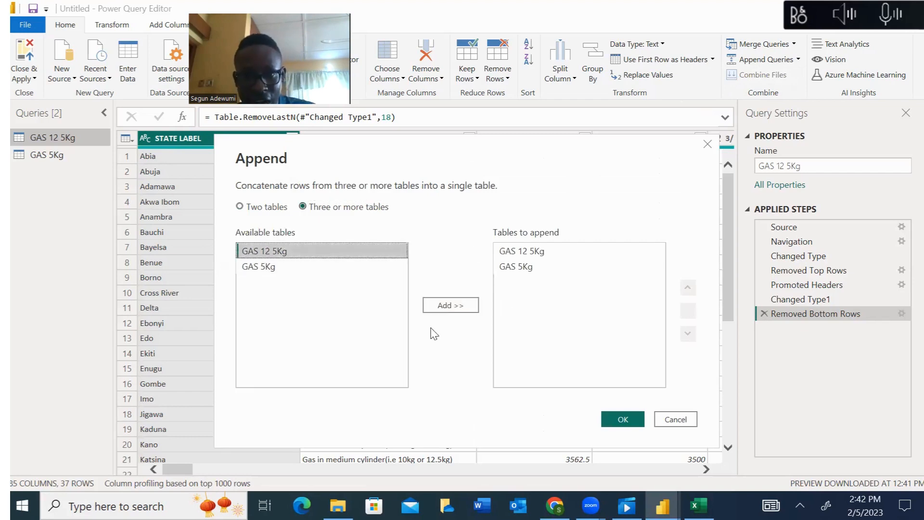
left_click(675, 420)
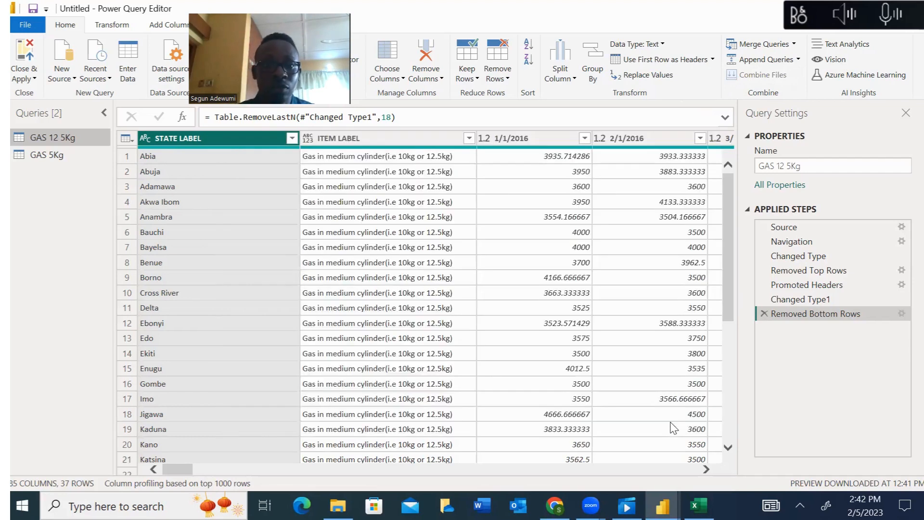
left_click(763, 60)
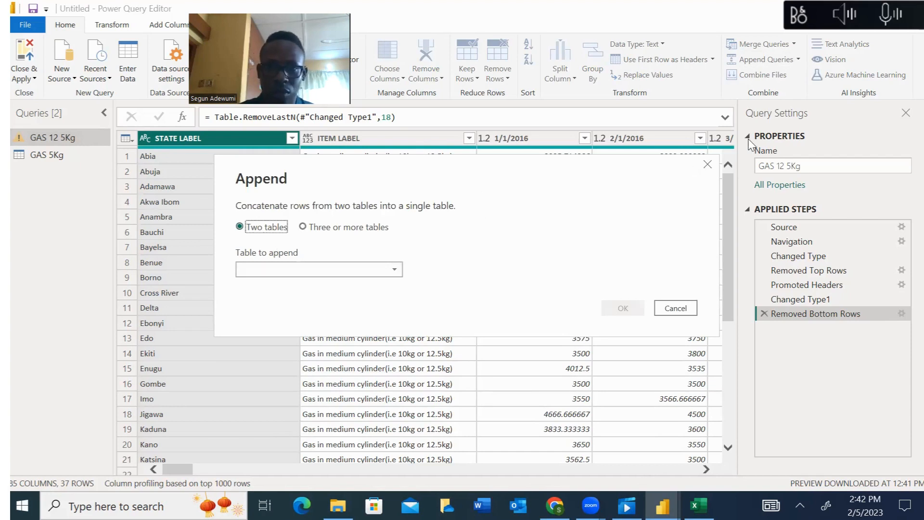
left_click(707, 165)
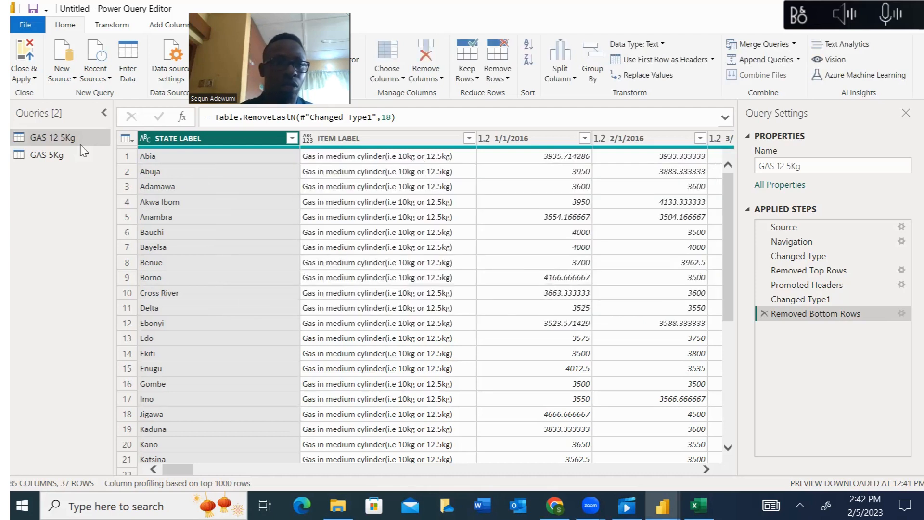
Step: Append the GAS 12 5Kg and GAS 5Kg queries as a new query, with GAS 12 5Kg as the first table
left_click(798, 59)
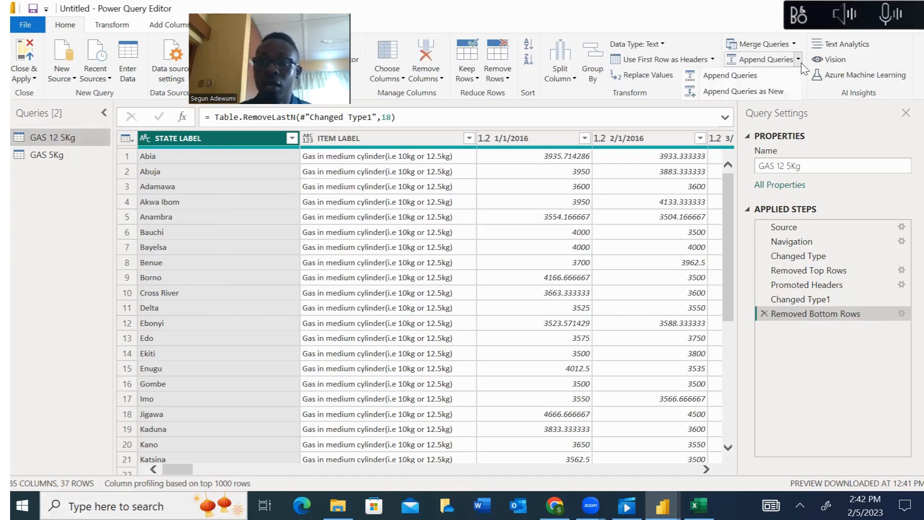
left_click(749, 93)
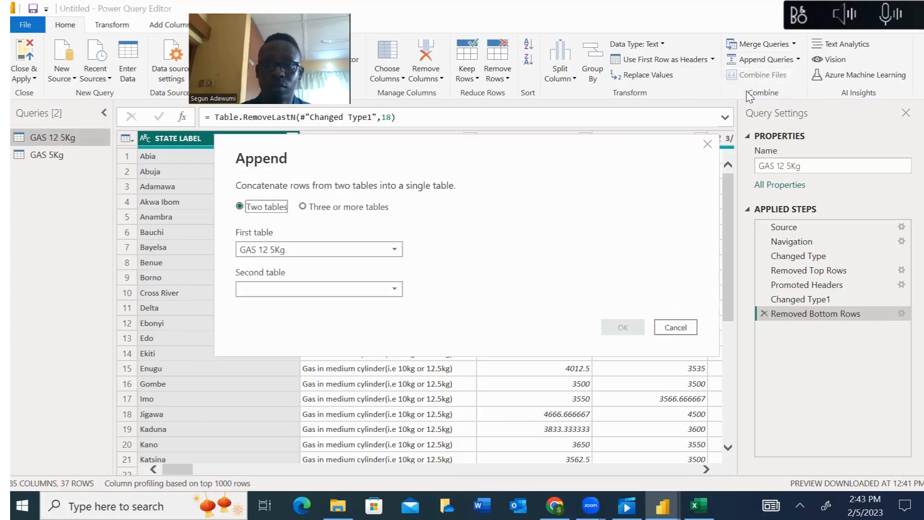
left_click(322, 289)
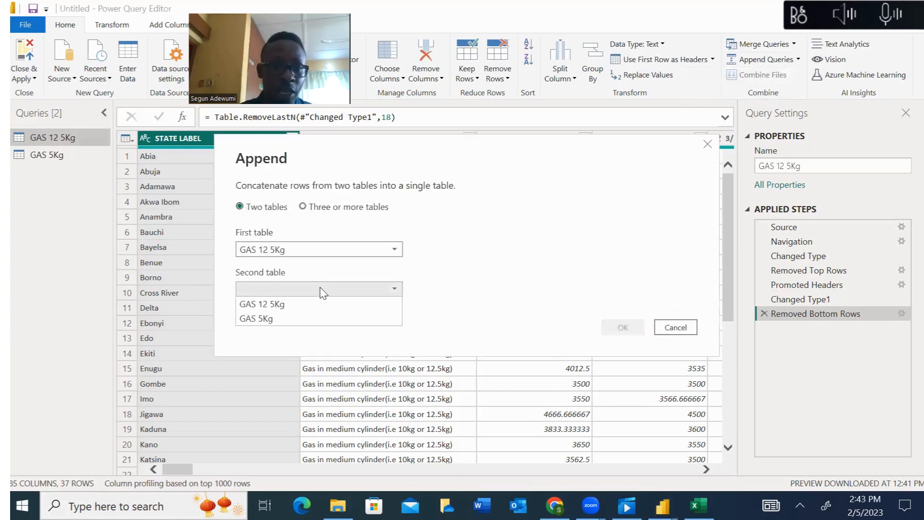
left_click(266, 318)
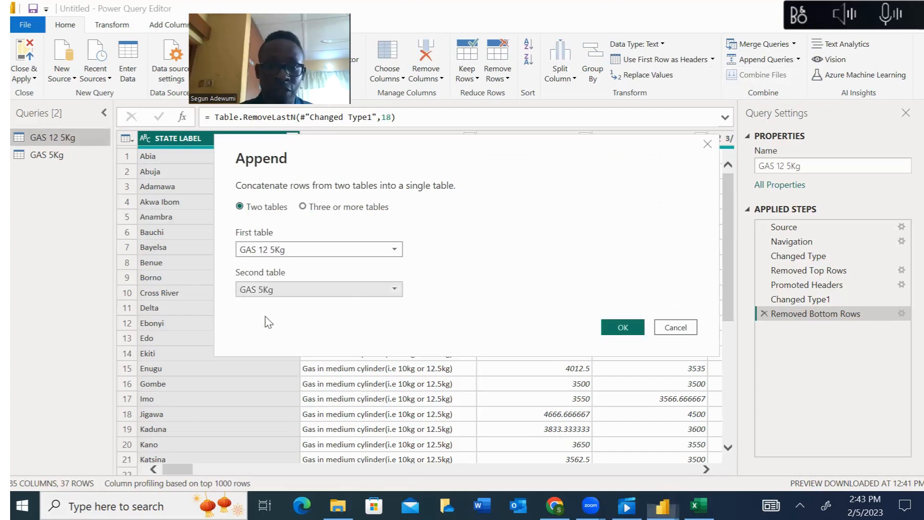
left_click(623, 329)
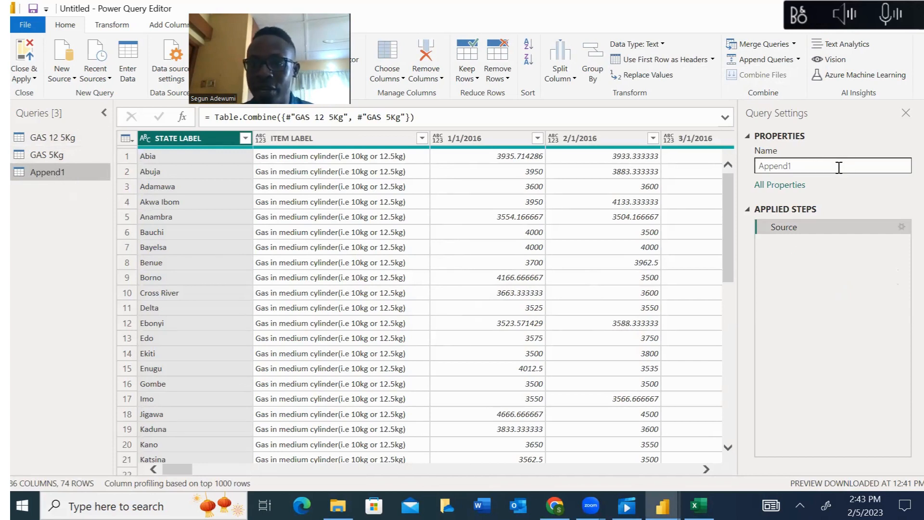
Step: Rename the appended query as Gas Price from 2016 to 2022
left_click_drag(840, 166, 744, 172)
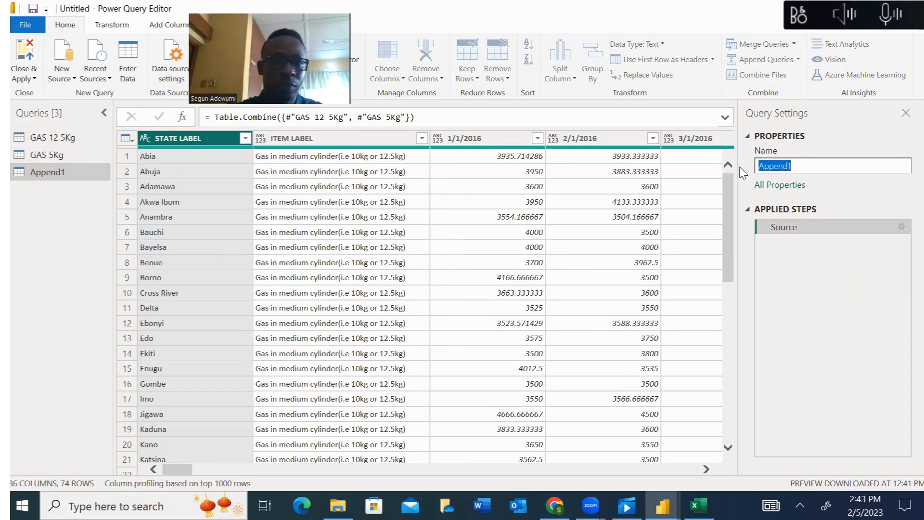
type("Gas P")
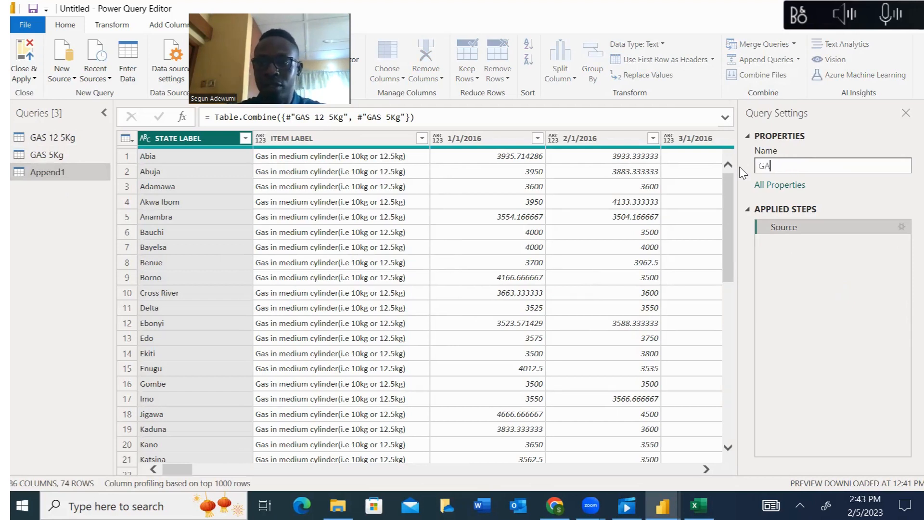
type("rice")
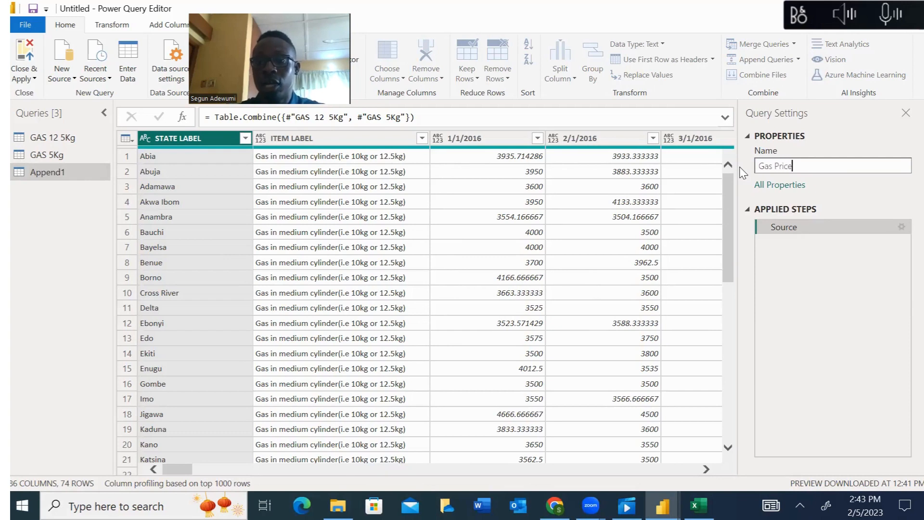
type(" from 2016 ")
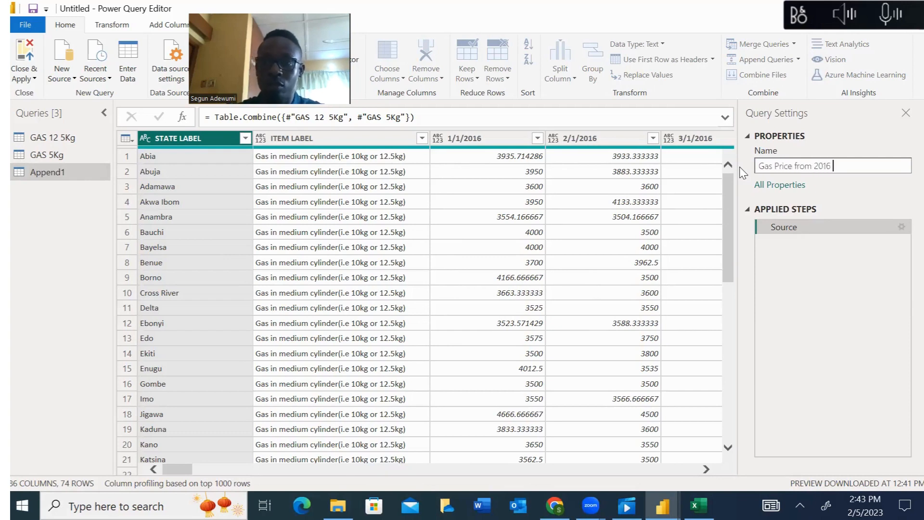
type("to 201")
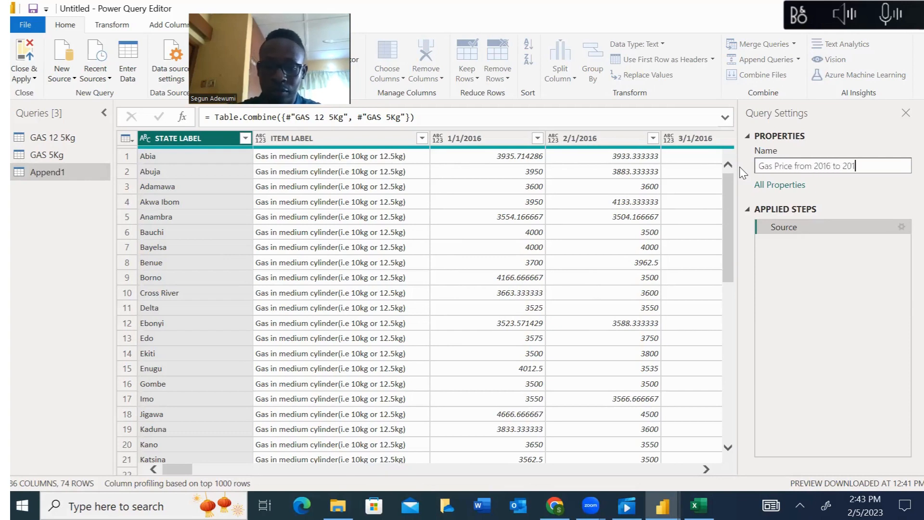
key("BackSpace")
type("22")
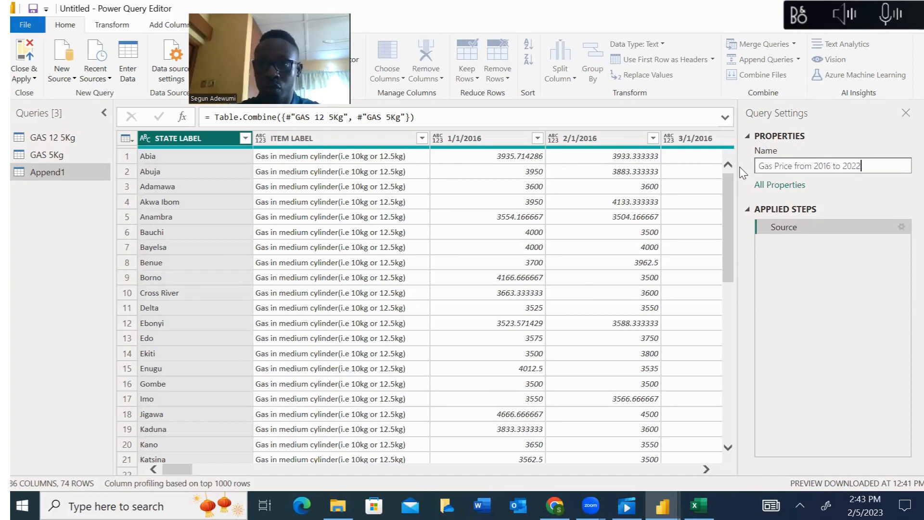
key("Return")
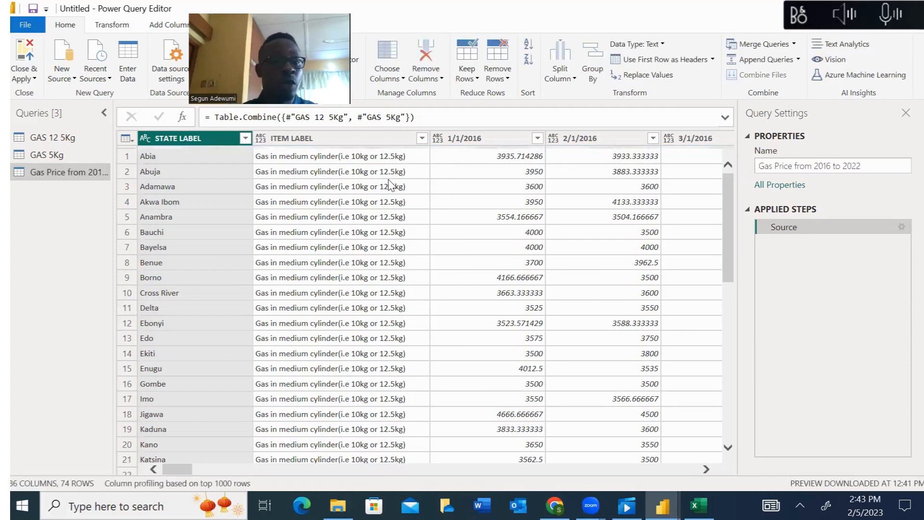
right_click(42, 172)
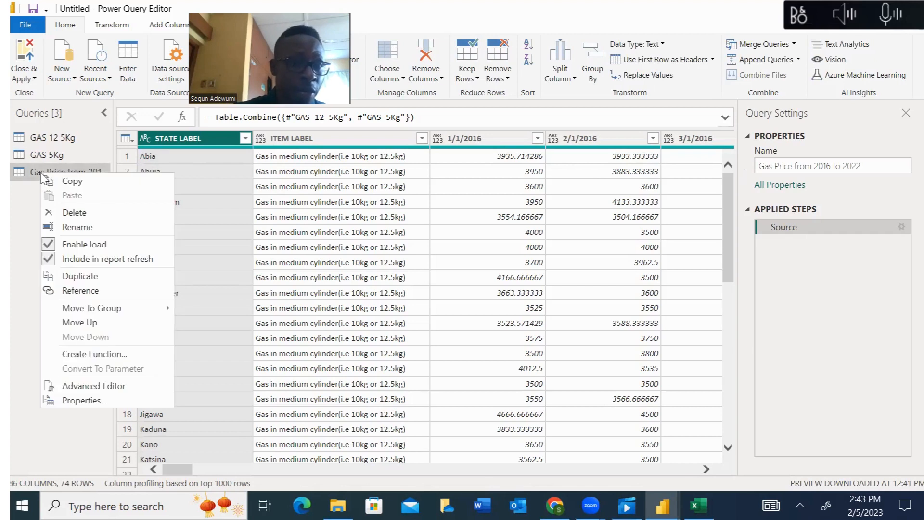
left_click(78, 227)
left_click(55, 233)
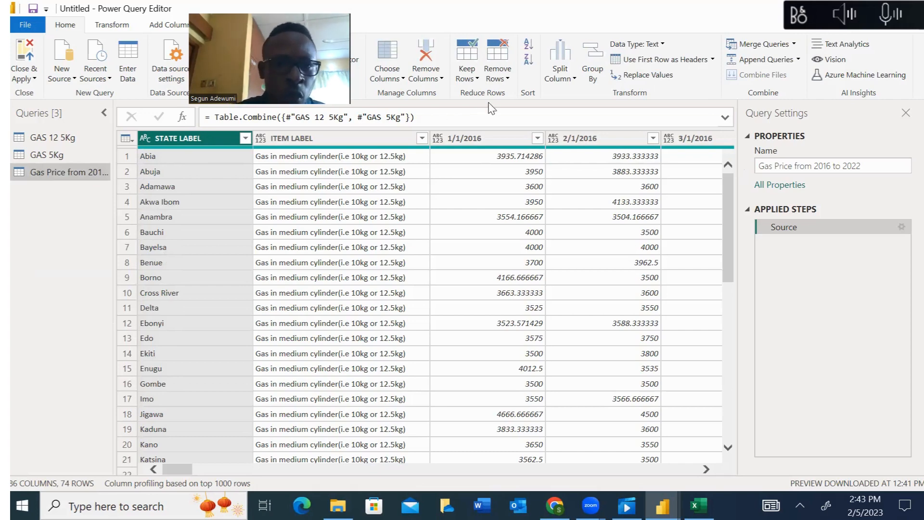
Step: Check which distinct values the ITEM LABEL column of the appended query contains
left_click(423, 138)
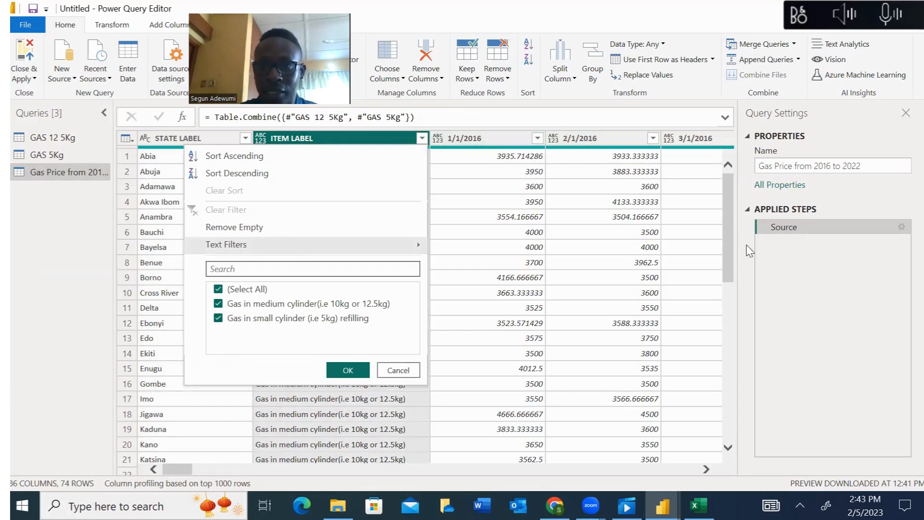
left_click(747, 269)
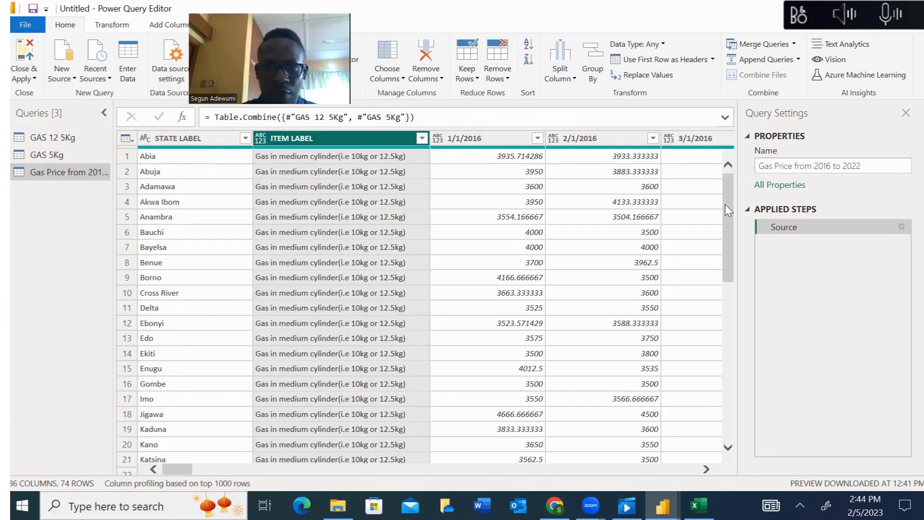
left_click_drag(725, 191, 728, 166)
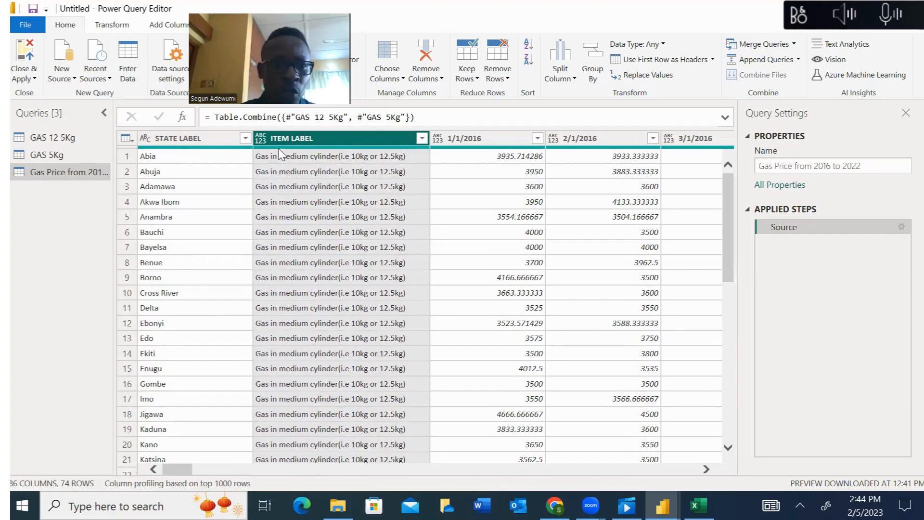
Step: Replace the value "Gas in medium cylinder(i.e 10kg or 12.5kg)" in the ITEM LABEL column with "Medium Size"
left_click(295, 158)
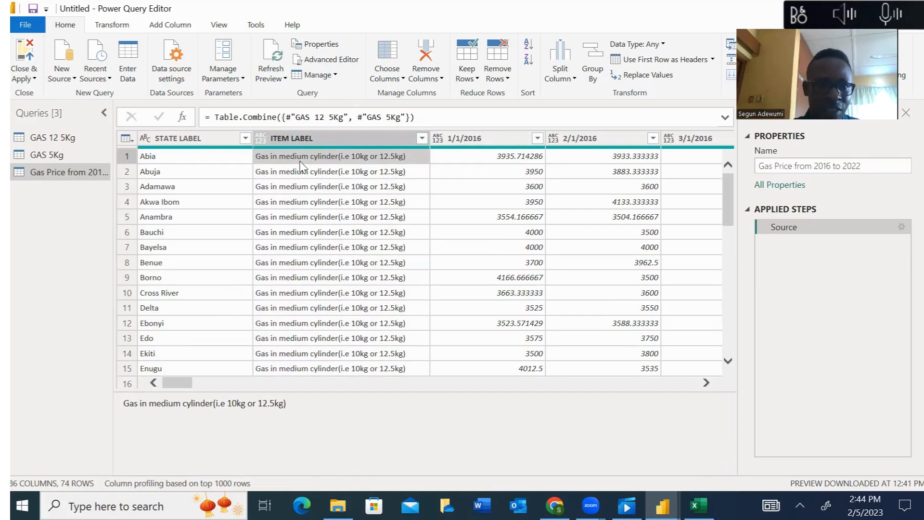
left_click(112, 25)
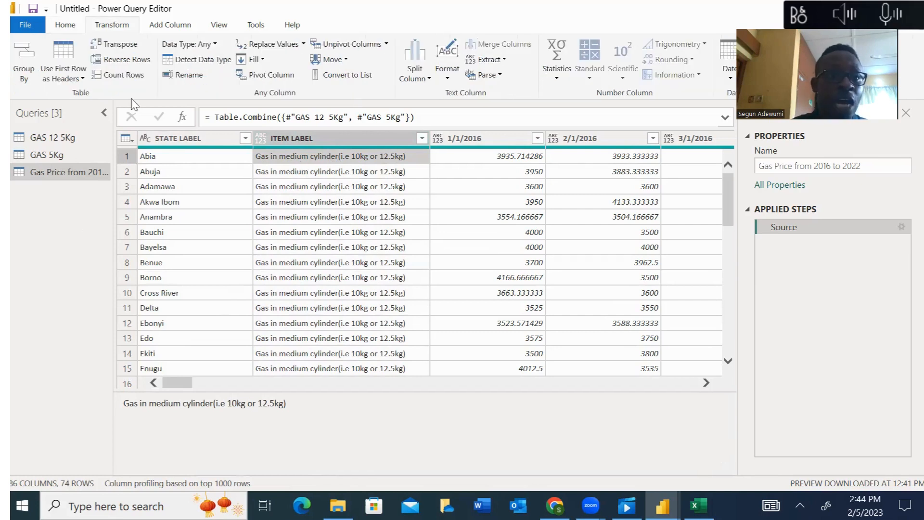
left_click(188, 75)
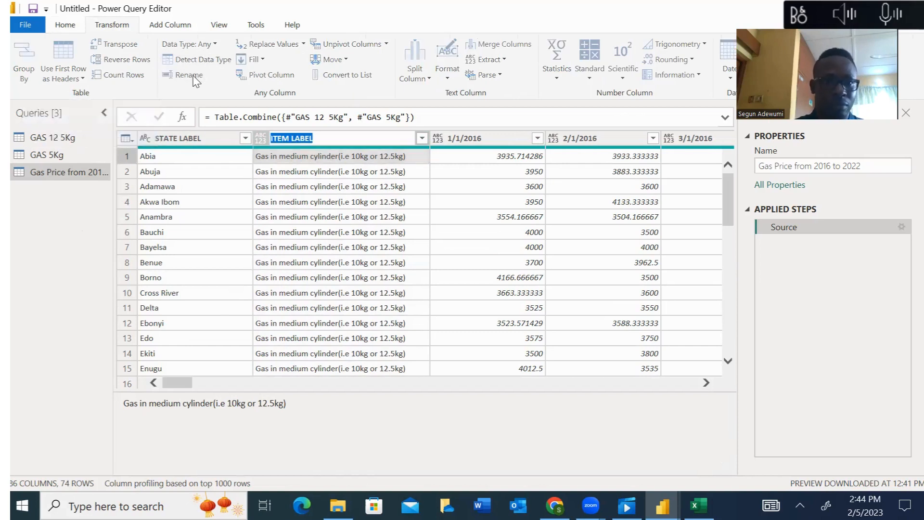
left_click(448, 88)
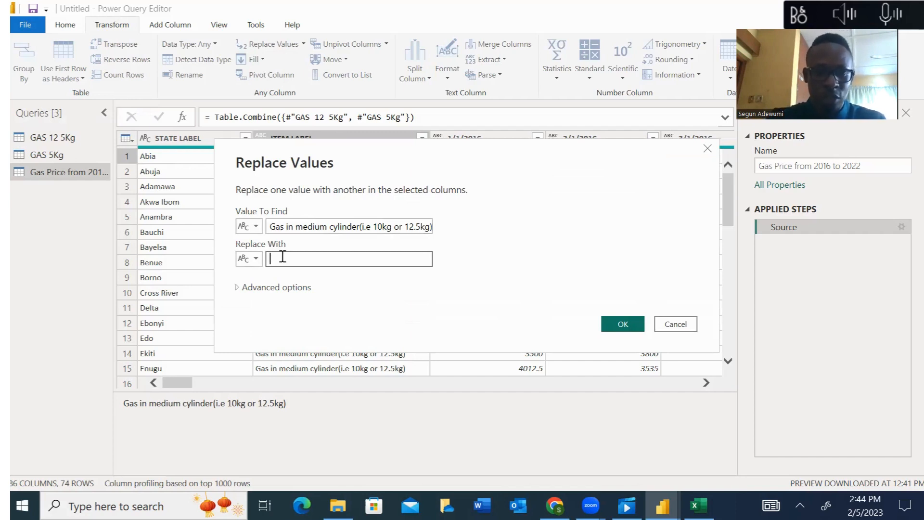
type("Medium Sixz")
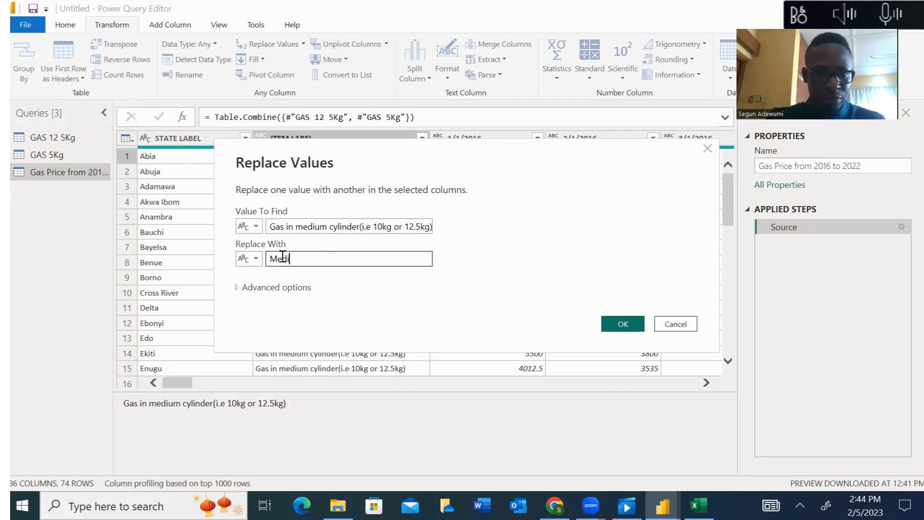
key("BackSpace")
key("BackSpace")
type("ze")
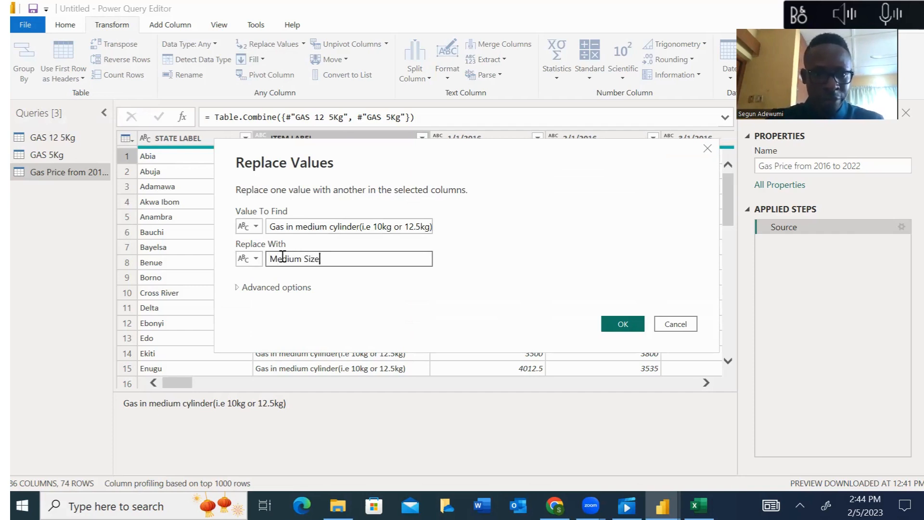
left_click(629, 323)
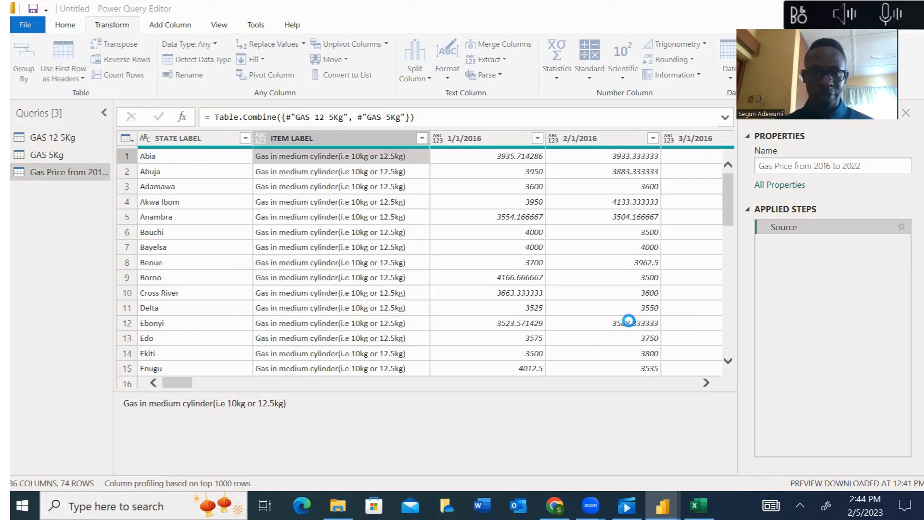
Step: Filter the ITEM LABEL column to show only "Gas in small cylinder (i.e 5kg) refilling"
left_click(421, 138)
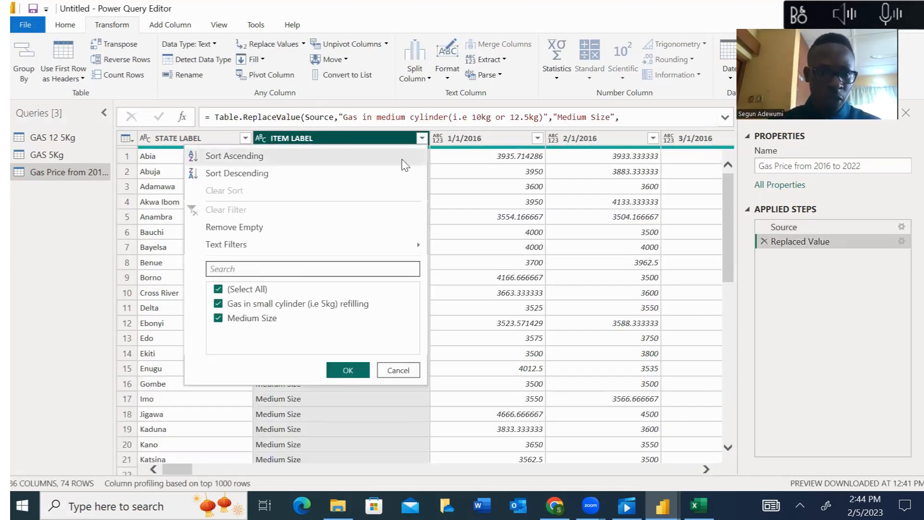
left_click(218, 289)
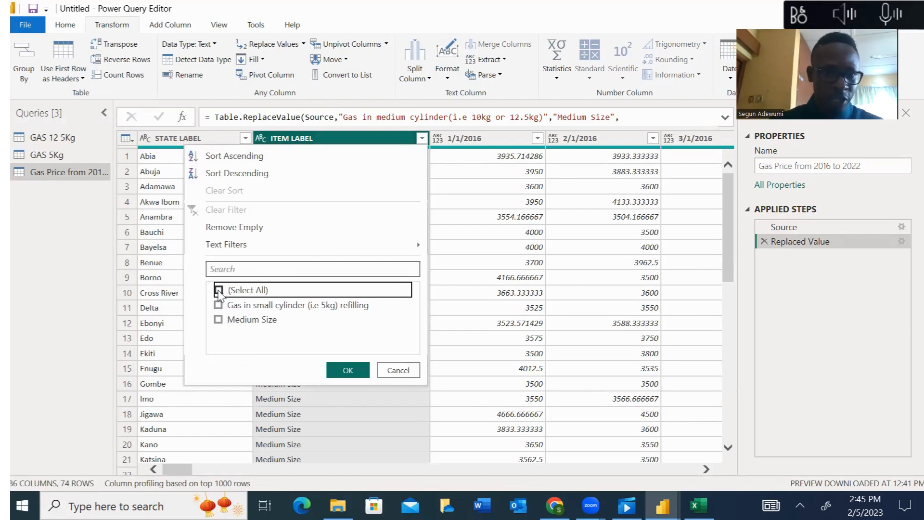
left_click(218, 304)
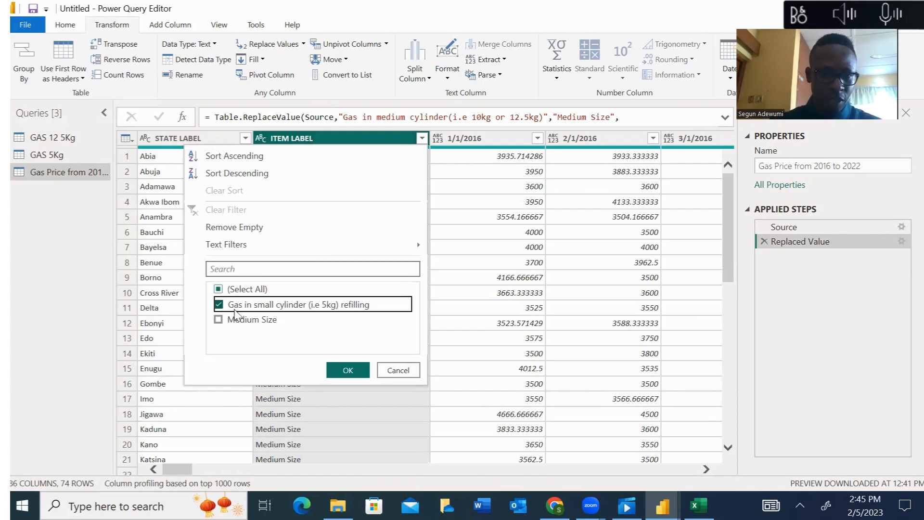
left_click(342, 371)
Step: Replace the value "Gas in small cylinder (i.e 5kg) refilling" in the ITEM LABEL column with "Small Size"
left_click(301, 160)
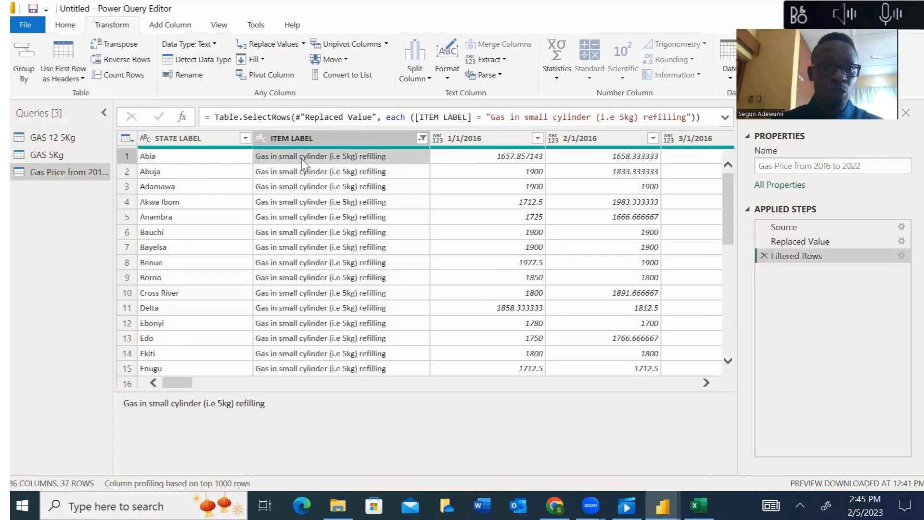
left_click(252, 47)
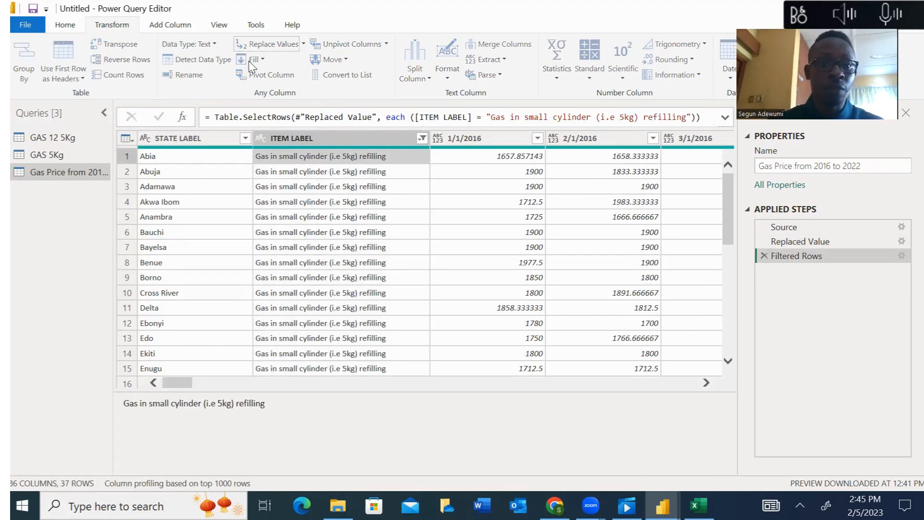
type("Sma")
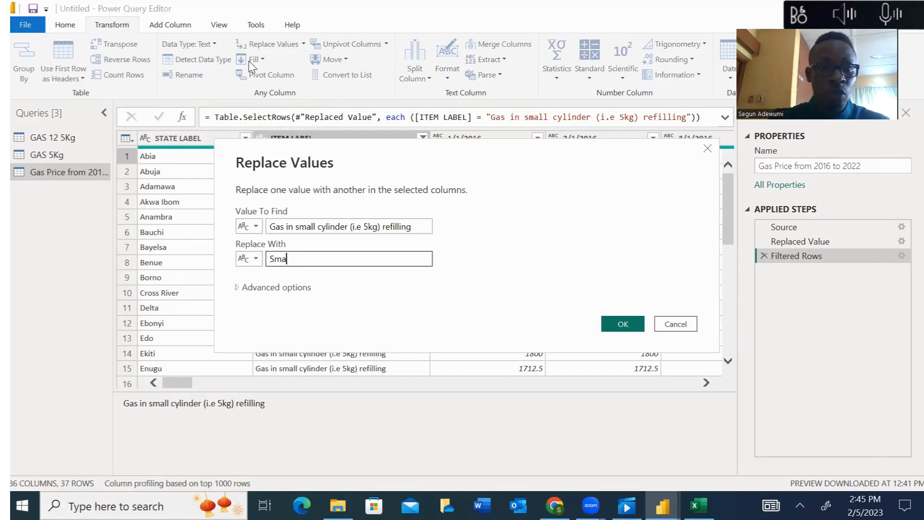
type("ll 5ize")
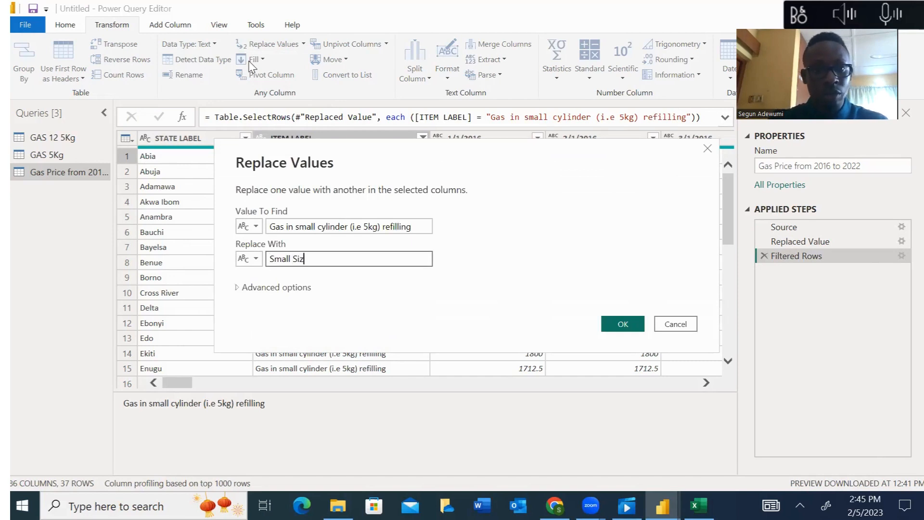
left_click(617, 324)
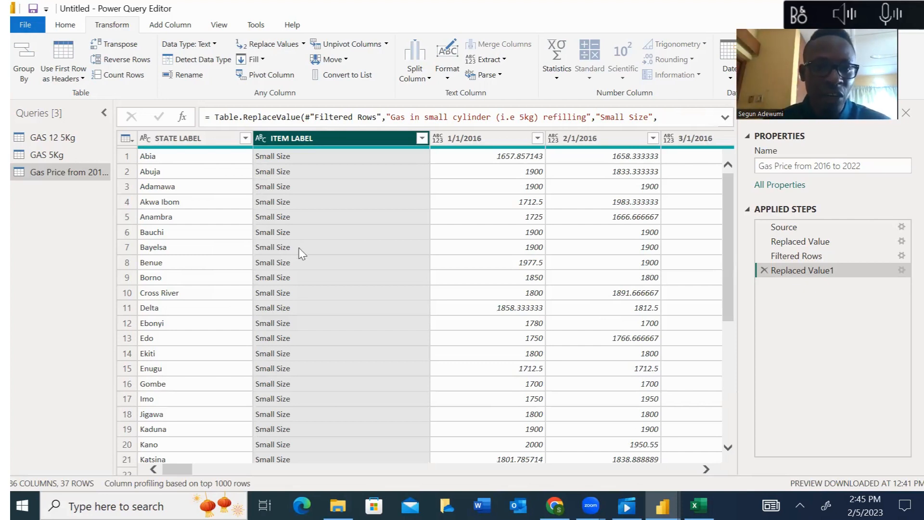
left_click(267, 44)
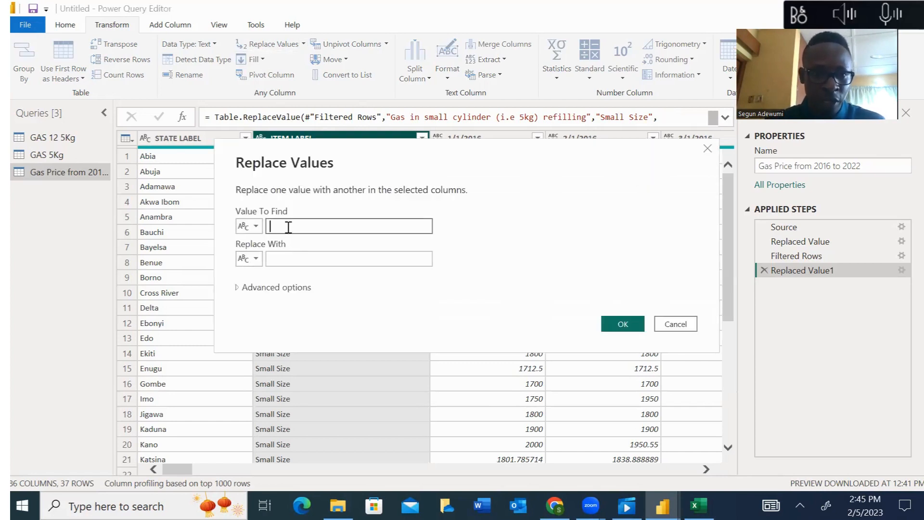
left_click(676, 325)
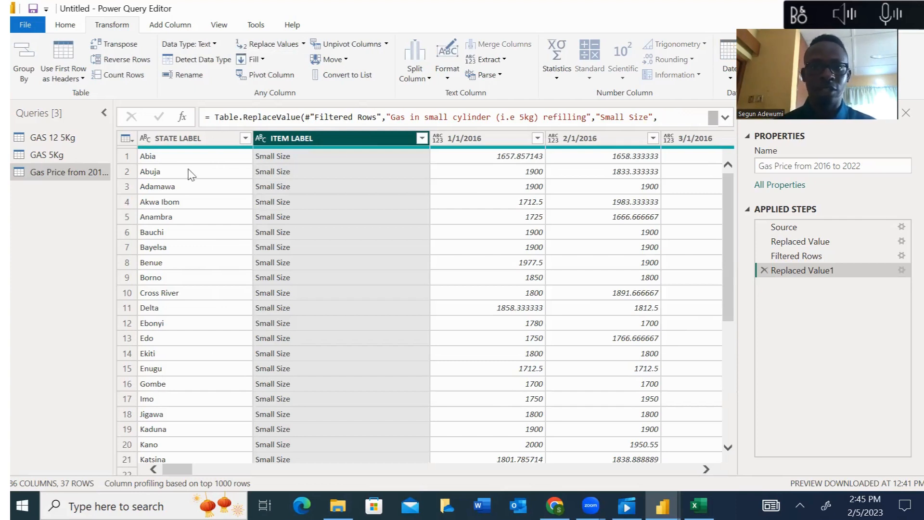
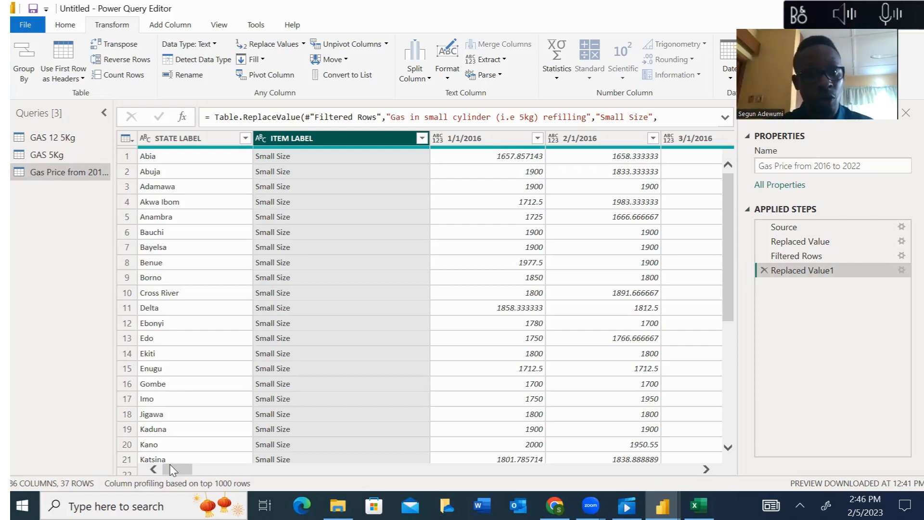
key("alt")
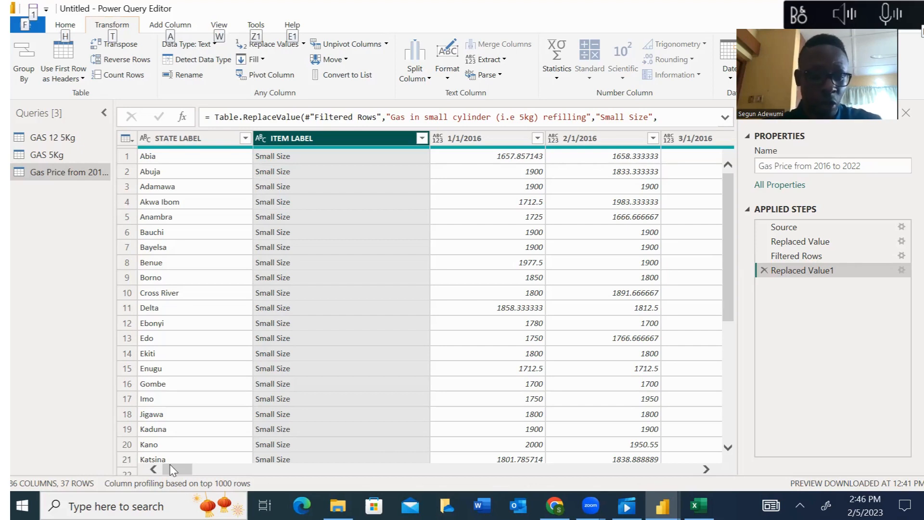
key("t")
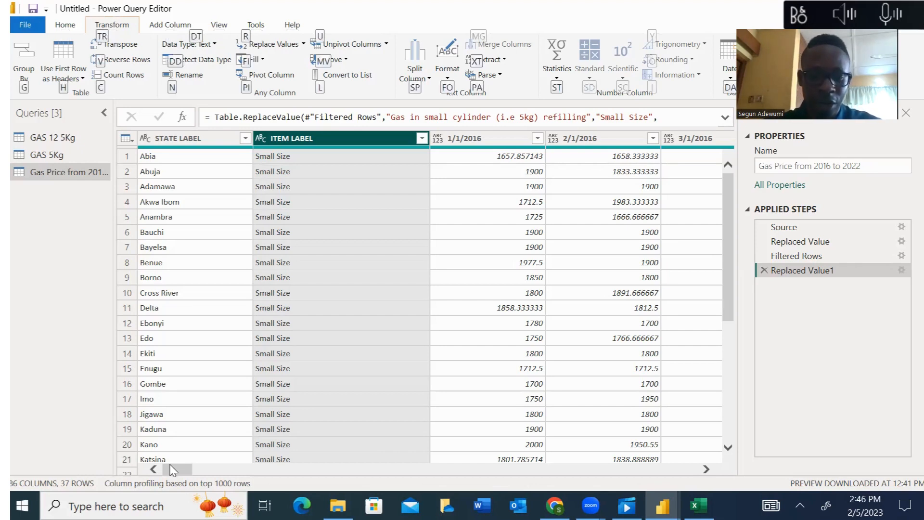
key("r")
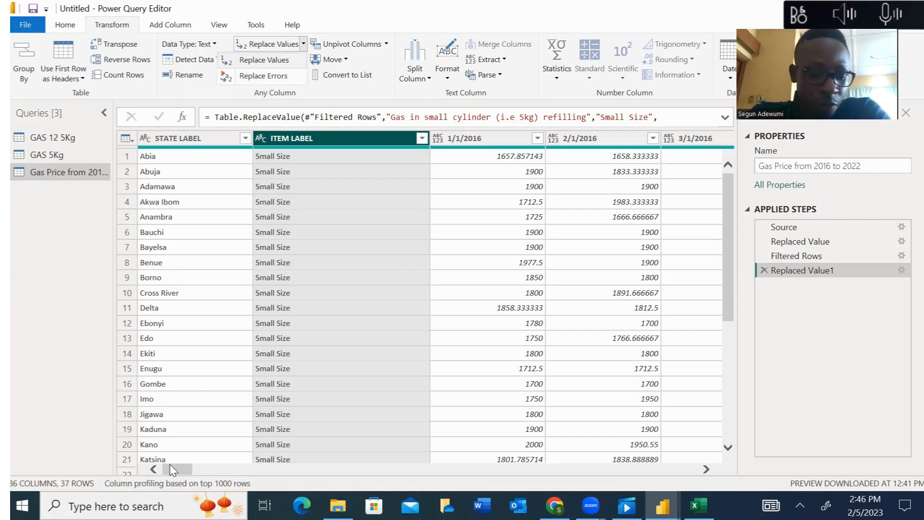
left_click(170, 466)
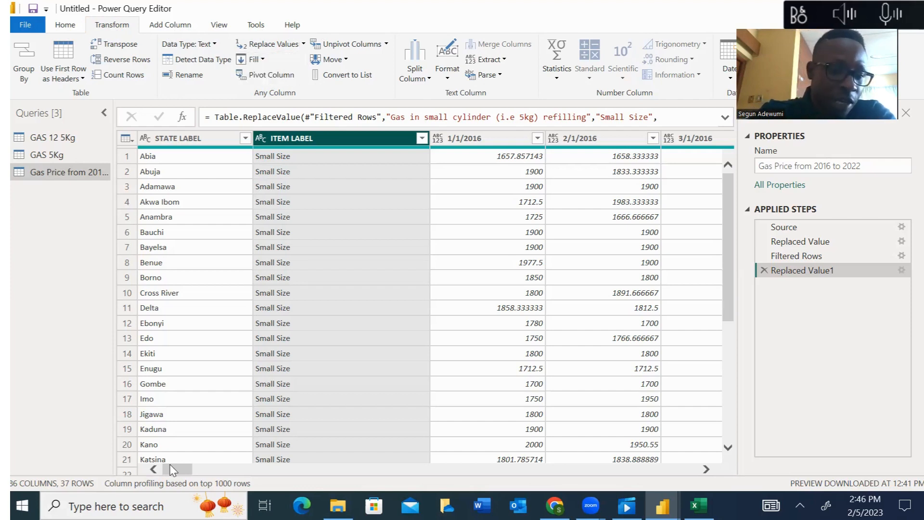
key("alt")
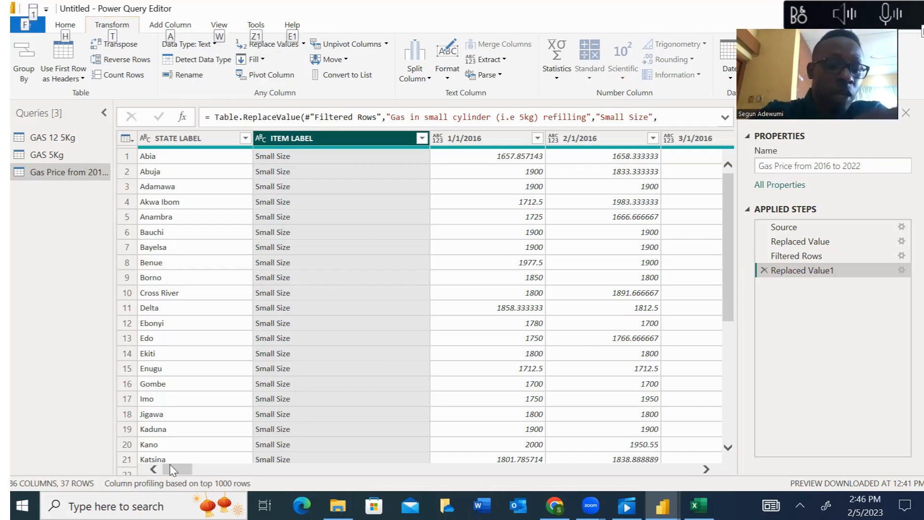
key("t")
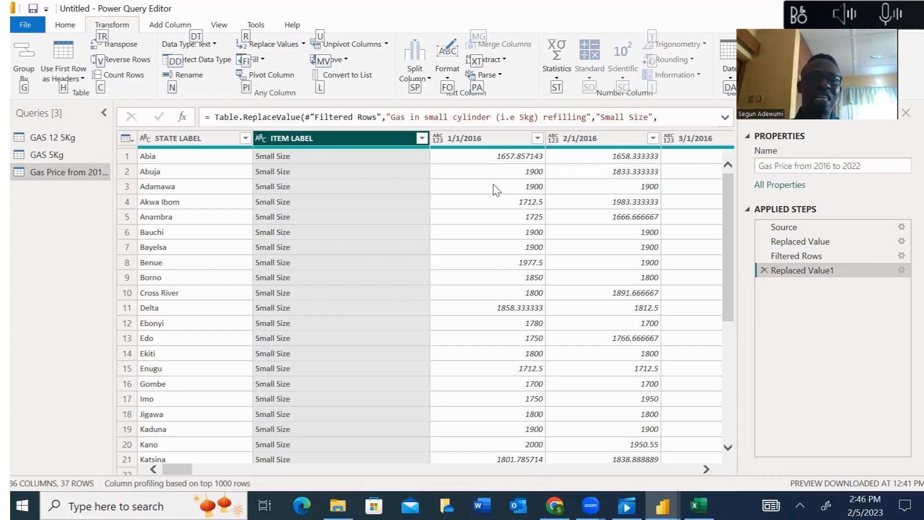
key("Escape")
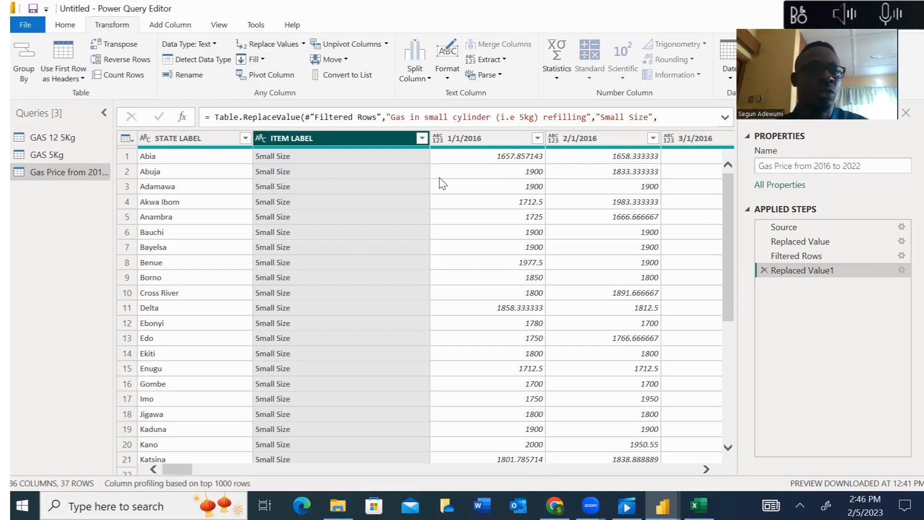
left_click(100, 85)
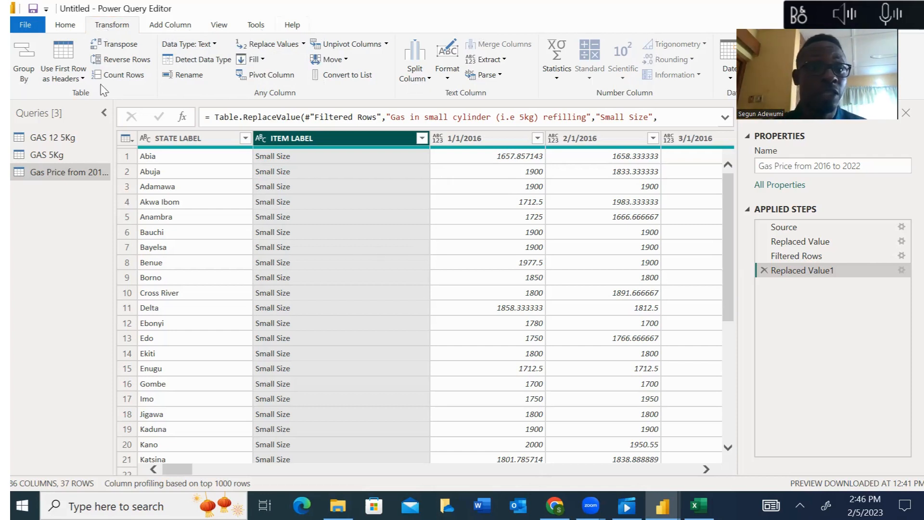
left_click(101, 84)
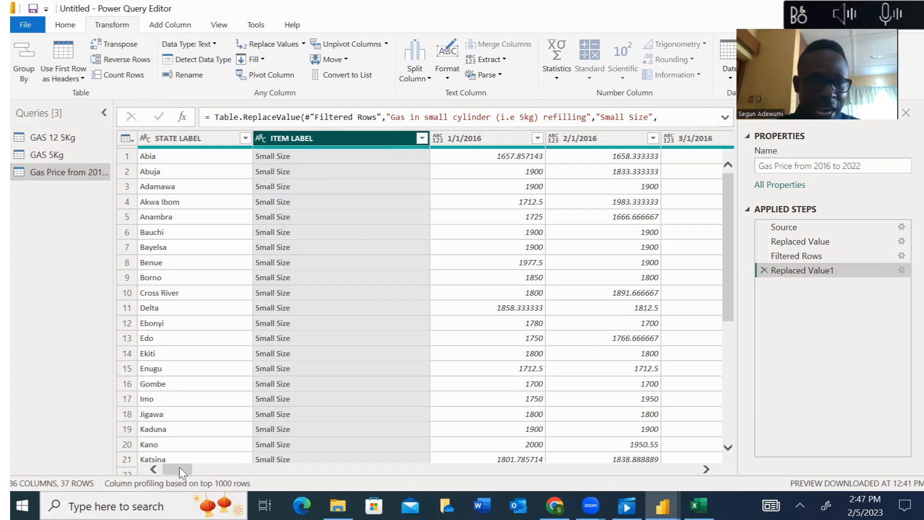
left_click_drag(188, 471, 88, 476)
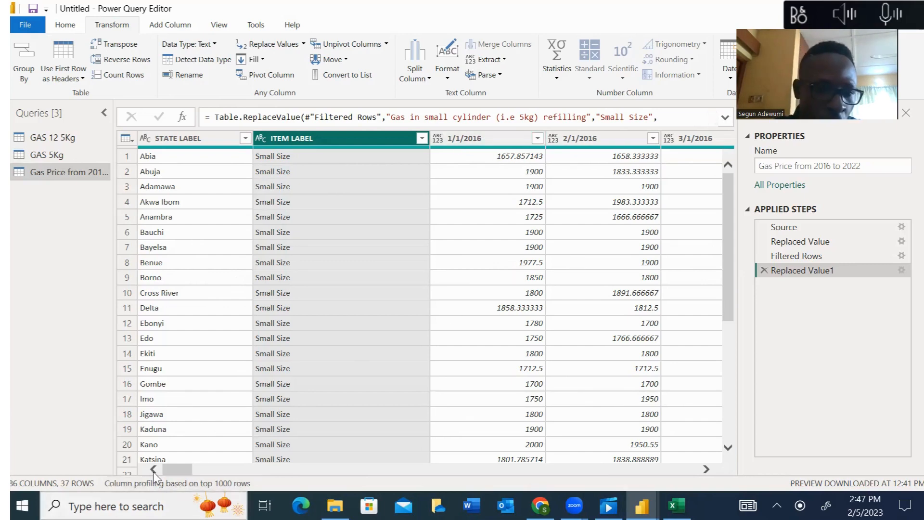
left_click_drag(182, 469, 147, 490)
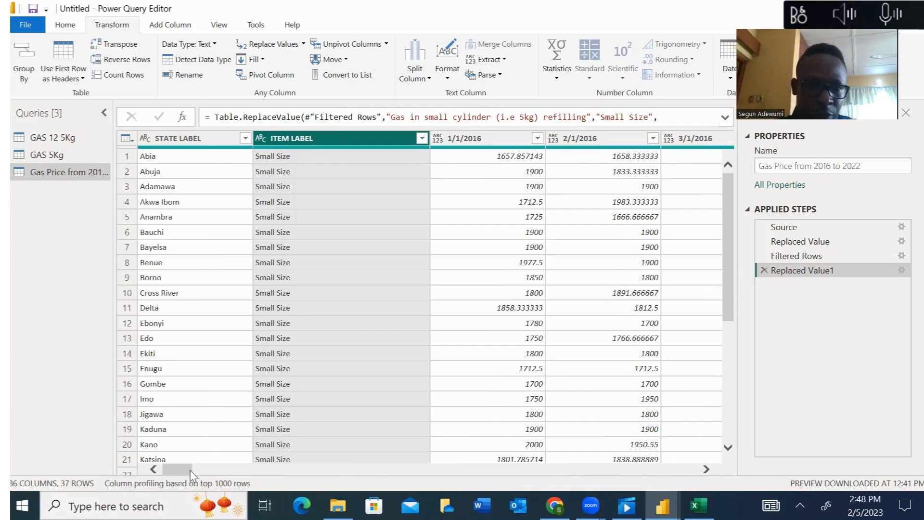
left_click(488, 141)
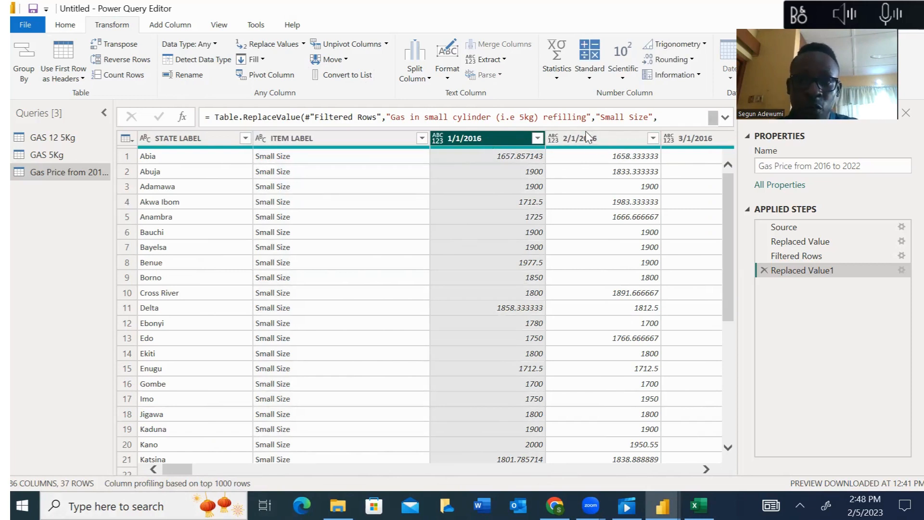
left_click(592, 141, "ctrl")
left_click(673, 141, "ctrl")
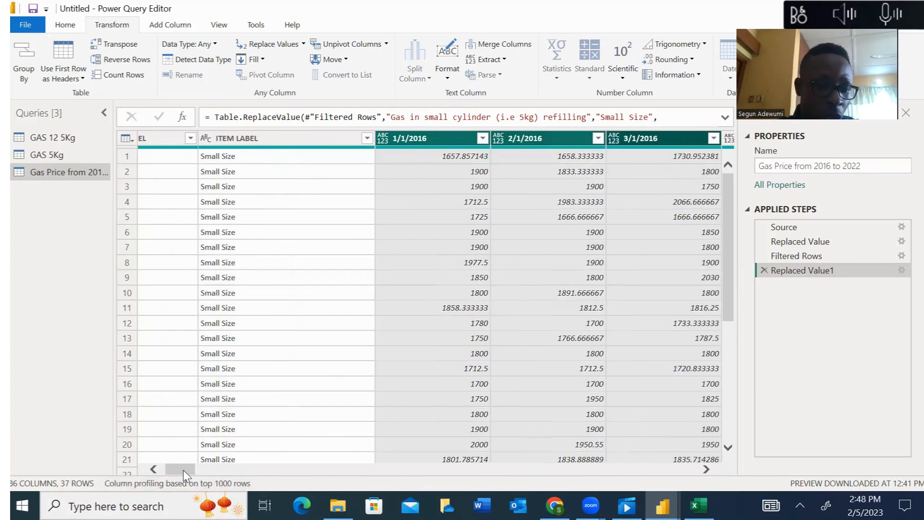
Step: Remove the empty Column86 at the end of the Gas Price from 2016 to 2022 query
left_click_drag(184, 470, 706, 452)
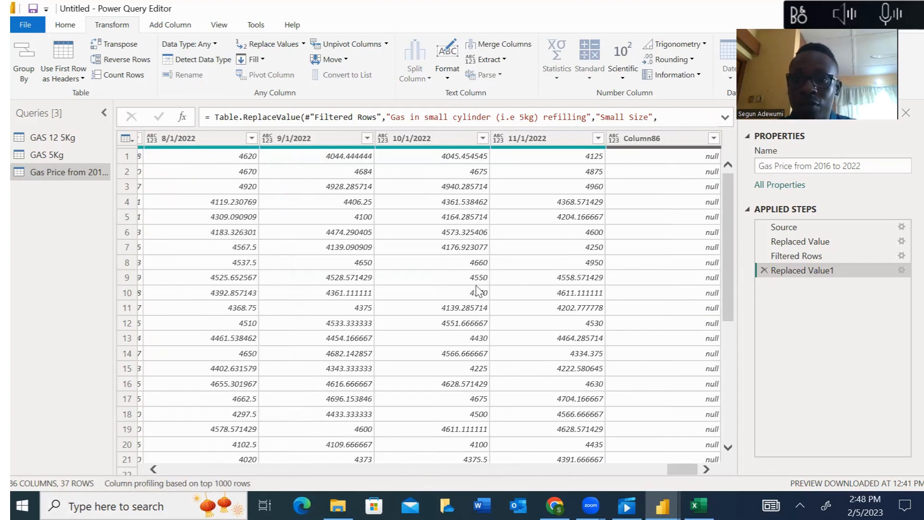
left_click(673, 140)
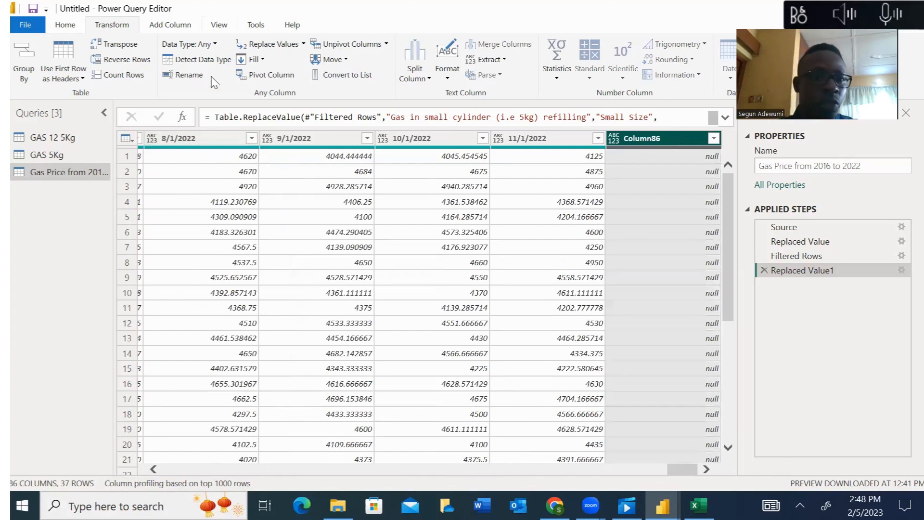
right_click(654, 138)
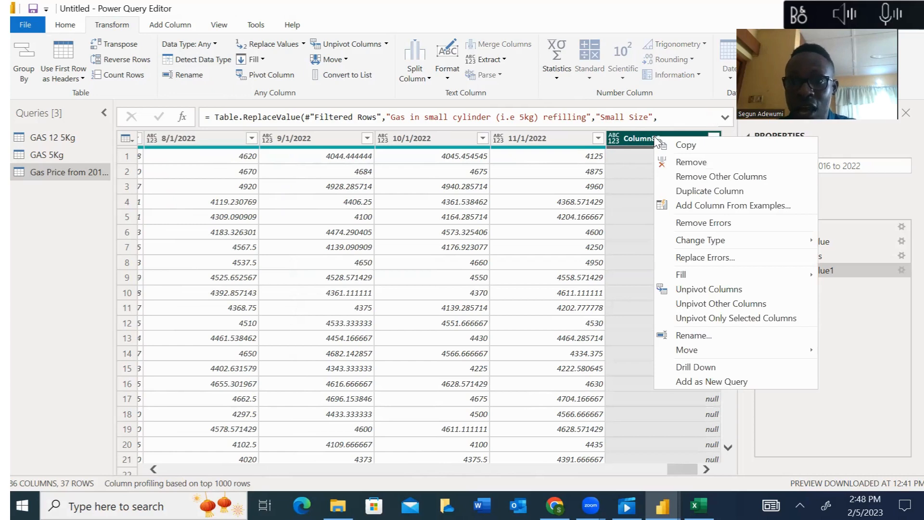
left_click(625, 147)
scroll(401, 165, "up", 1)
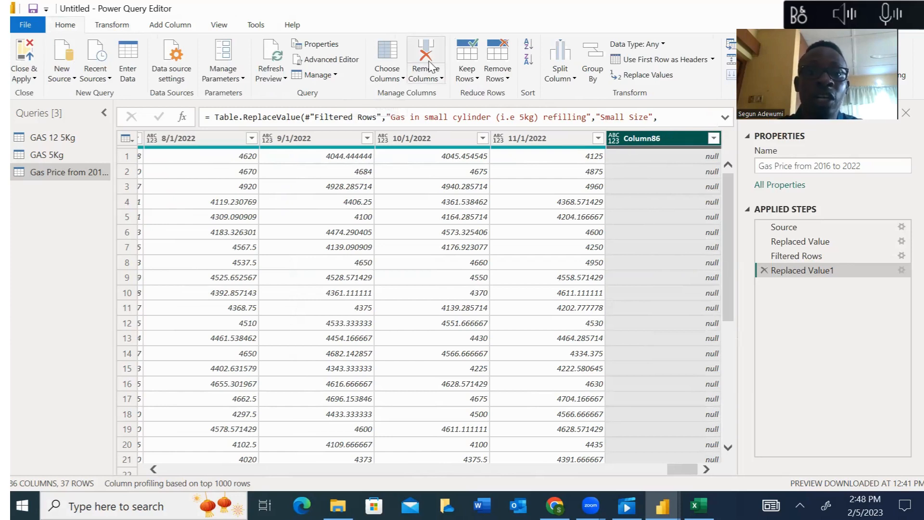
left_click(442, 80)
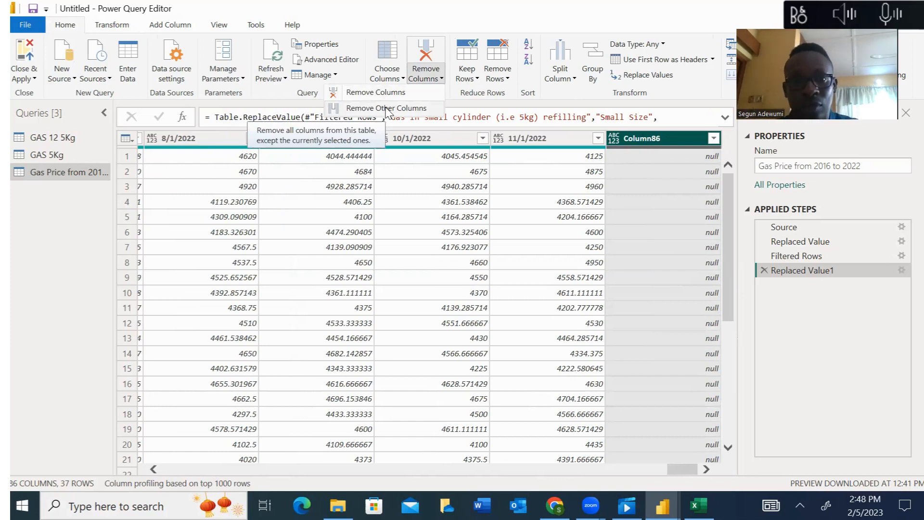
left_click(380, 93)
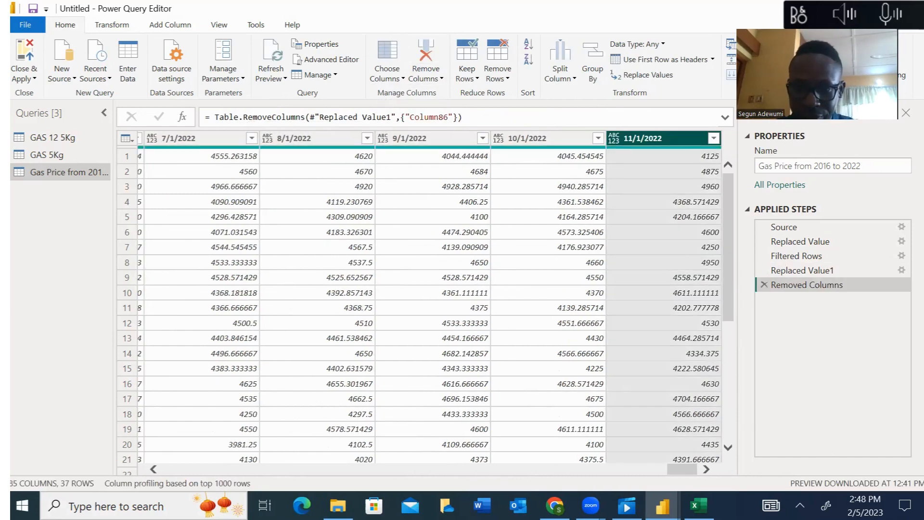
left_click_drag(698, 467, 222, 465)
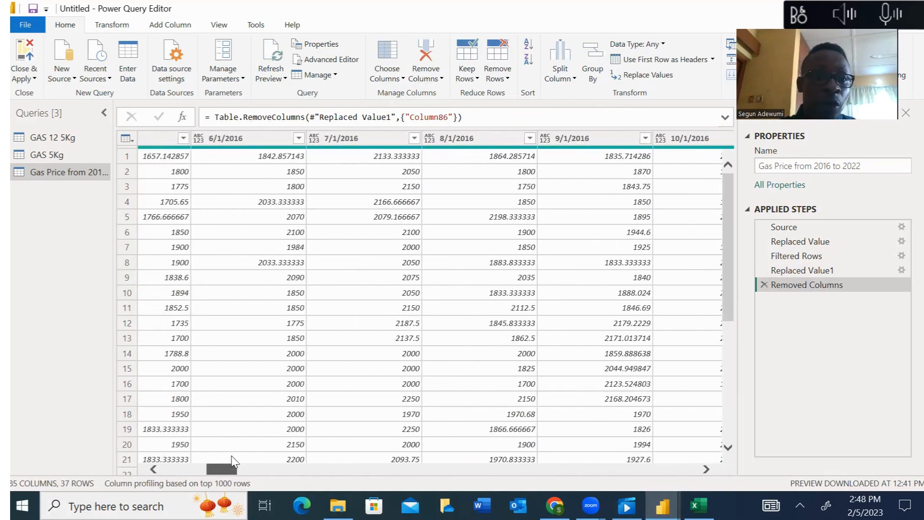
left_click(111, 25)
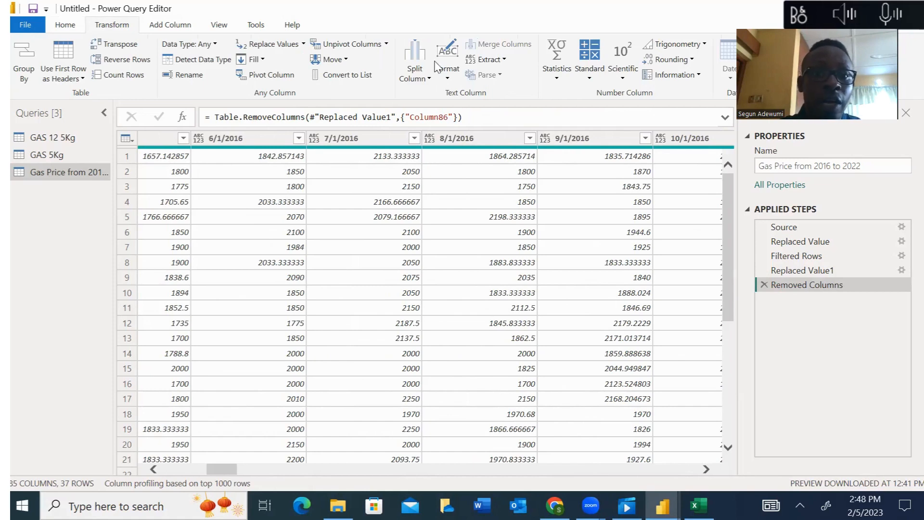
left_click(386, 44)
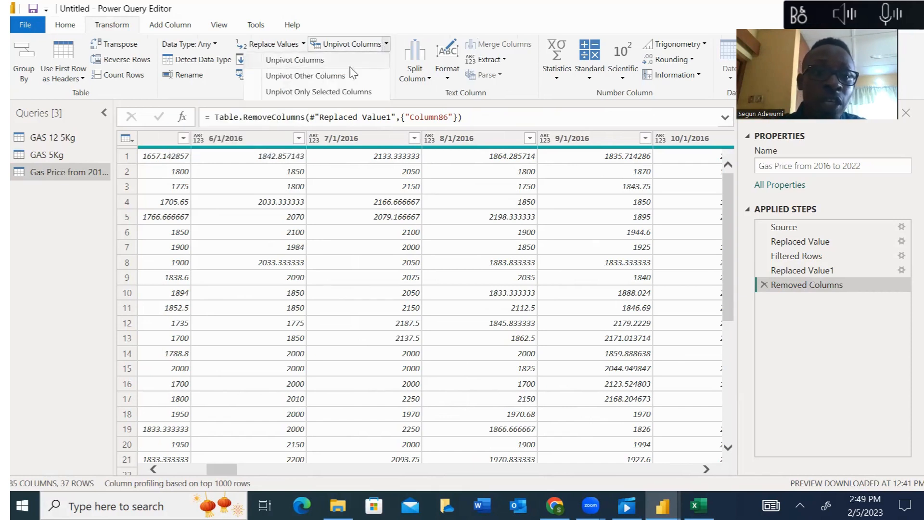
left_click(467, 4)
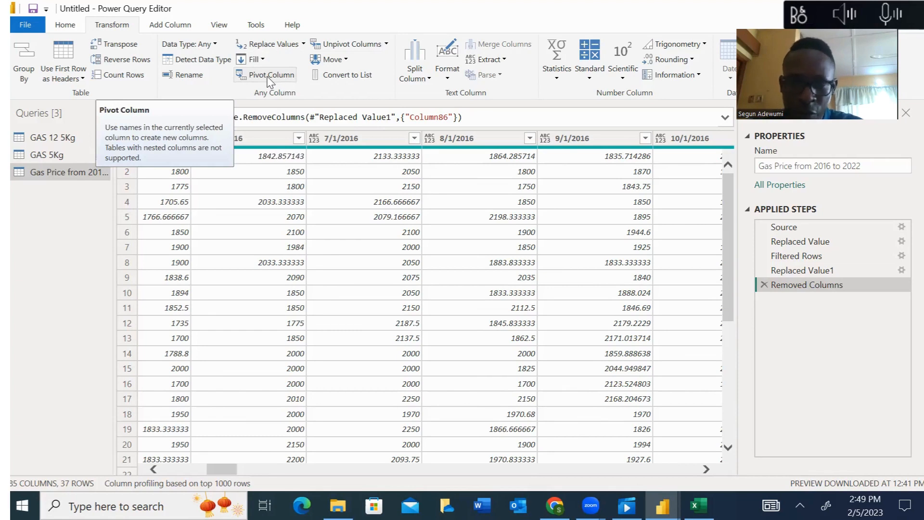
left_click(349, 136)
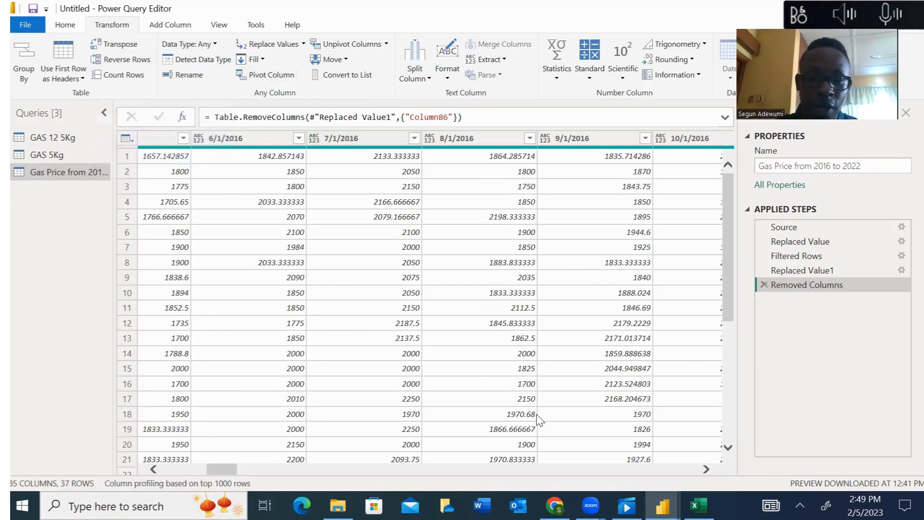
Step: Try unpivoting the monthly date columns from 1/1/2016 through 11/1/2022, and delete the resulting applied step
left_click_drag(228, 471, 183, 470)
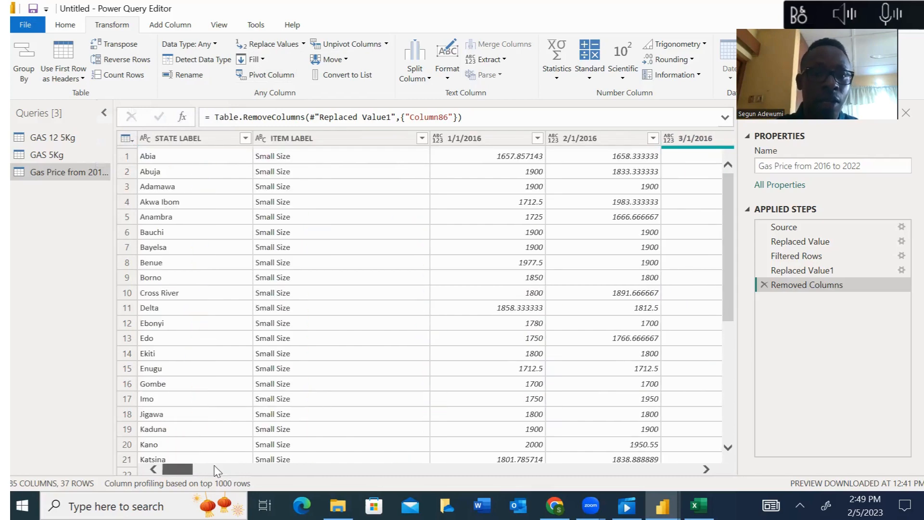
left_click(494, 139)
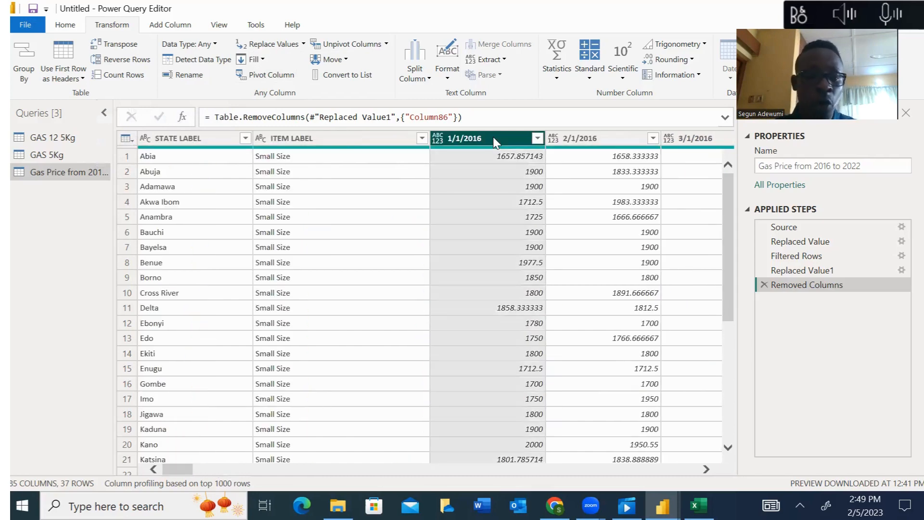
left_click(695, 470)
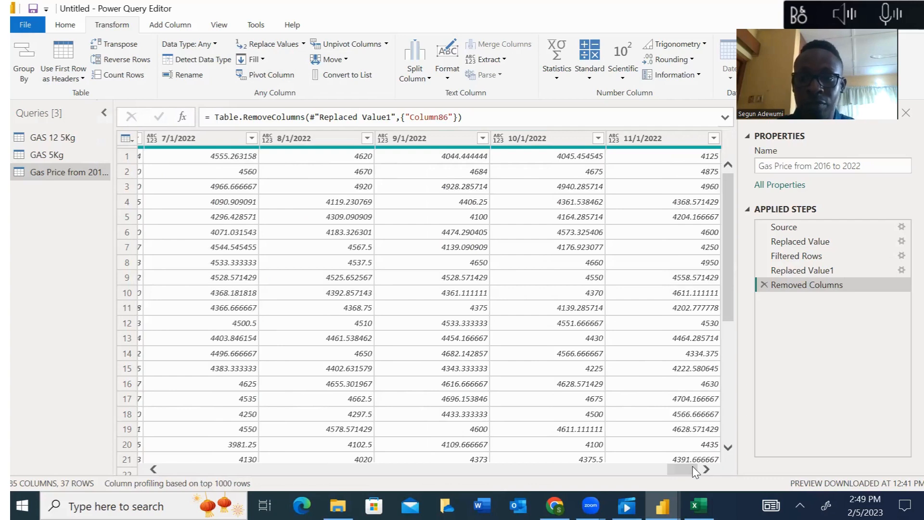
left_click(654, 139, "shift")
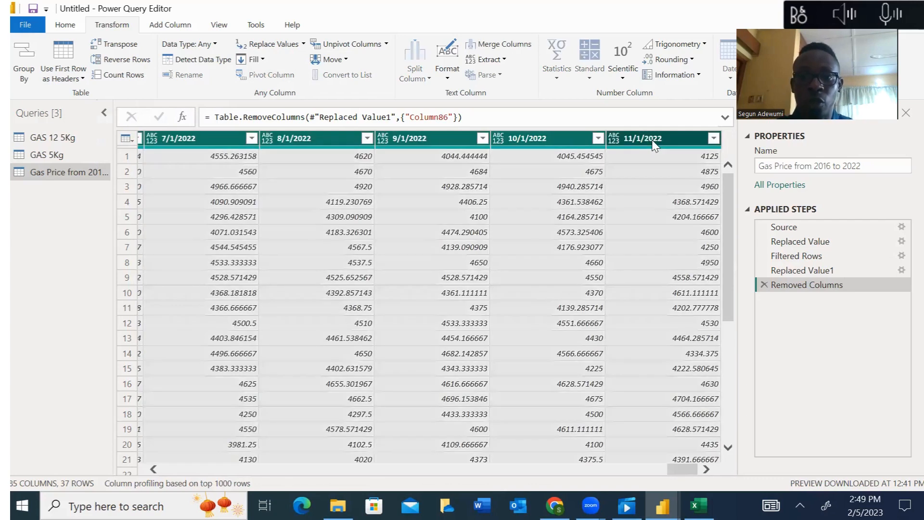
left_click(386, 44)
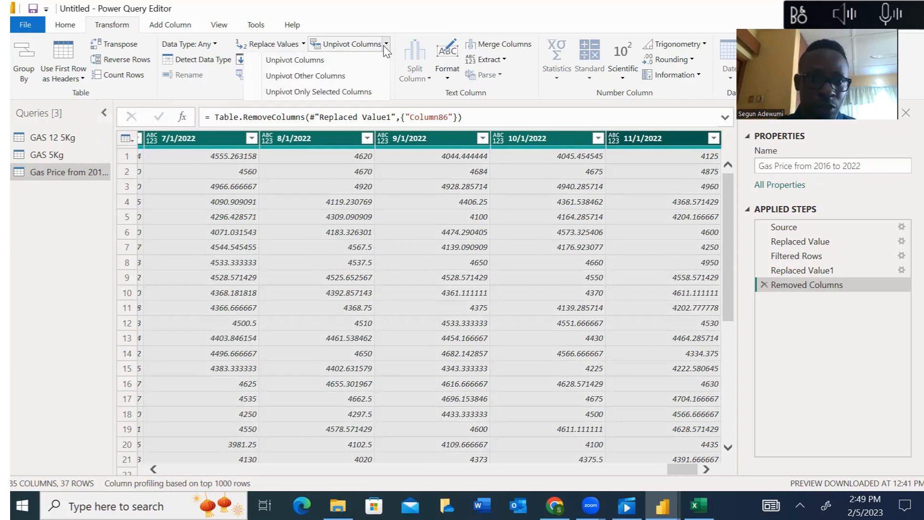
left_click(320, 62)
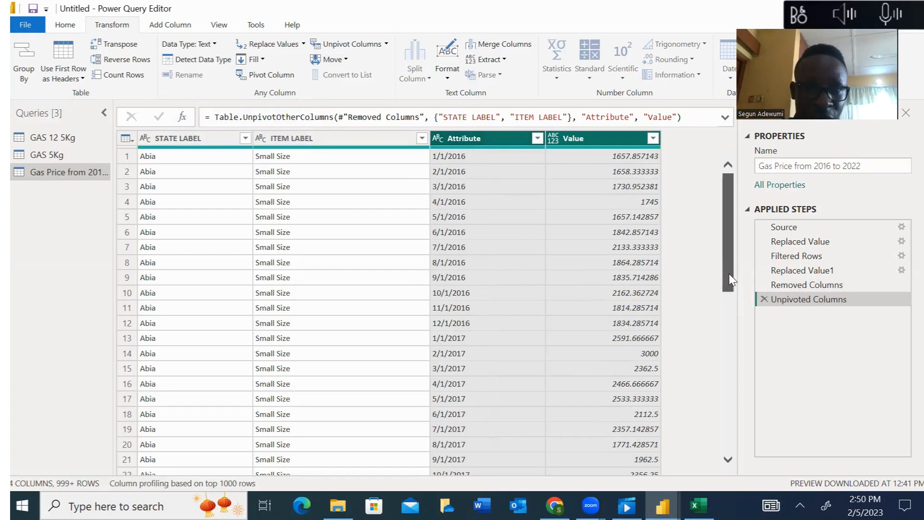
left_click(765, 299)
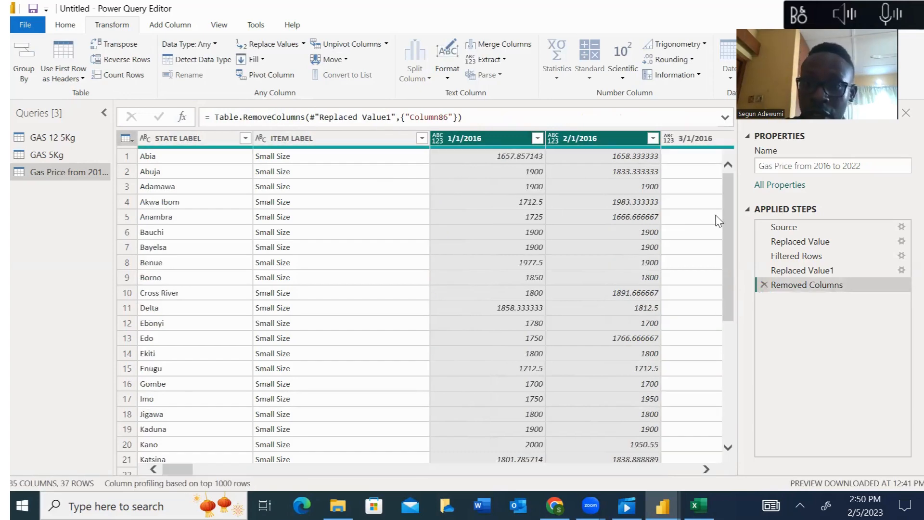
Step: Unpivot all monthly columns from 1/1/2016 to 11/1/2022 in the Gas Price from 2016 to 2022 query
left_click(728, 361)
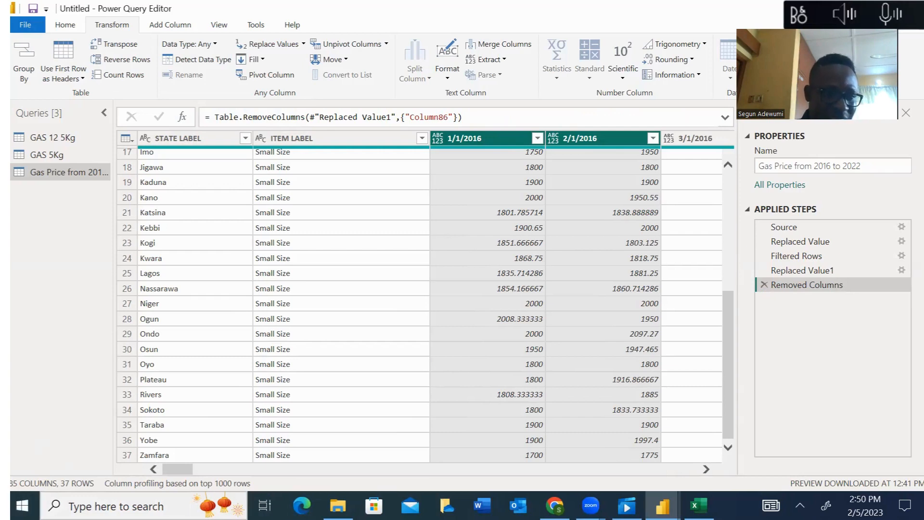
left_click(487, 136)
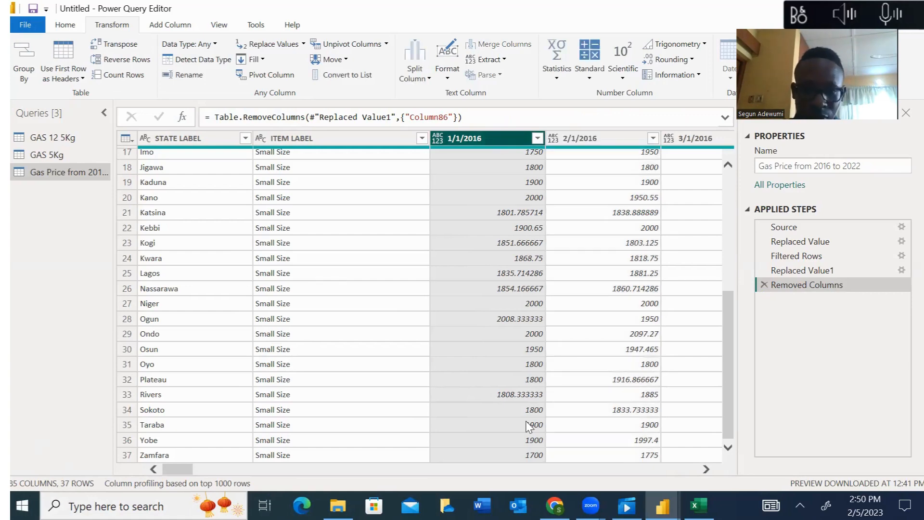
left_click_drag(593, 472, 765, 471)
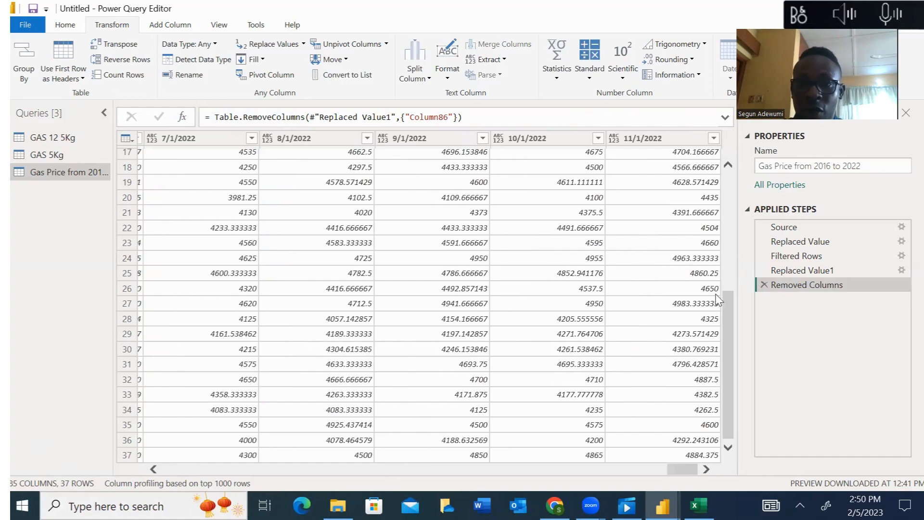
left_click(674, 138, "shift")
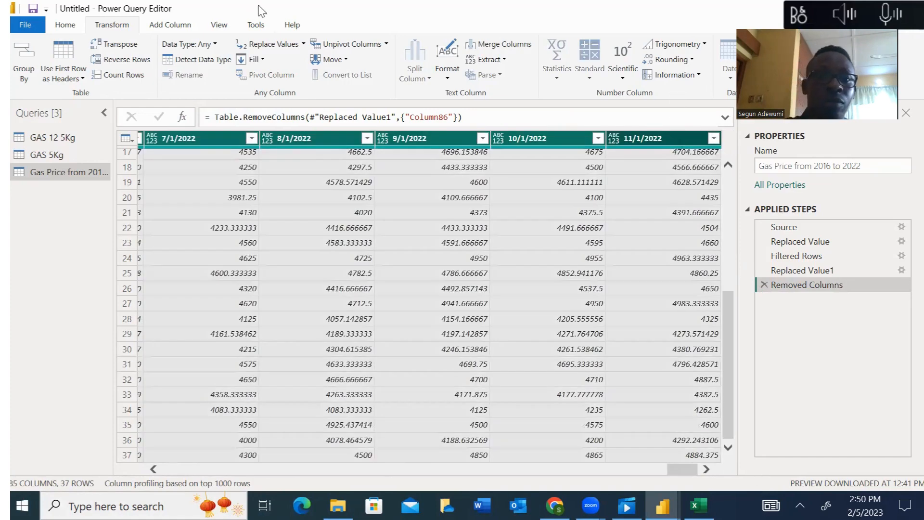
left_click(371, 46)
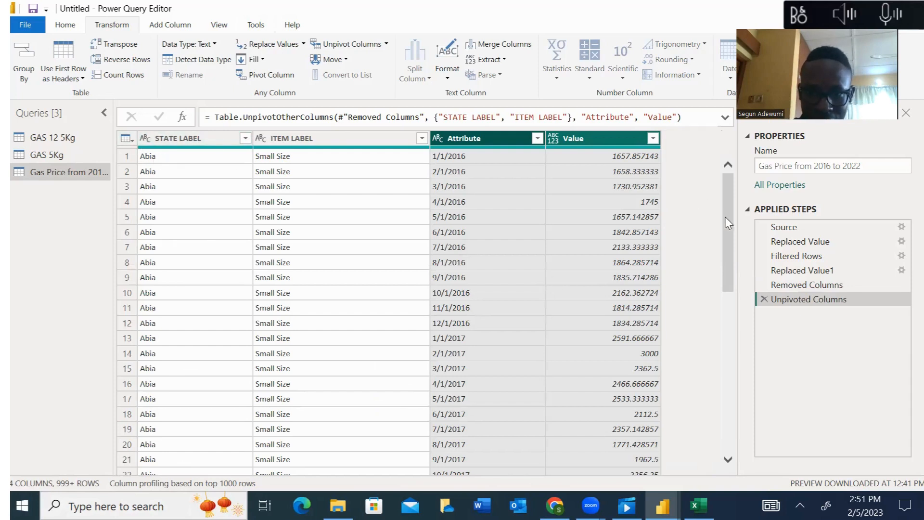
left_click_drag(725, 216, 741, 183)
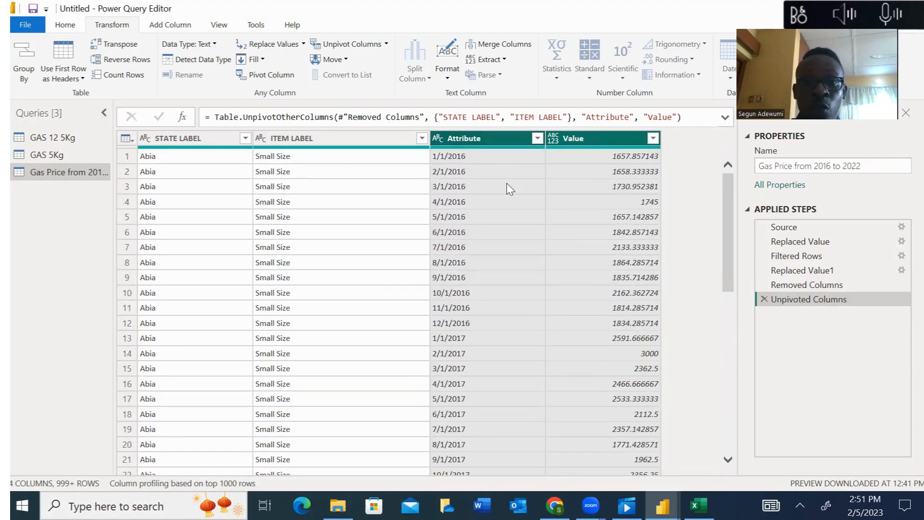
Step: Rename the Attribute column to "Date" and the Value column to "Gas Price"
left_click(465, 140)
double_click(466, 140)
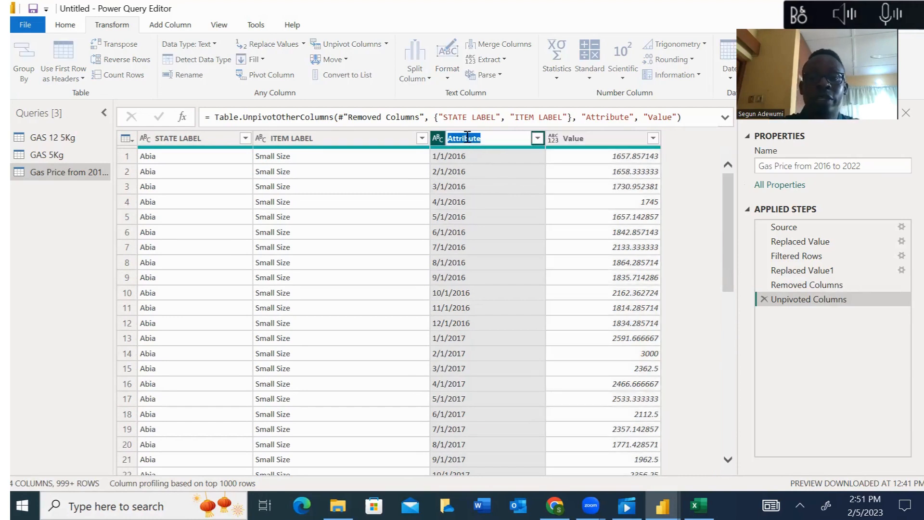
type("Date")
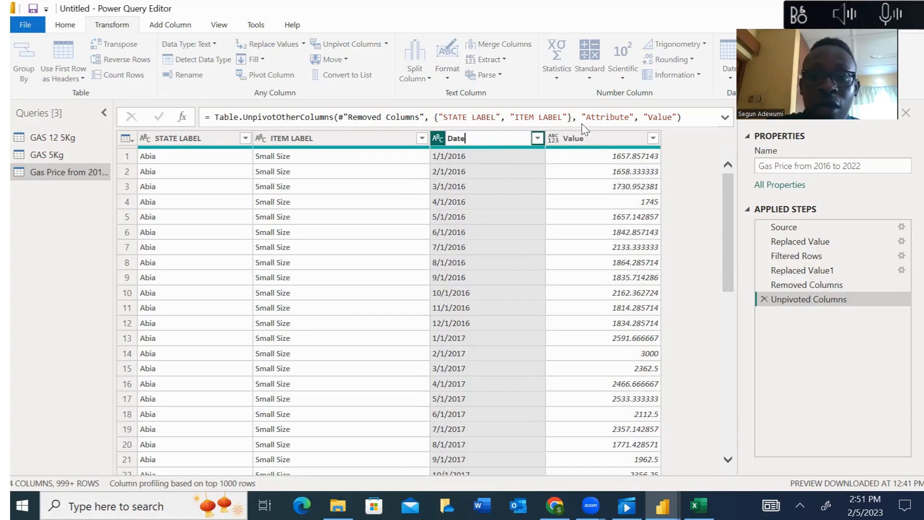
left_click(580, 136)
double_click(581, 137)
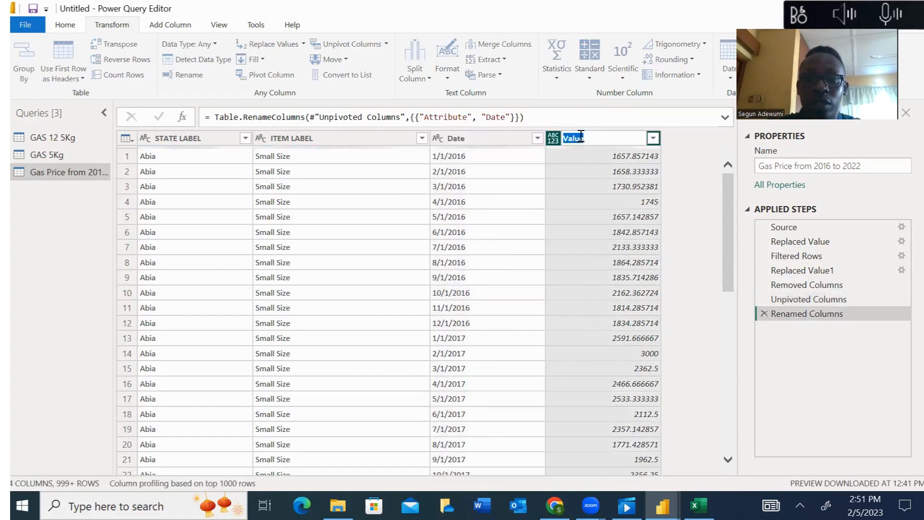
type("Gas Price")
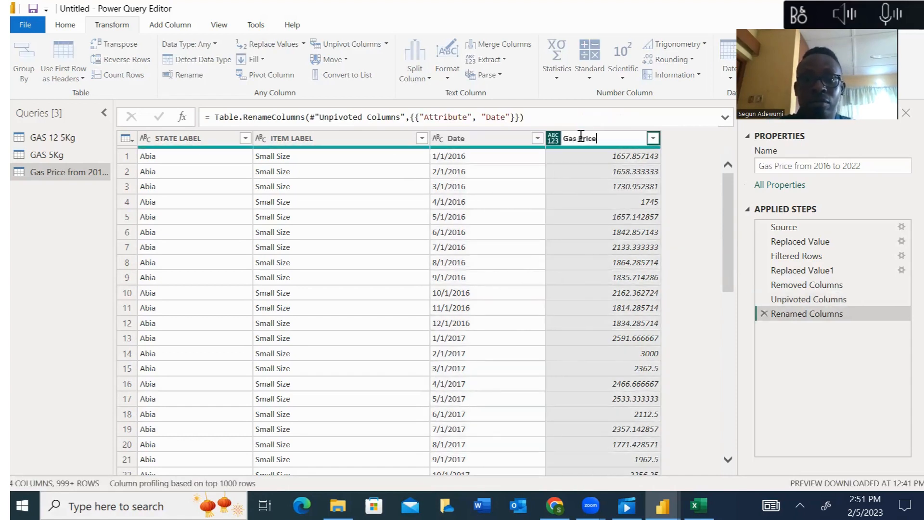
key("Return")
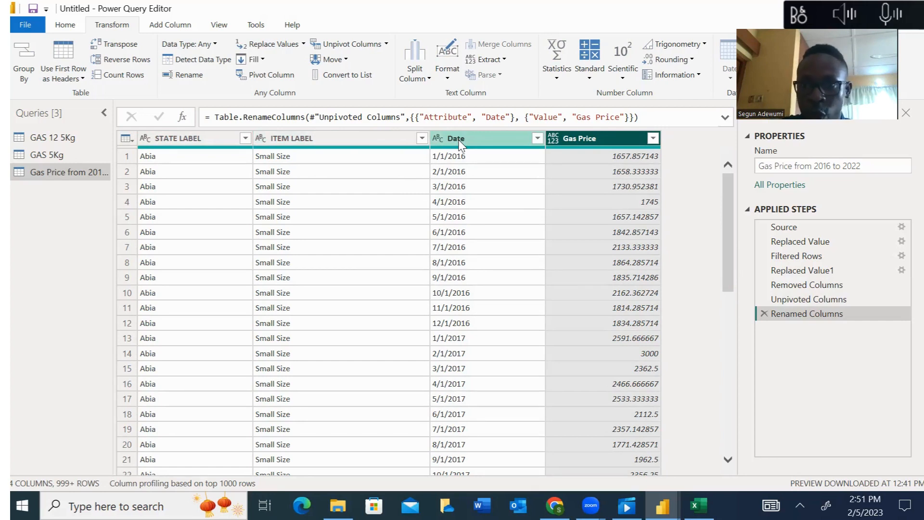
Step: Try Date/Time on the Date column, and set its data type to Date by replacing the current conversion
left_click(438, 139)
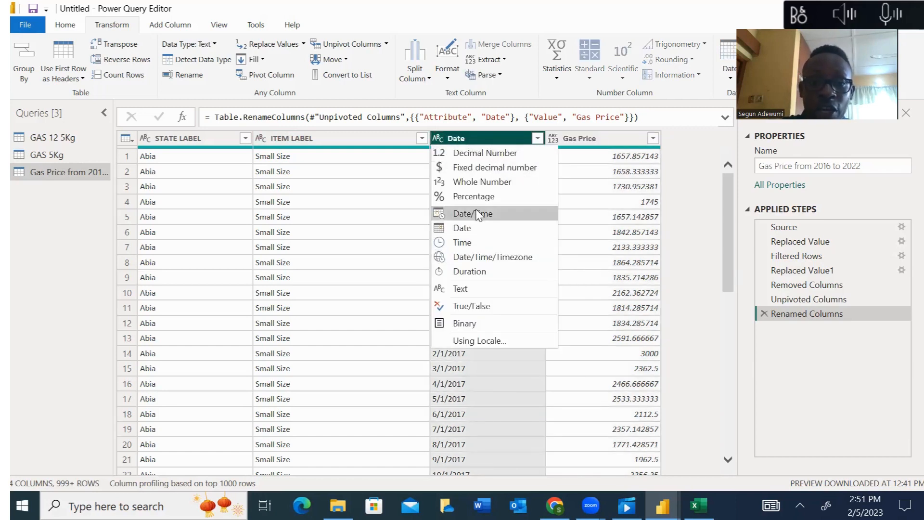
left_click(477, 216)
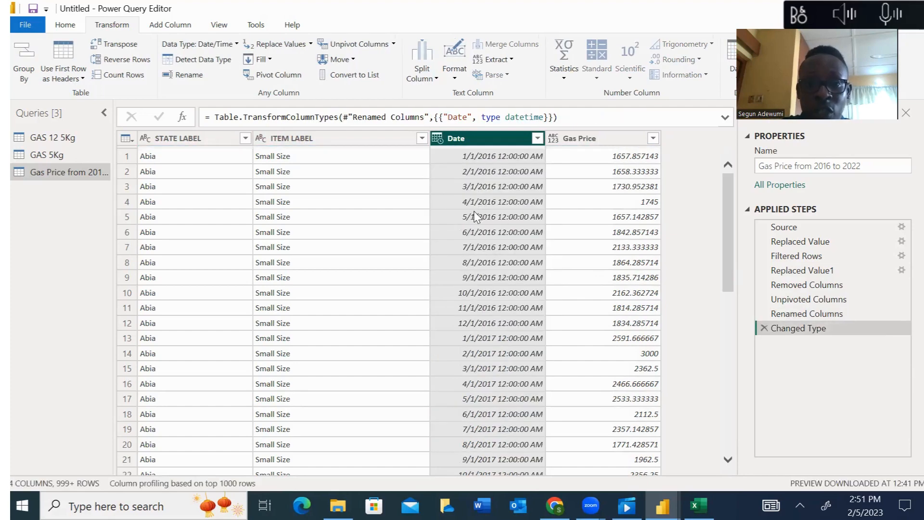
left_click(437, 138)
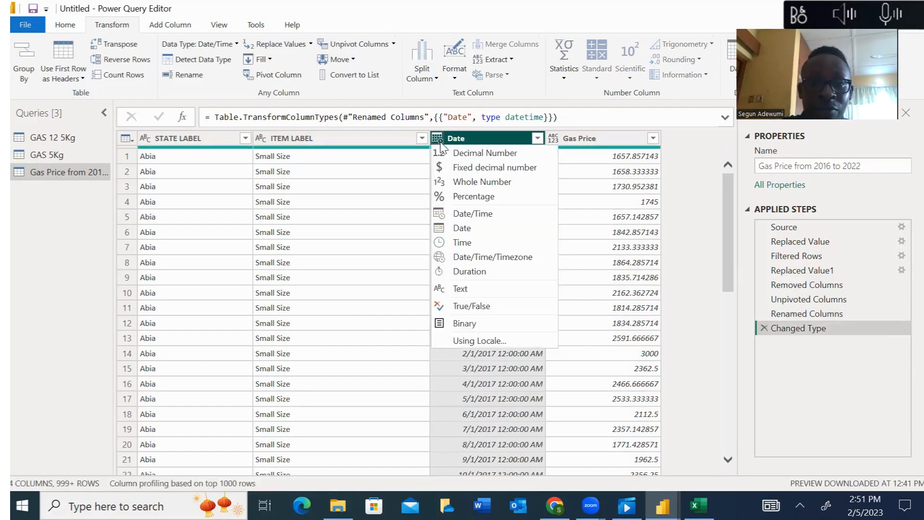
left_click(470, 228)
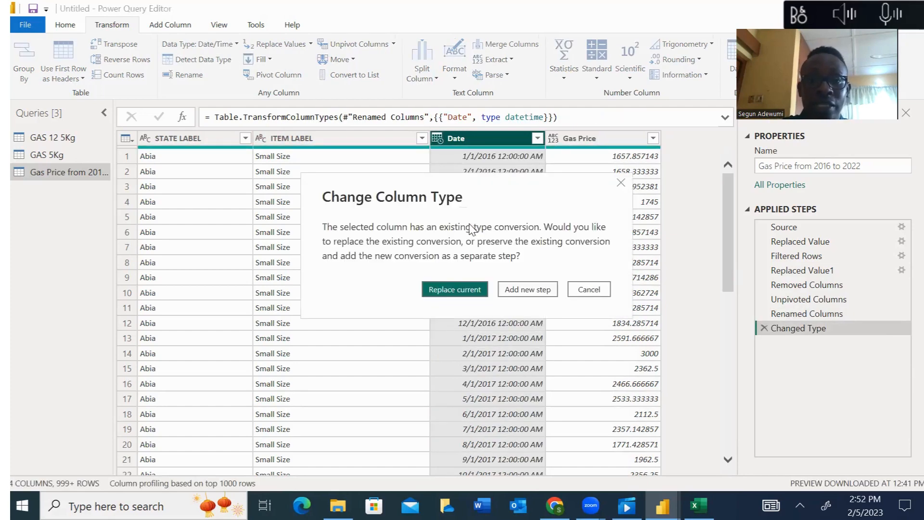
left_click(455, 289)
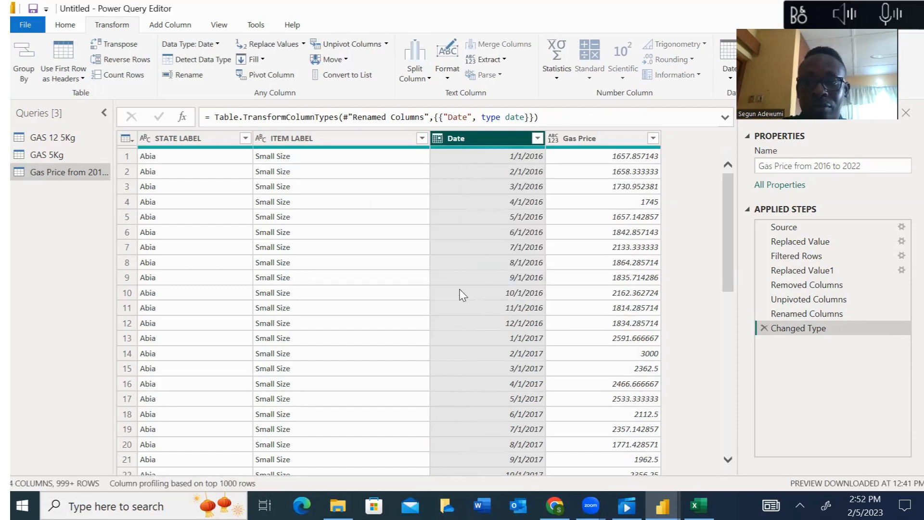
Step: Try Fixed decimal number on the Gas Price column, and set its data type to Decimal Number
left_click(618, 140)
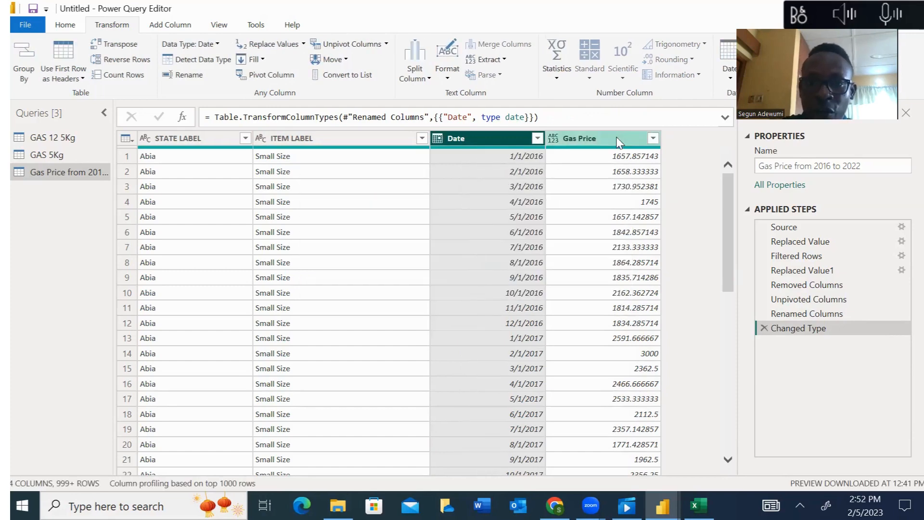
left_click(551, 135)
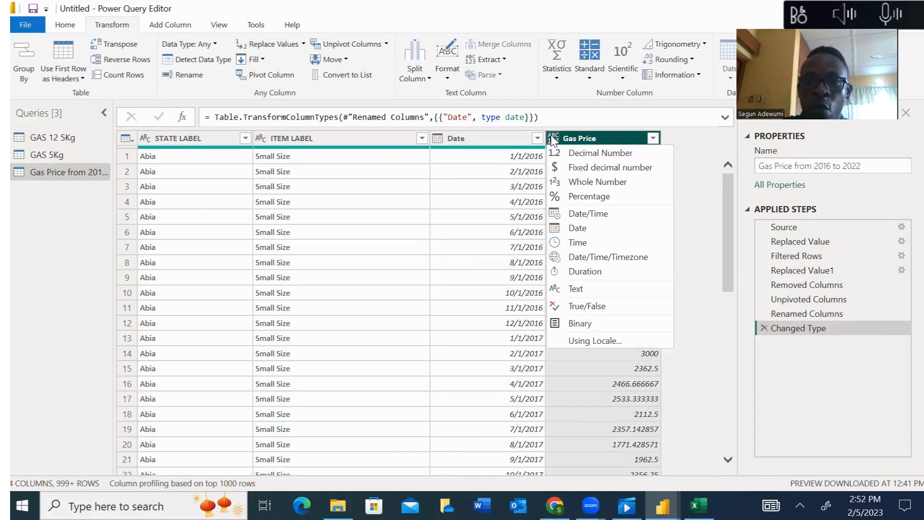
left_click(597, 167)
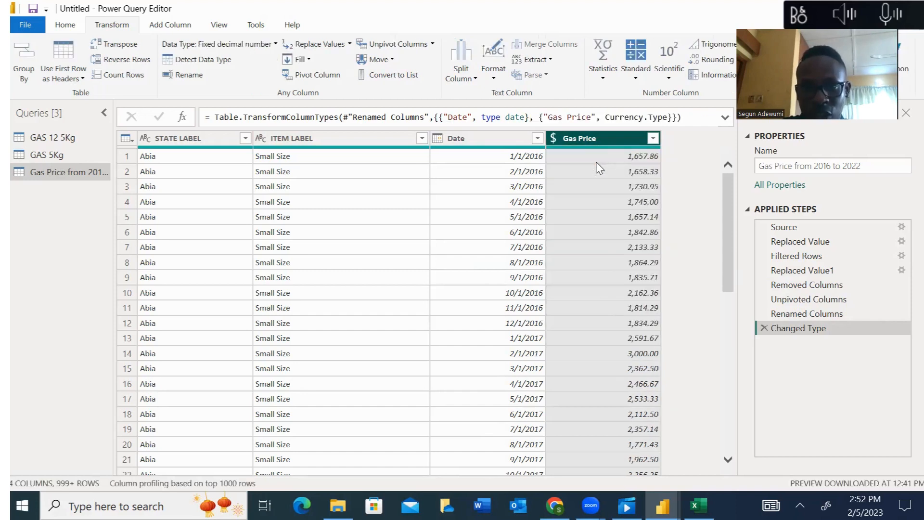
left_click(555, 137)
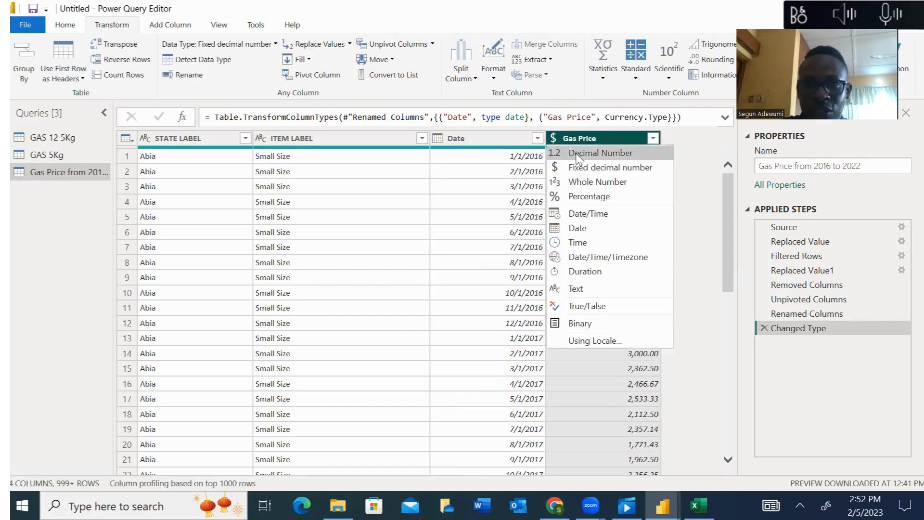
left_click(577, 154)
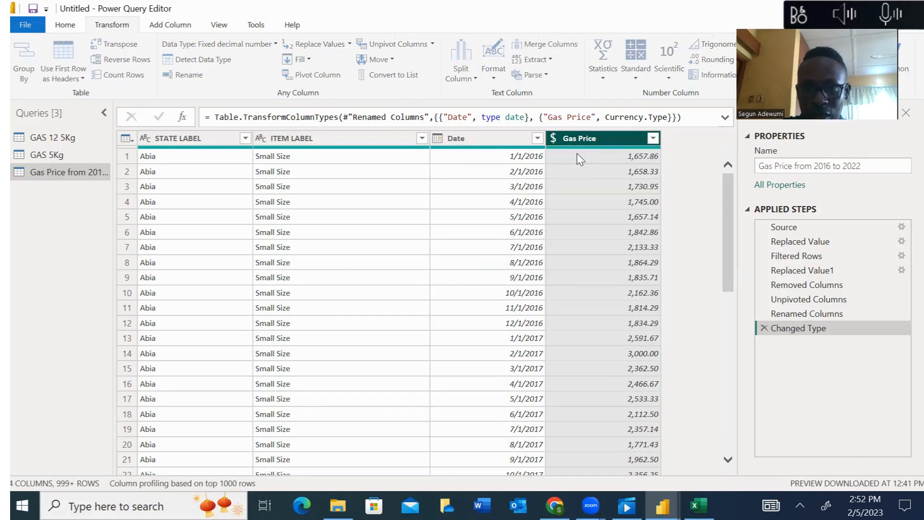
left_click(443, 293)
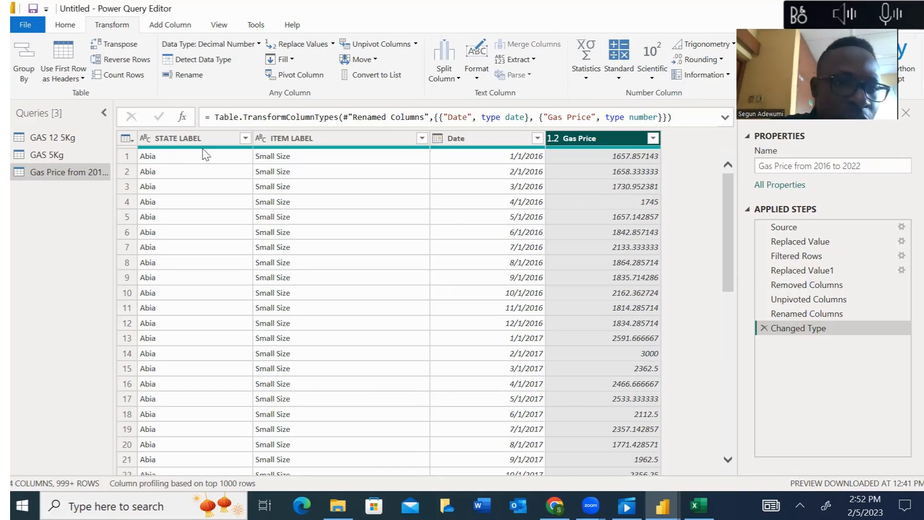
Step: Compare the GAS 12 5Kg and GAS 5Kg source queries with the transformed Gas Price from 2016 to 2022 query
mouse_move(206, 150)
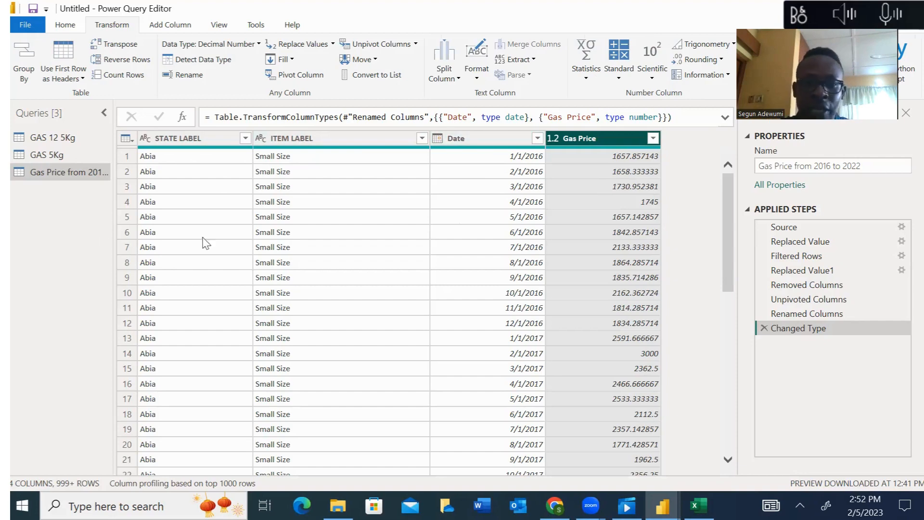
left_click(51, 137)
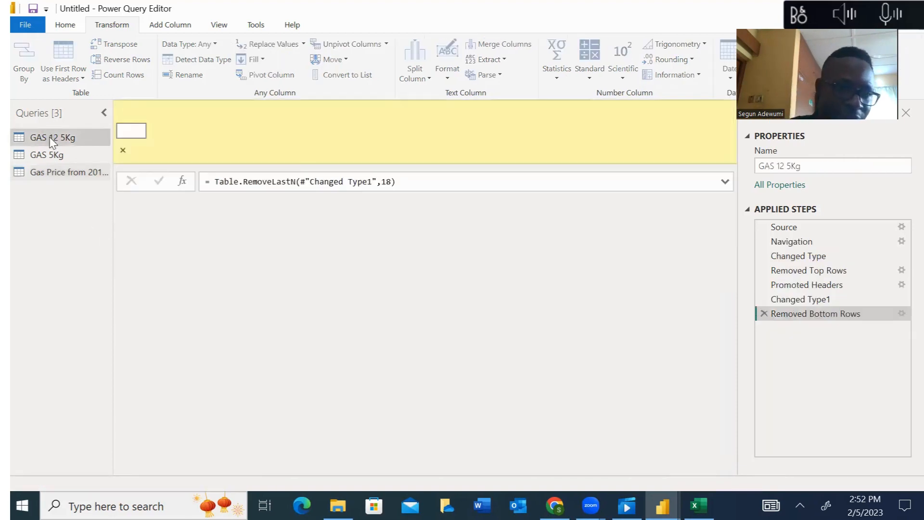
left_click(57, 155)
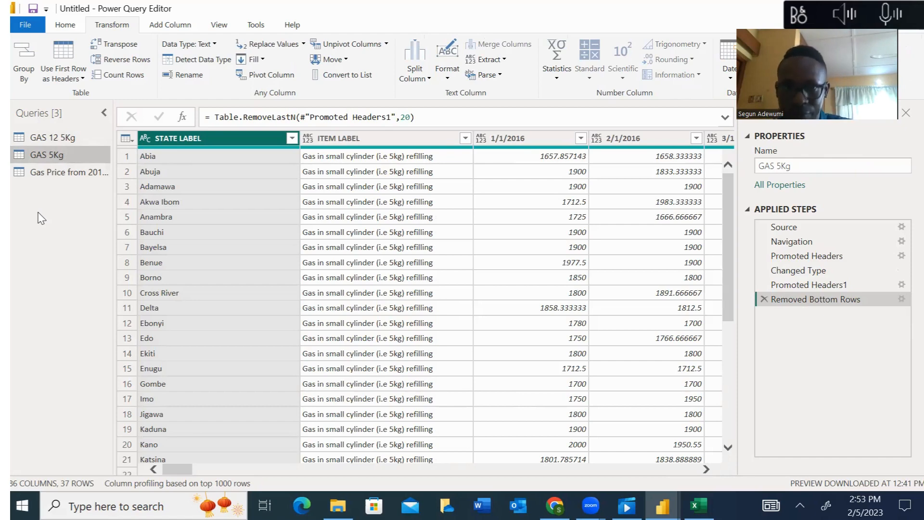
left_click(72, 139)
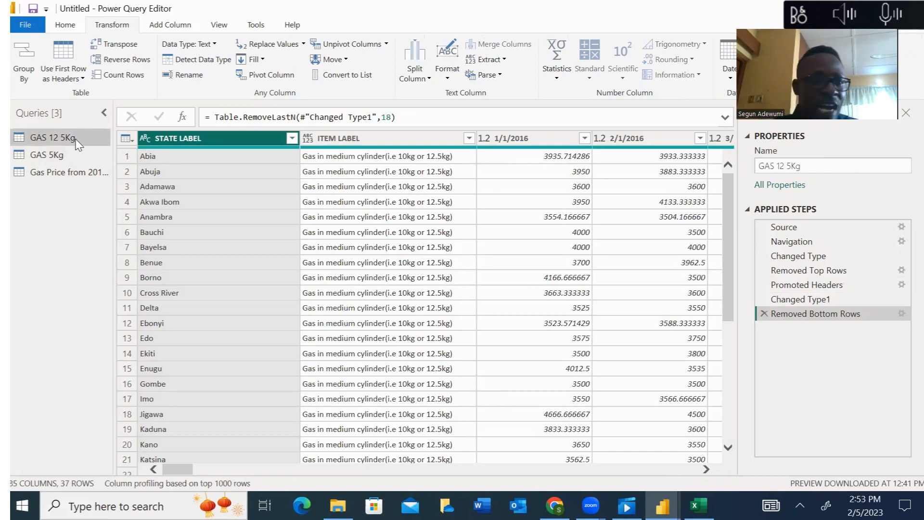
left_click(75, 175)
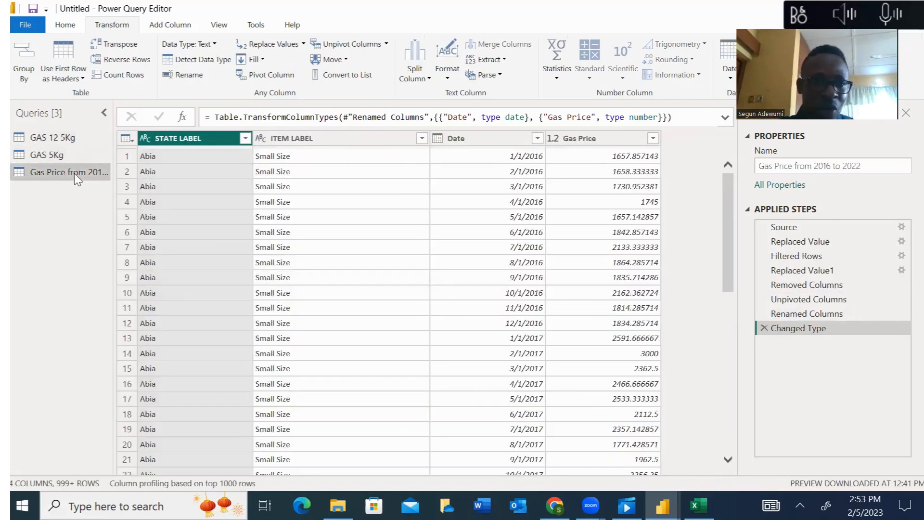
left_click(42, 139)
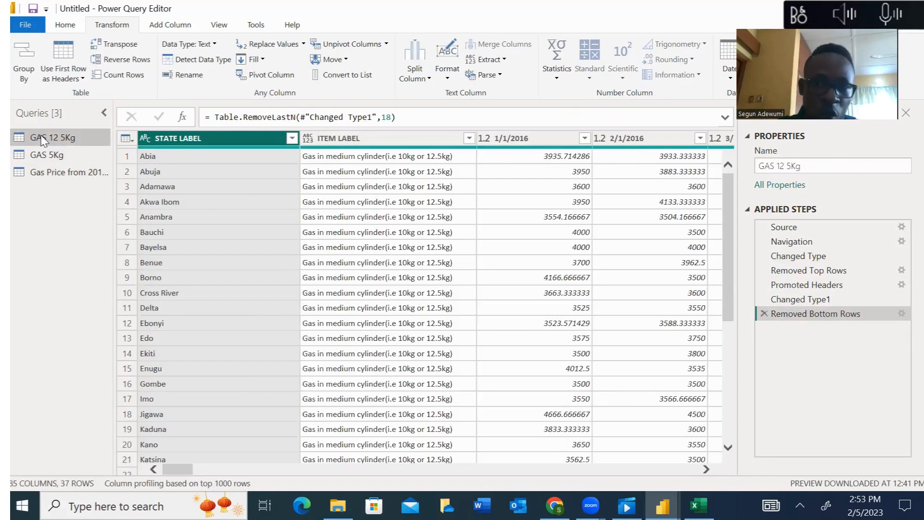
Step: Disable loading of the GAS 12 5Kg query, and close the query editor while applying the changes
right_click(44, 140)
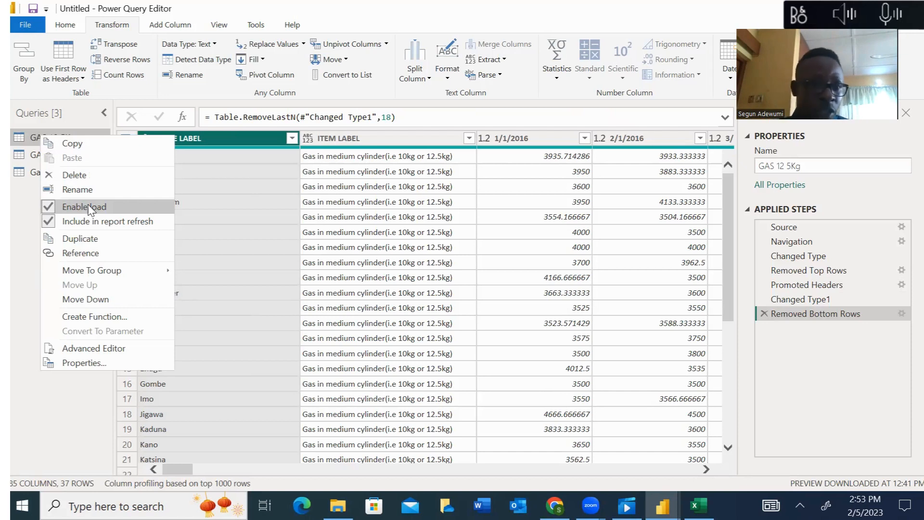
left_click(44, 208)
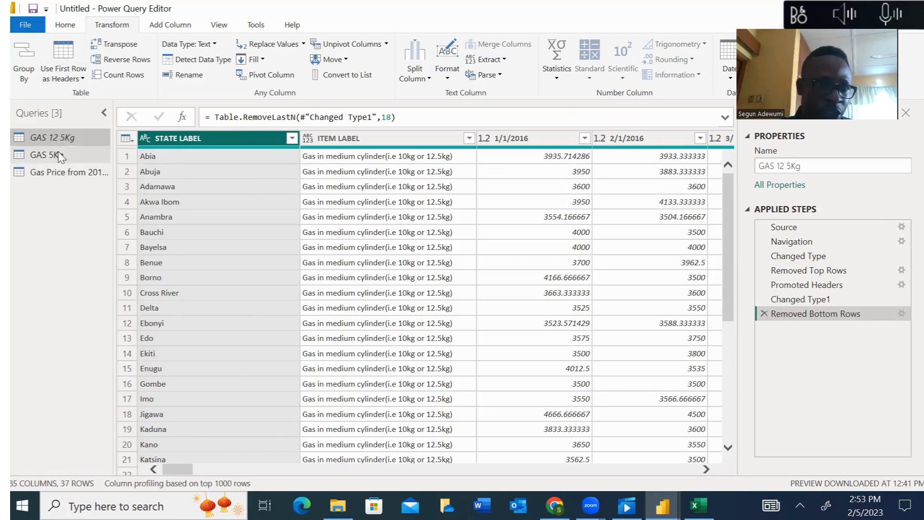
left_click(57, 29)
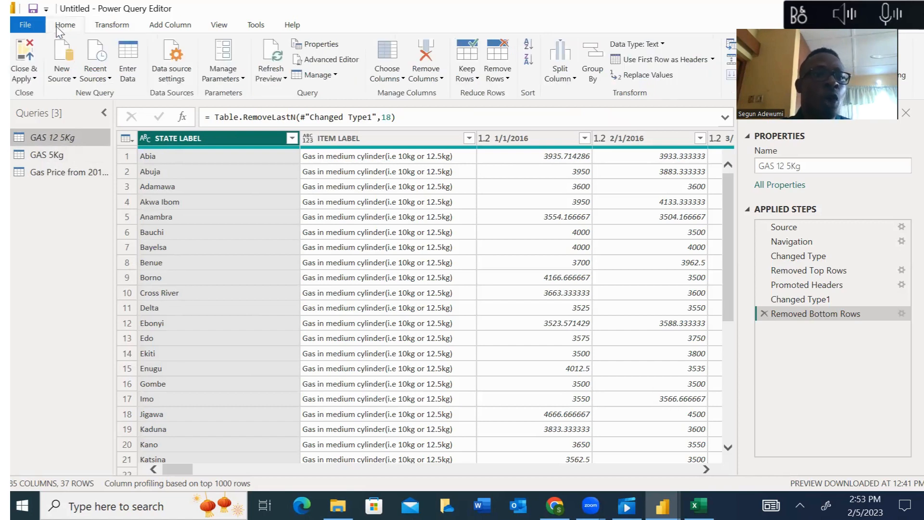
left_click(26, 52)
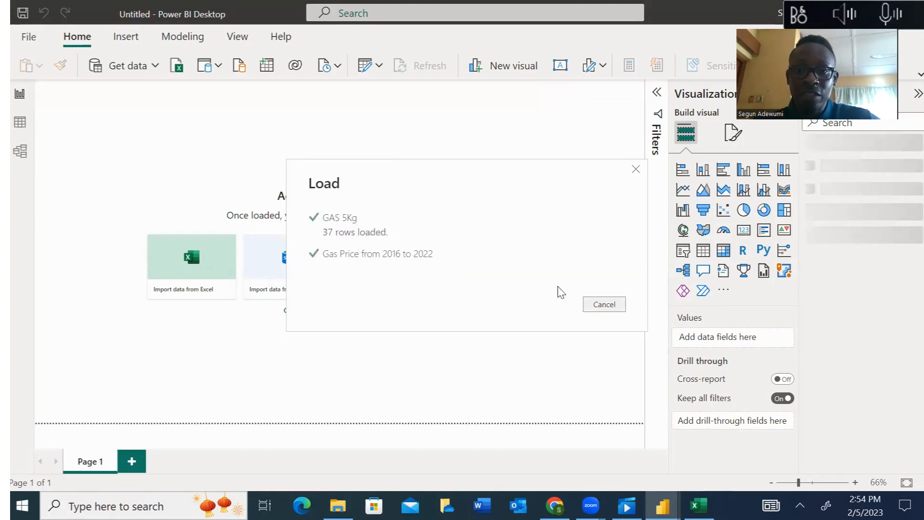
left_click(605, 305)
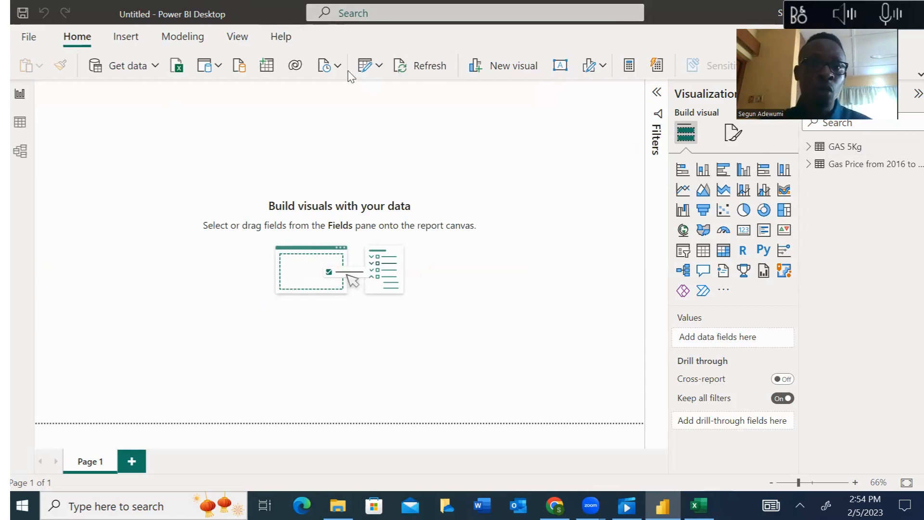
Step: Reopen the query editor, disable loading of the GAS 5Kg query, and apply the pending changes to the report
left_click(383, 67)
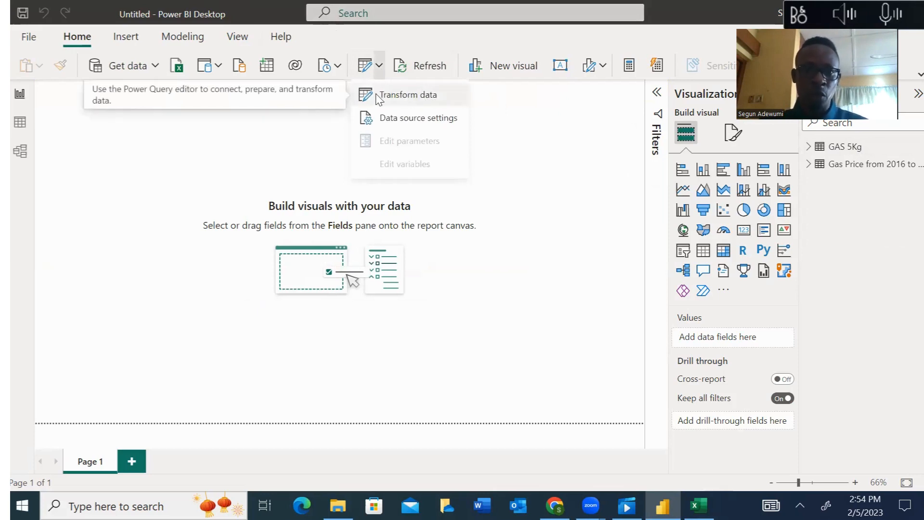
left_click(402, 96)
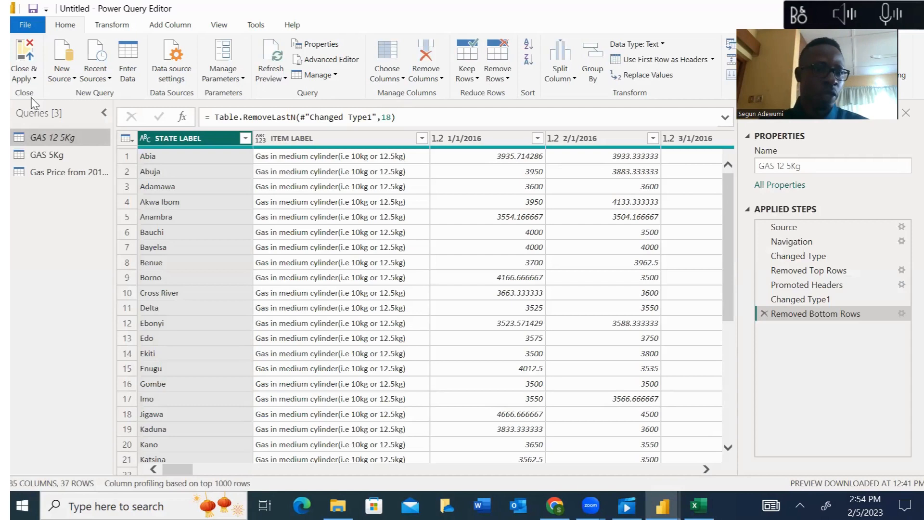
right_click(55, 158)
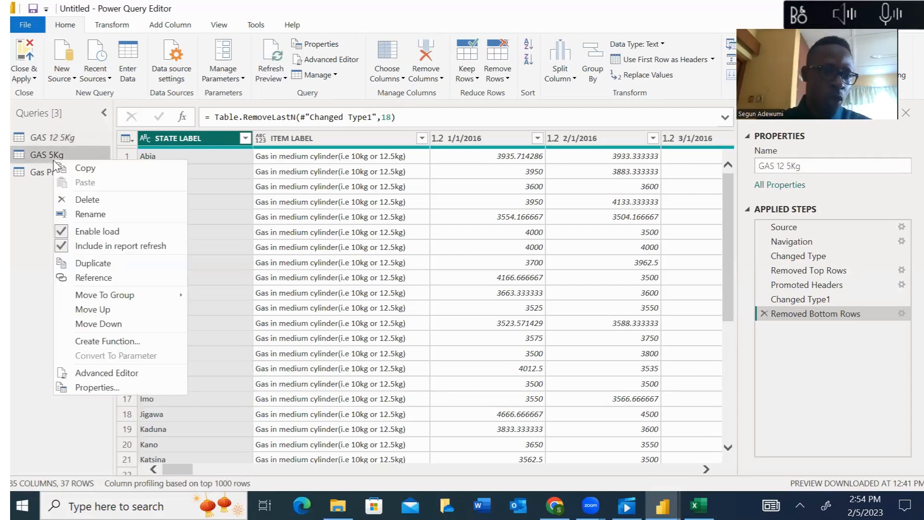
left_click(82, 233)
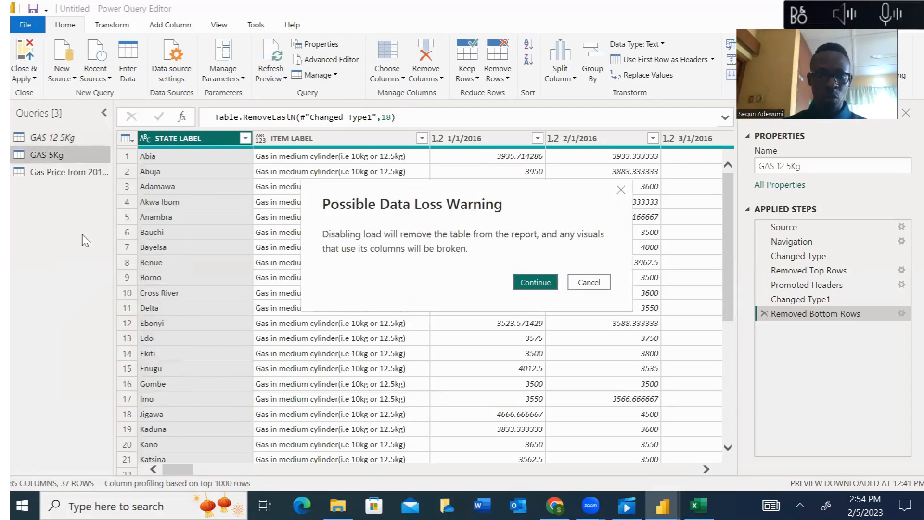
left_click(530, 284)
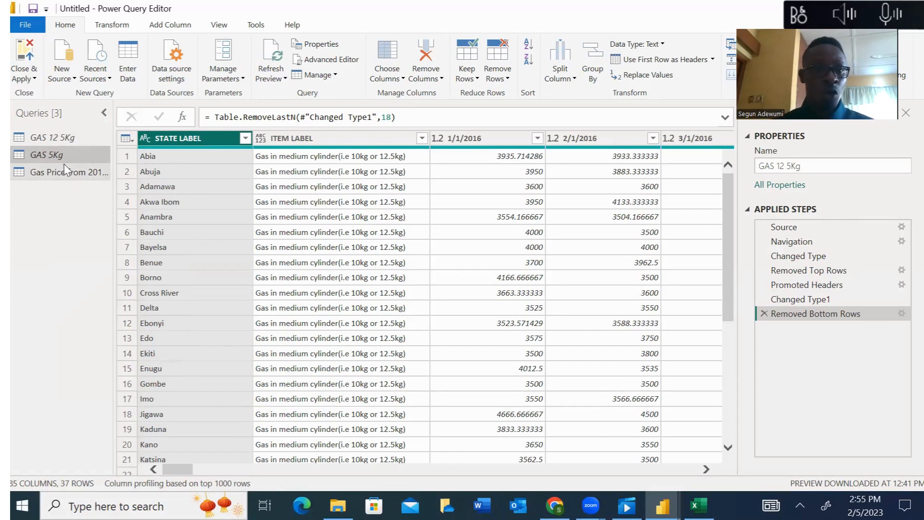
left_click(26, 55)
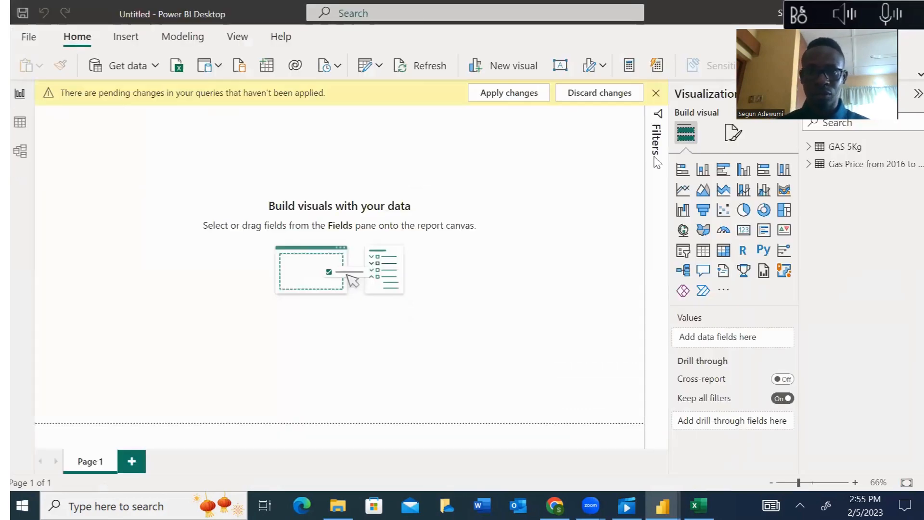
left_click(496, 94)
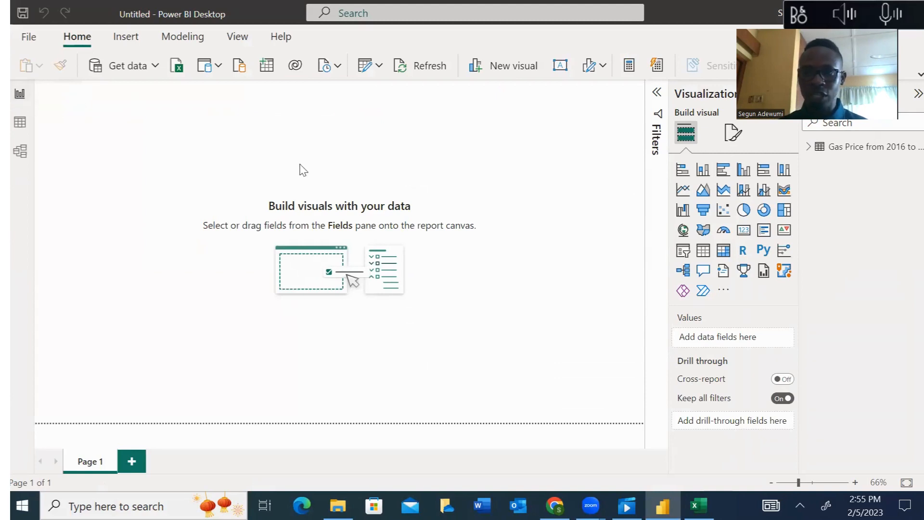
Step: Examine the rows and columns of the loaded Gas Price from 2016 to 2022 table in Data view
left_click(18, 122)
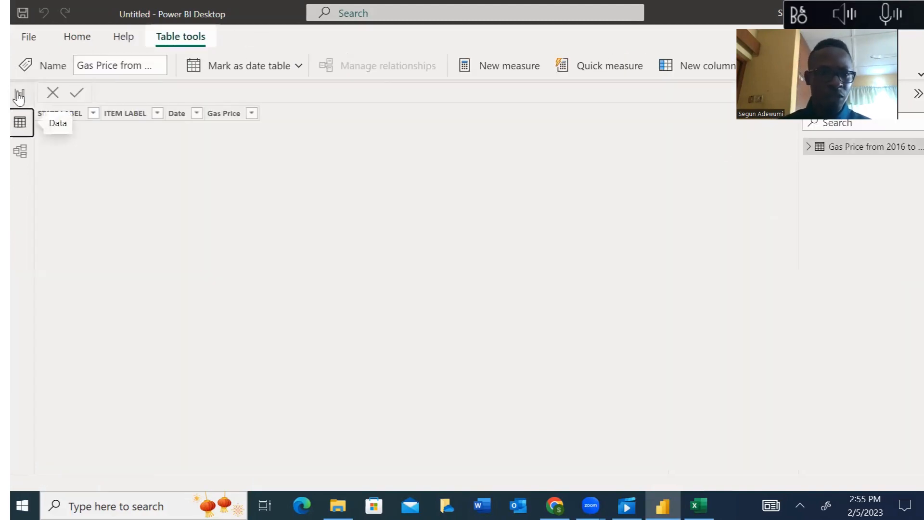
left_click(20, 95)
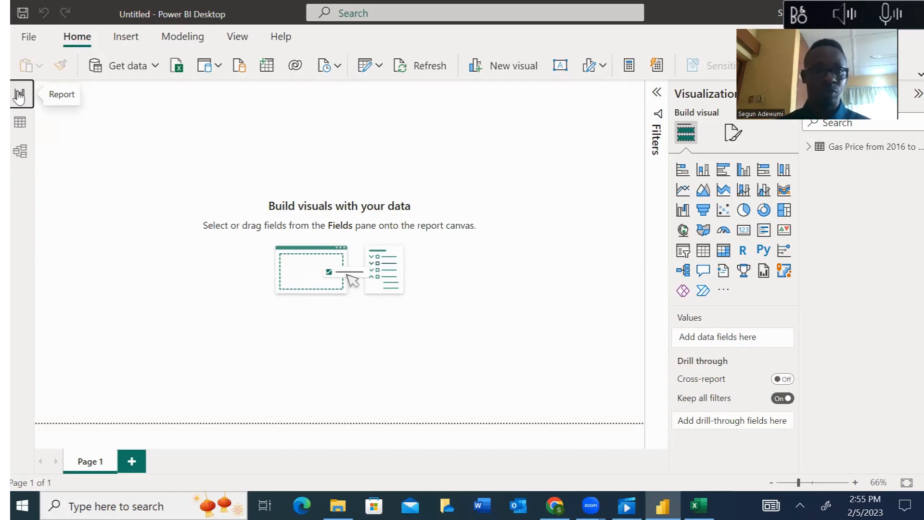
left_click(20, 123)
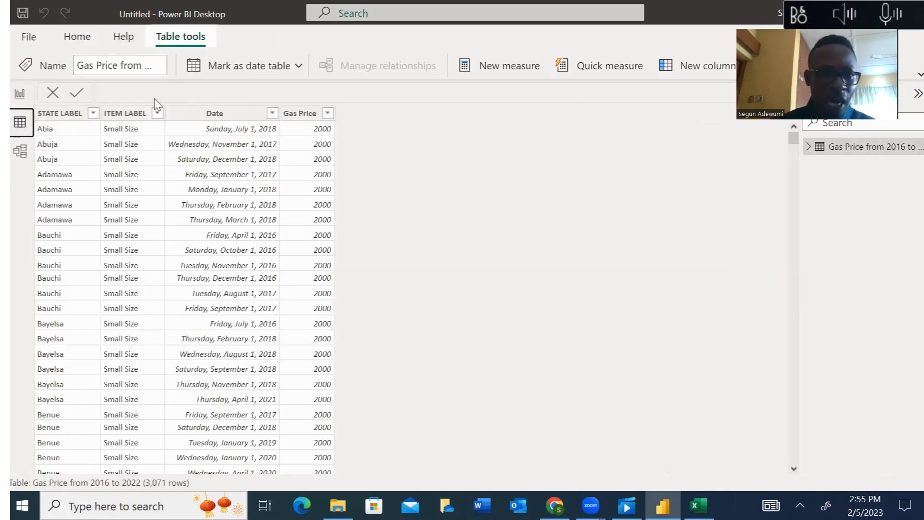
left_click(223, 114)
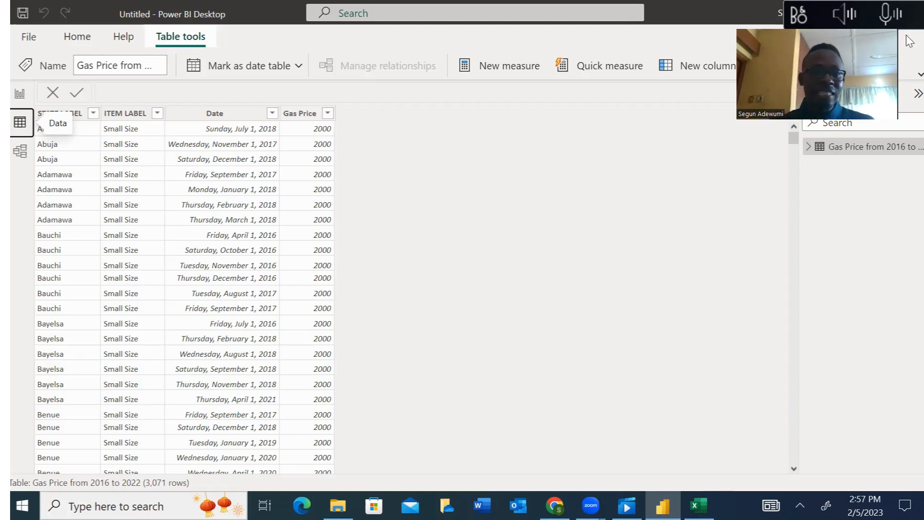
left_click(215, 114)
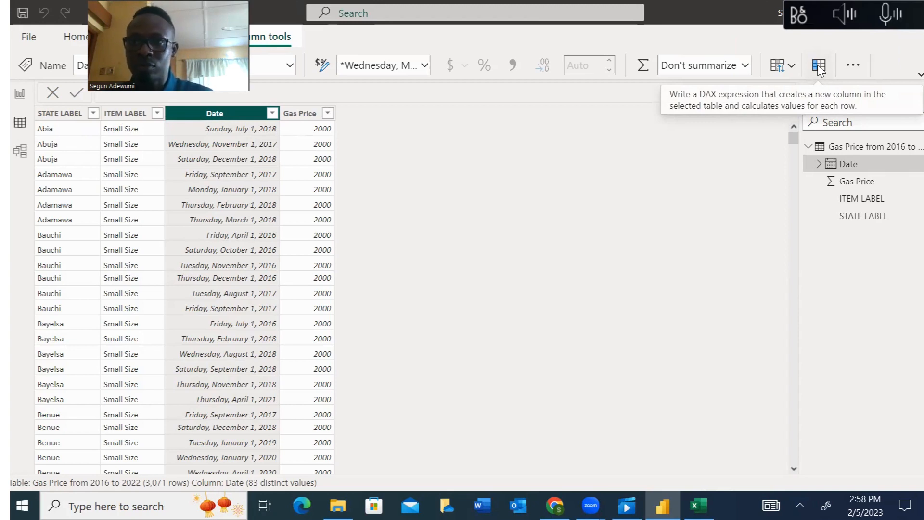
left_click(853, 65)
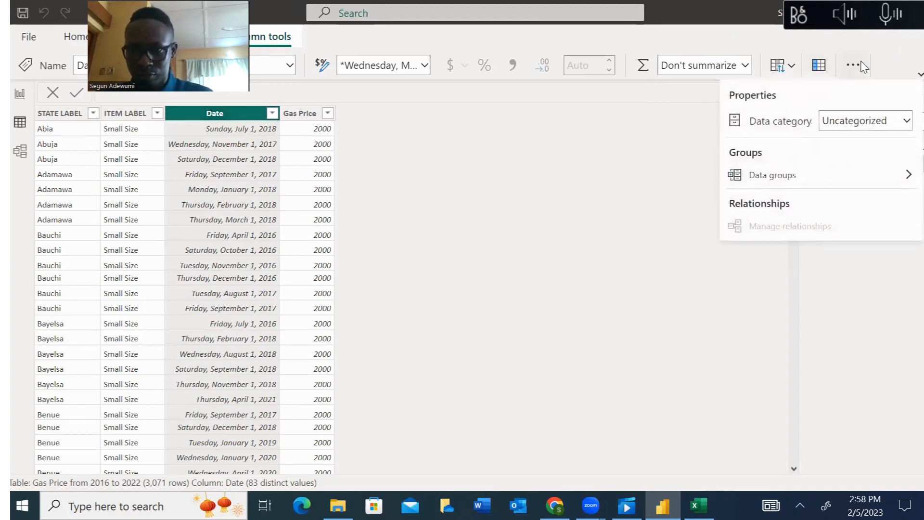
left_click(634, 213)
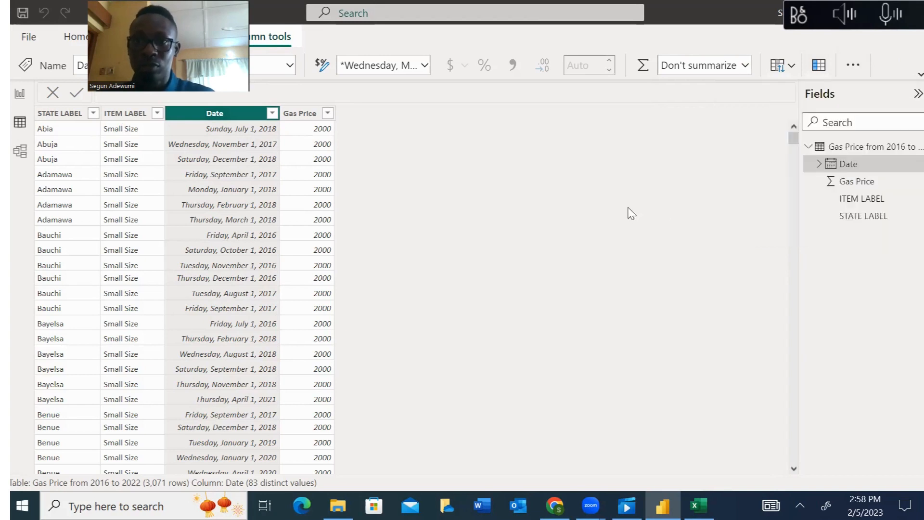
left_click(793, 69)
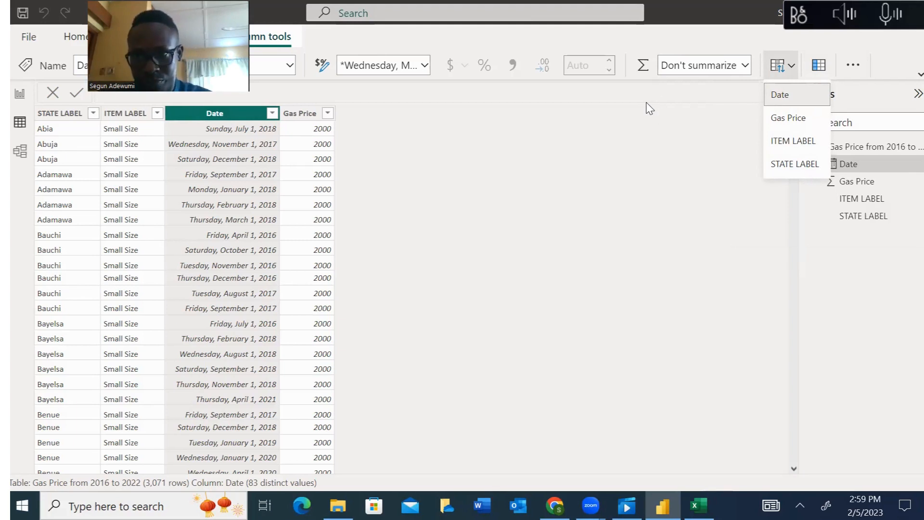
left_click(819, 67)
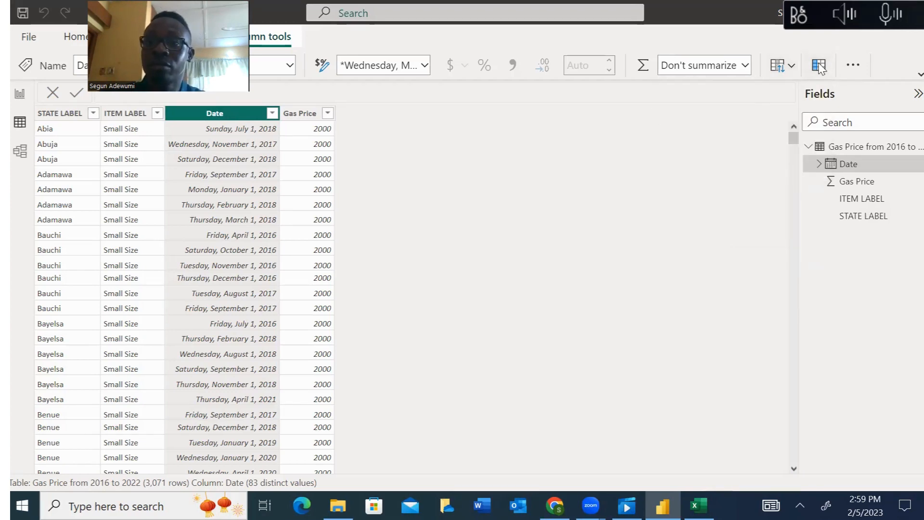
left_click(819, 67)
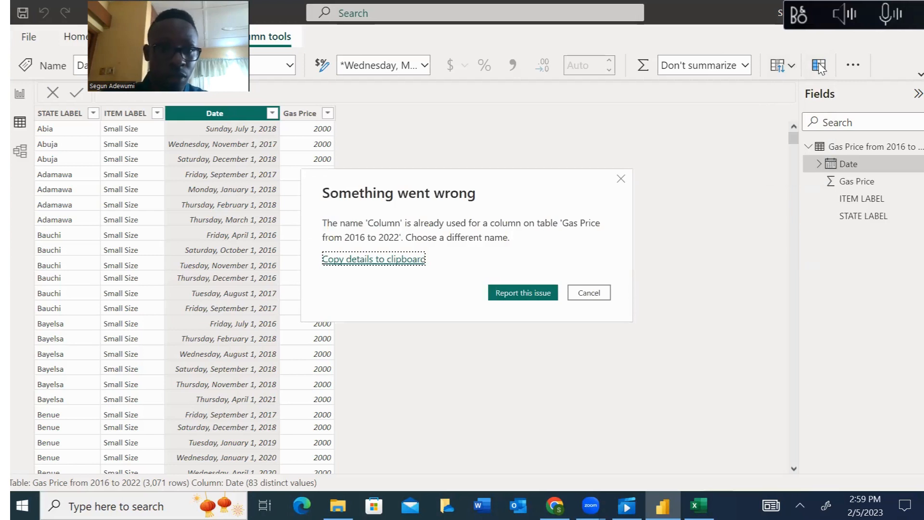
left_click(622, 179)
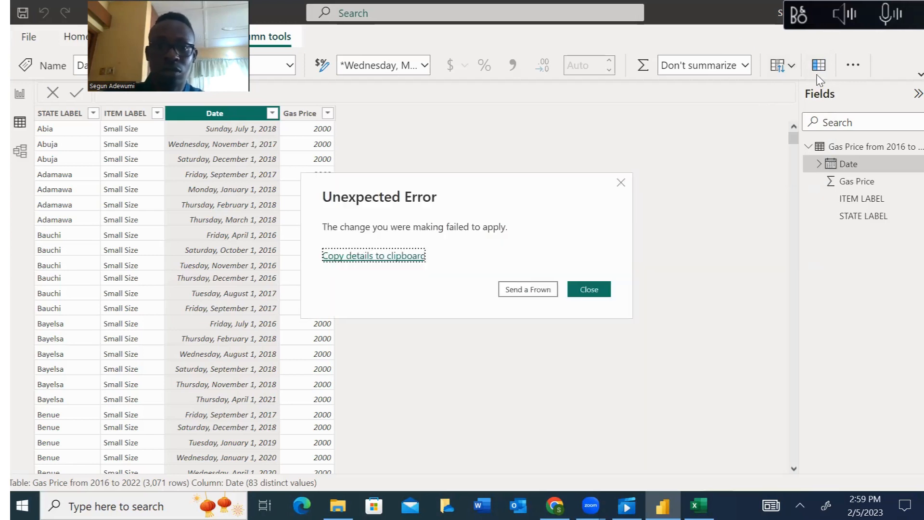
left_click(593, 290)
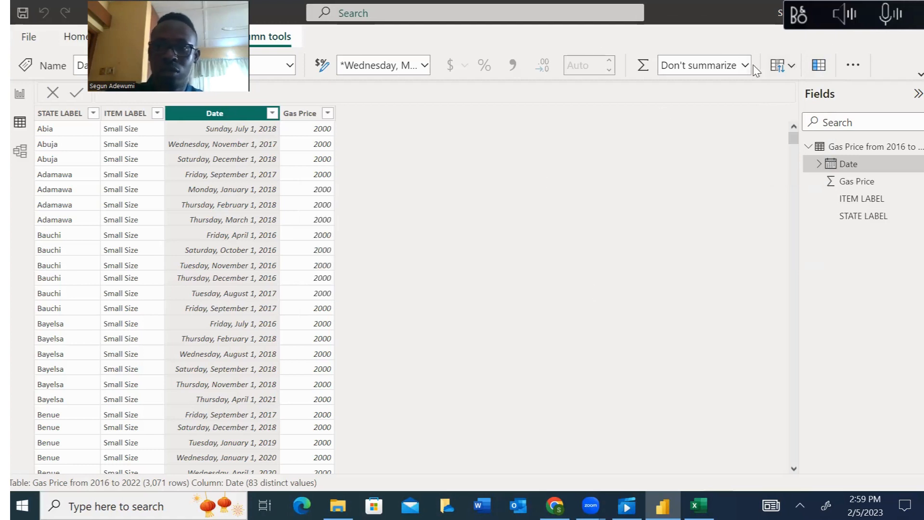
left_click(819, 66)
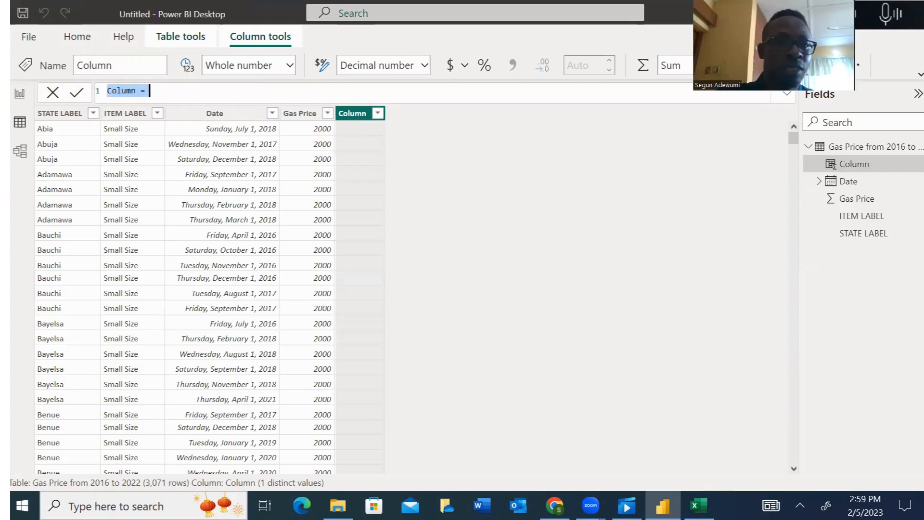
key("Escape")
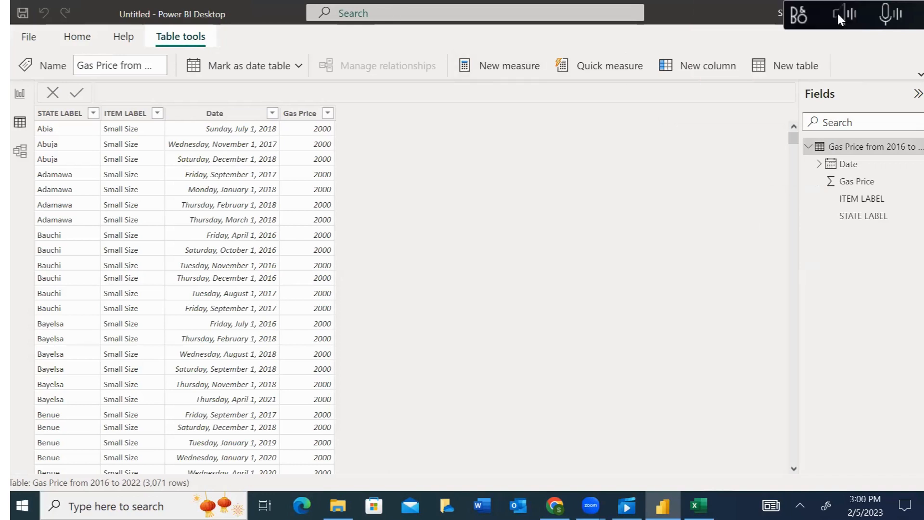
Step: Create a calculated table named "Date Table" and begin its definition with the CALENDAR function
left_click(785, 67)
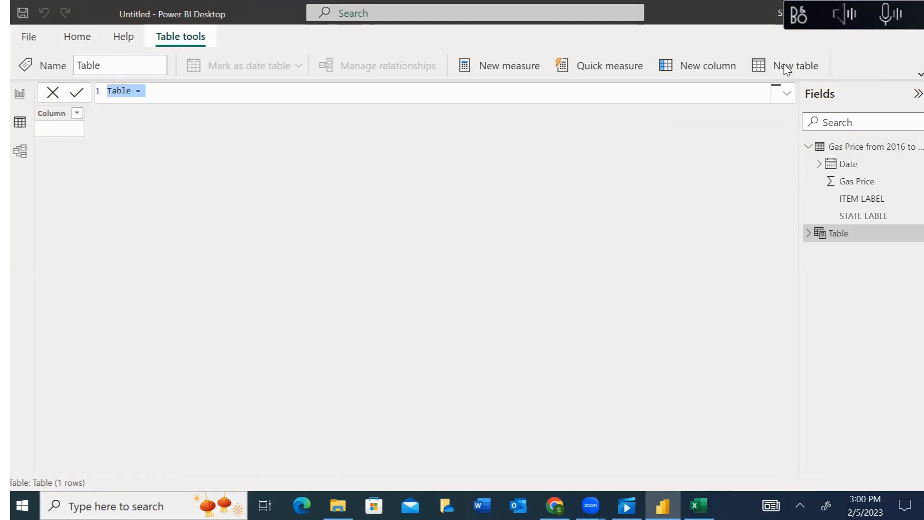
type("Date Ta")
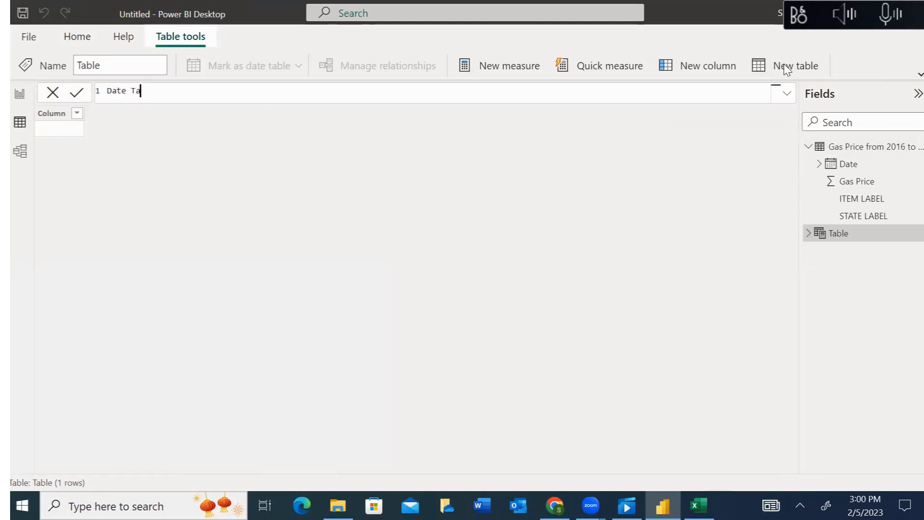
type("ble =")
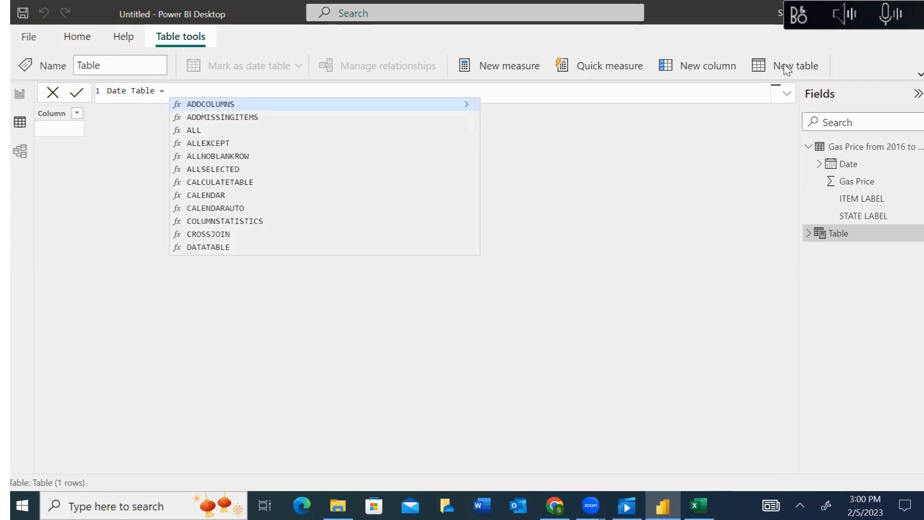
type("cal")
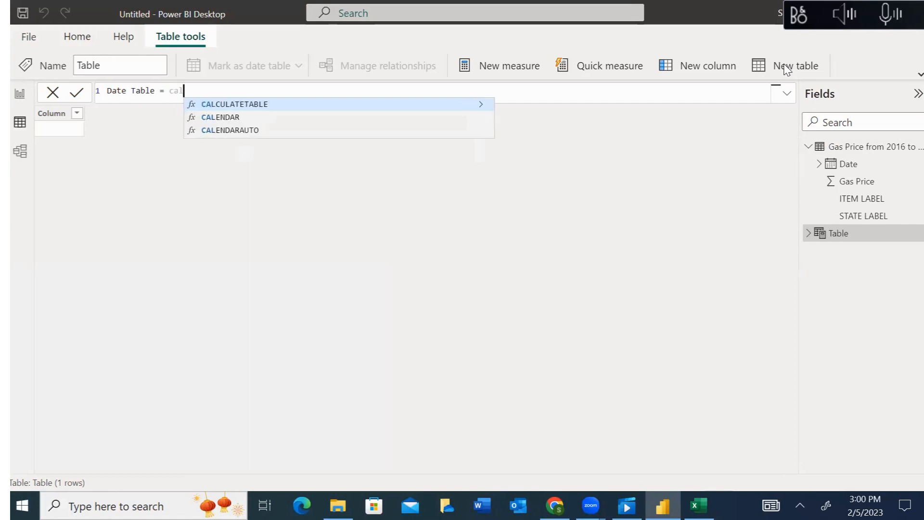
key("BackSpace")
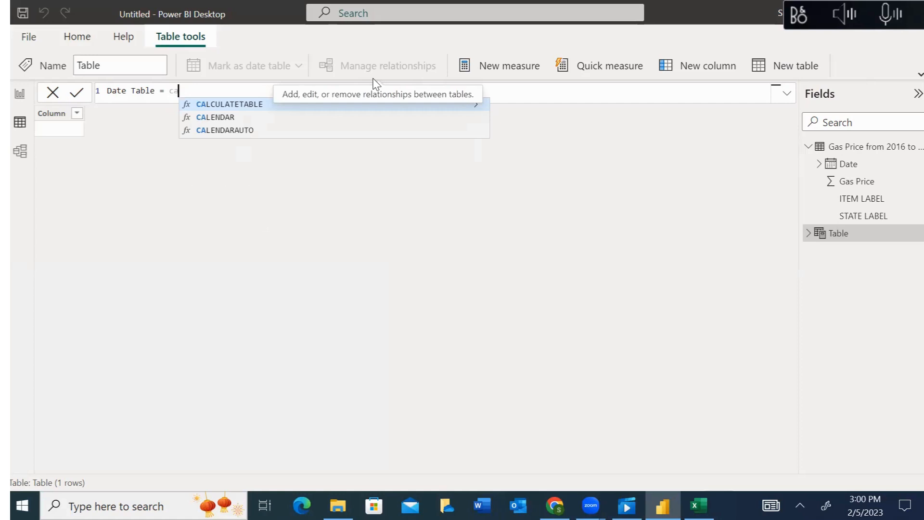
key("Down")
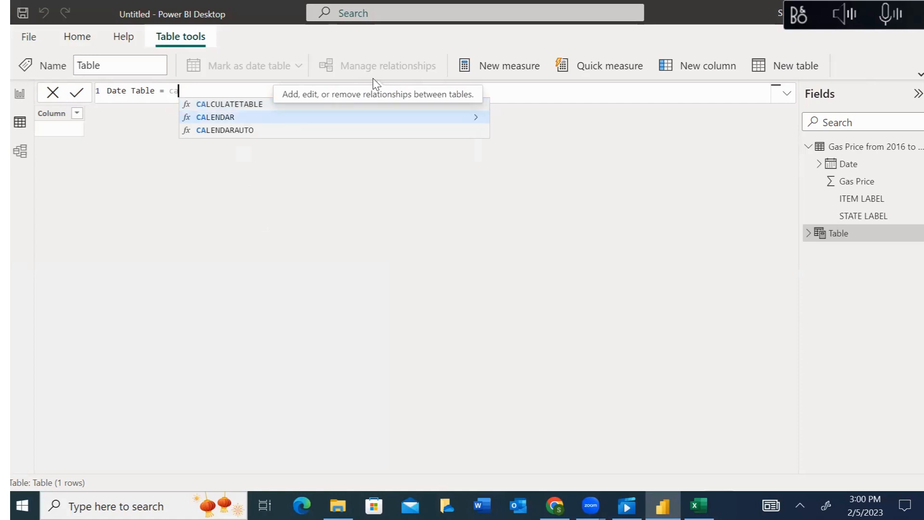
key("Tab")
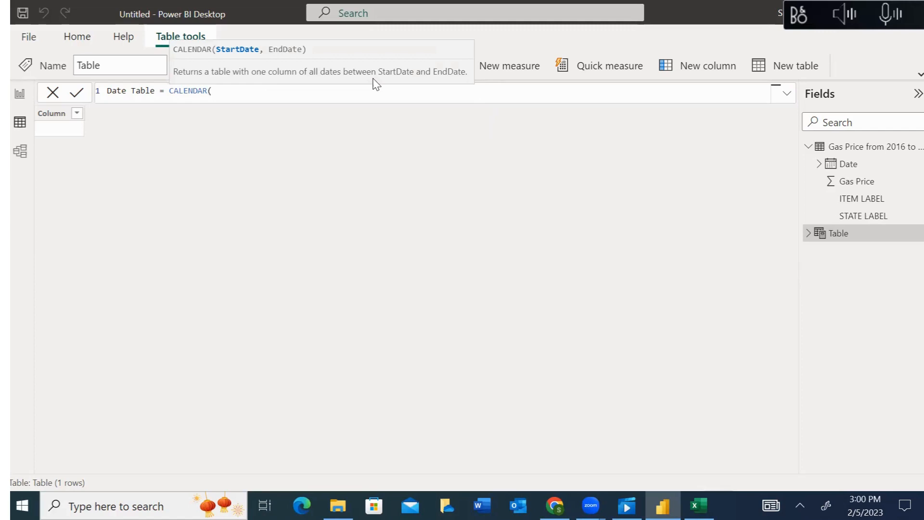
type("\"\"")
type("1/1")
type("/2016")
key("Right")
type(",")
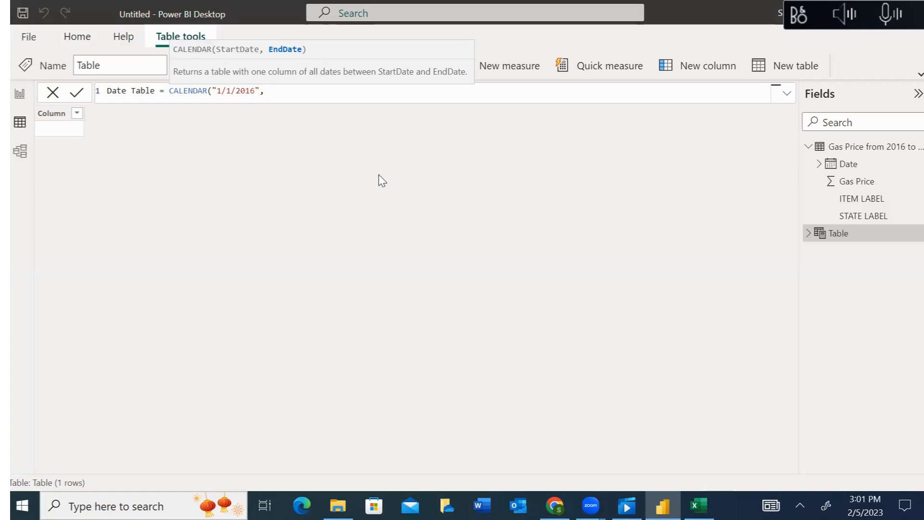
left_click(220, 18)
left_click(326, 95)
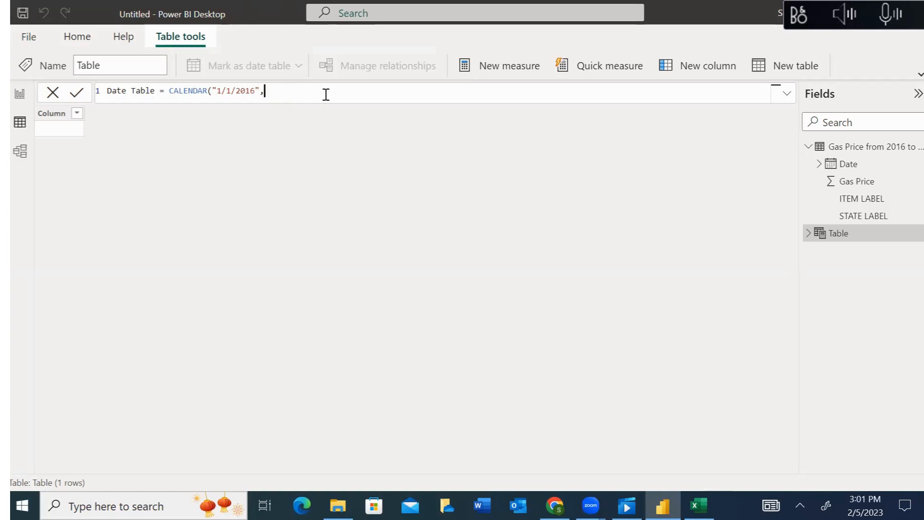
key("BackSpace")
key("BackSpace")
key("BackSpace")
key("BackSpace")
key("BackSpace")
key("BackSpace")
key("BackSpace")
key("BackSpace")
key("BackSpace")
key("BackSpace")
key("BackSpace")
key("BackSpace")
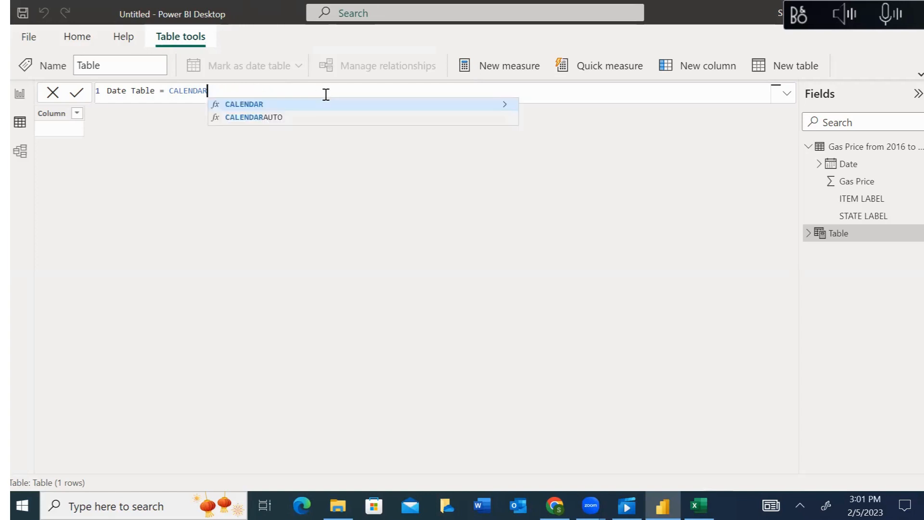
Step: Complete and commit the Date Table definition as CALENDAR("1/1/2016","31/12/2022")
type("(")
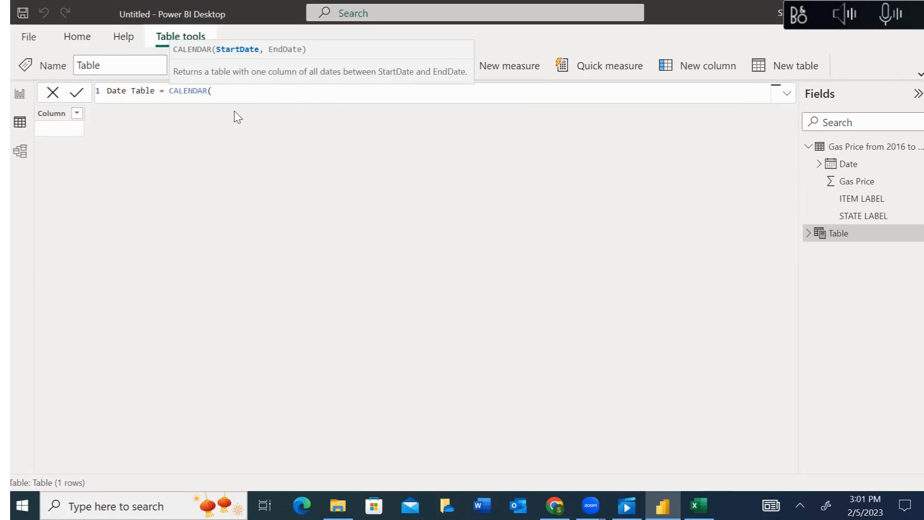
type("\"1/1/2016\",")
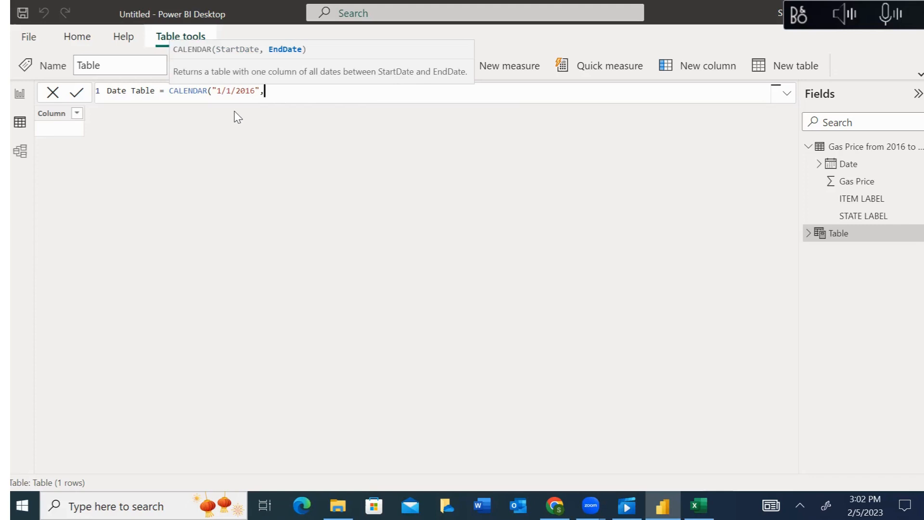
type("\",\"31/12/2022")
key("Right")
type(")")
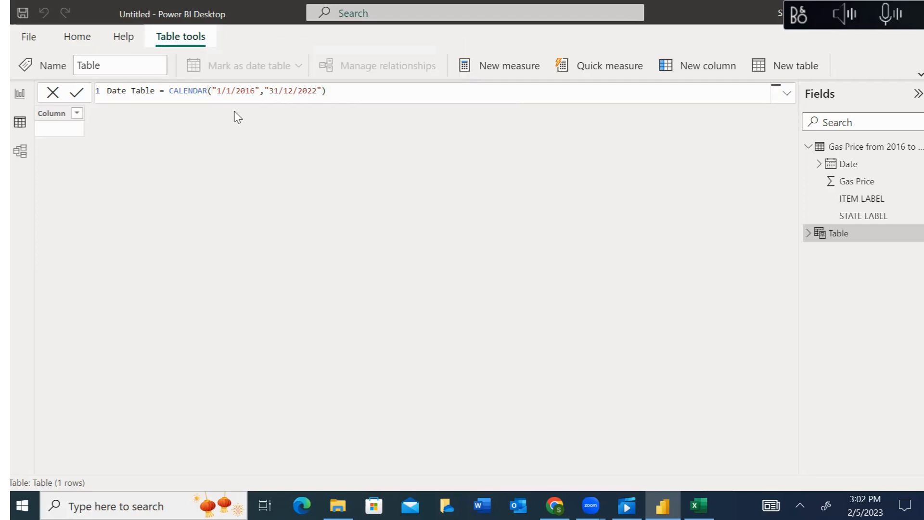
key("Return")
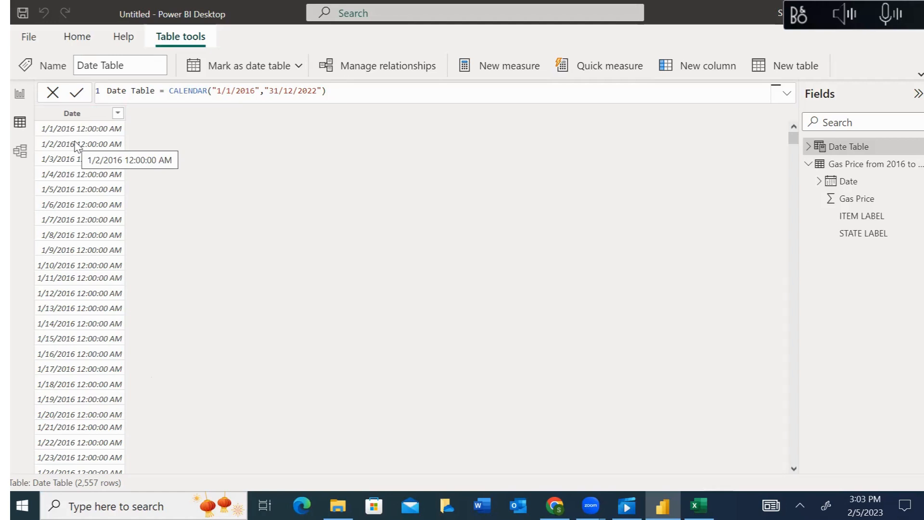
left_click(96, 116)
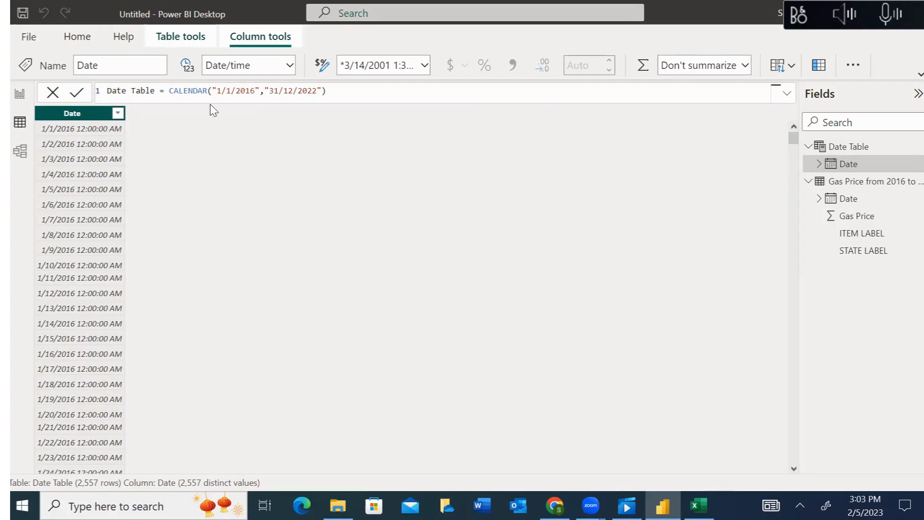
left_click_drag(793, 139, 630, 95)
left_click(77, 37)
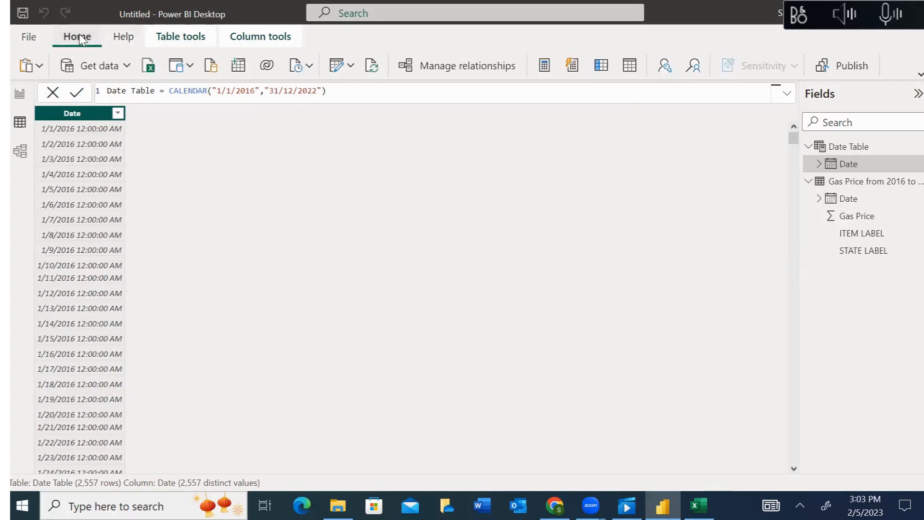
Step: Add a calculated column to the Date Table with the formula Year = YEAR('Date Table')
left_click(177, 35)
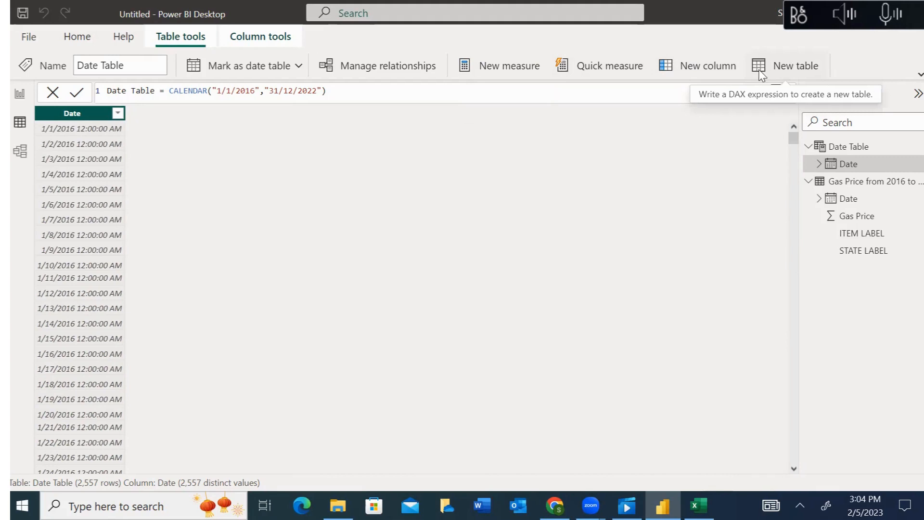
left_click(698, 70)
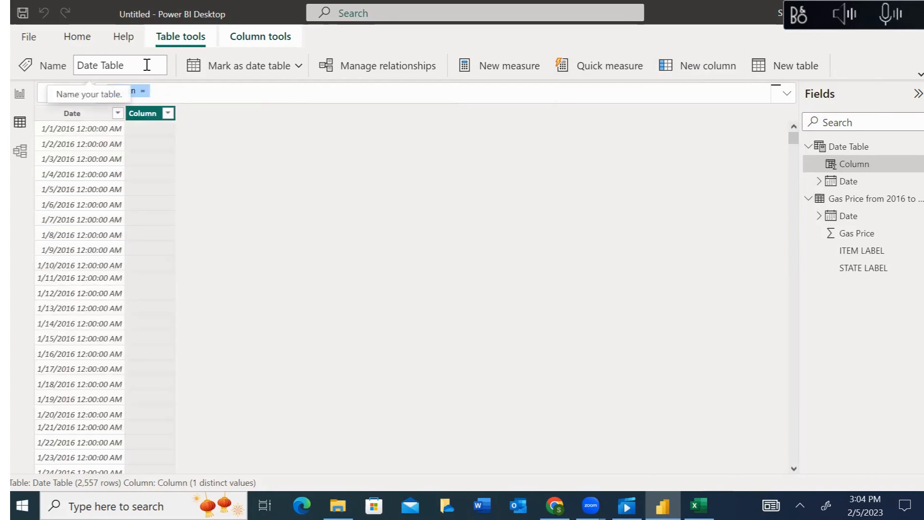
type("1")
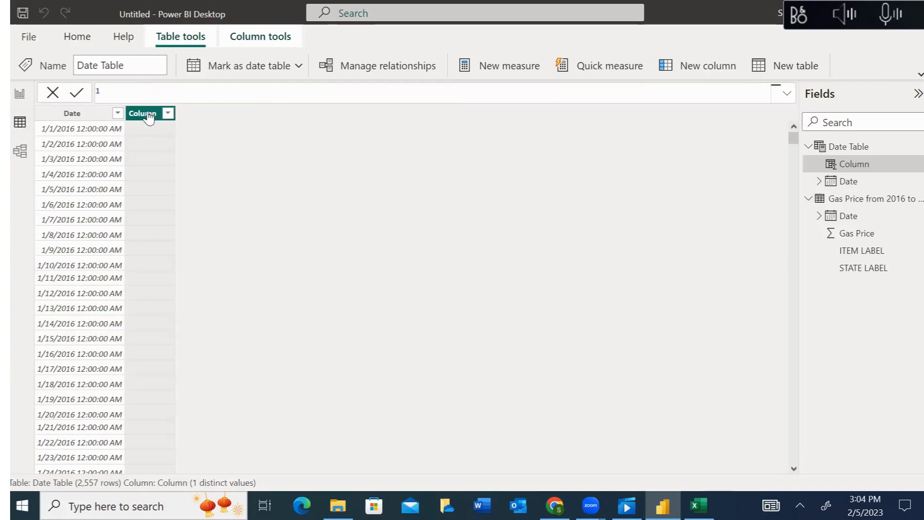
type("Year = year")
key("Tab")
key("BackSpace")
type("(")
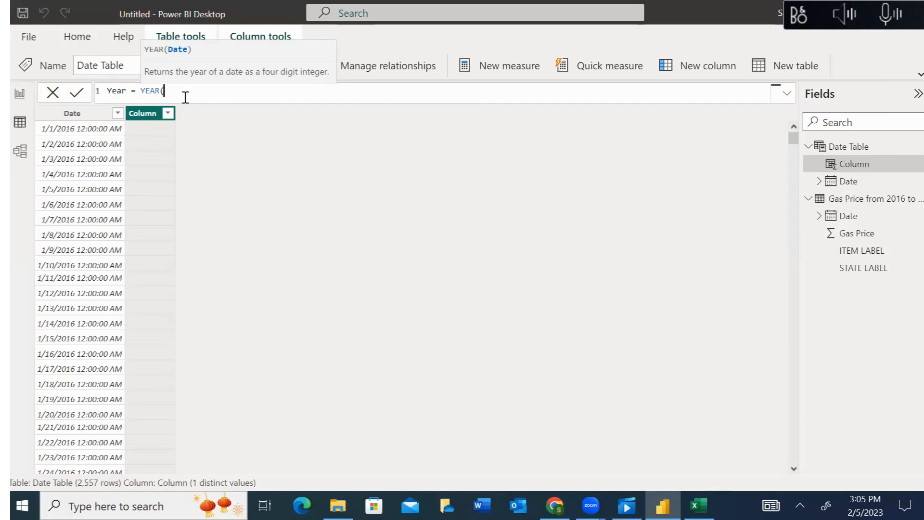
type("'")
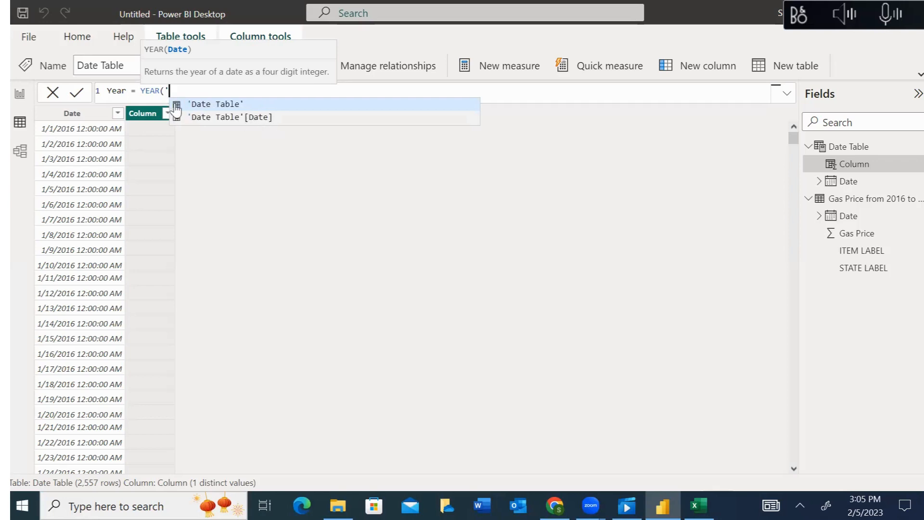
left_click(251, 107)
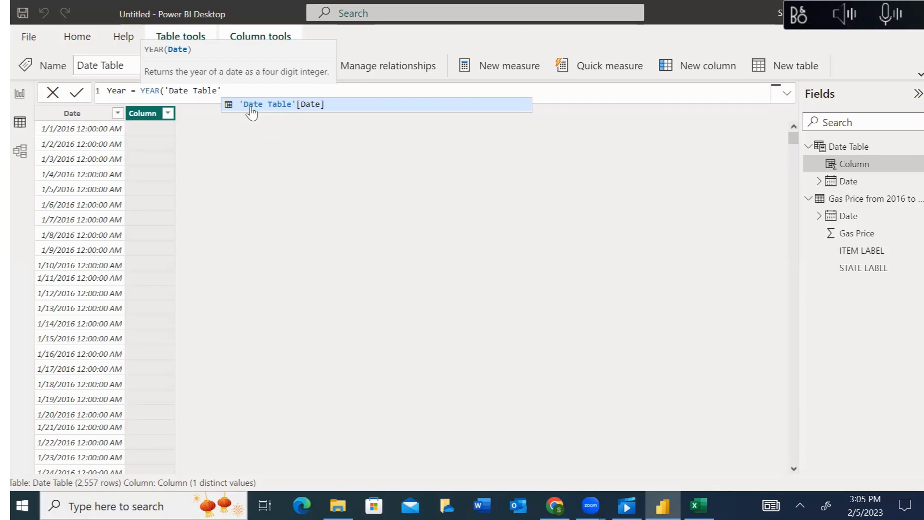
type(")")
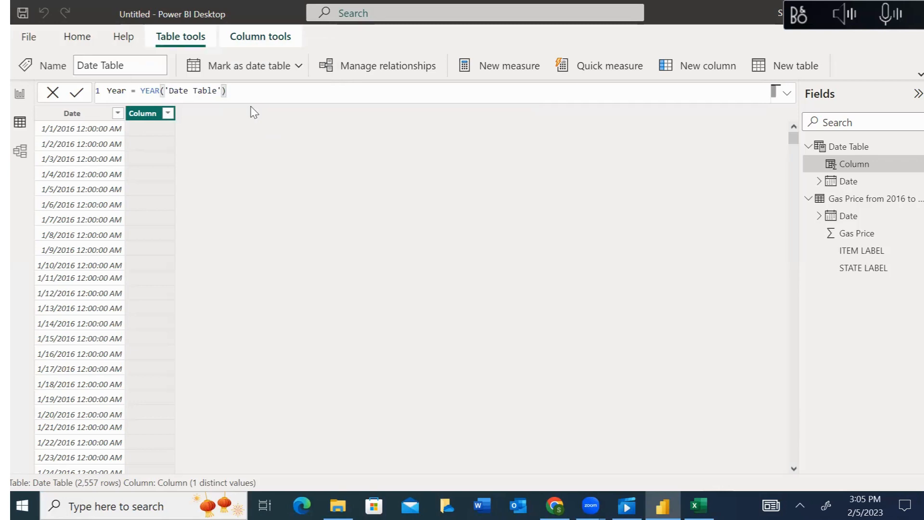
key("Return")
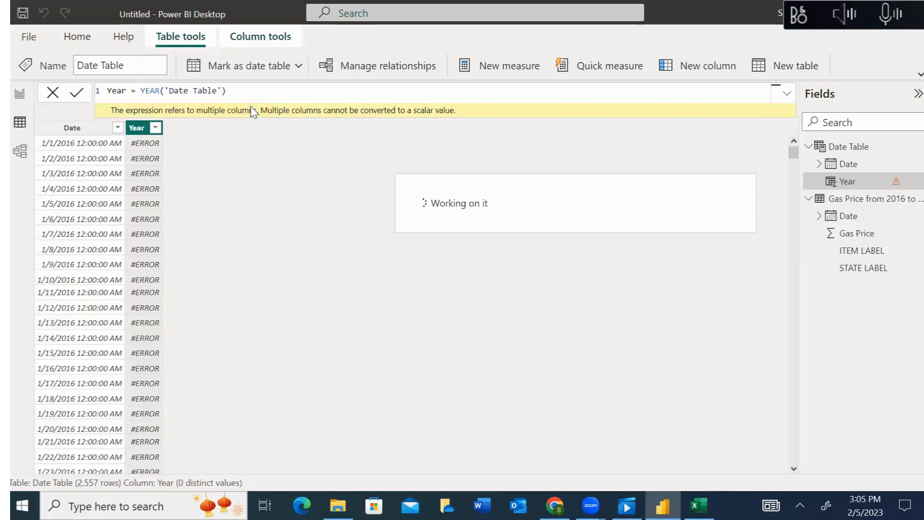
Step: Correct the Year column's formula to YEAR('Date Table'[Date].[Date]) and check the column's list of distinct years
left_click(221, 92)
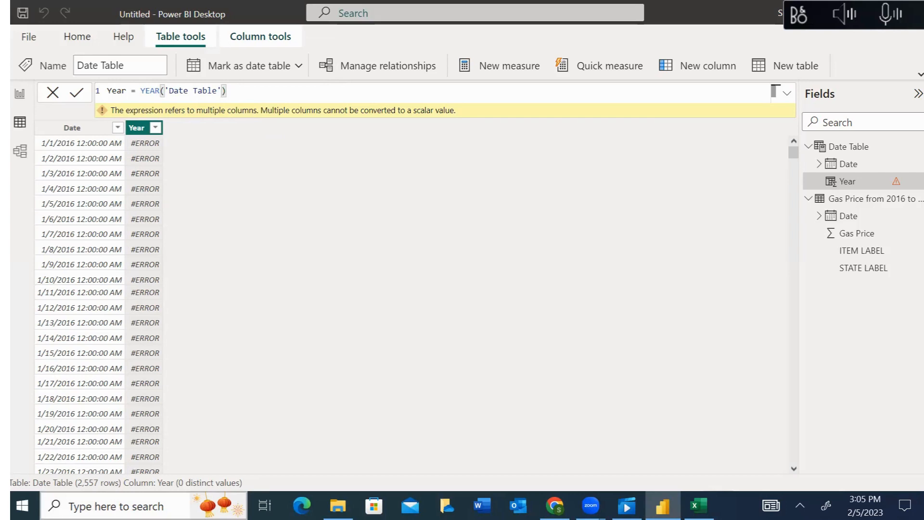
type("[")
key("Tab")
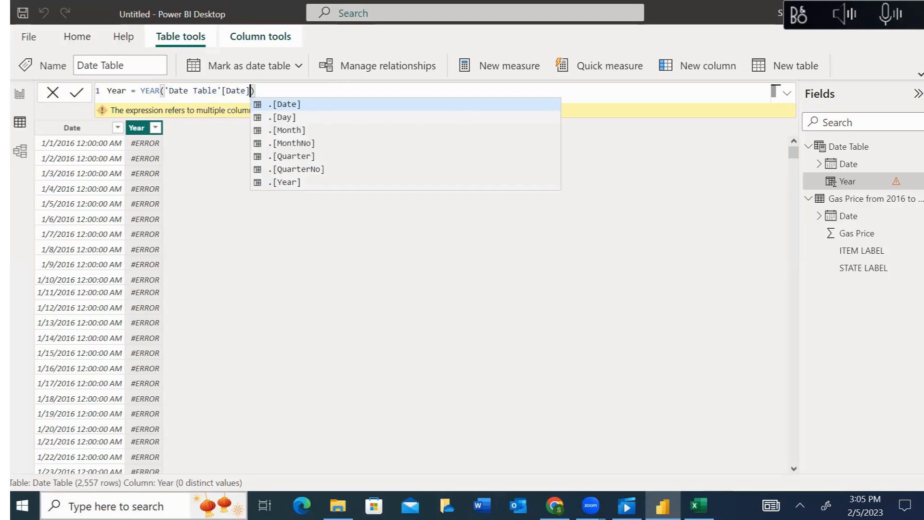
key("Tab")
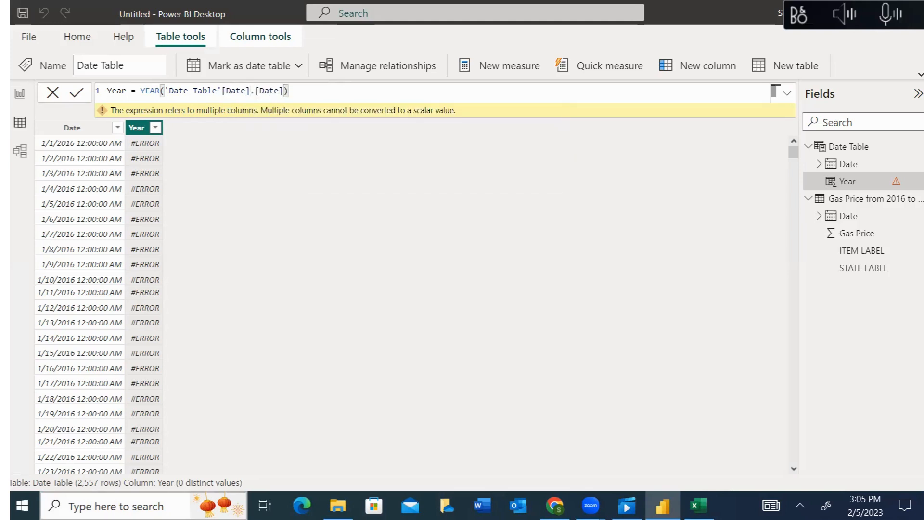
left_click(333, 91)
key("Return")
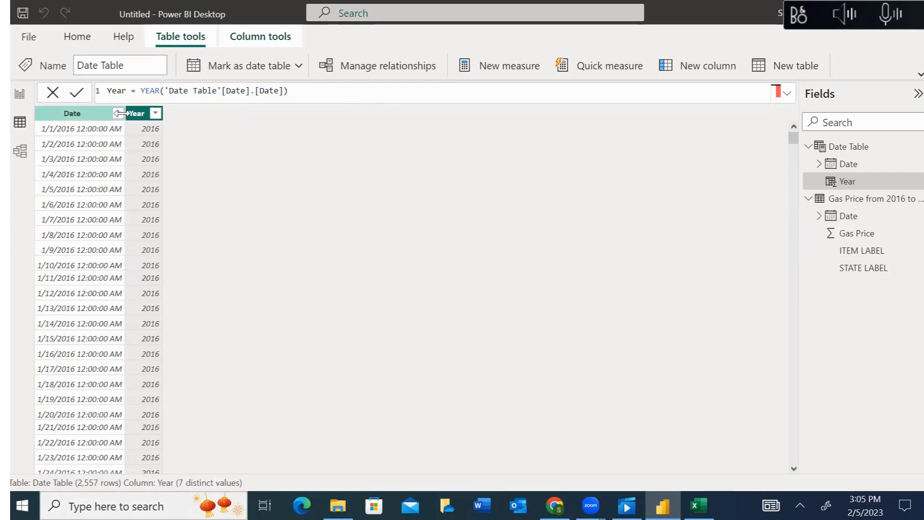
left_click(155, 114)
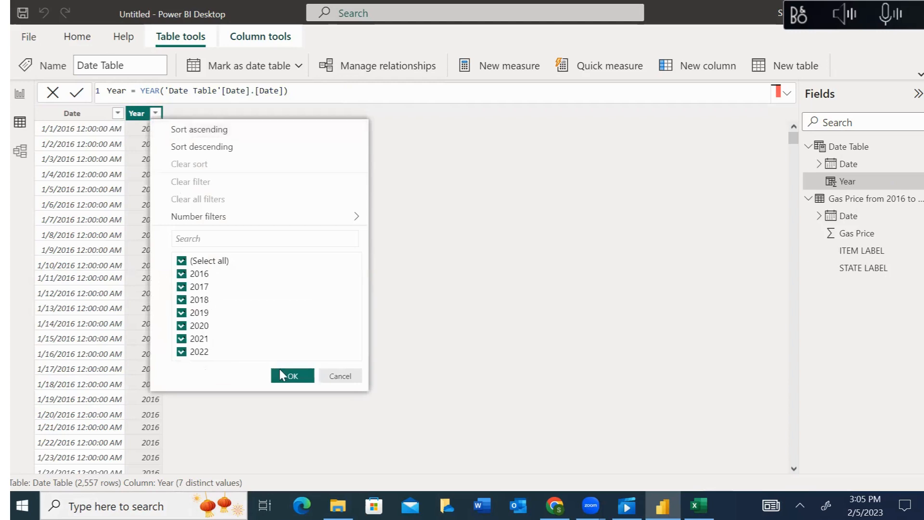
left_click(340, 376)
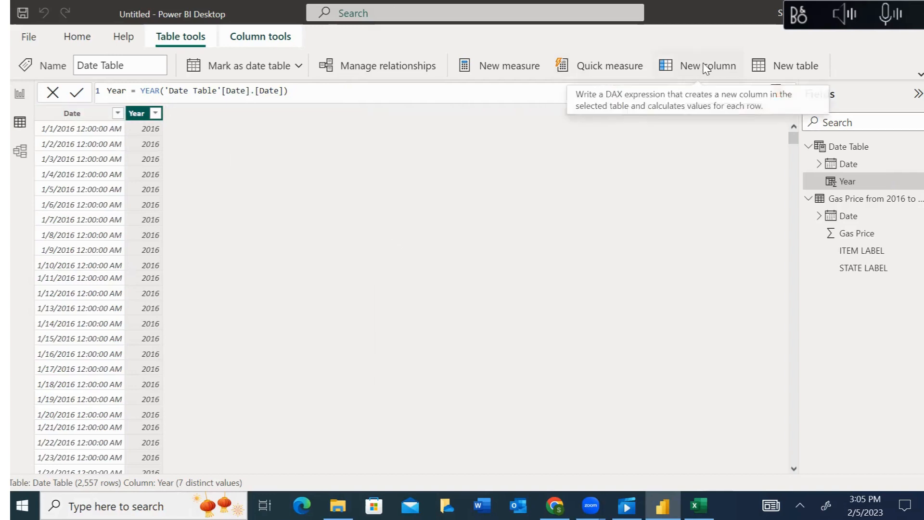
Step: Add a calculated column Month = MONTH('Date Table'[Date]) to the Date Table and check its list of distinct values
left_click(848, 146)
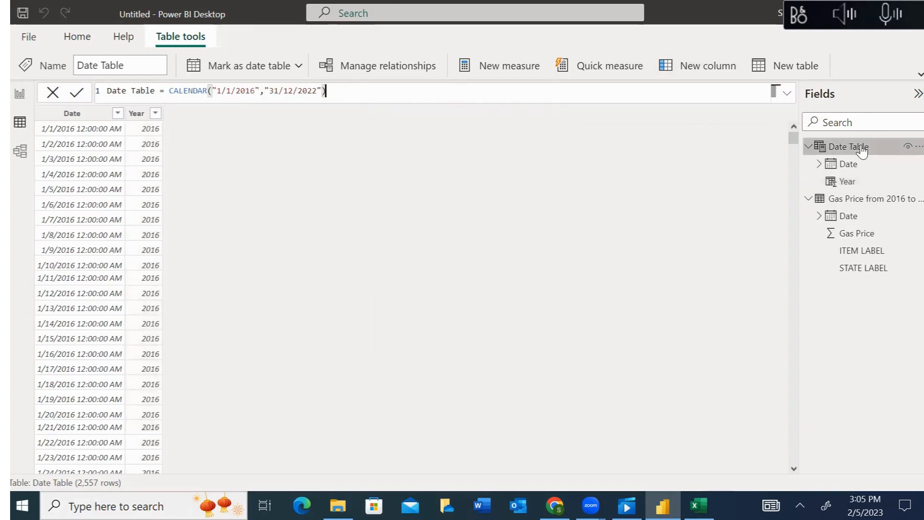
right_click(862, 151)
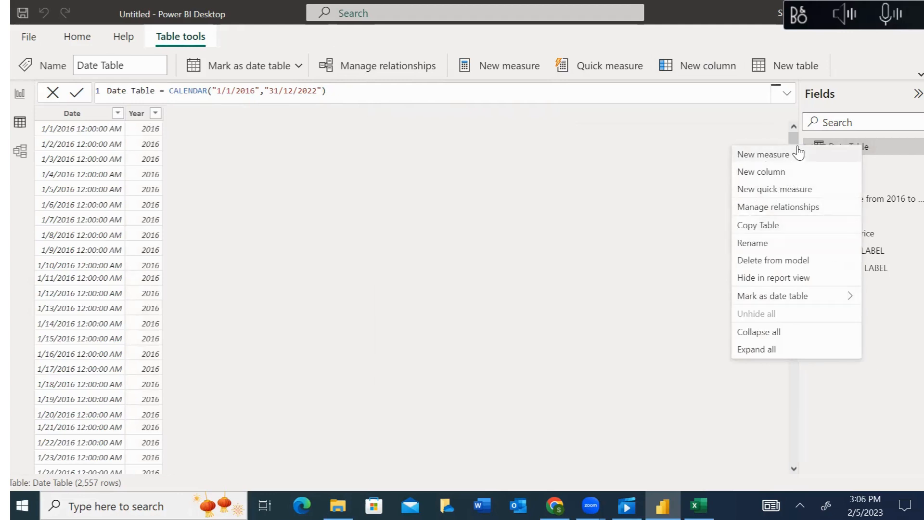
left_click(788, 173)
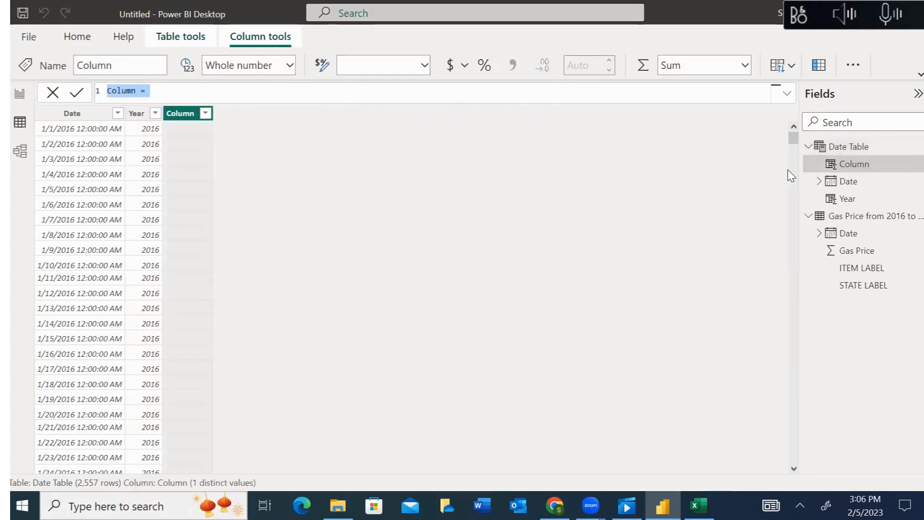
type("Month")
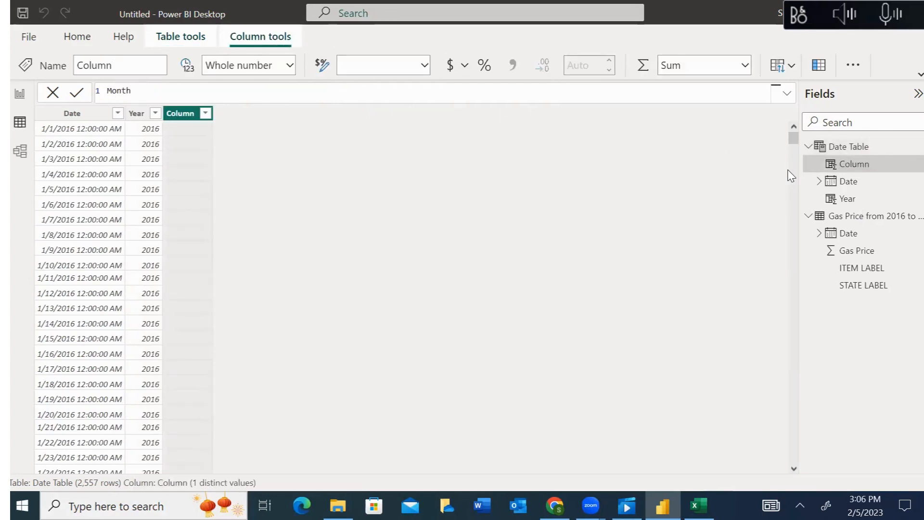
type("s")
key("BackSpace")
type("= mon")
key("Tab")
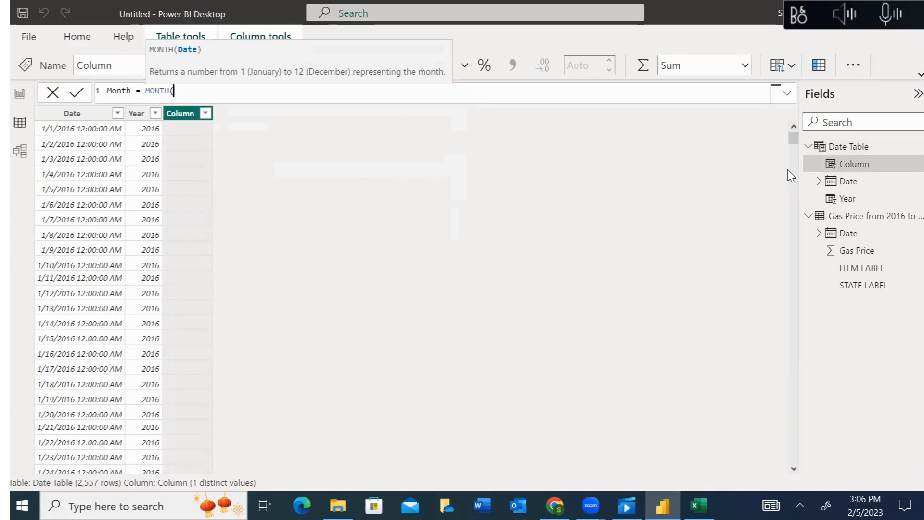
type("'Date Table'[Date]")
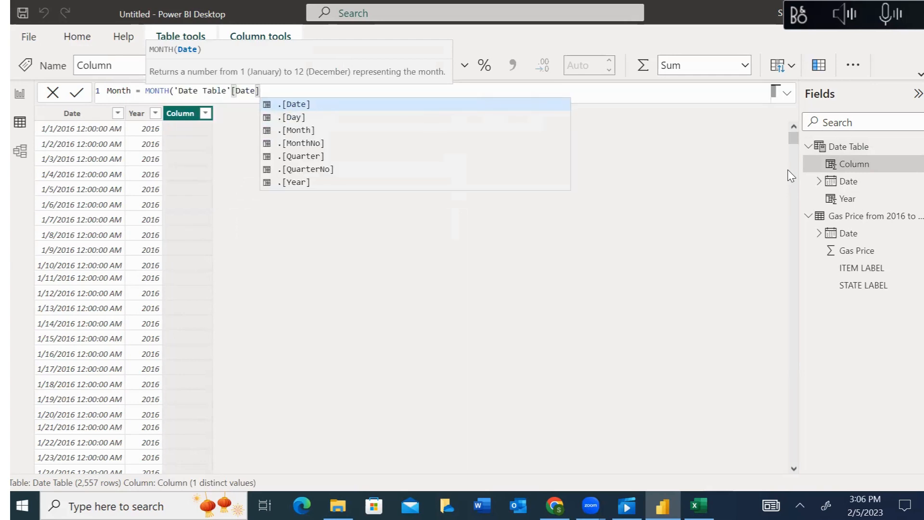
type(")")
key("Return")
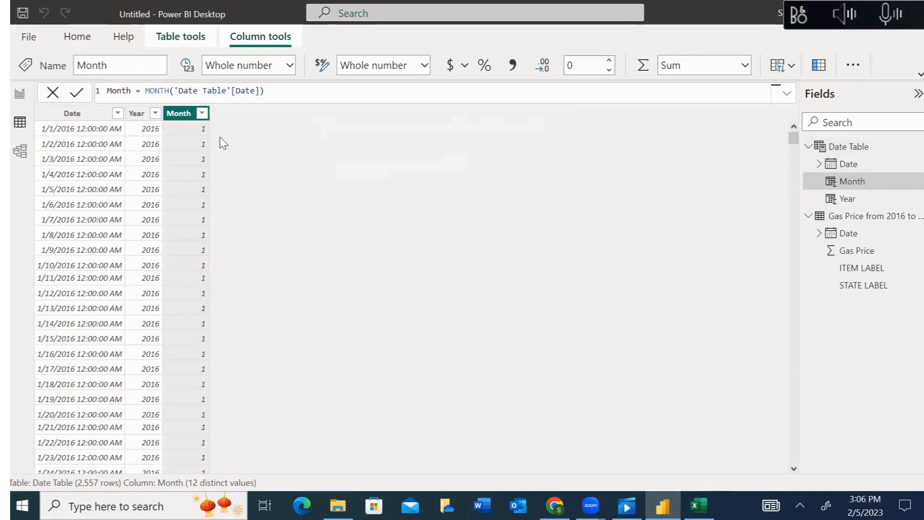
left_click(202, 114)
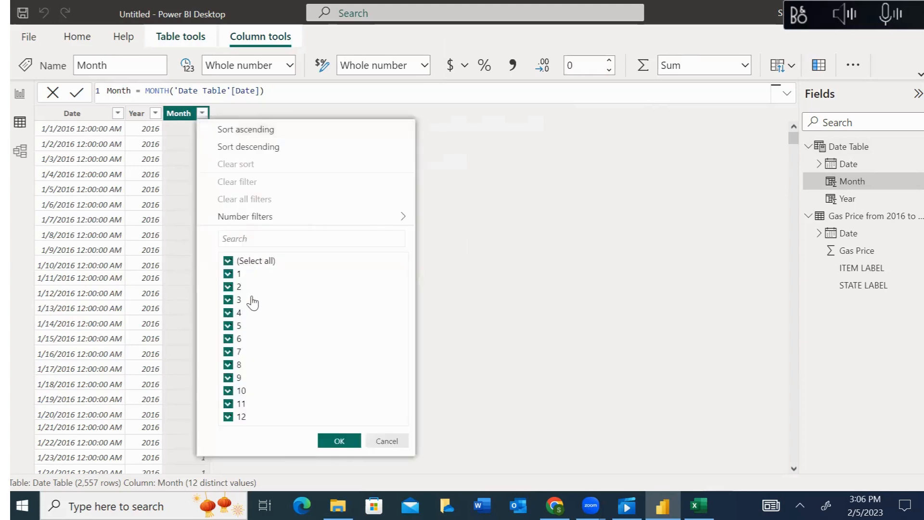
left_click(516, 172)
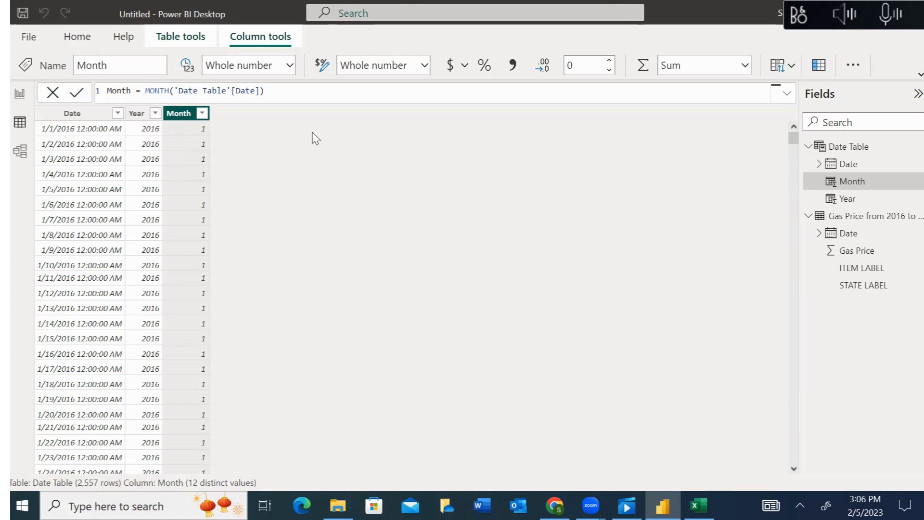
Step: Add a calculated column to the Date Table with the formula Month Name = DATE(1,MONTH('Date Table'[Date]),1)
right_click(855, 150)
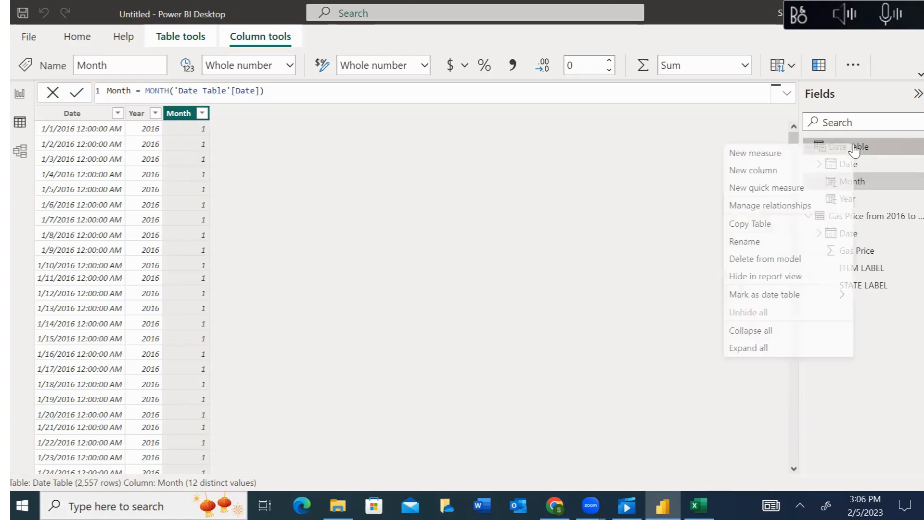
left_click(780, 174)
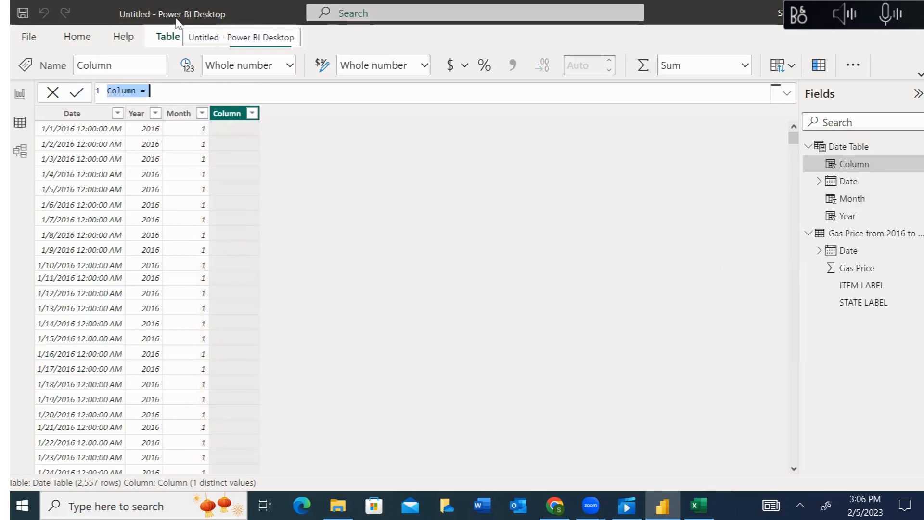
type("Month N")
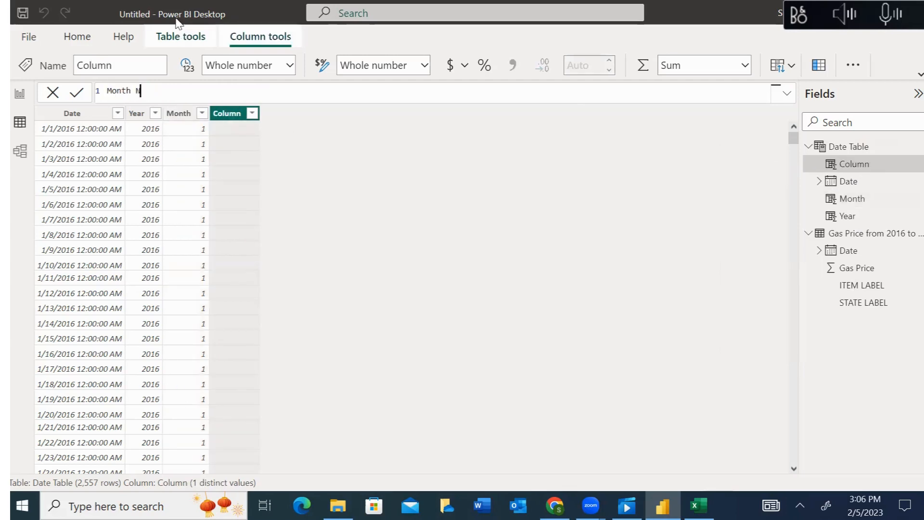
type("ame =")
type("DATE(")
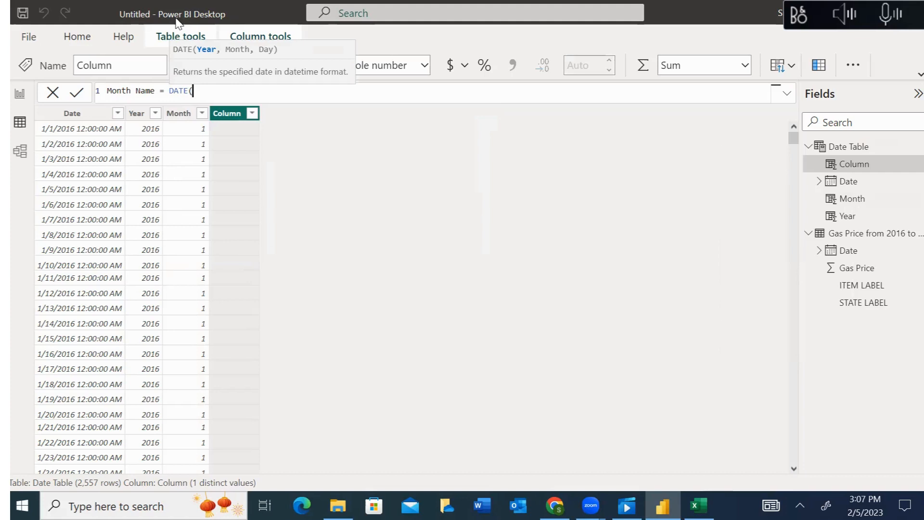
type("1,")
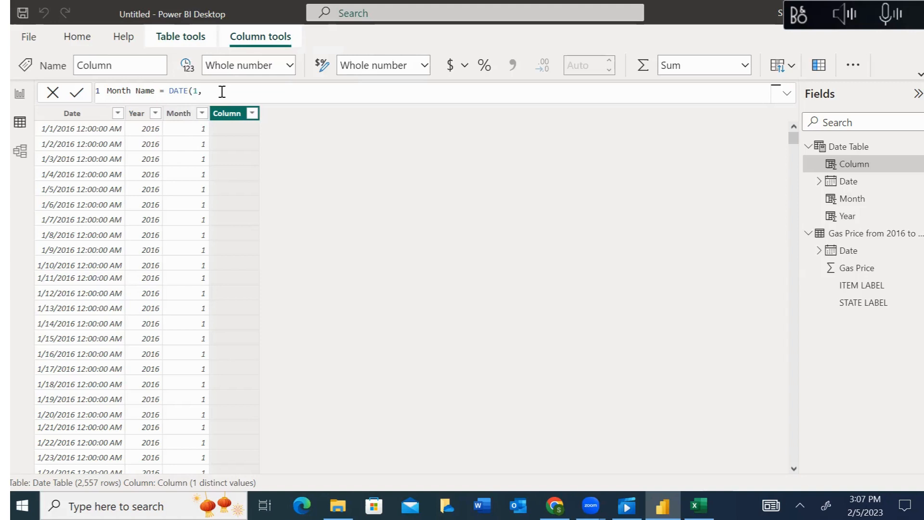
type("MONTH")
key("Tab")
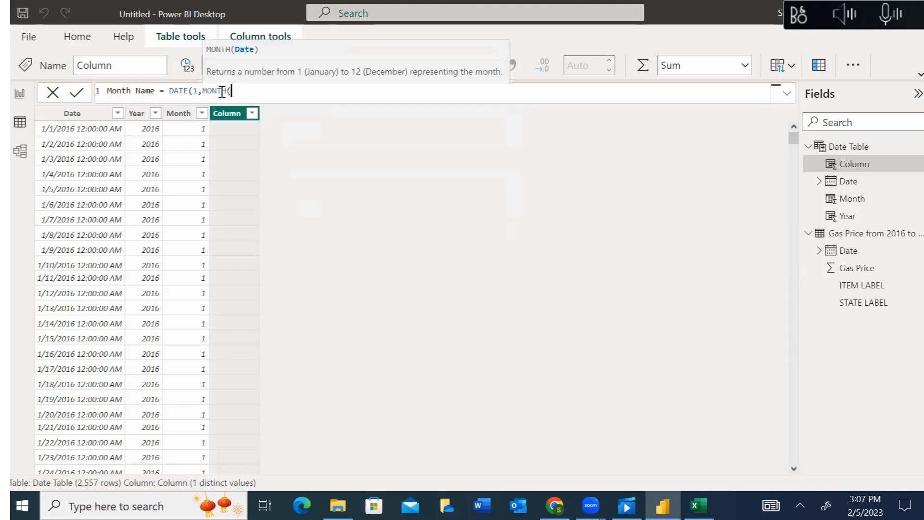
type("'")
key("Tab")
key("Tab")
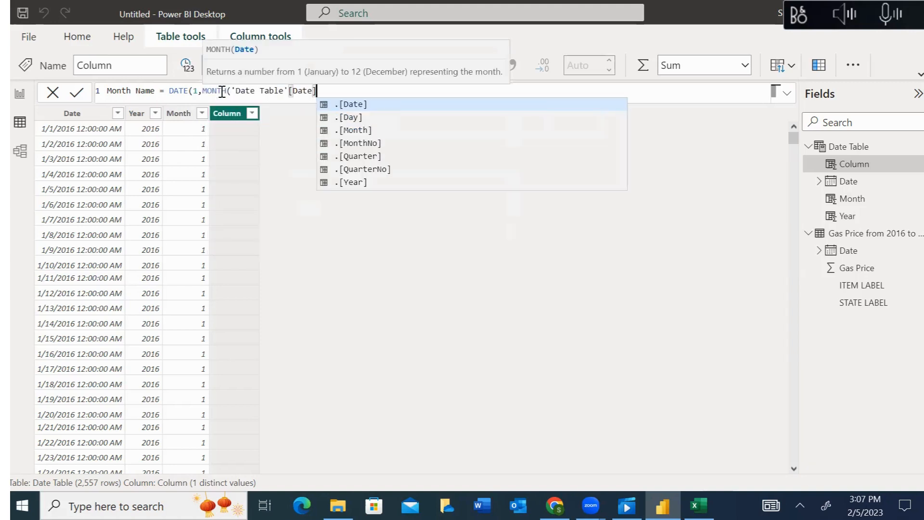
type("),")
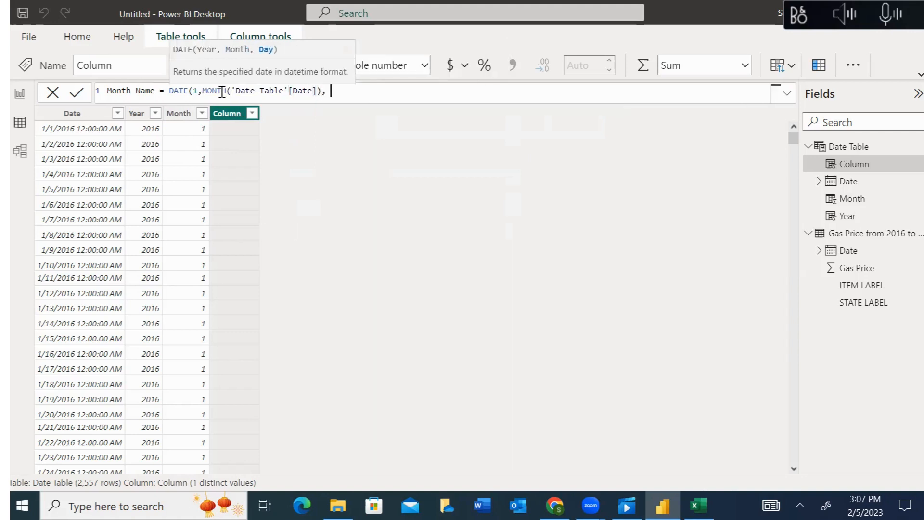
key("BackSpace")
type("1)")
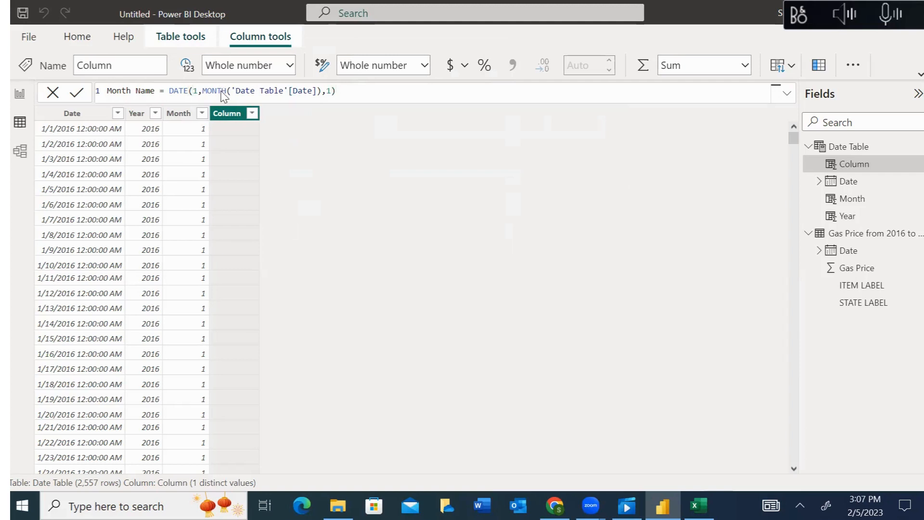
key("Return")
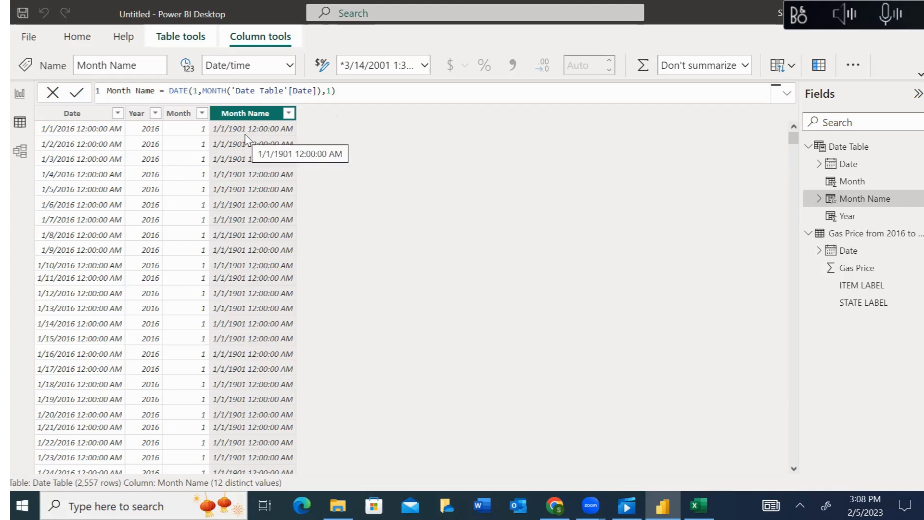
Step: Wrap the Month Name column's DATE expression in FORMAT with the format string "MM" and commit the formula
left_click(166, 90)
type("fo")
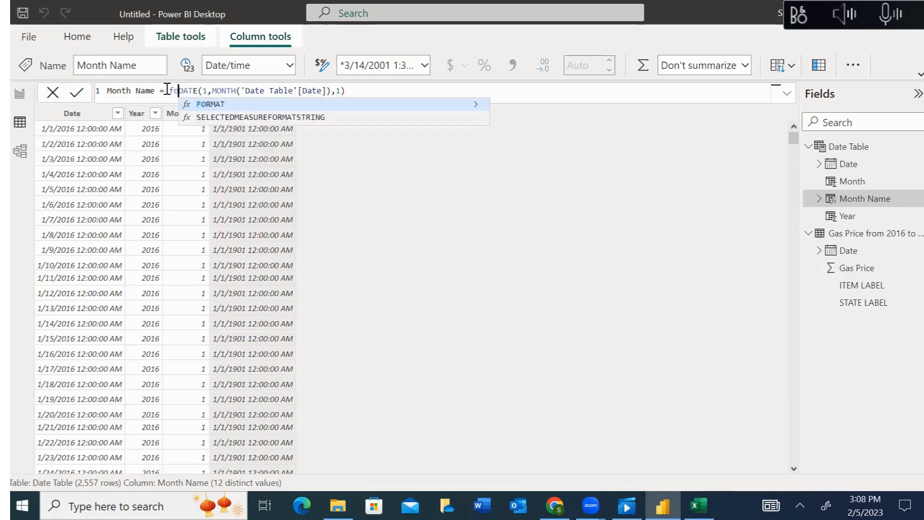
type("rm")
key("Tab")
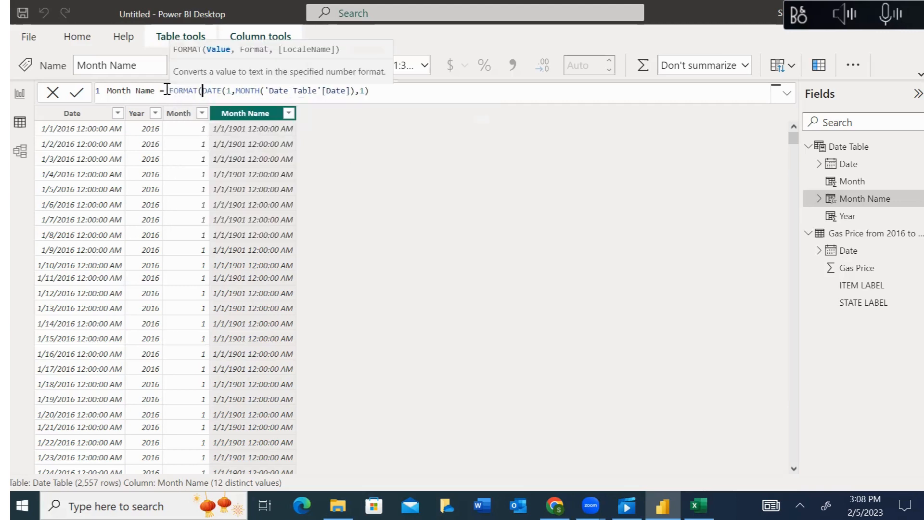
left_click(375, 90)
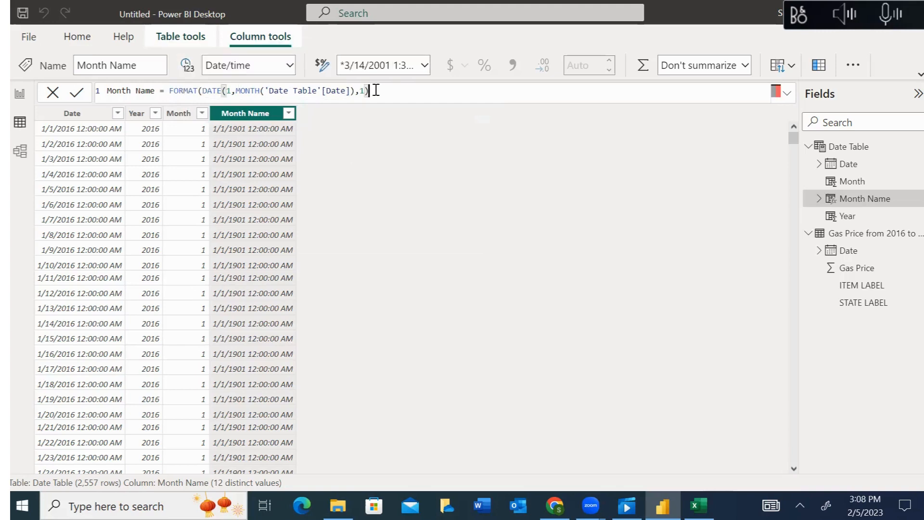
type(",")
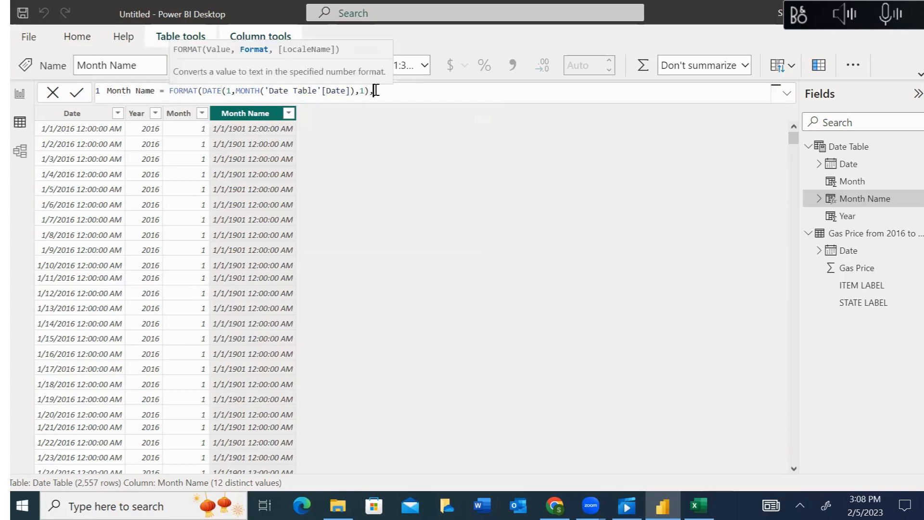
type("\"")
type("MMM")
type("M")
key("BackSpace")
key("BackSpace")
key("Right")
type(")")
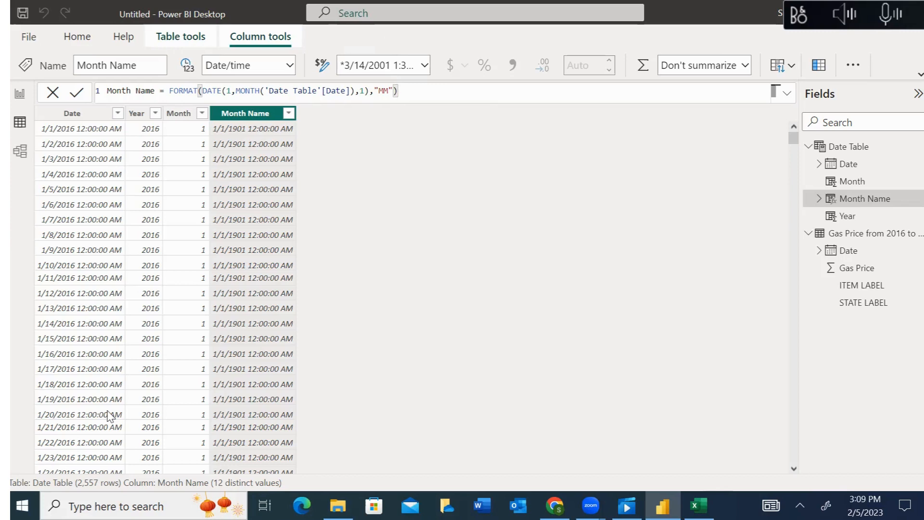
key("Return")
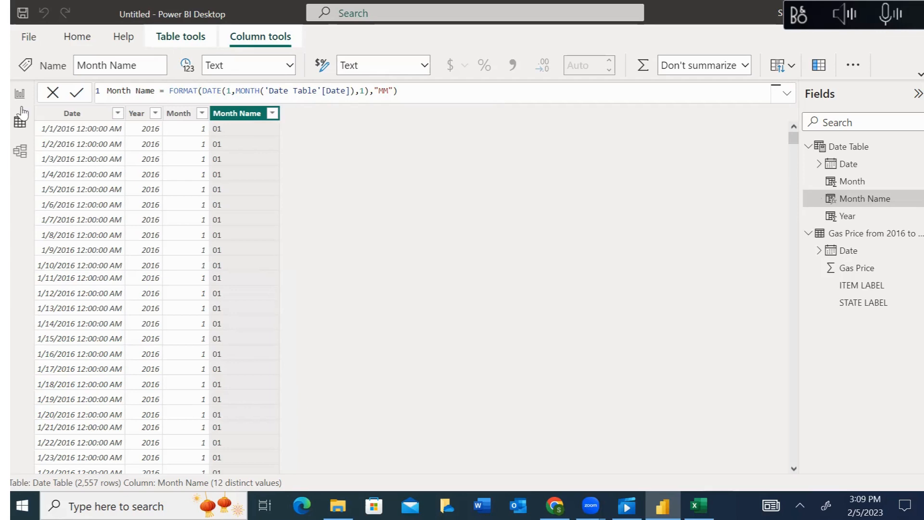
Step: Change the format string in the Month Name formula to "MMM"
left_click(388, 90)
type("M")
key("Return")
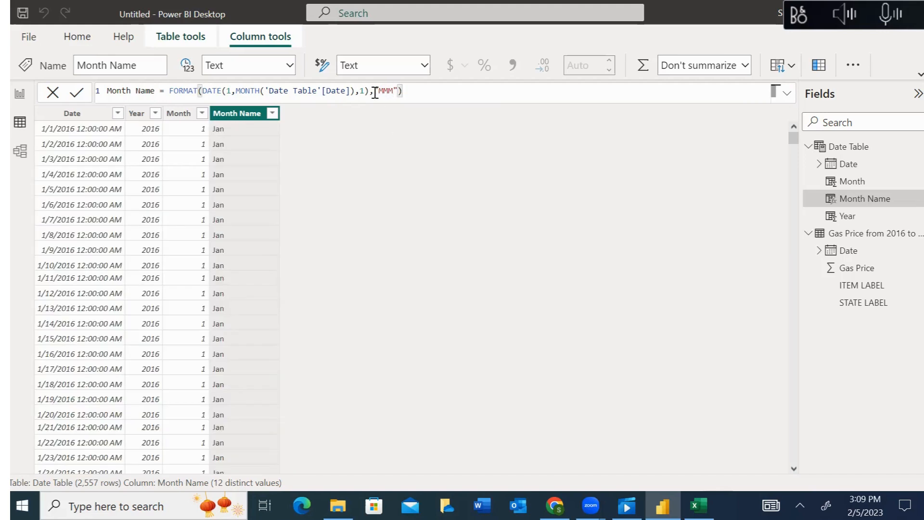
Step: Try the format string "MMMM" for Month Name, check the column's distinct values, and restore "MMM"
left_click(390, 91)
type("M")
key("Return")
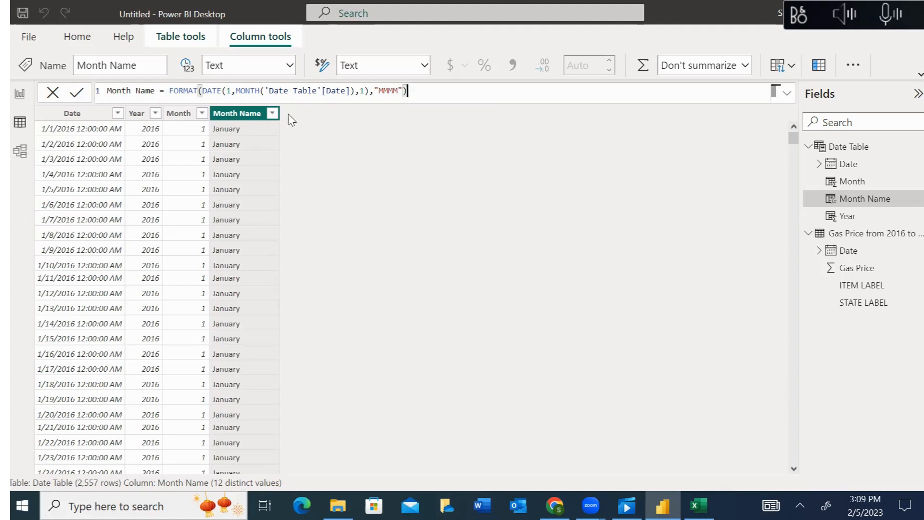
left_click(272, 114)
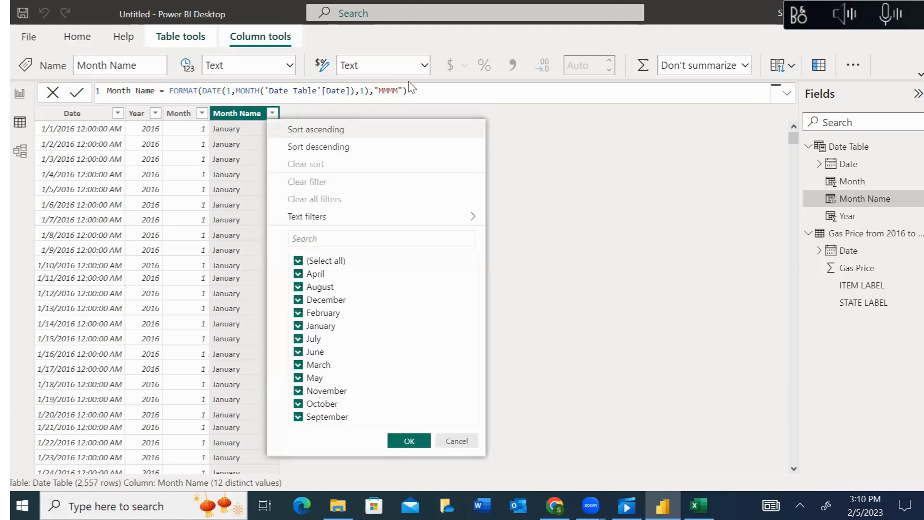
left_click(394, 92)
key("BackSpace")
key("Return")
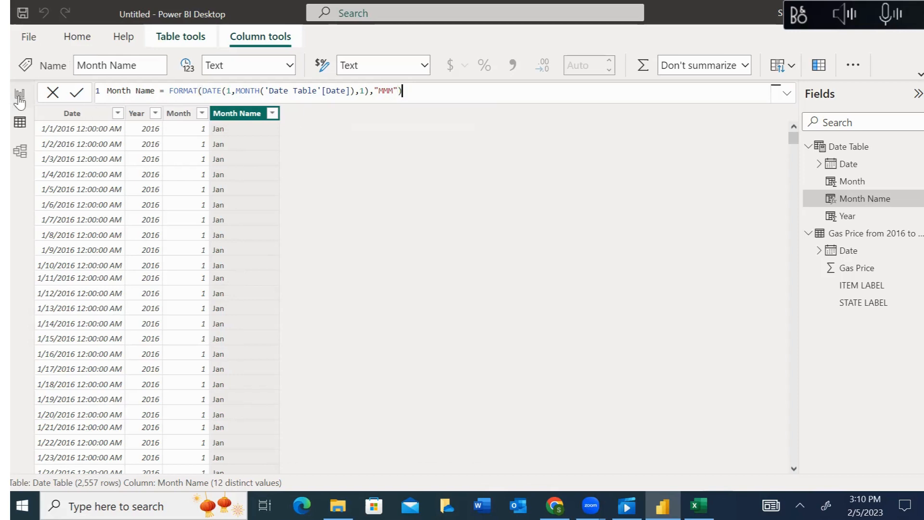
Step: Collapse both tables in the field list and, in the model diagram, place the Gas Price table beside the Date Table
left_click(809, 147)
left_click(807, 164)
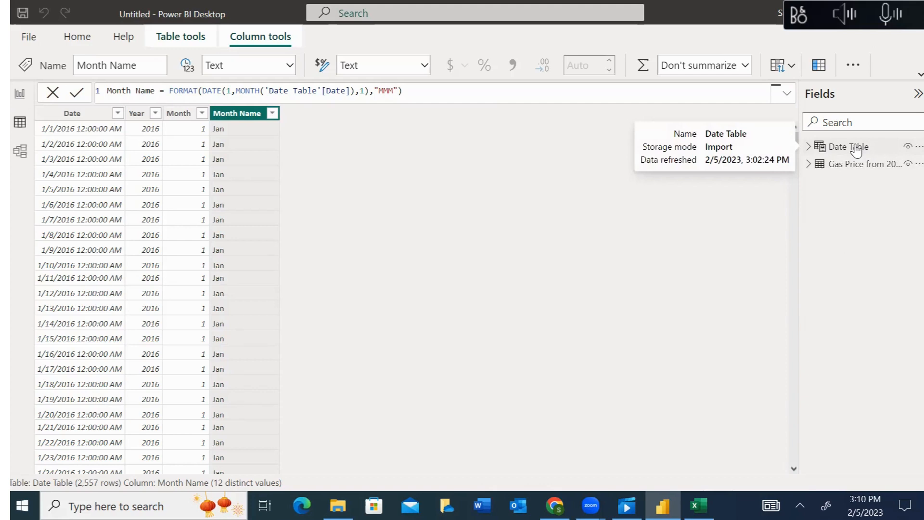
left_click(21, 152)
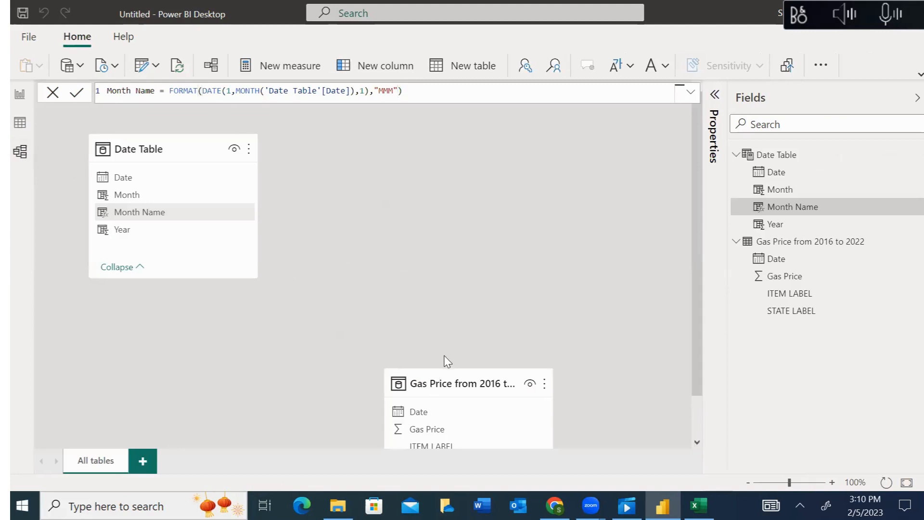
left_click(450, 375)
left_click_drag(451, 375, 434, 158)
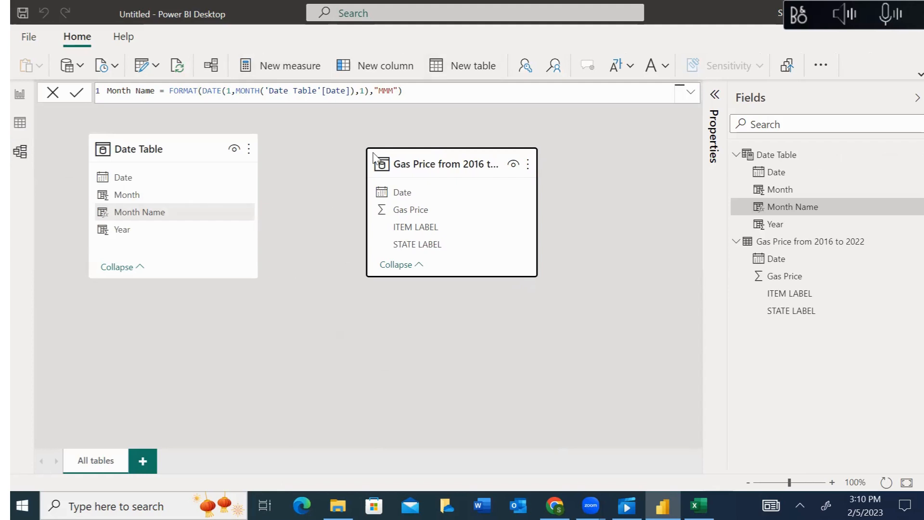
mouse_move(374, 157)
Step: Review the data rows of the Gas Price table and the Date Table, comparing their Date columns
left_click(16, 97)
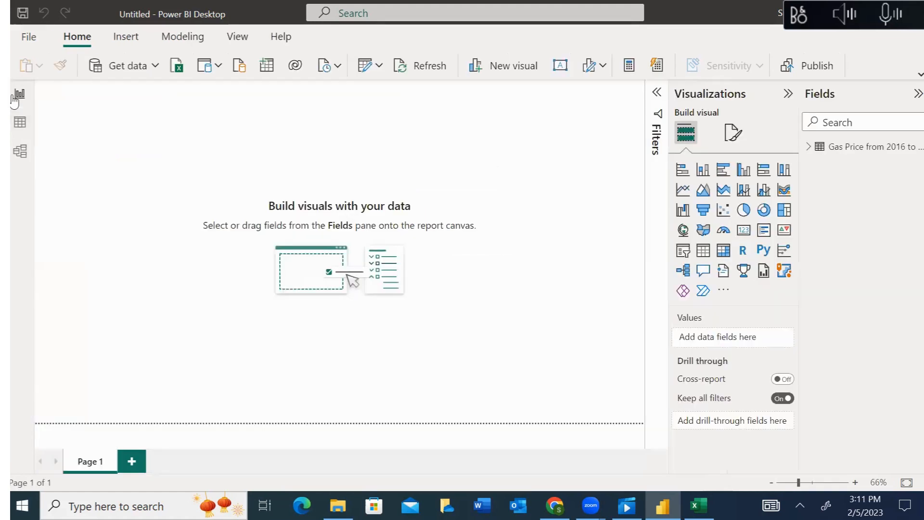
left_click(18, 126)
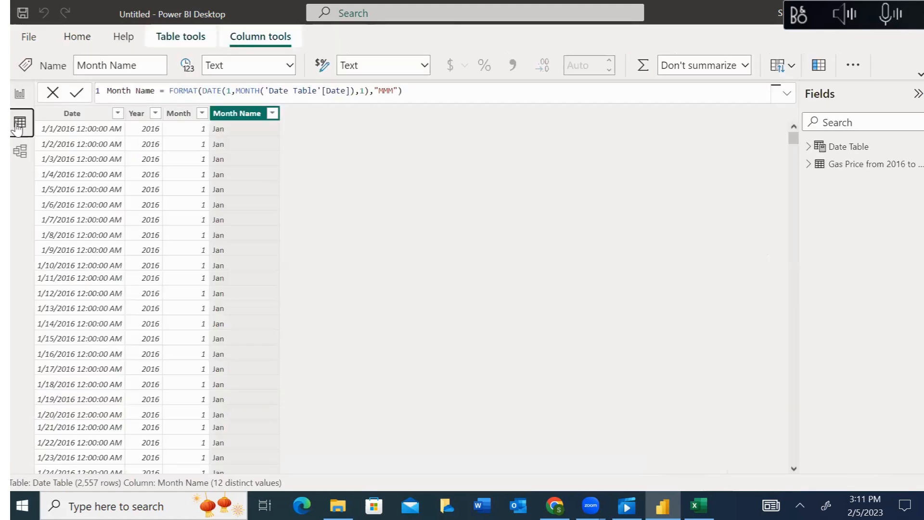
left_click(848, 172)
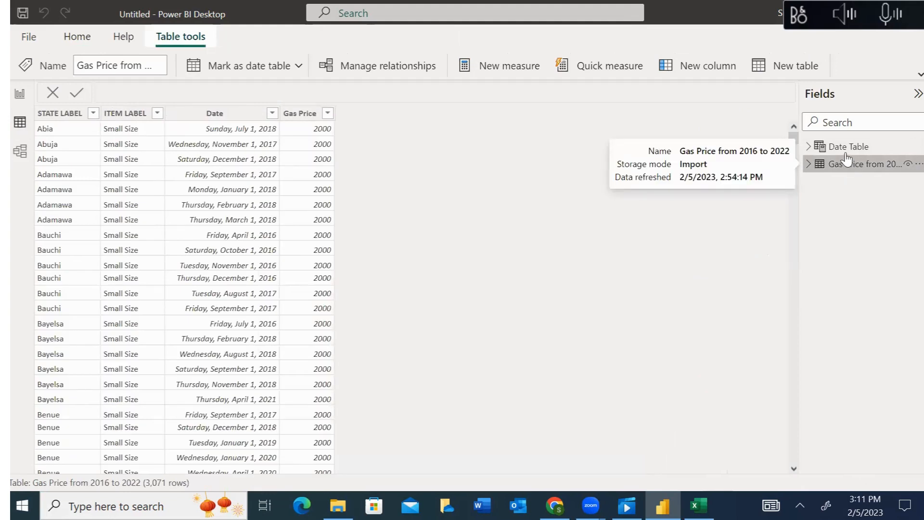
left_click(846, 148)
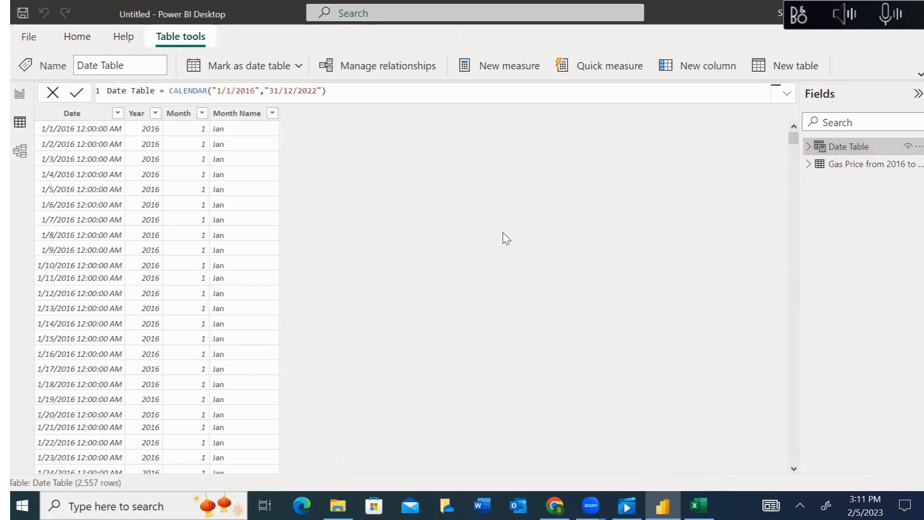
left_click(71, 116)
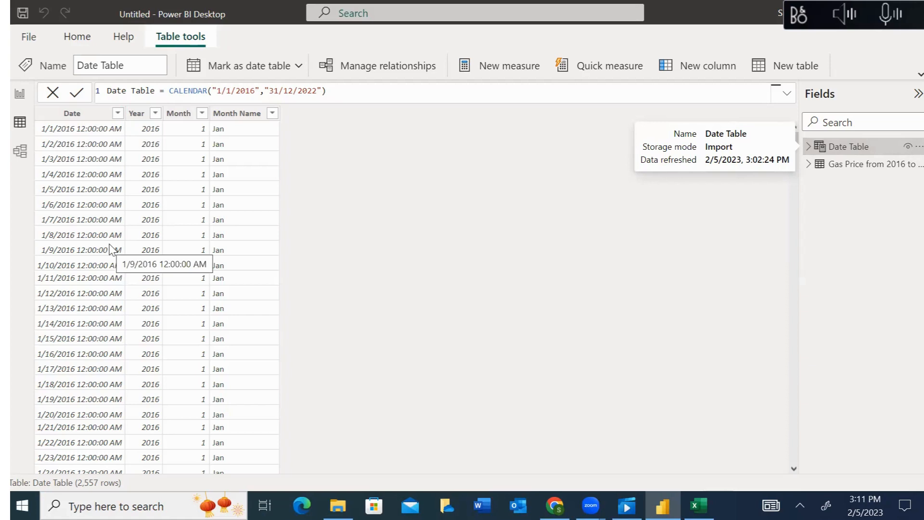
Step: Create a relationship between the Gas Price table's Date and the Date Table's Date, and review its settings
left_click(20, 152)
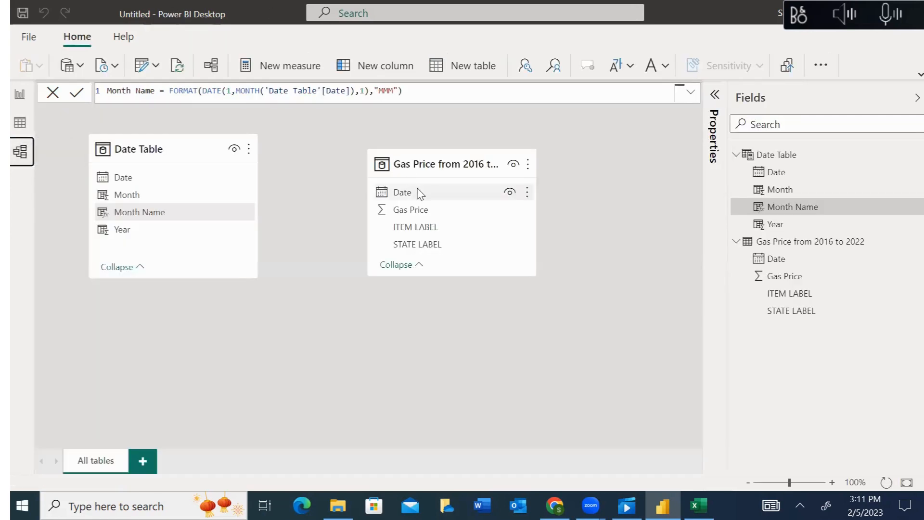
left_click_drag(417, 189, 140, 174)
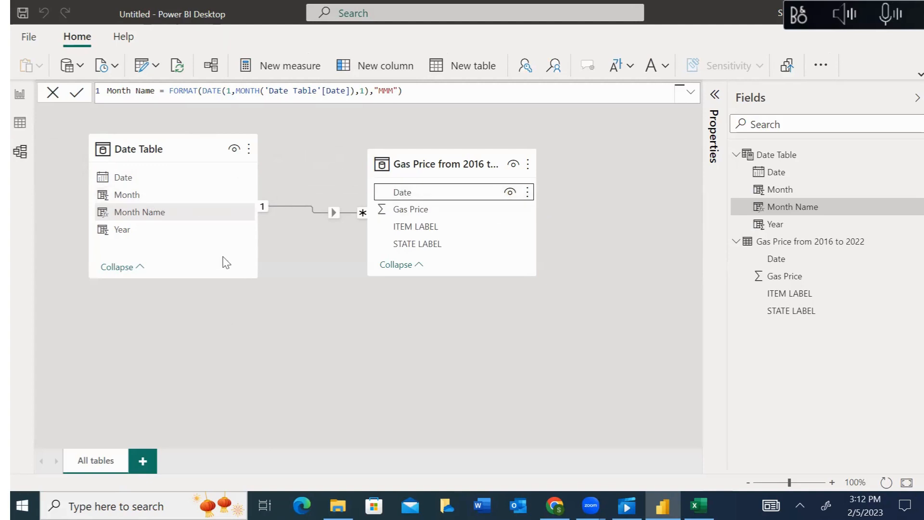
double_click(321, 214)
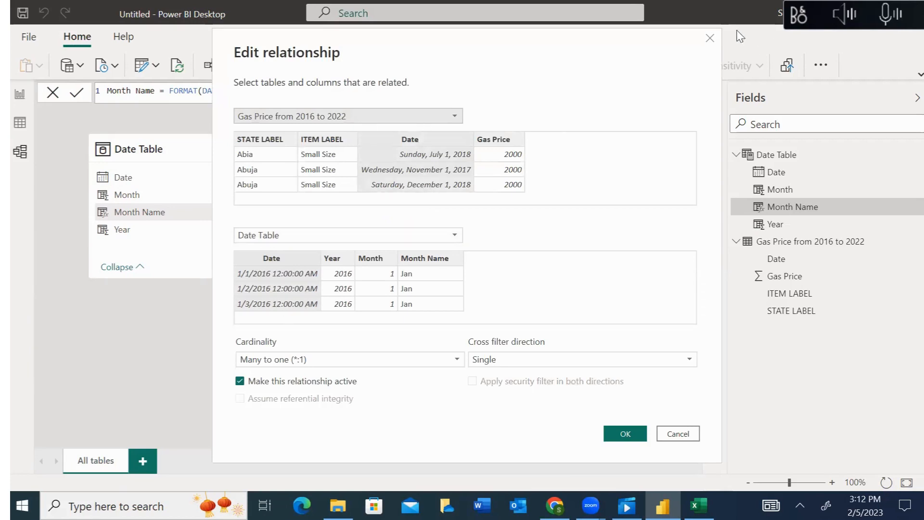
left_click(710, 38)
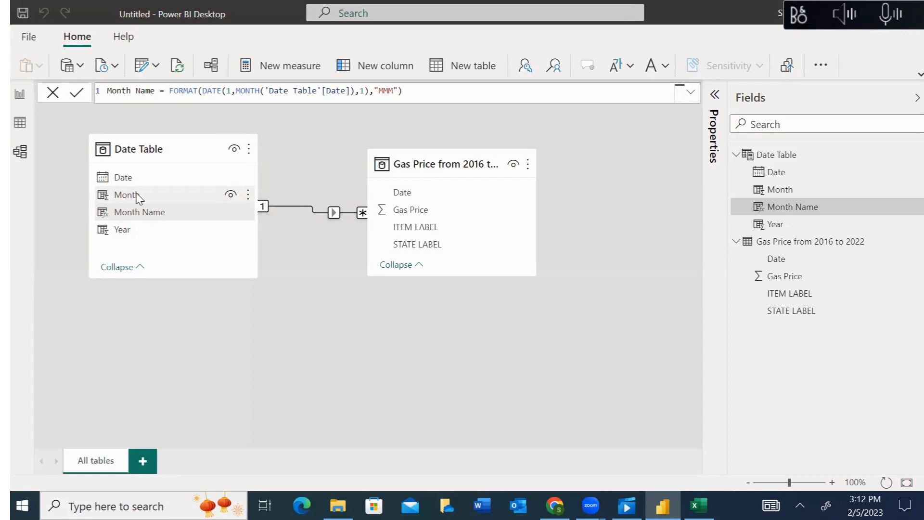
Step: Hide the Date Table's Month column from the report and check the report's field list
left_click(230, 196)
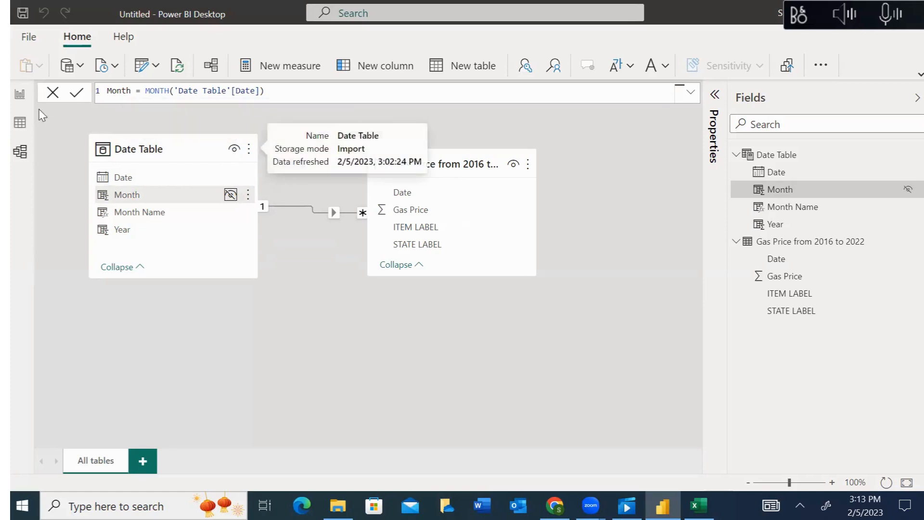
left_click(20, 97)
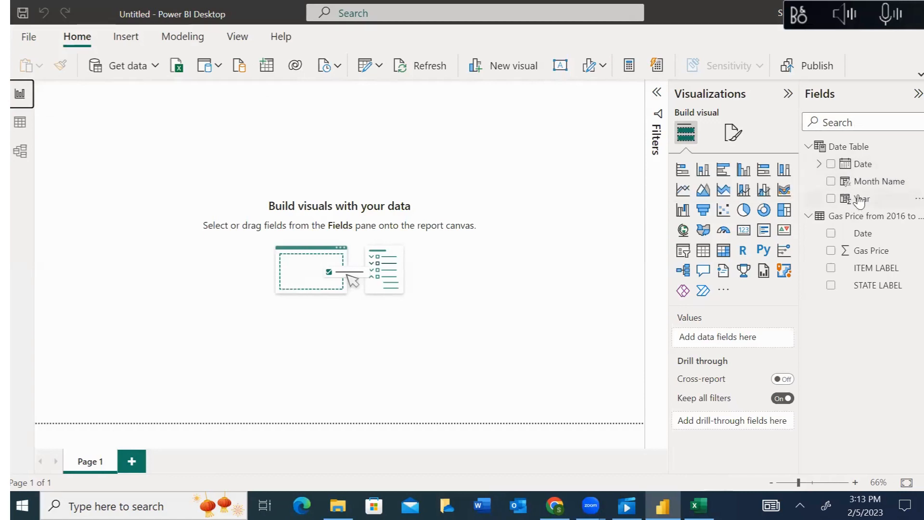
Step: Create a hierarchy from the Date Table's Year column and add the Month Name and Date columns to it as lower levels
left_click(912, 204)
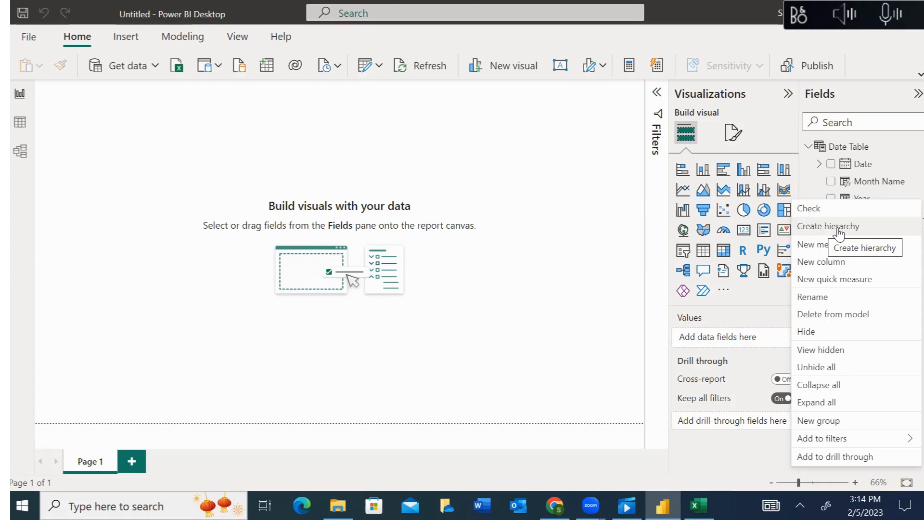
left_click(842, 228)
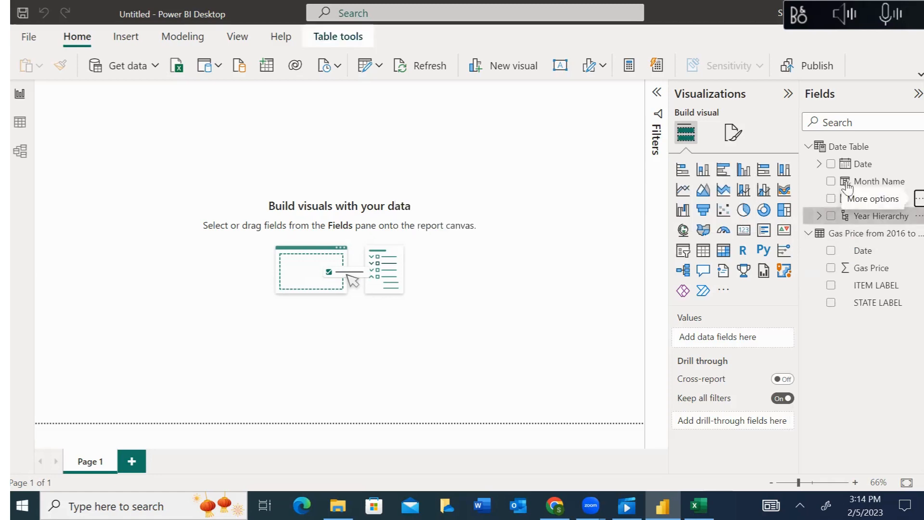
left_click(912, 187)
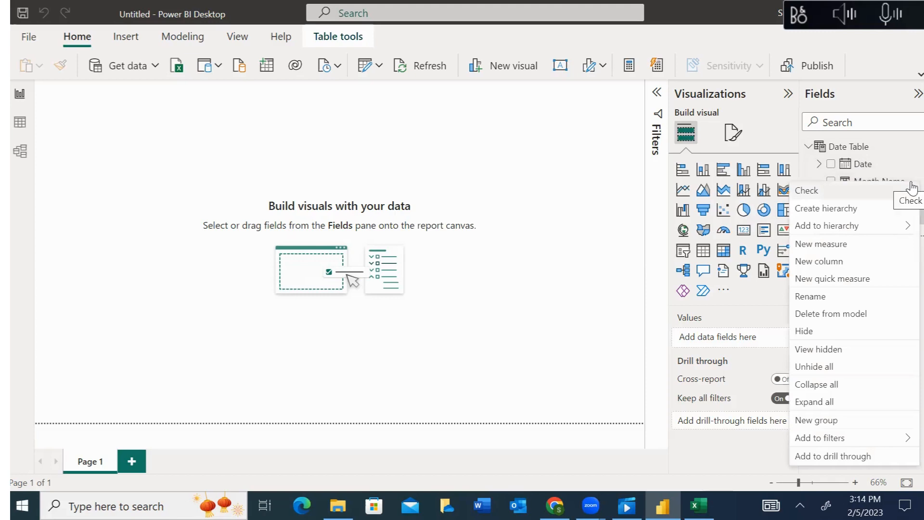
mouse_move(822, 230)
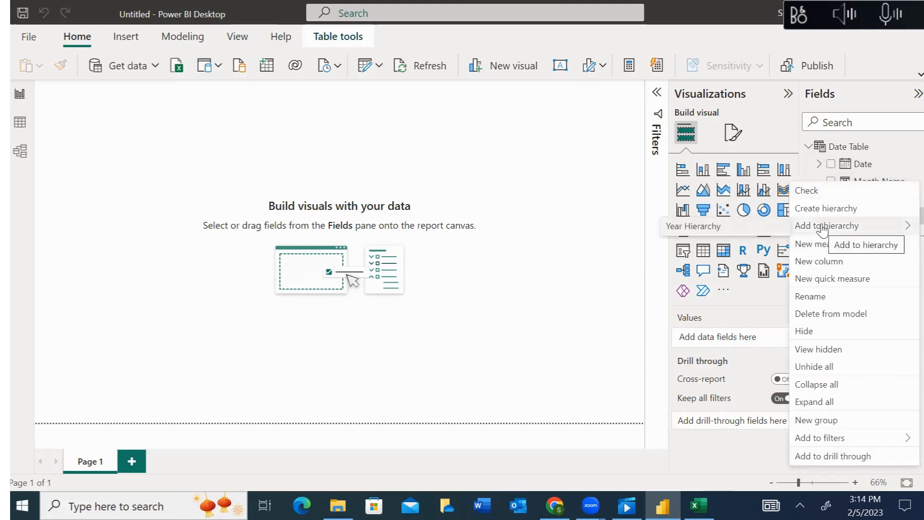
left_click(695, 227)
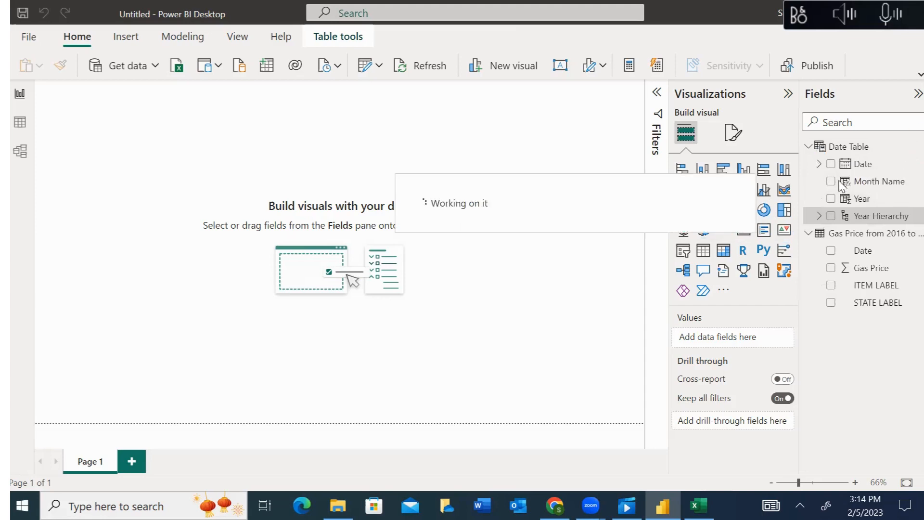
left_click(918, 181)
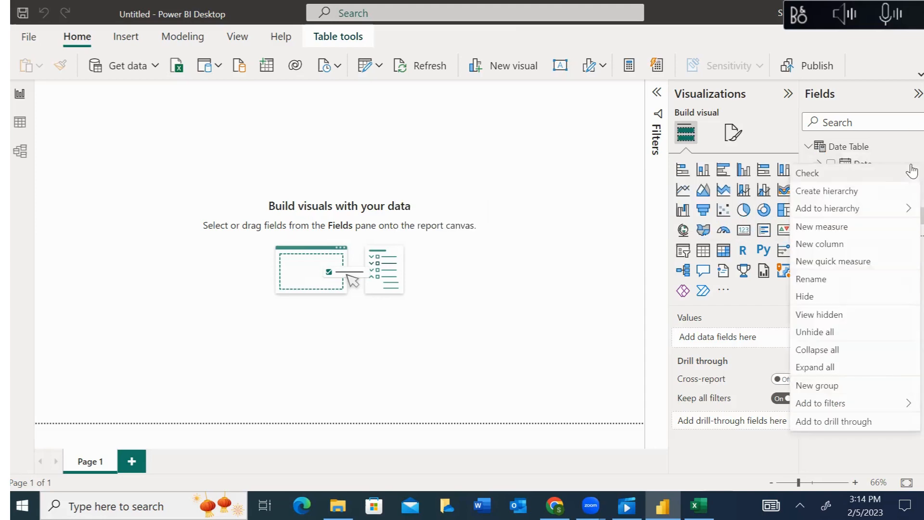
mouse_move(835, 213)
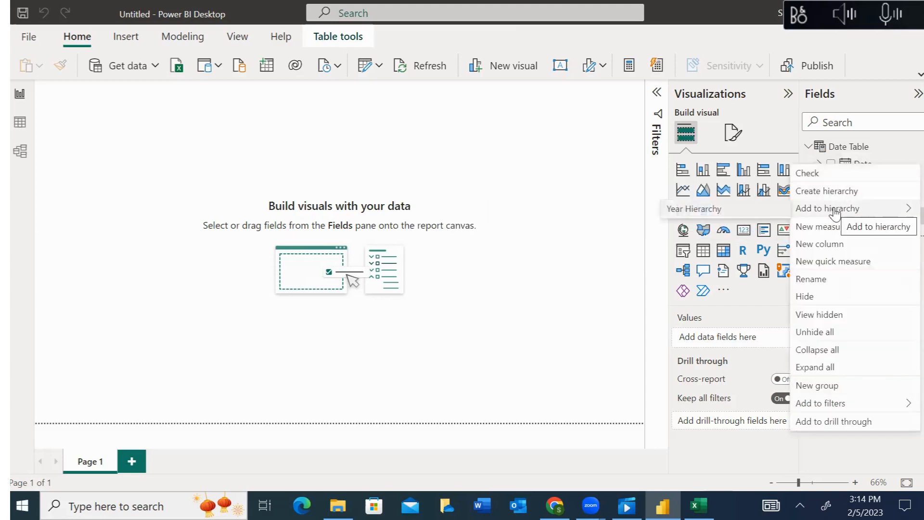
left_click(753, 209)
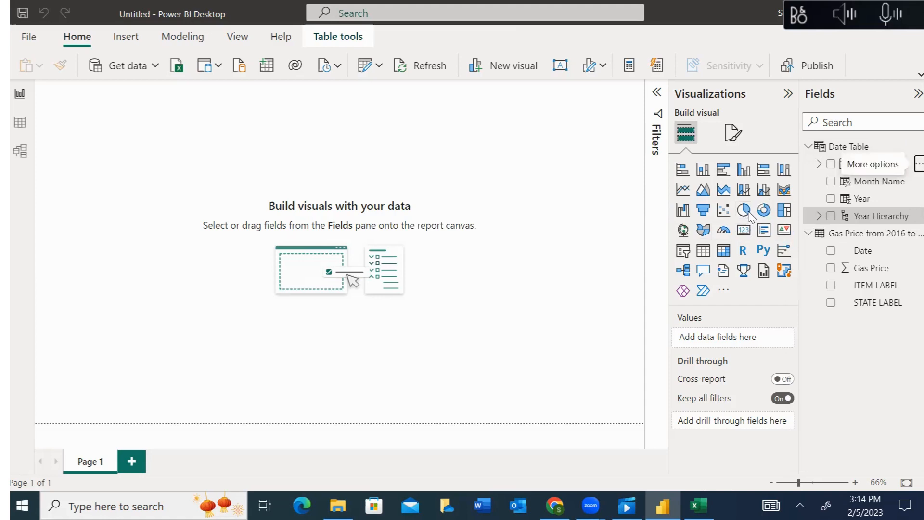
Step: Expand the Year Hierarchy to check its levels, and collapse both tables in the report's field list
left_click(819, 217)
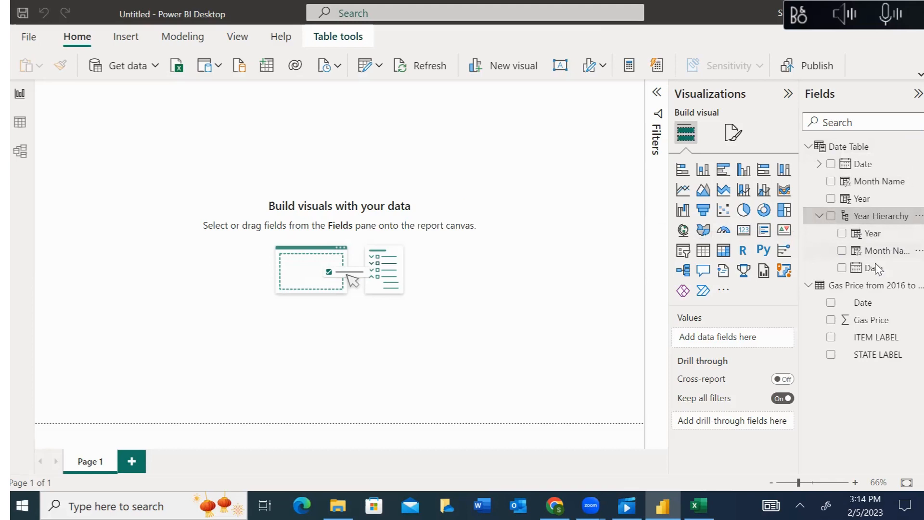
left_click_drag(884, 215, 910, 226)
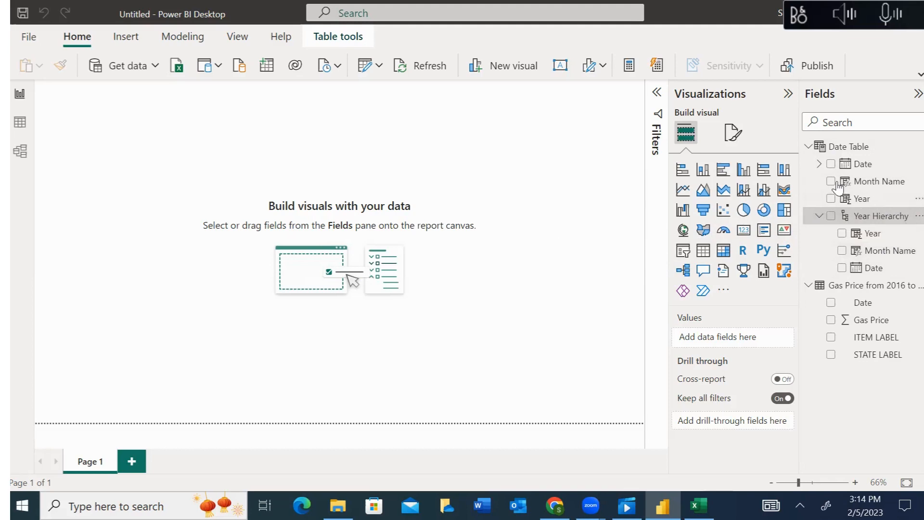
left_click(809, 147)
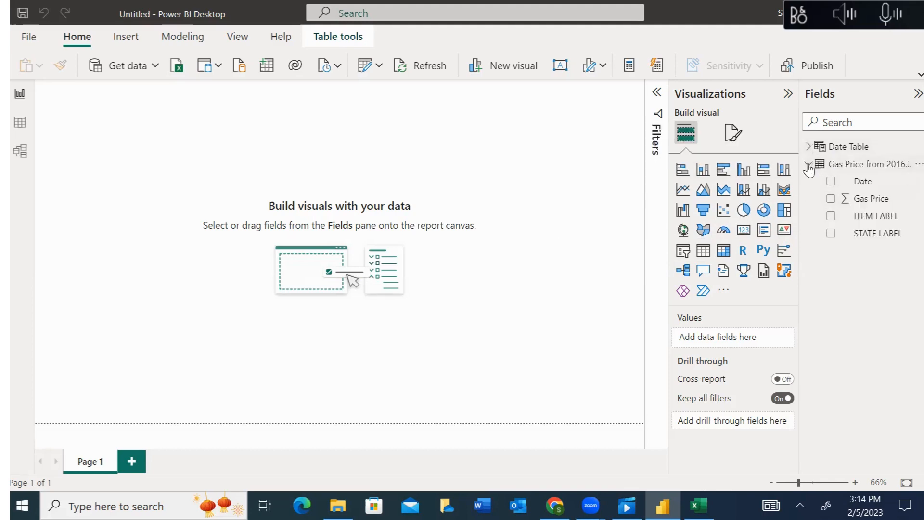
left_click(809, 164)
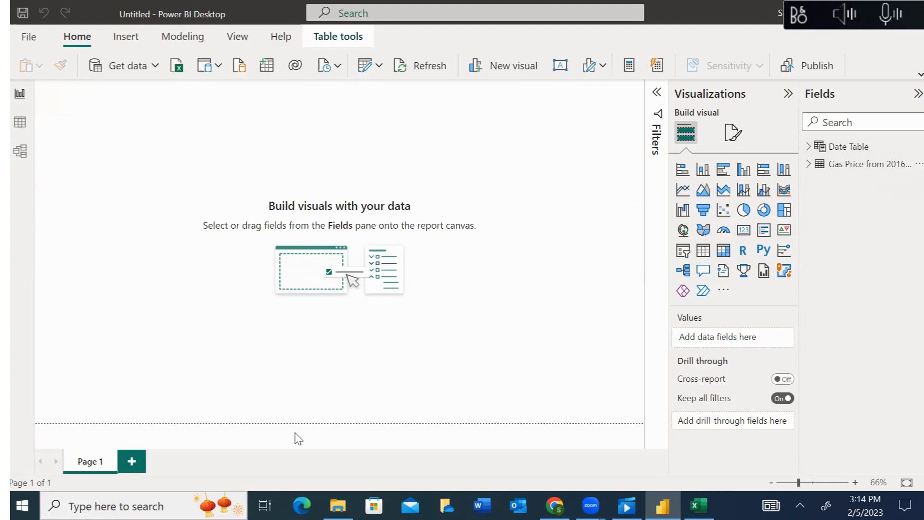
Step: Review the Date Table's rows, the table relationship in the model diagram and the Gas Price table's data rows
left_click(18, 123)
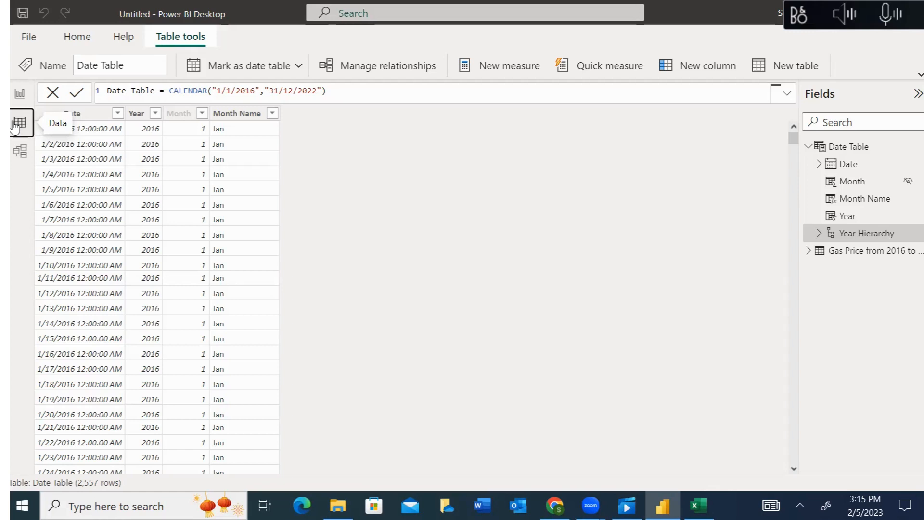
left_click(20, 151)
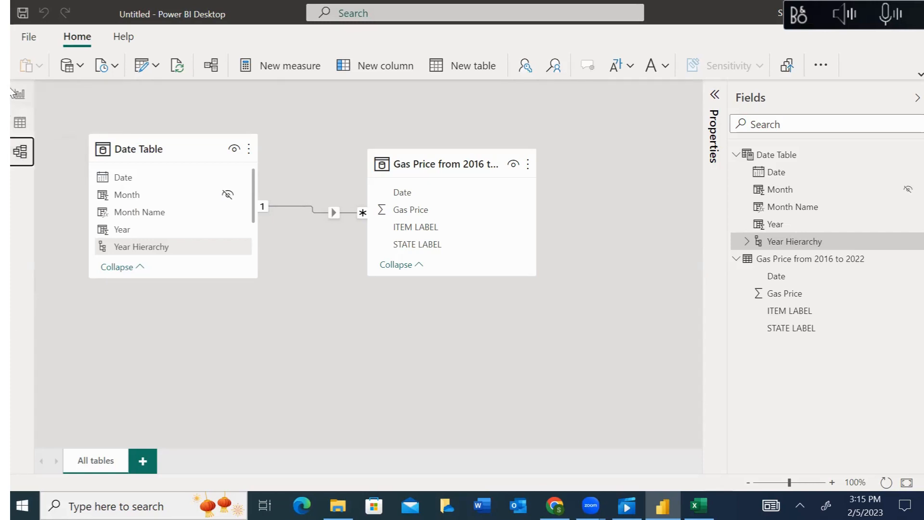
left_click(19, 121)
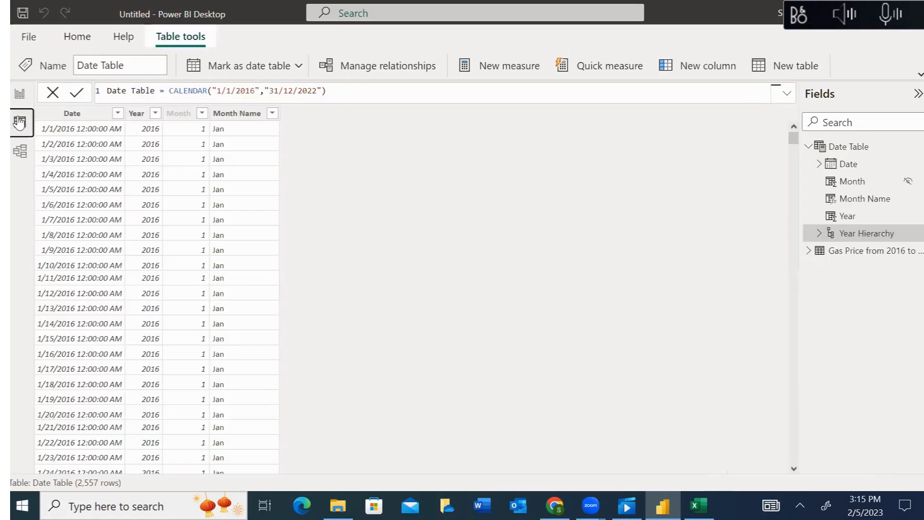
left_click(17, 94)
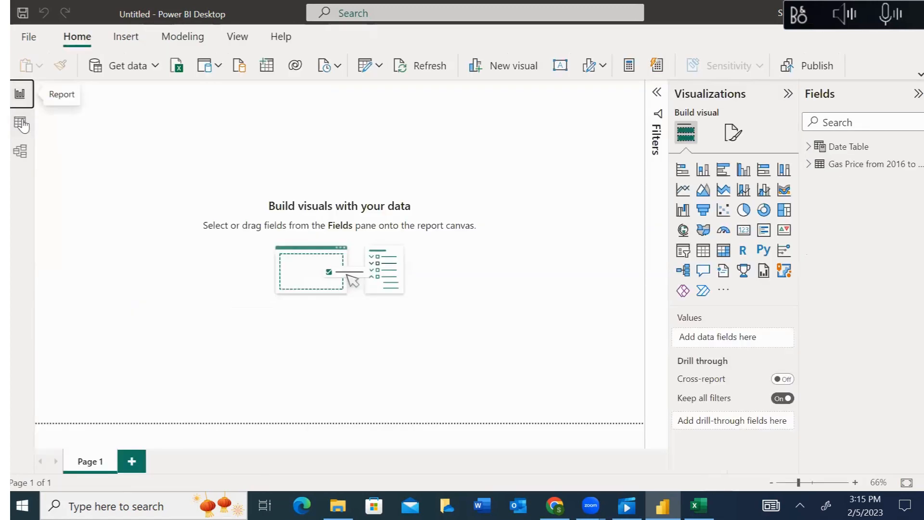
left_click(21, 123)
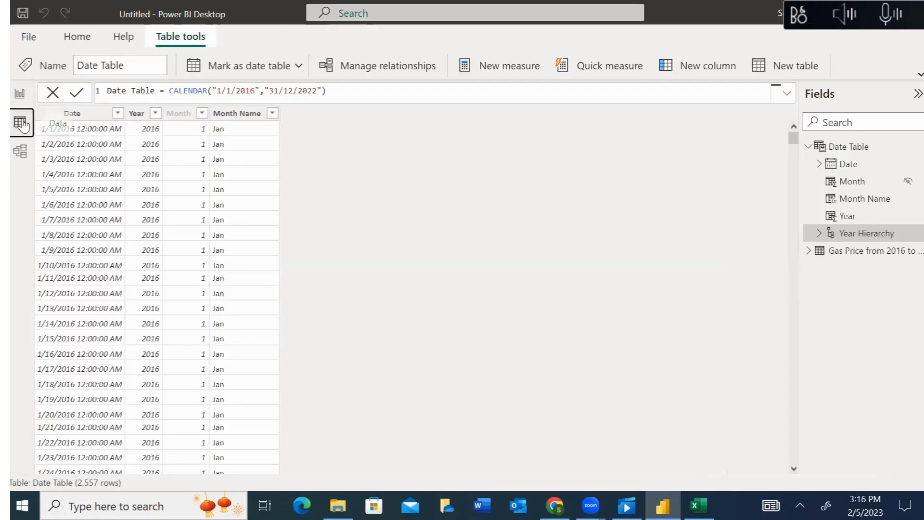
left_click(19, 152)
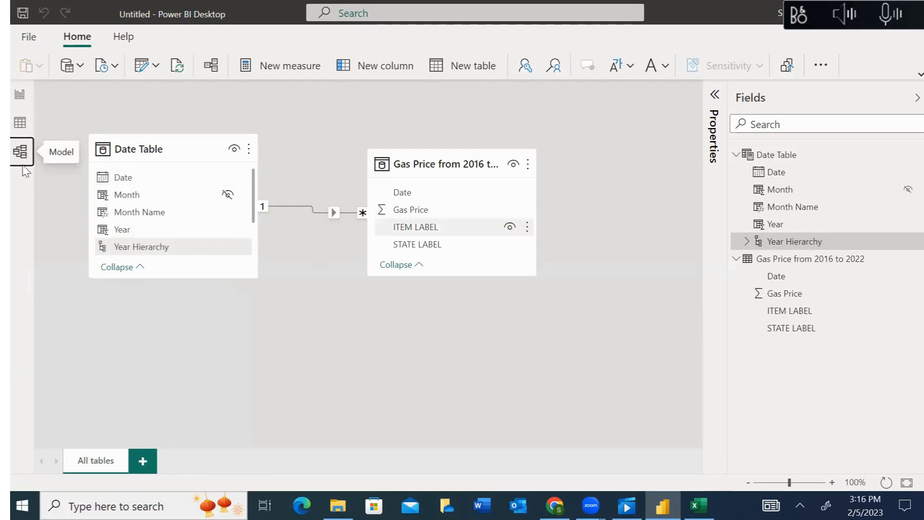
left_click(21, 124)
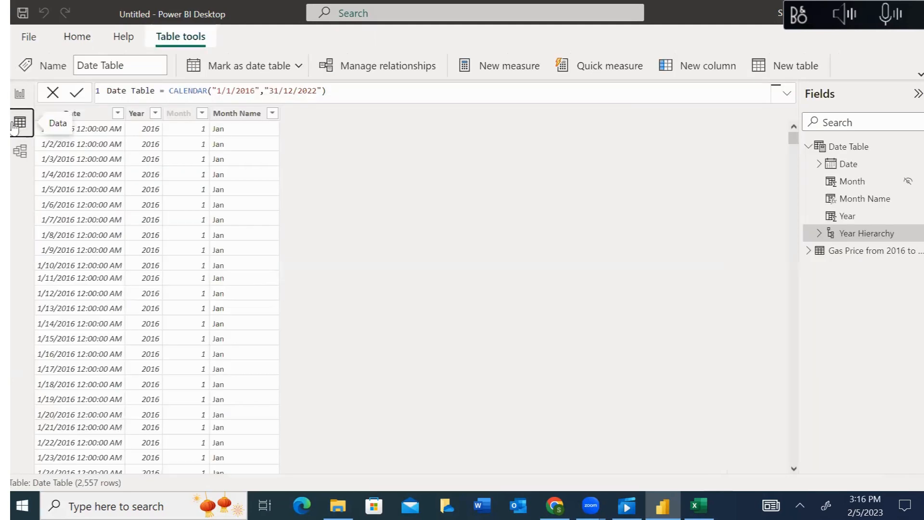
left_click(808, 148)
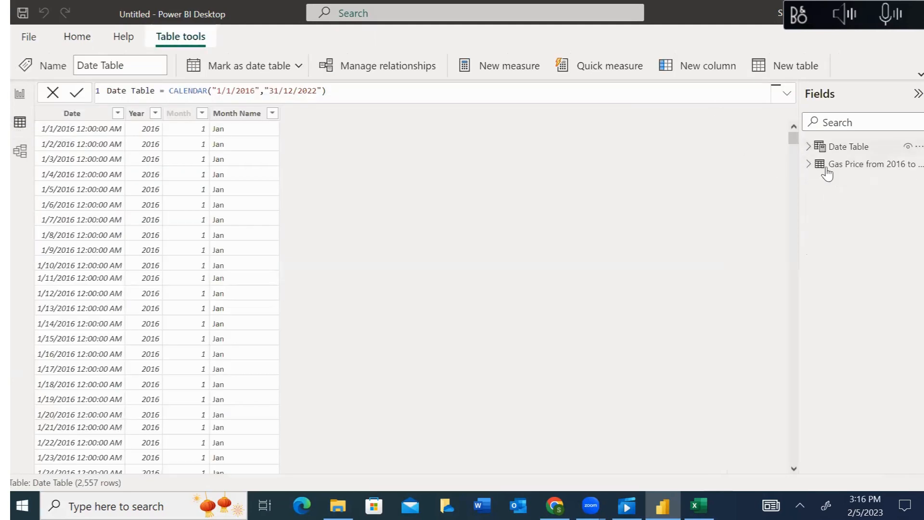
left_click(850, 166)
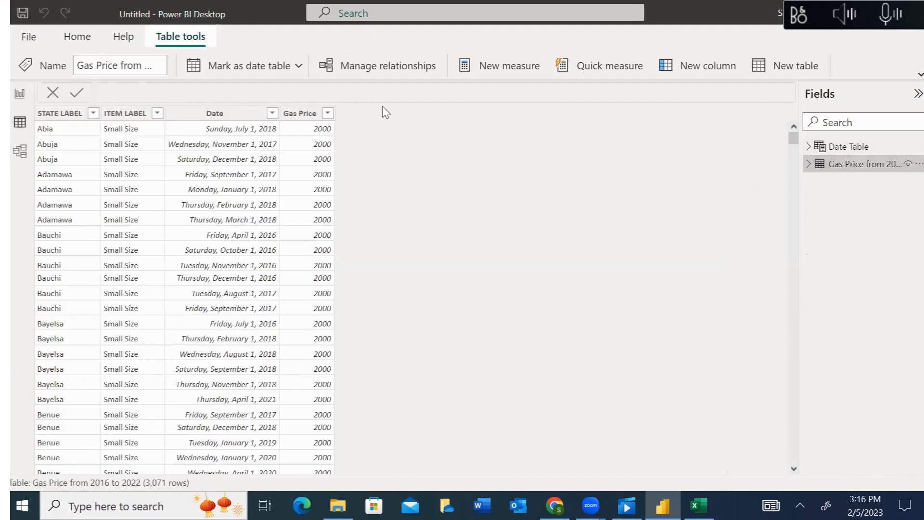
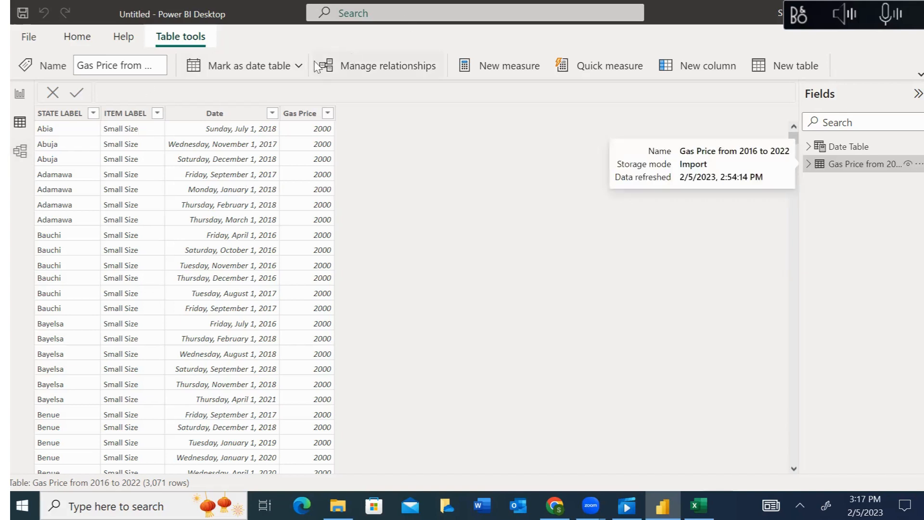
Step: Try a manually entered table in Power Query with a States column holding Abia and Lagos, and discard it
left_click(20, 93)
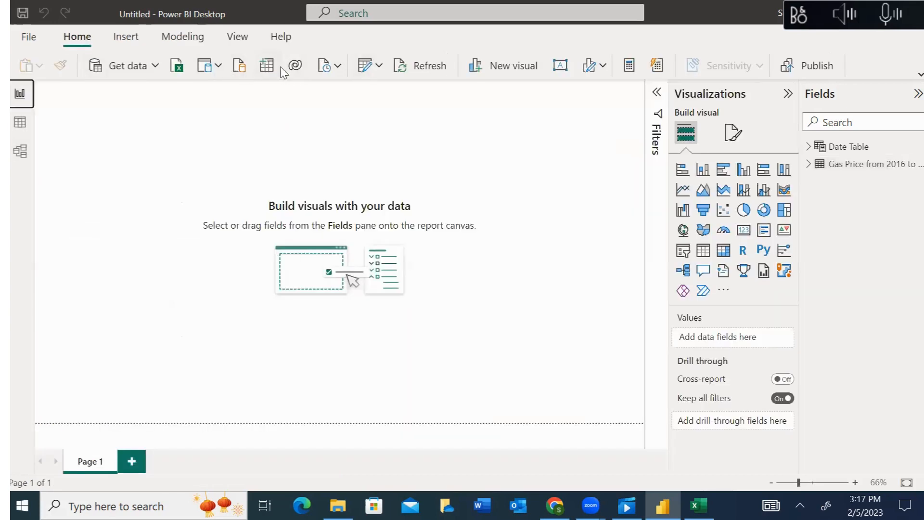
left_click(379, 66)
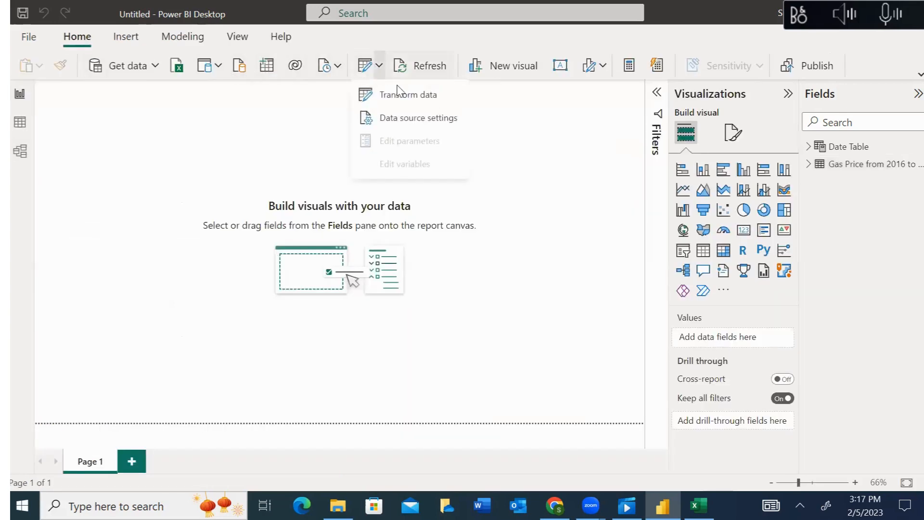
left_click(404, 95)
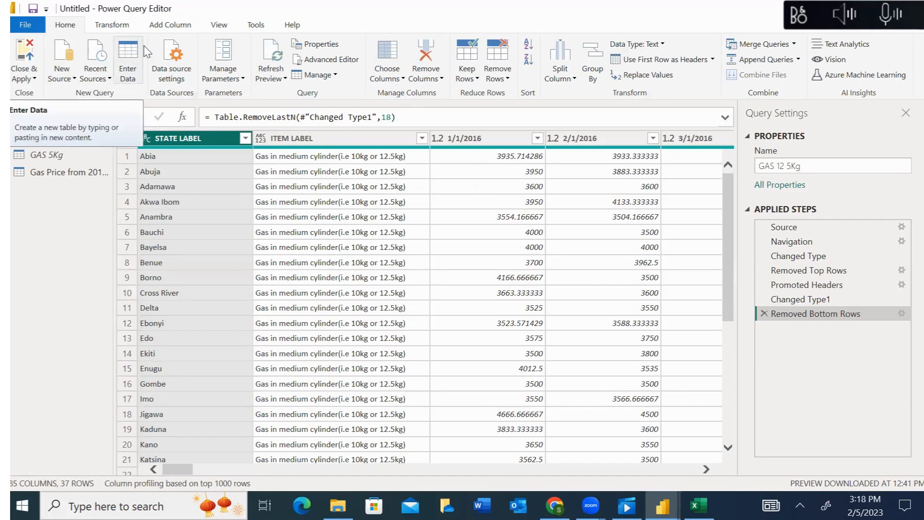
left_click(135, 57)
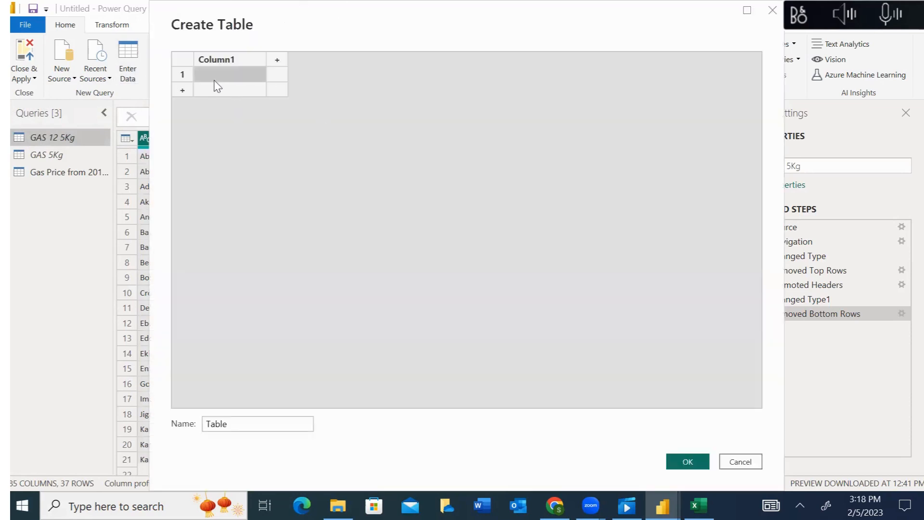
left_click(218, 58)
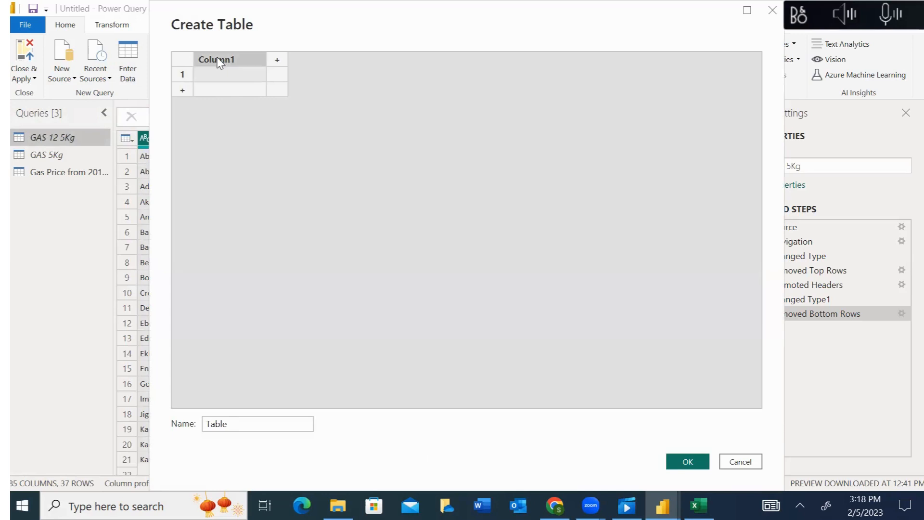
type("State")
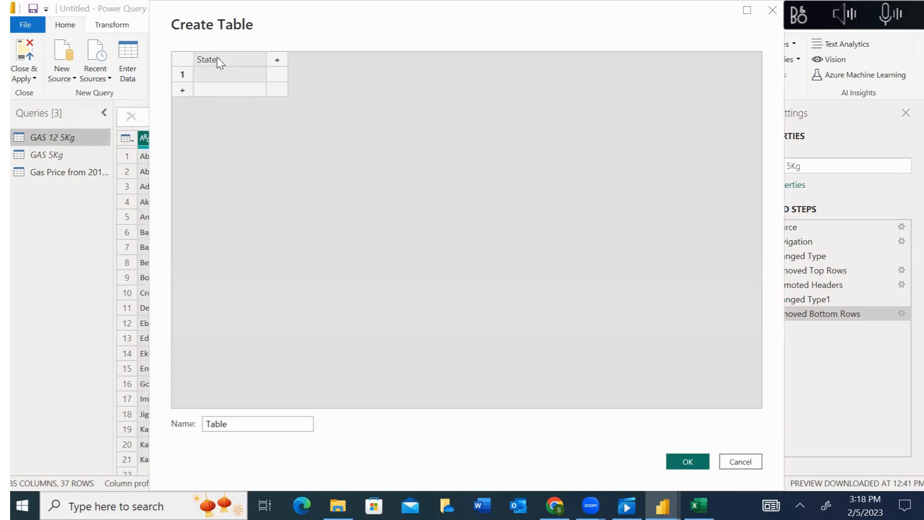
key("Return")
type("ABi")
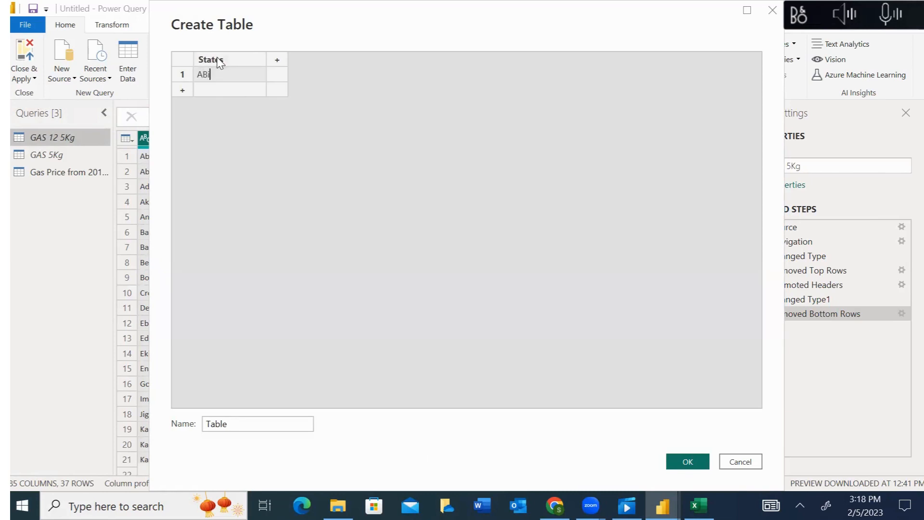
type("a")
key("Return")
type("Lagos")
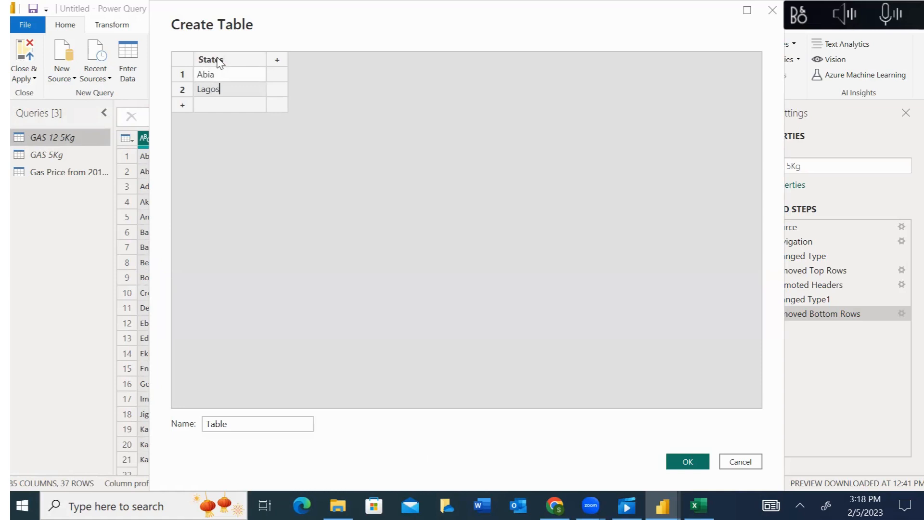
key("Return")
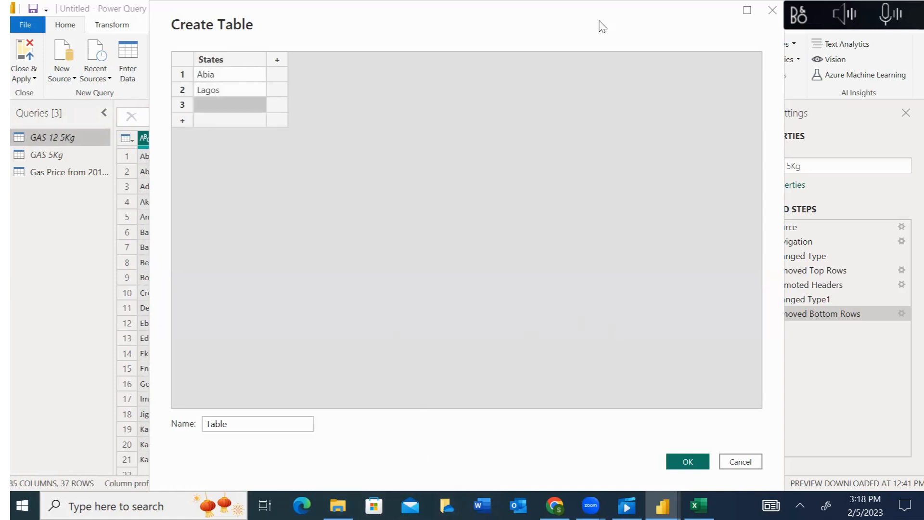
left_click(773, 9)
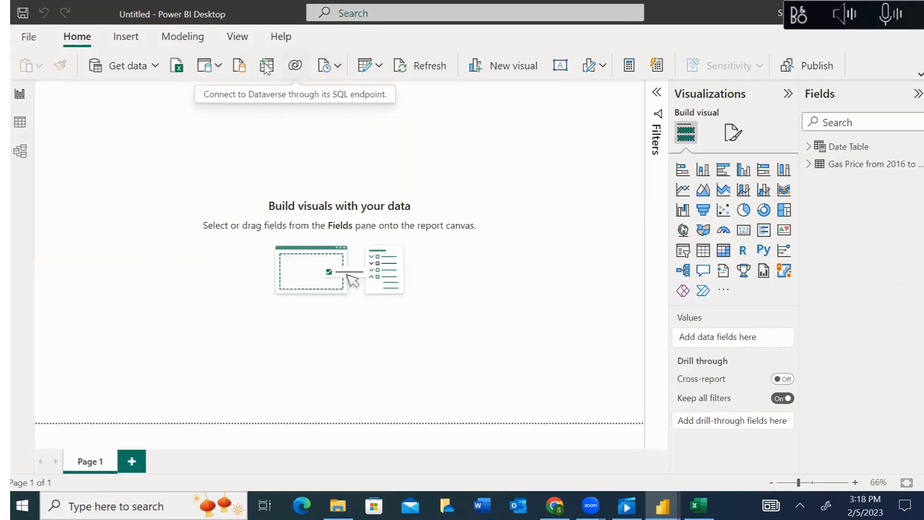
Step: Show the options for transforming the report's data
left_click(378, 67)
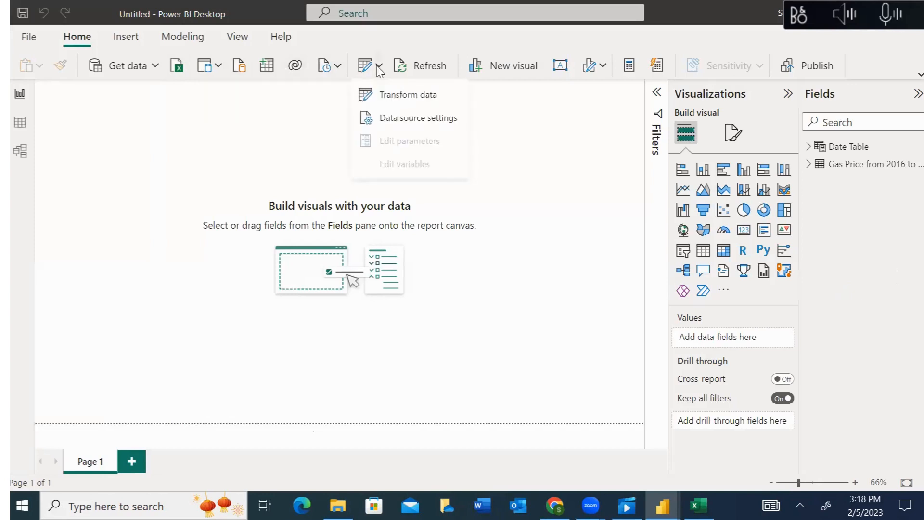
Step: Open the Power Query Editor and copy the STATE LABEL column of the GAS 12 5Kg query
left_click(387, 94)
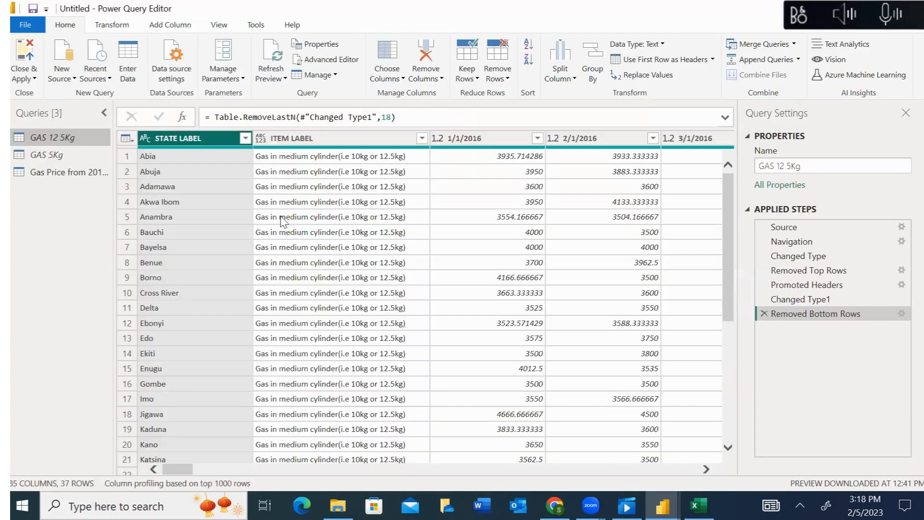
left_click(172, 159)
left_click(177, 138)
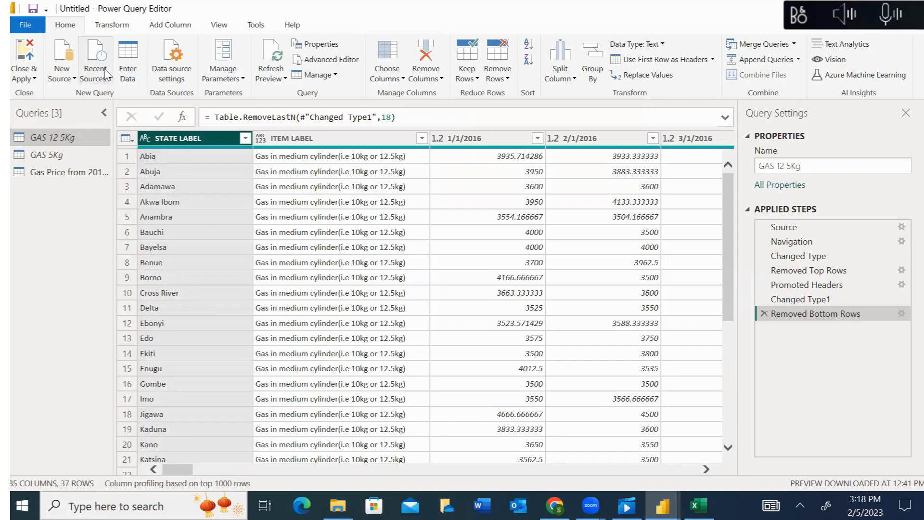
Step: Start a manually entered table, rename its first column States, and paste the copied state labels into it
left_click(129, 58)
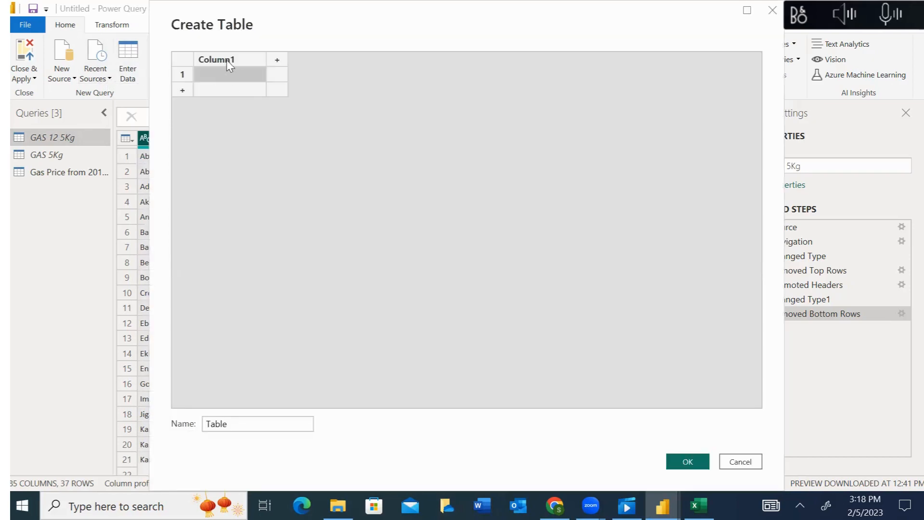
double_click(225, 60)
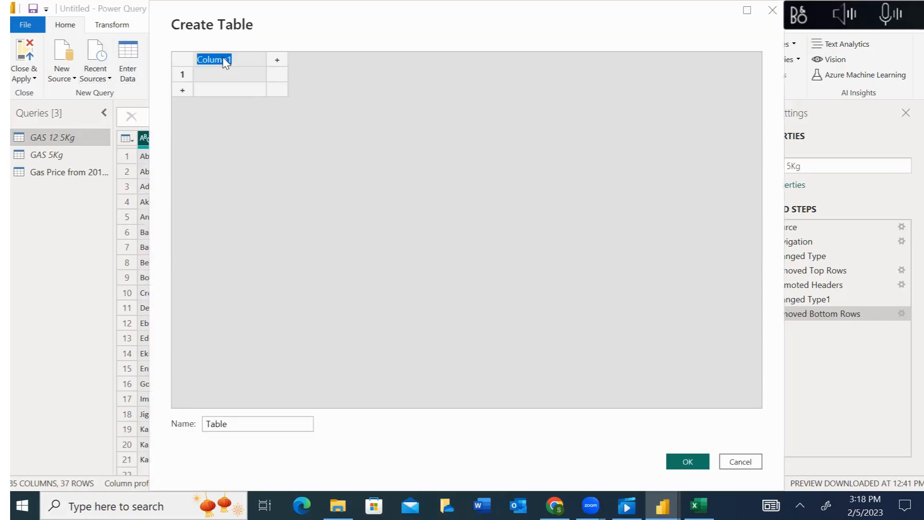
type("States")
left_click(227, 74)
key("ctrl+v")
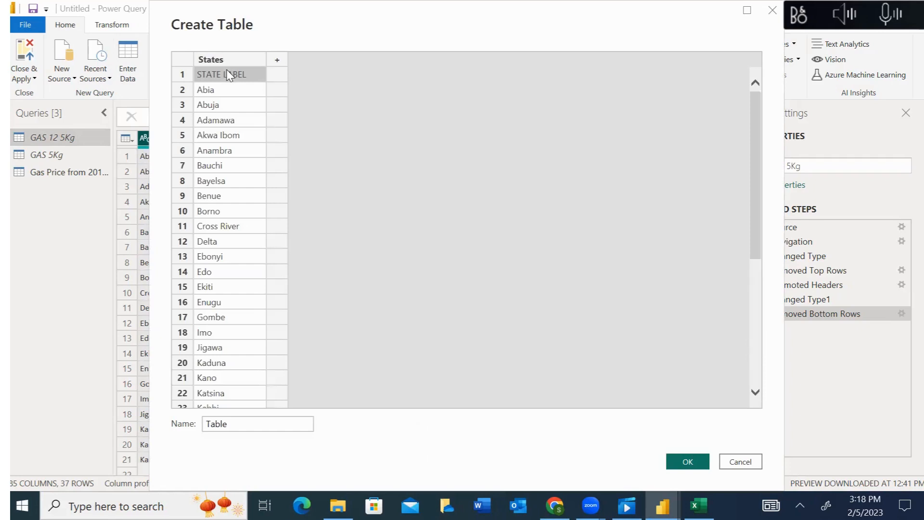
Step: Name the new table Region
double_click(250, 425)
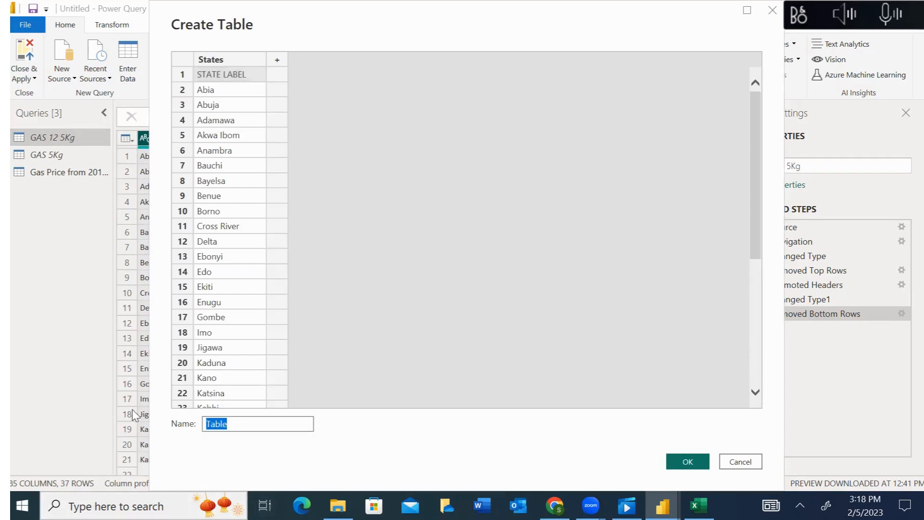
type("Reig")
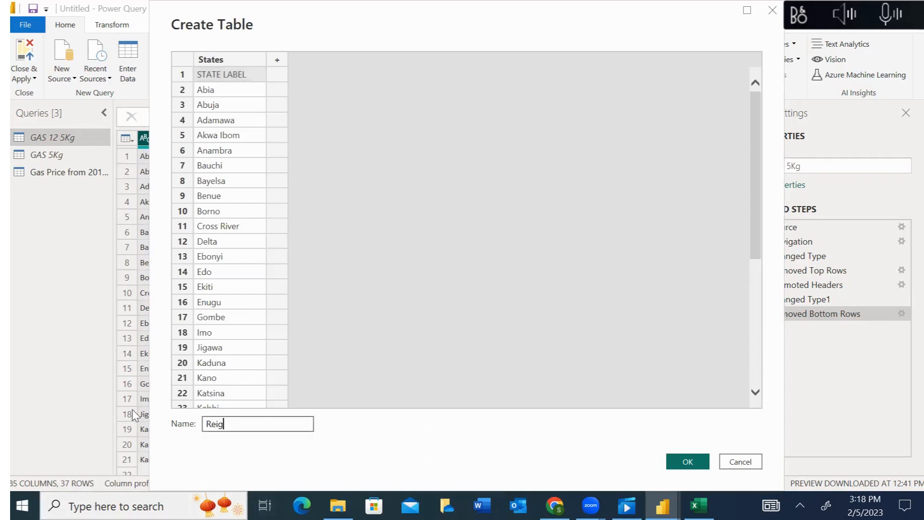
key("BackSpace")
key("BackSpace")
type("gion")
Step: Add a second column to the new table and name it Region
left_click(277, 61)
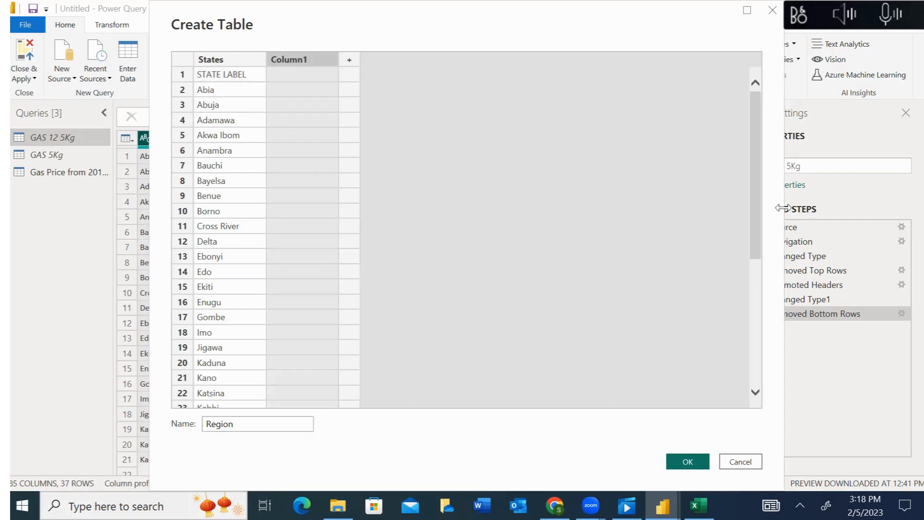
left_click_drag(755, 205, 766, 392)
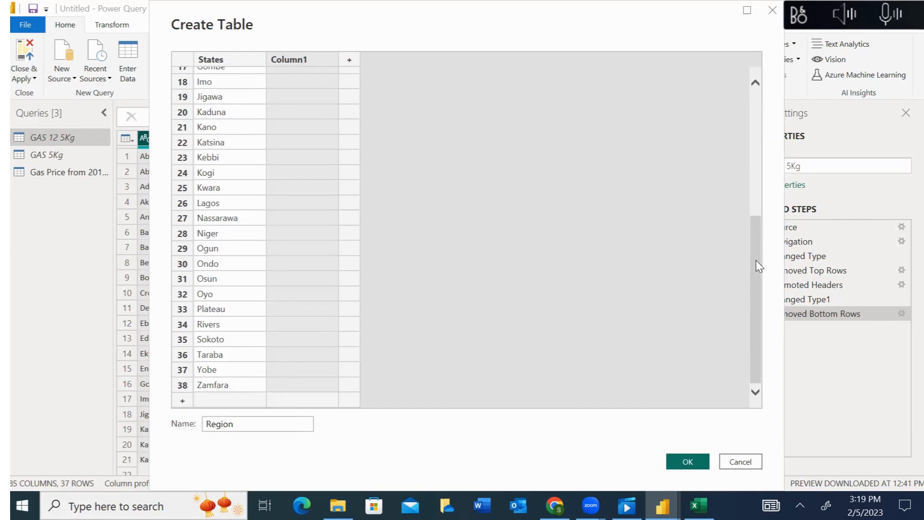
left_click_drag(755, 260, 739, 96)
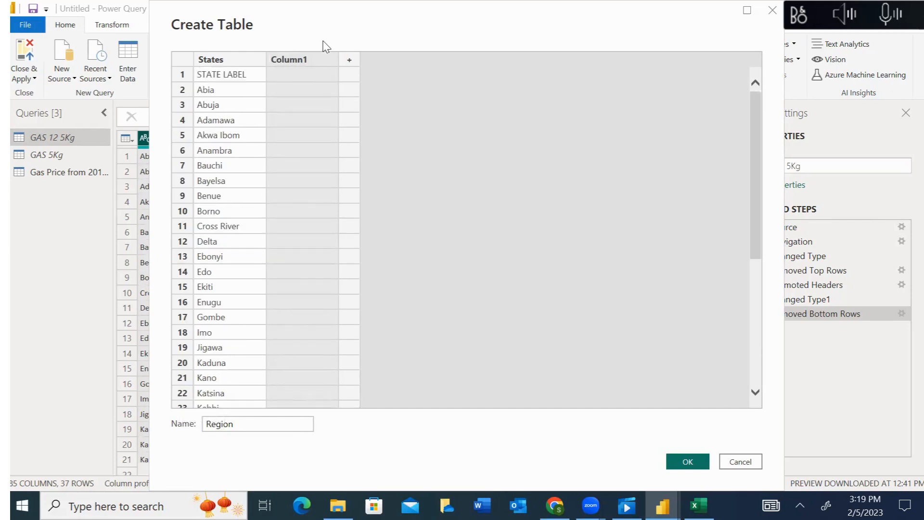
double_click(307, 60)
type("Region")
key("Return")
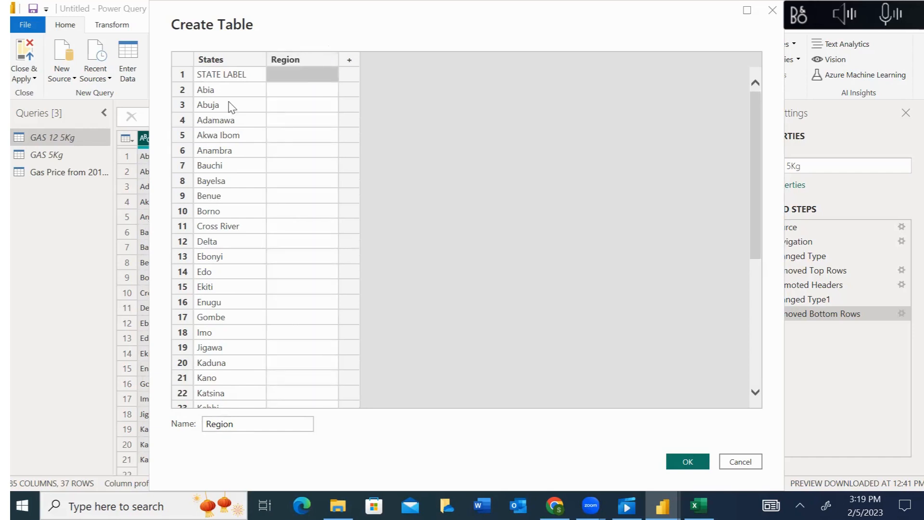
Step: Delete the first row containing the pasted STATE LABEL header and check the remaining list of states
left_click(221, 82)
right_click(221, 81)
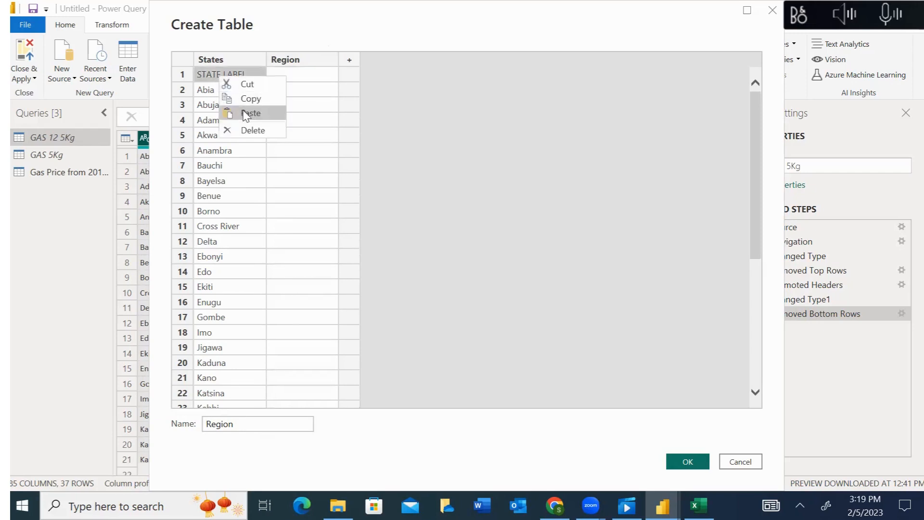
left_click(185, 79)
right_click(185, 79)
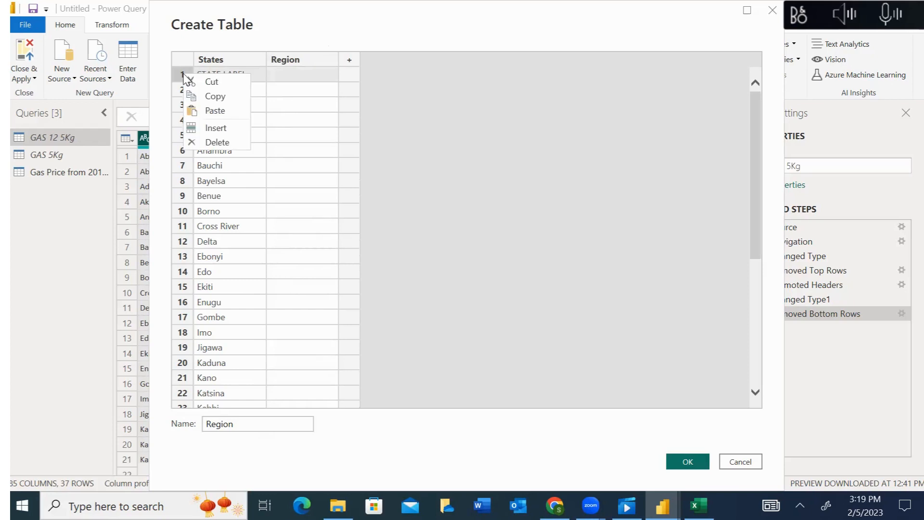
left_click(221, 141)
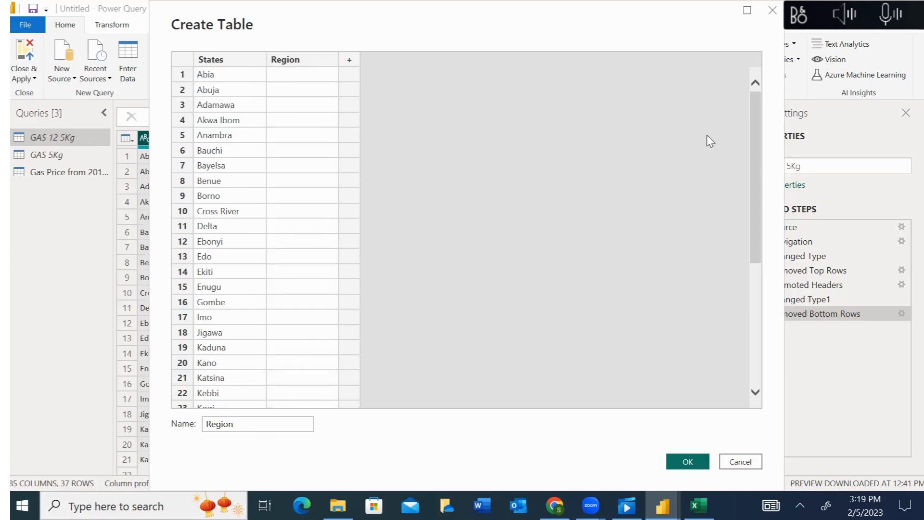
scroll(765, 262, "down", 5)
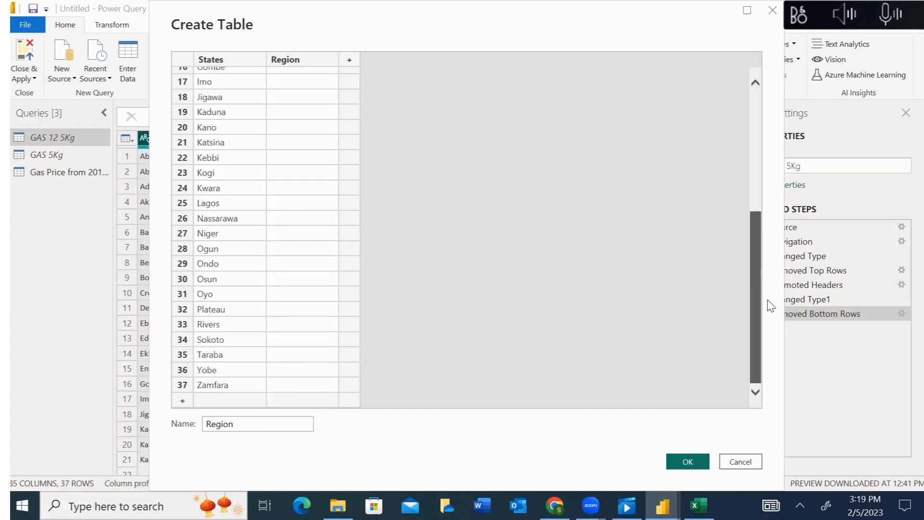
scroll(765, 151, "up", 5)
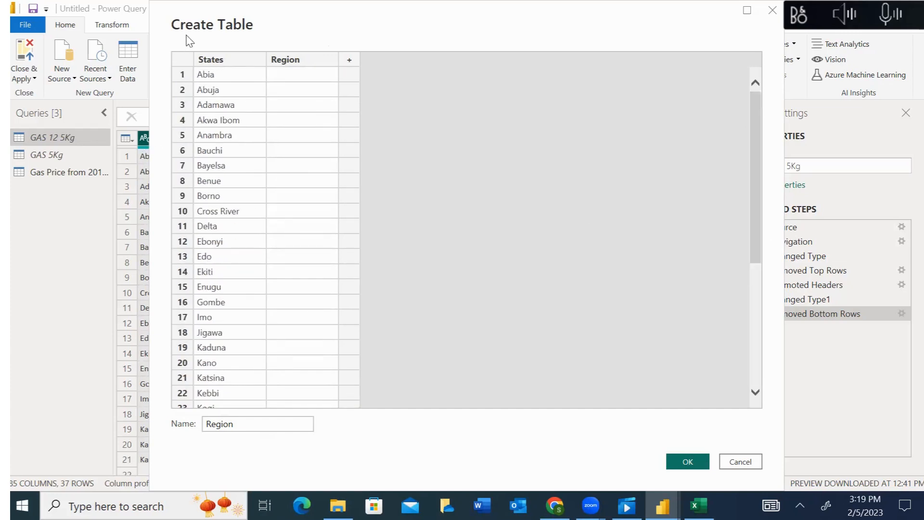
Step: Enter South East as the region for Abia and FCT for Abuja
left_click(306, 79)
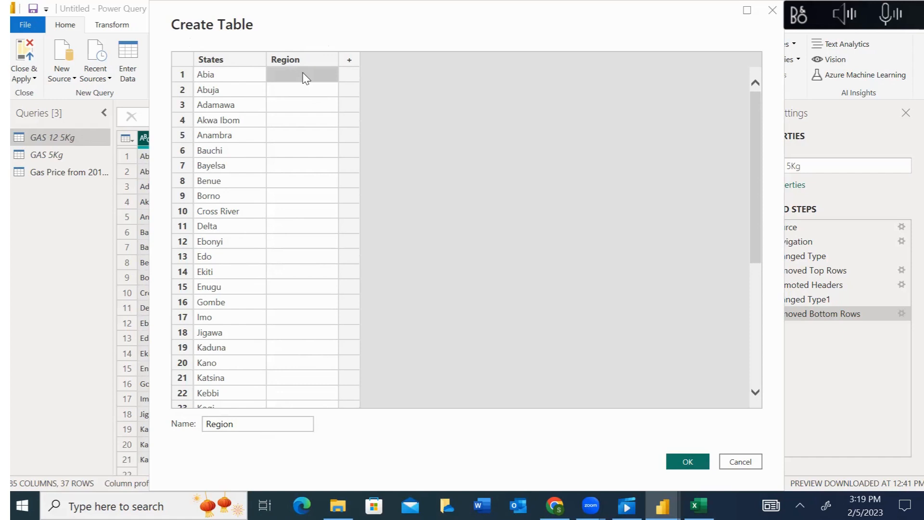
type("South ")
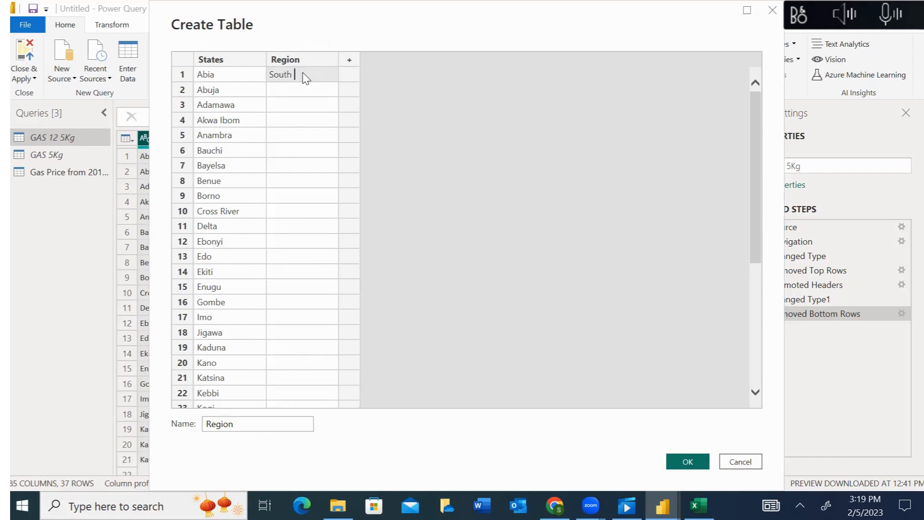
type("East")
key("Return")
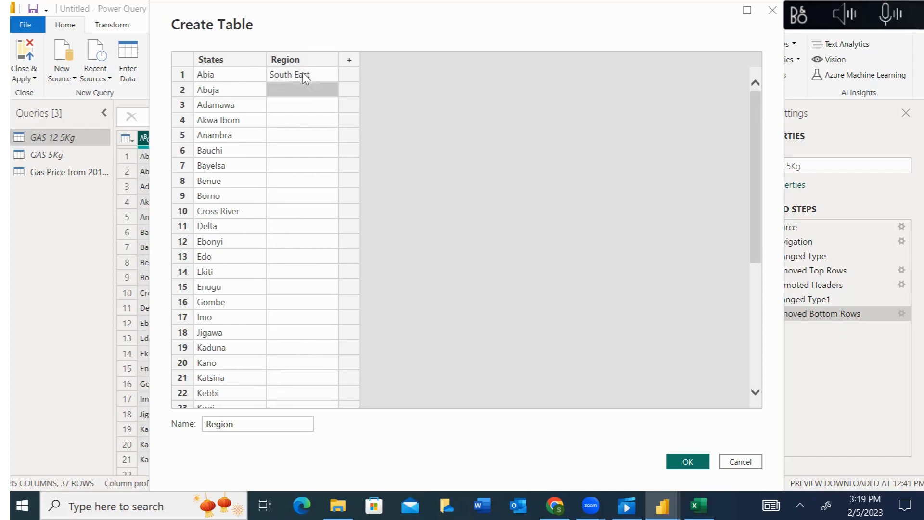
type("FCT")
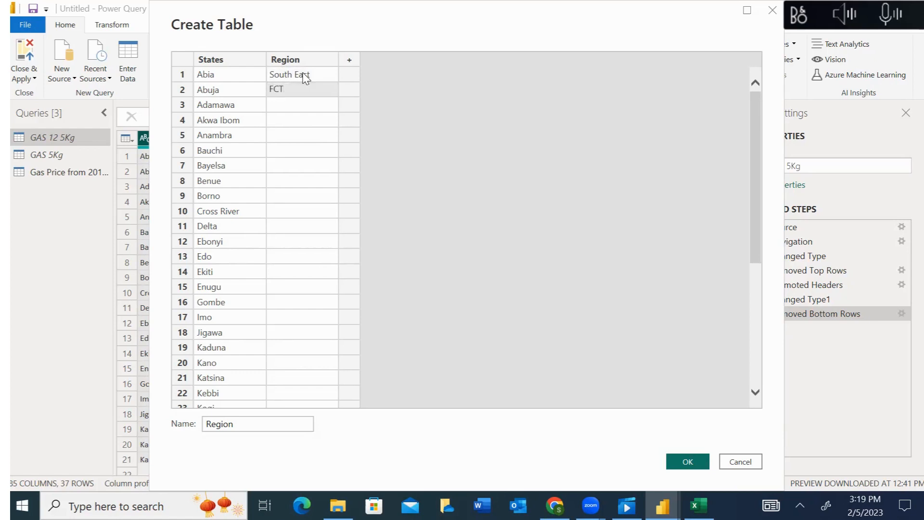
key("Return")
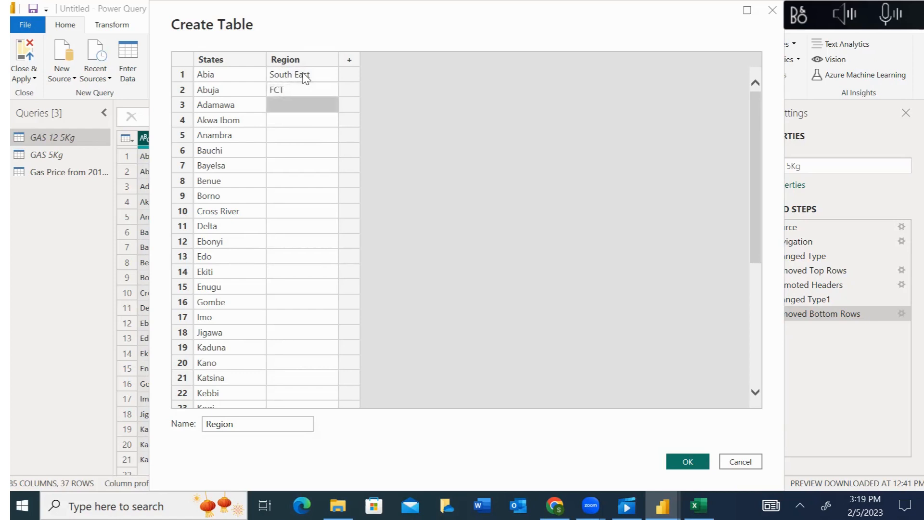
Step: Enter North East as the region for Adamawa, with both words capitalized
type("north")
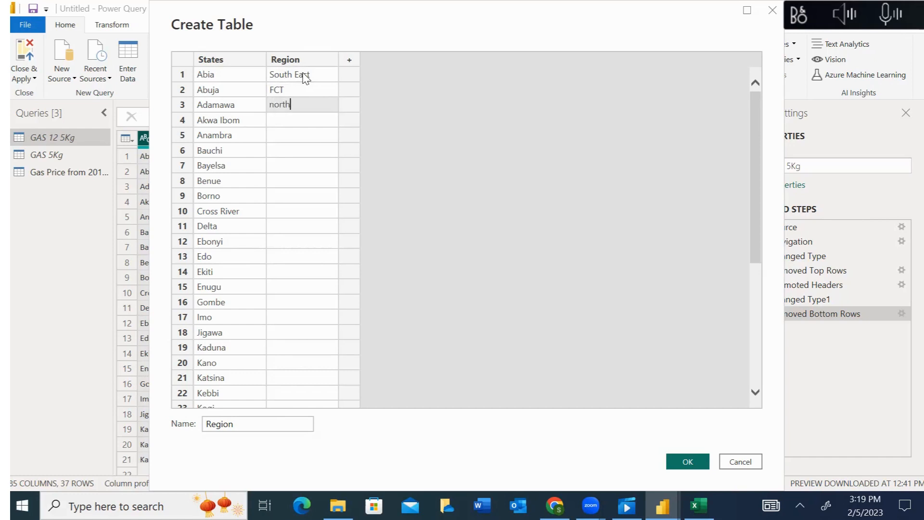
key("BackSpace")
key("BackSpace")
key("BackSpace")
key("BackSpace")
key("BackSpace")
type("North")
key("BackSpace")
key("BackSpace")
type("th East")
key("Return")
Step: Enter South South as the region for Akwa Ibom and South East for Anambra
type("S")
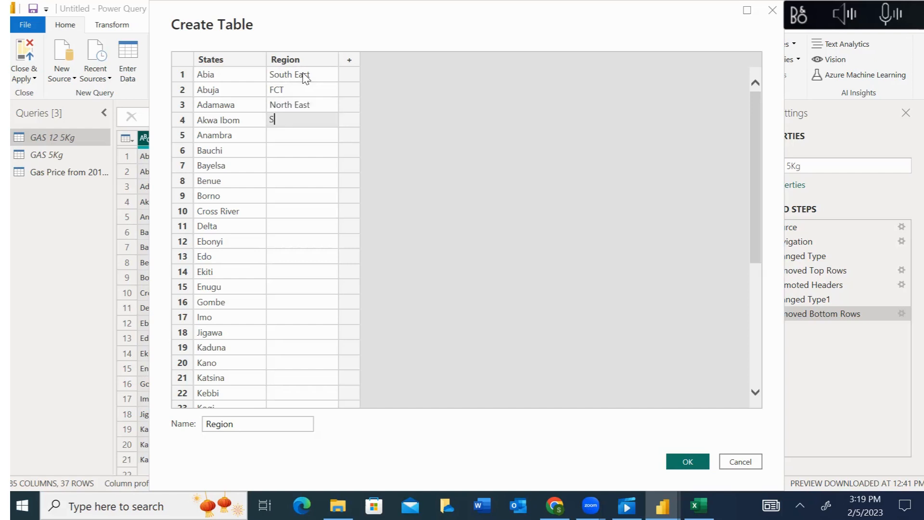
type("outh South")
key("Return")
type("South")
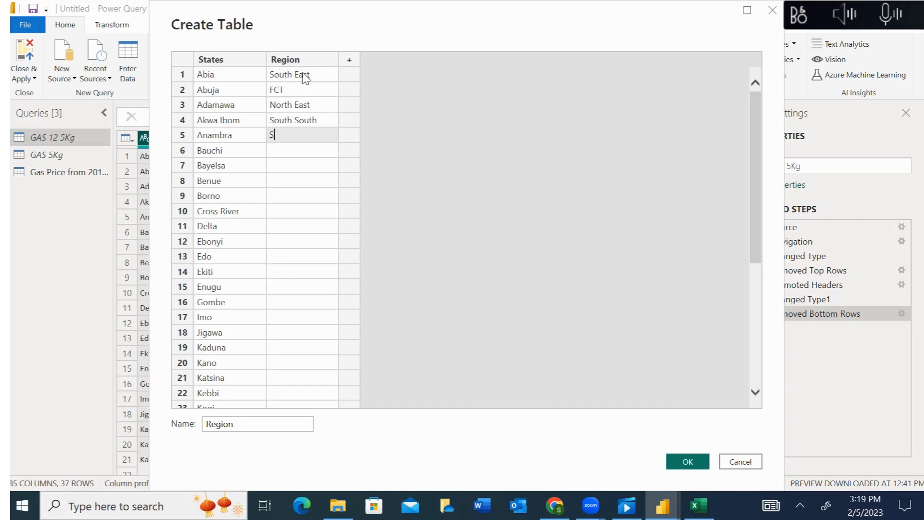
type("East")
key("Return")
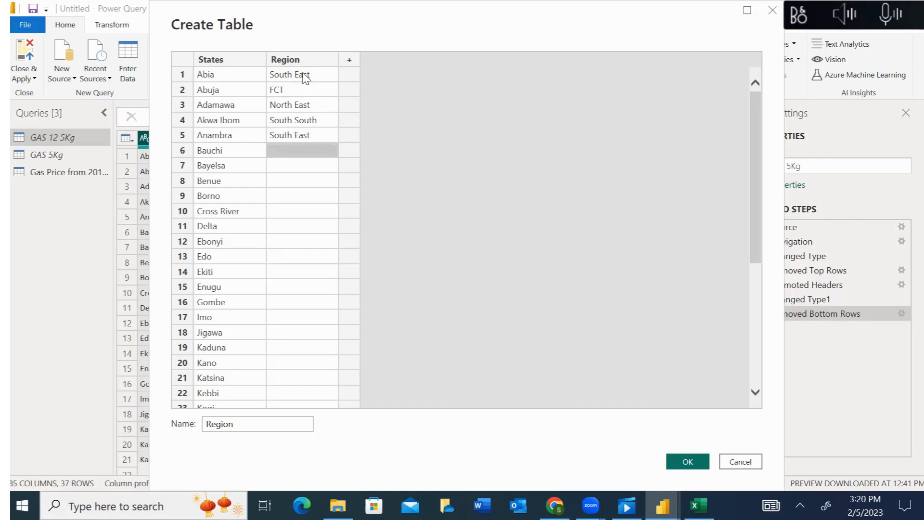
Step: Enter North West as the region for Bauchi
type("N")
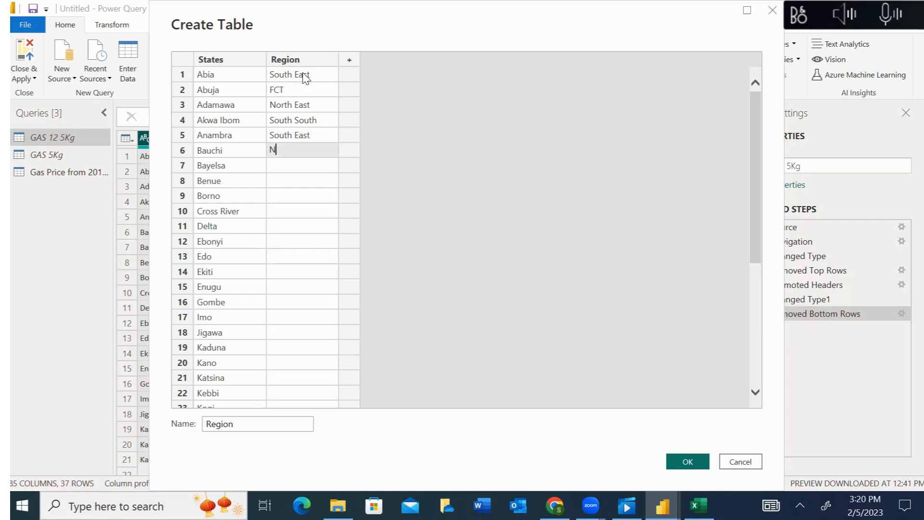
type("orth West")
key("Return")
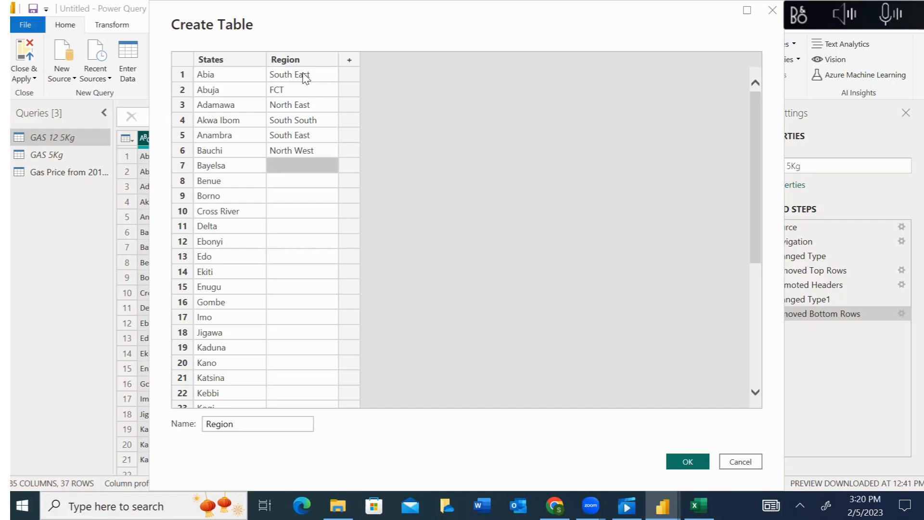
Step: Enter South South as the region for Bayelsa
type("South Sout")
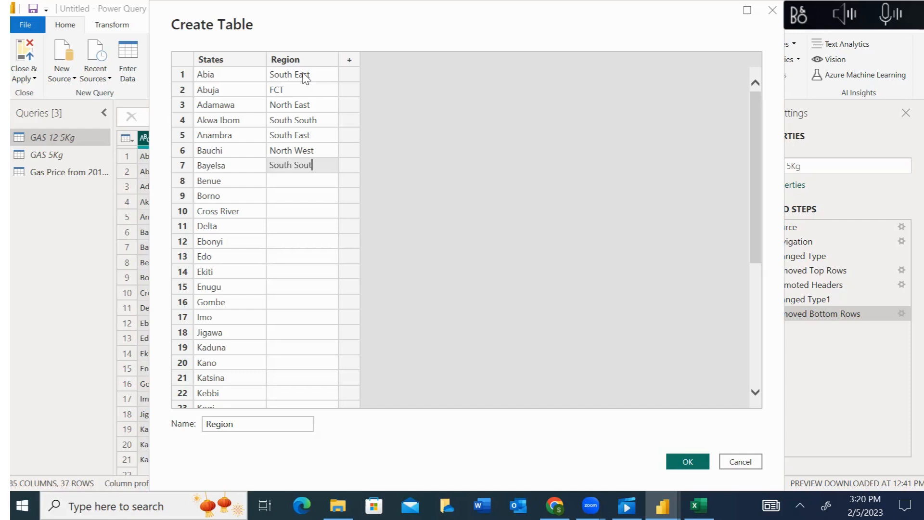
type("h")
key("Return")
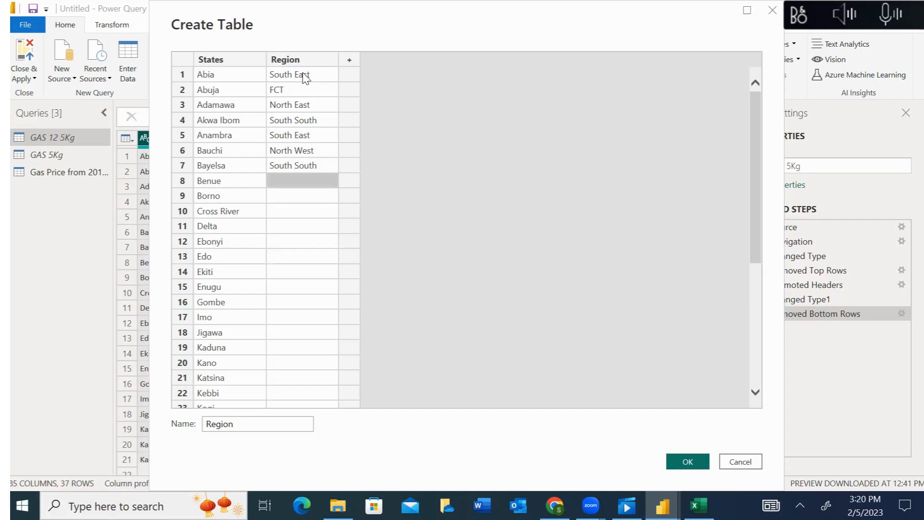
Step: Enter North in the region cell for Benue
type("Noet")
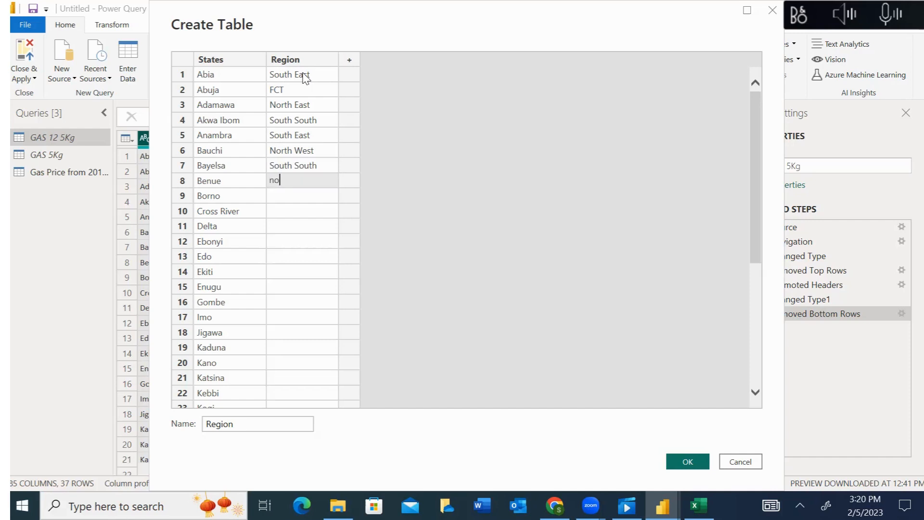
key("BackSpace")
key("BackSpace")
type("rth")
Step: Correct the region for Bauchi to North East
key("Up")
key("Up")
key("Up")
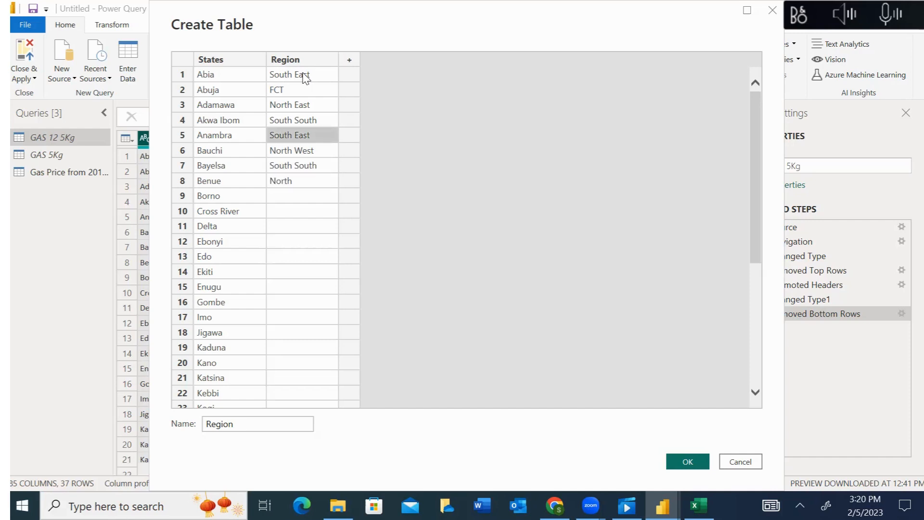
key("Down")
type("North East")
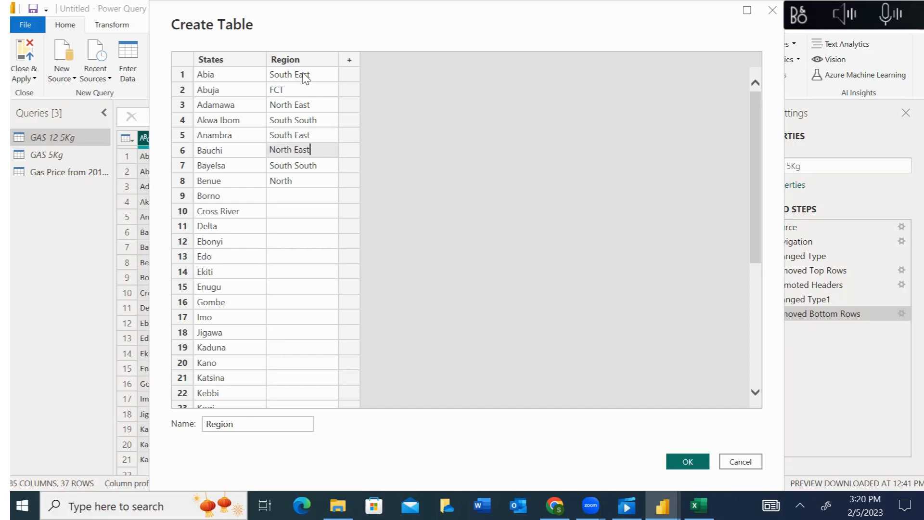
key("Return")
Step: Complete Benue's region as North Central and enter North East as the region for Borno
key("Down")
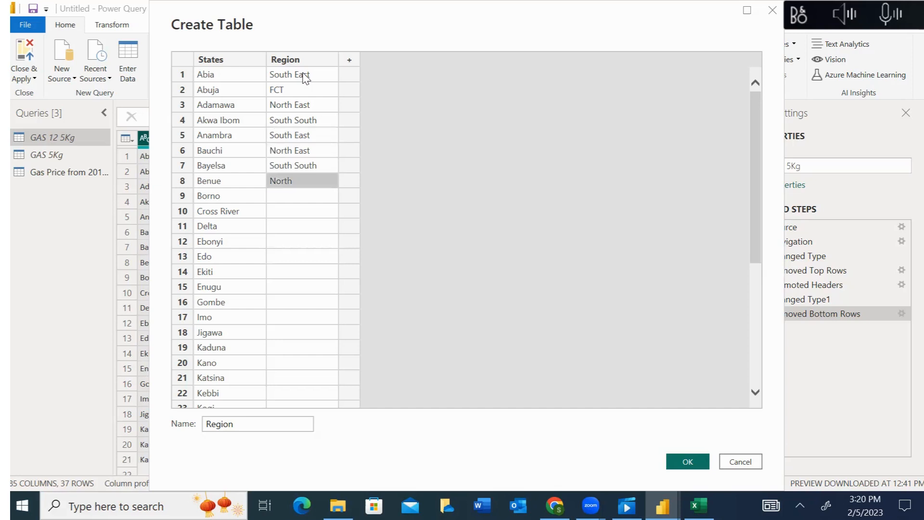
type("North Ce")
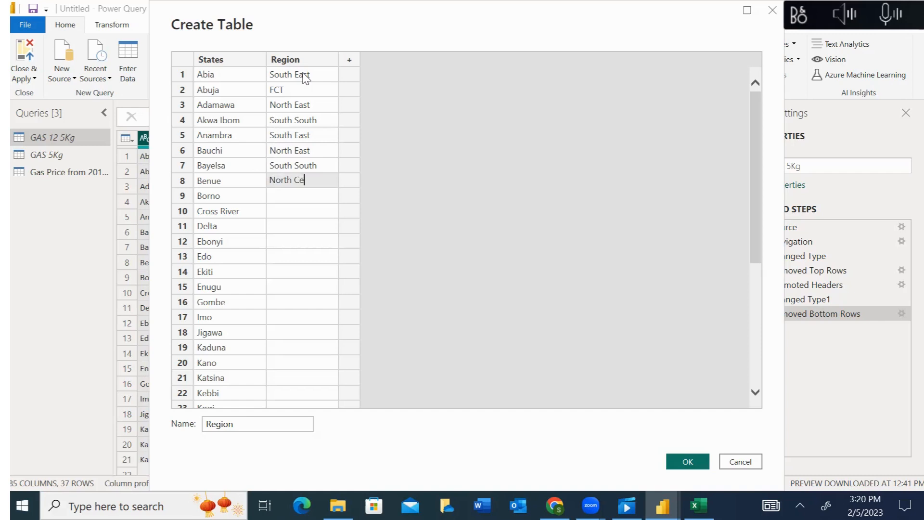
type("ntral")
key("Down")
type("North ")
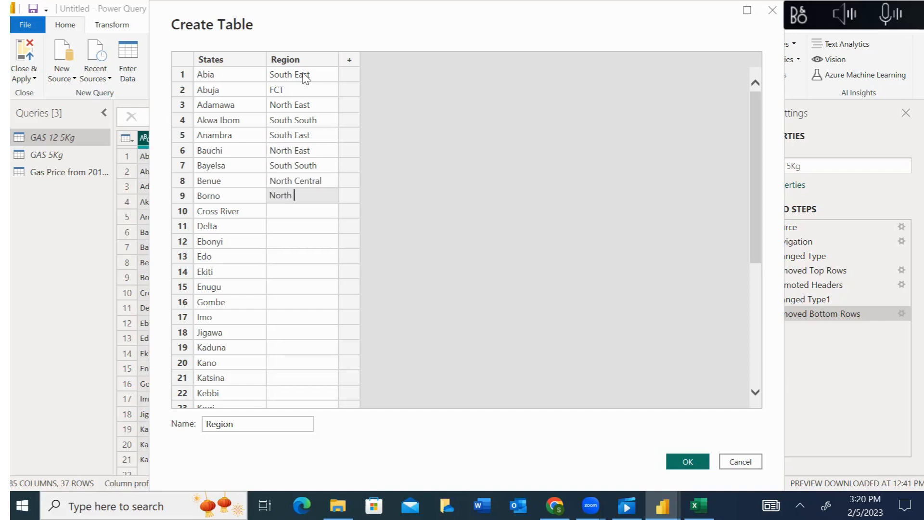
type("East")
key("Down")
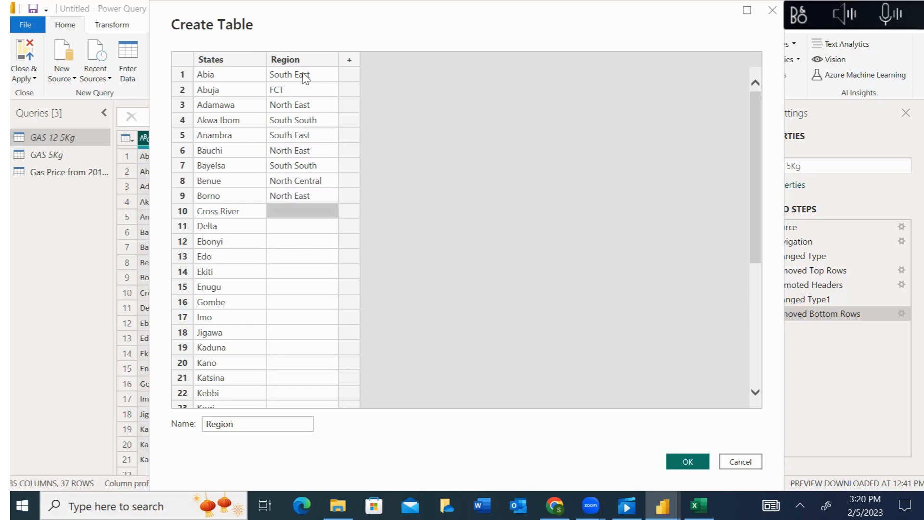
Step: Enter South South as the region for both Cross River and Delta
type("South South")
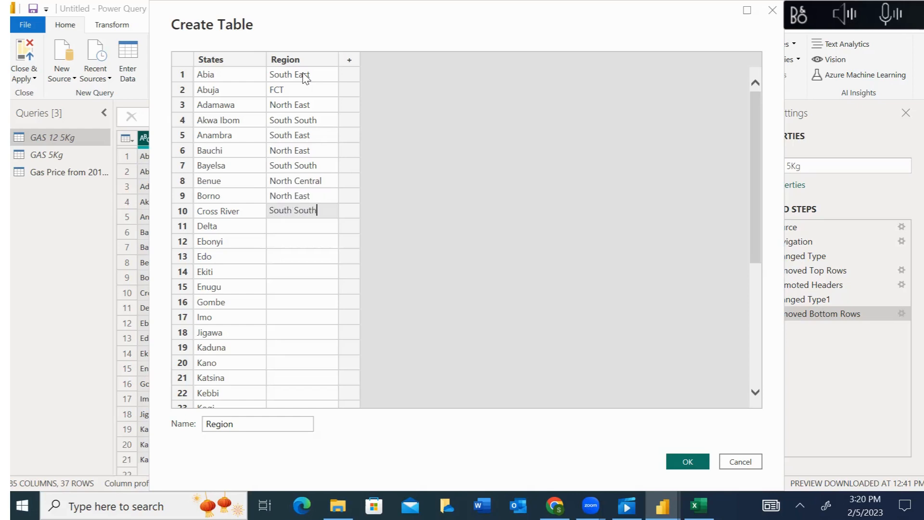
key("Down")
type("Sout")
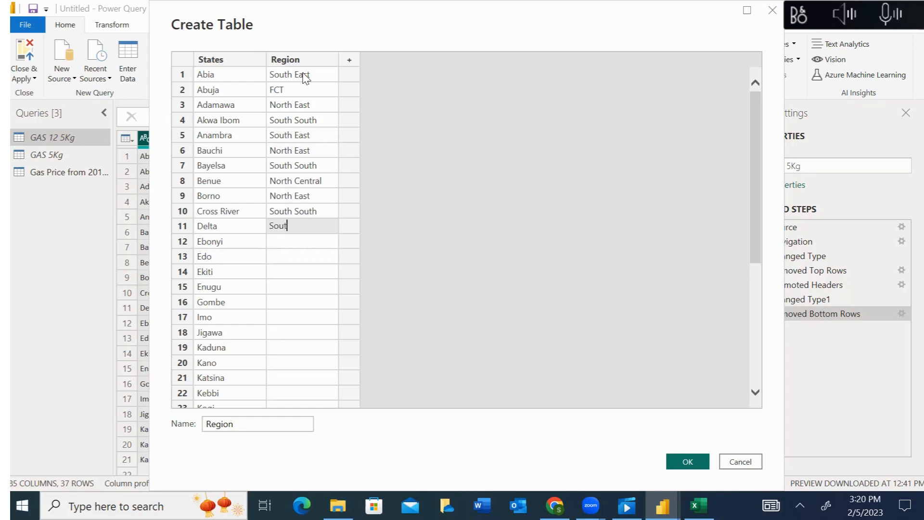
type("h Soutb")
key("BackSpace")
type("h Sout")
key("Down")
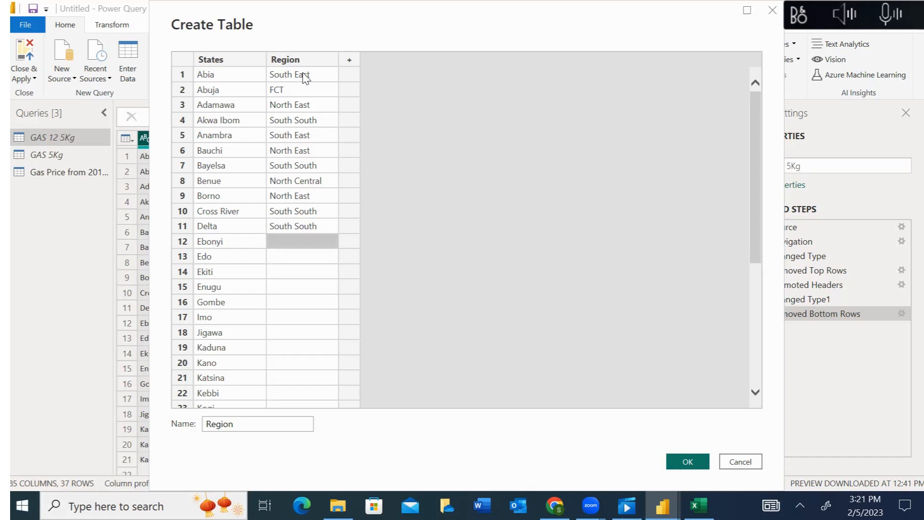
Step: Enter South East as the region for Ebonyi and South South for Edo
type("South East")
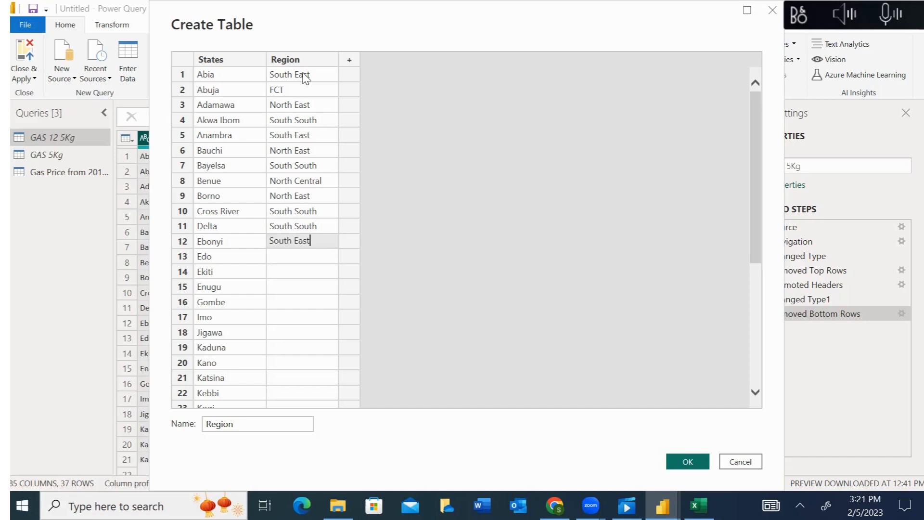
key("Return")
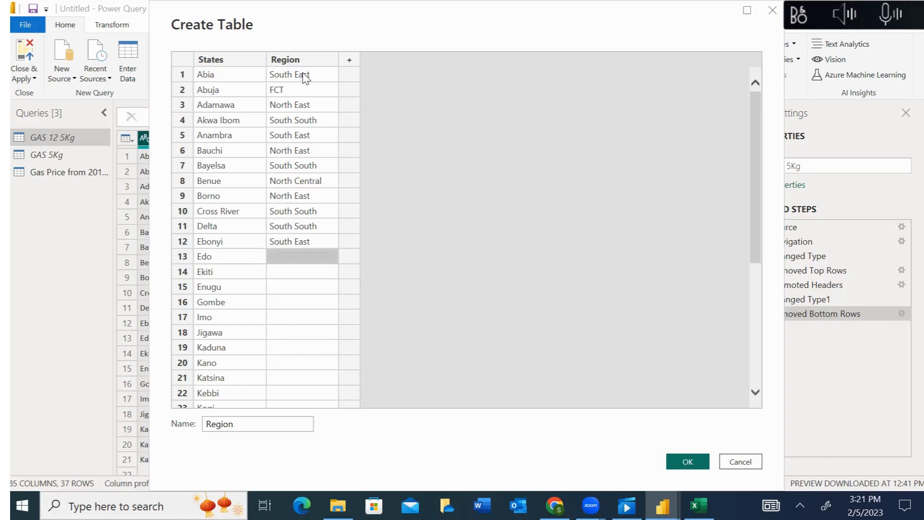
type("South ")
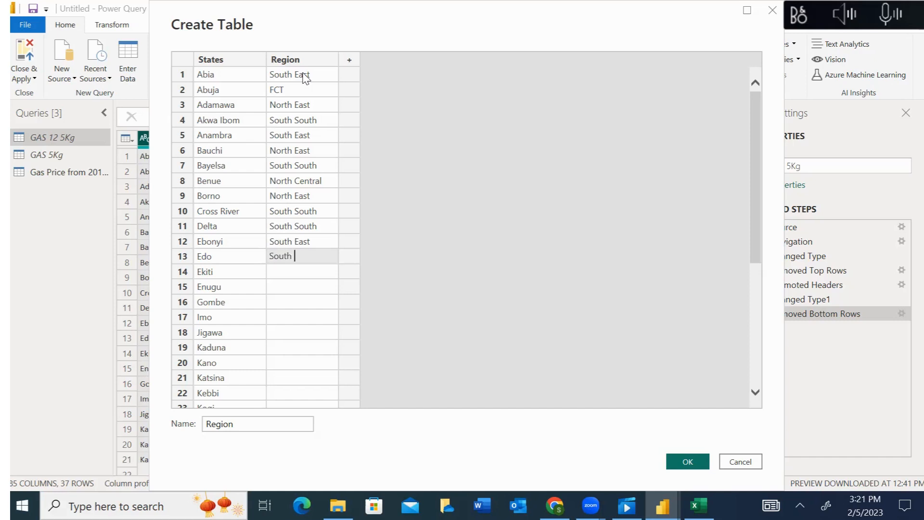
type("South")
key("Return")
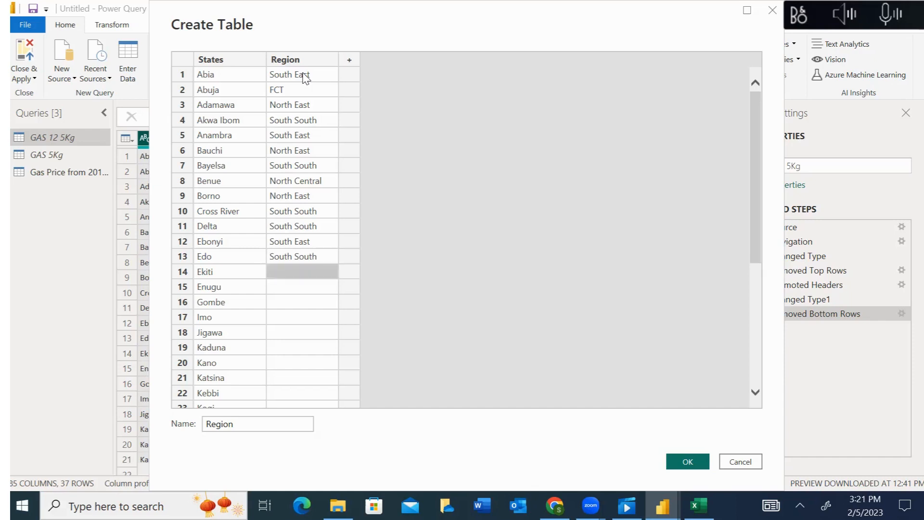
Step: Enter South West as the region for Ekiti and South East for Enugu
type("South West")
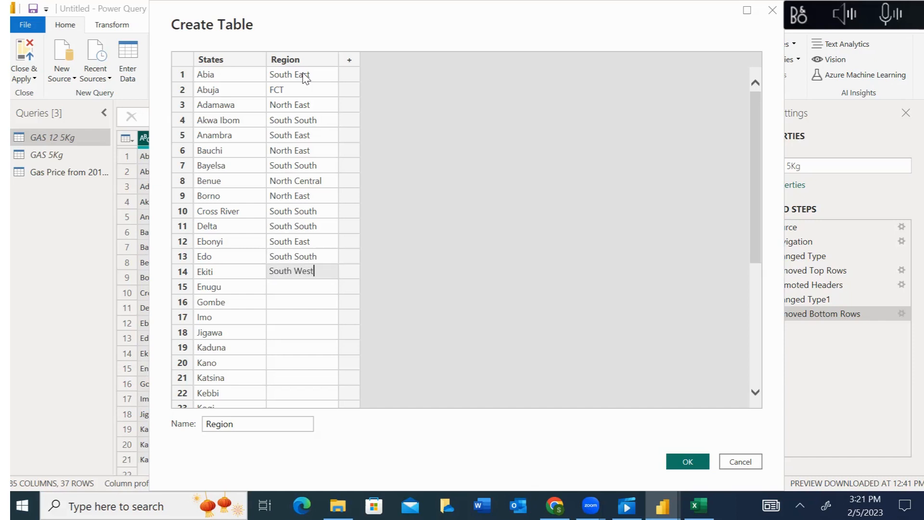
key("Return")
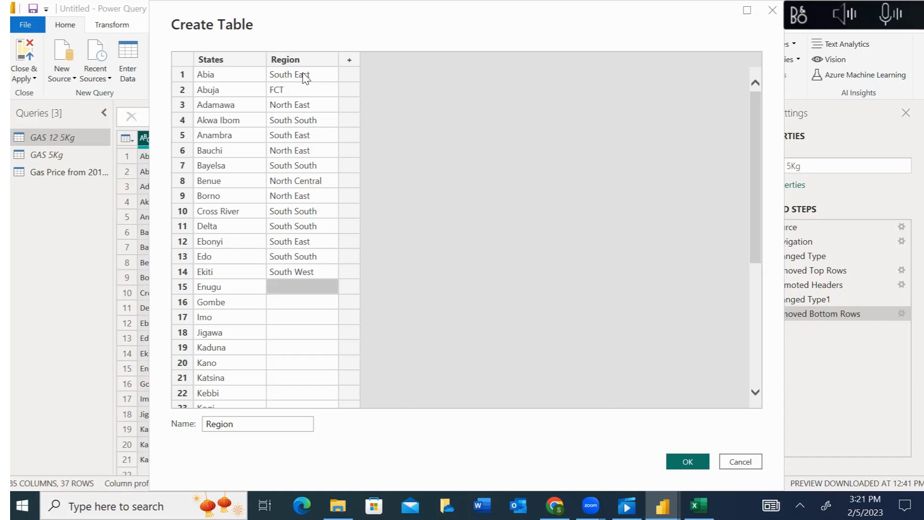
type("South Eas")
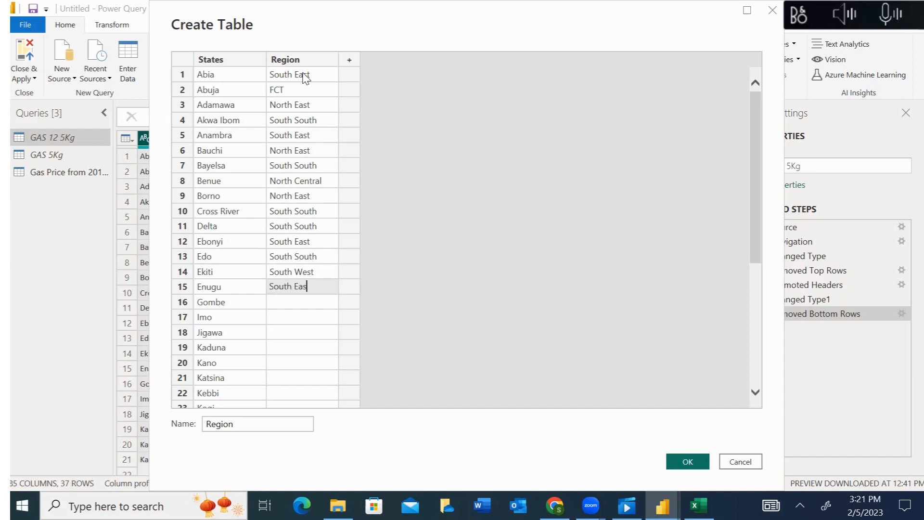
type("t")
key("Return")
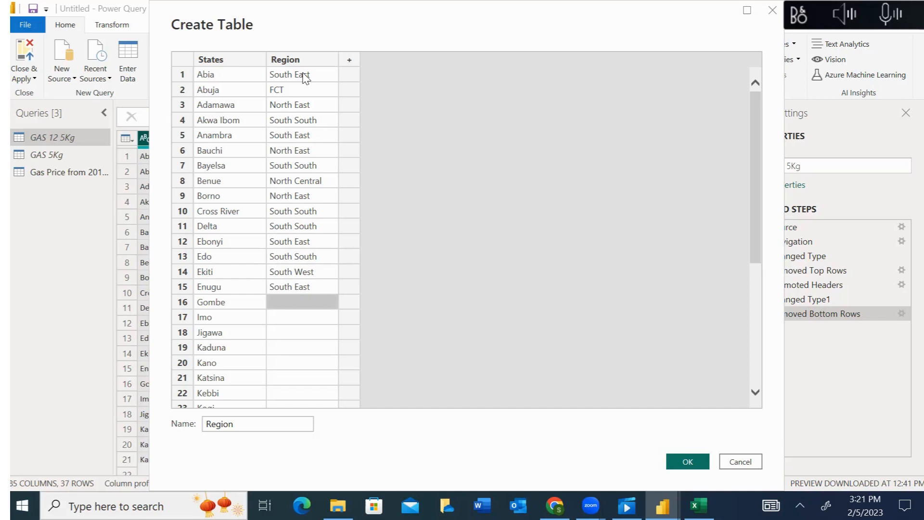
Step: Enter North East as the region for Gombe
type("North")
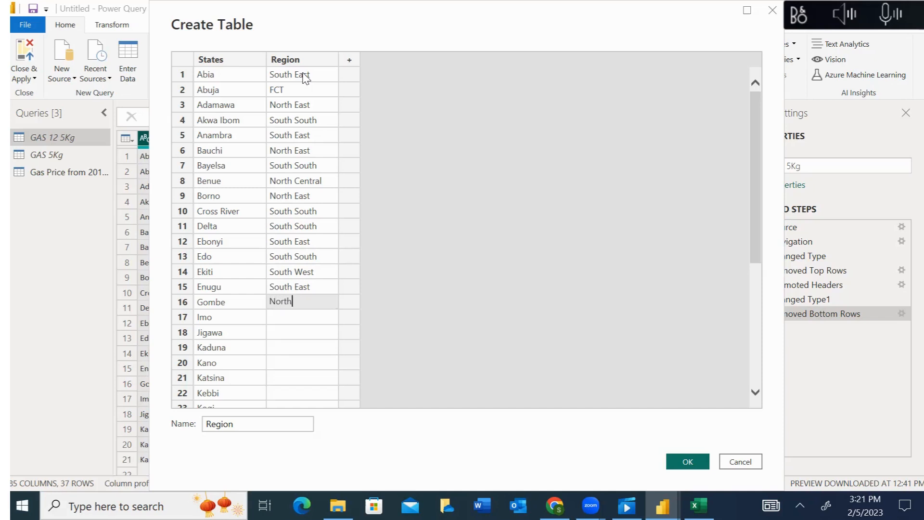
type(" East")
key("Return")
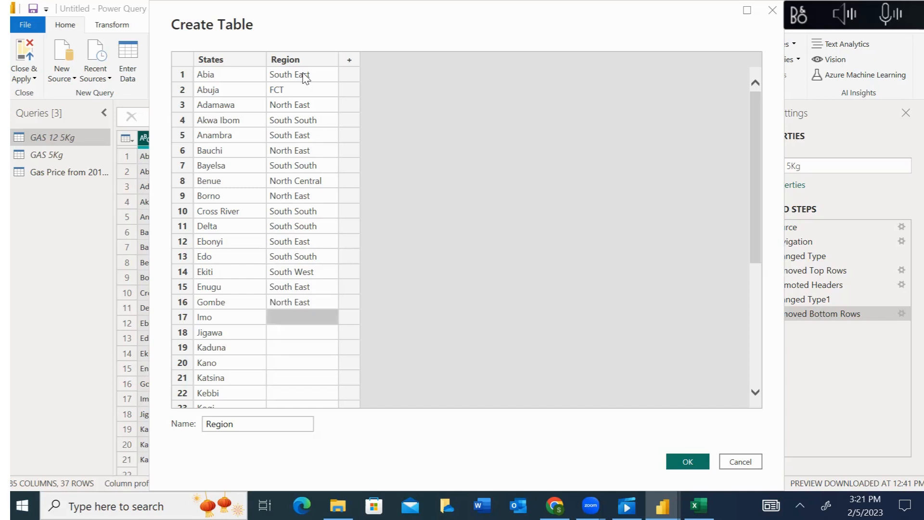
type("NOrth")
key("BackSpace")
key("BackSpace")
key("BackSpace")
key("BackSpace")
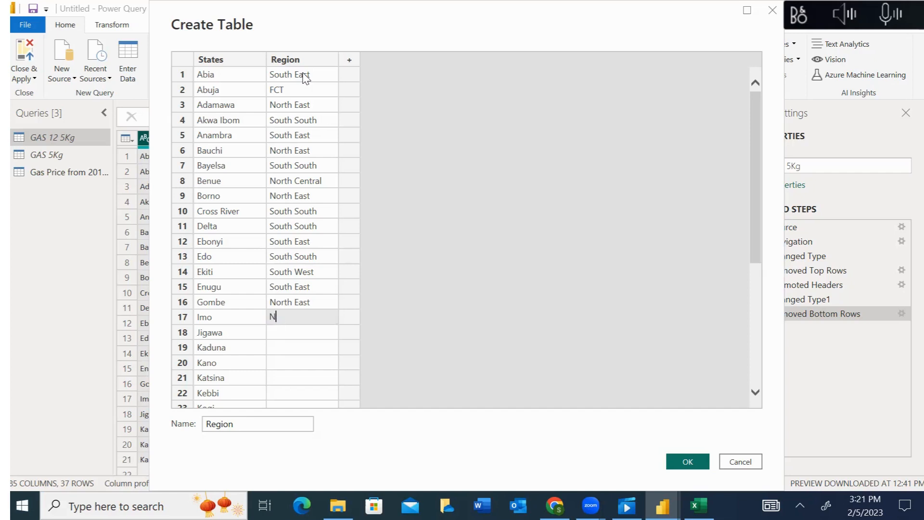
type("ot")
key("BackSpace")
type("rth")
key("BackSpace")
key("BackSpace")
key("BackSpace")
key("BackSpace")
key("BackSpace")
key("Up")
type("s")
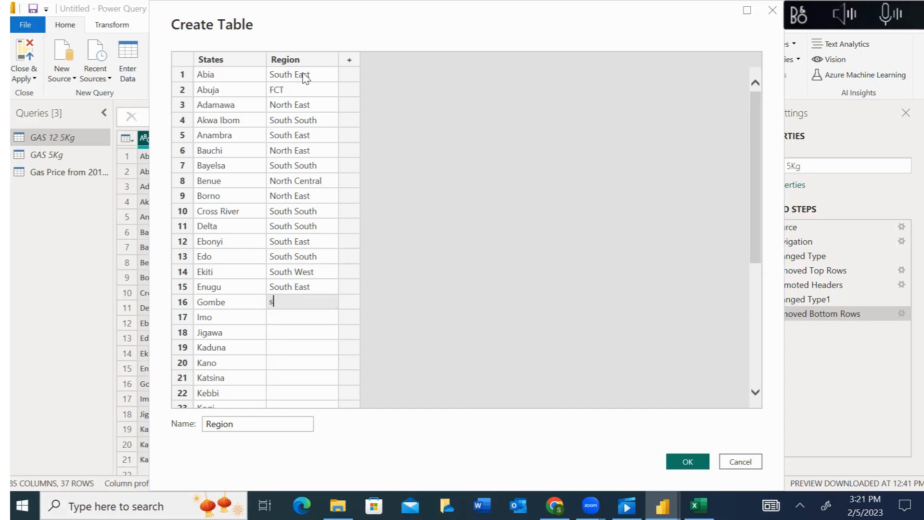
key("Escape")
Step: Enter South East as the region for Imo
key("Down")
type("Sou")
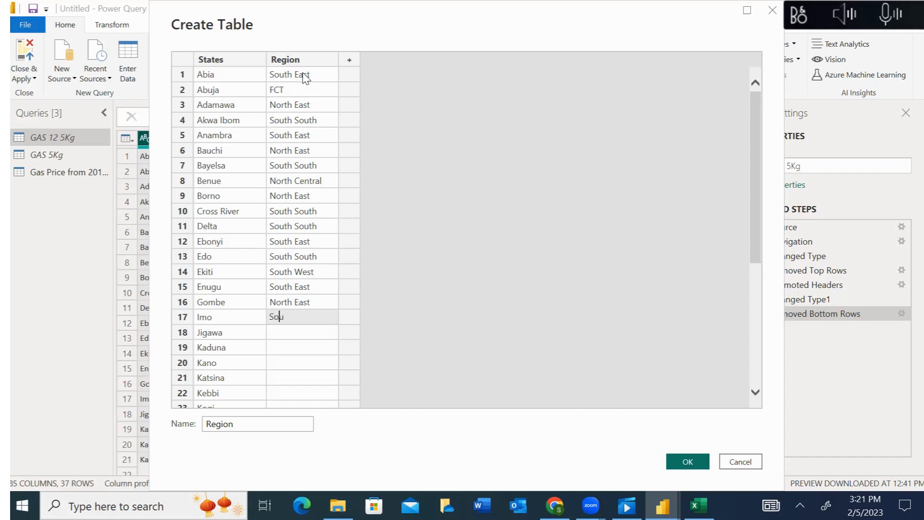
type("th East")
key("Return")
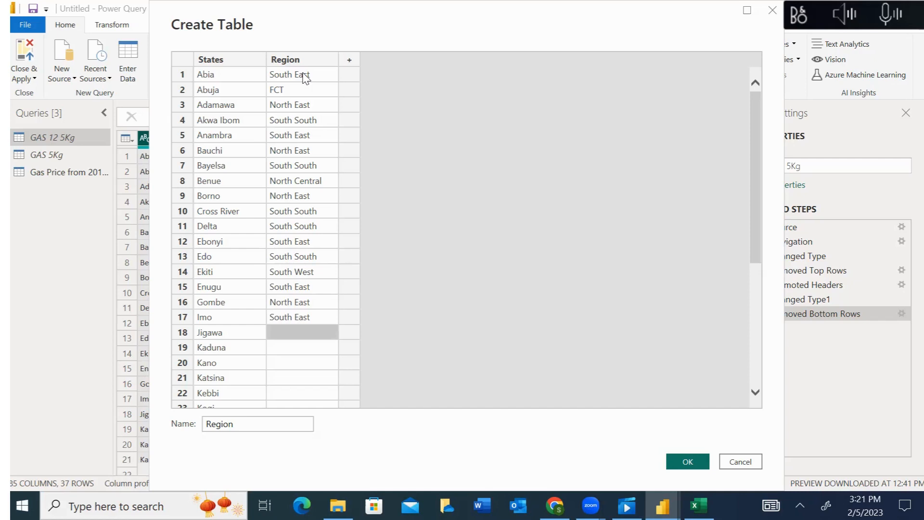
Step: Enter North West as the region for both Jigawa and Kaduna
type("North Wes")
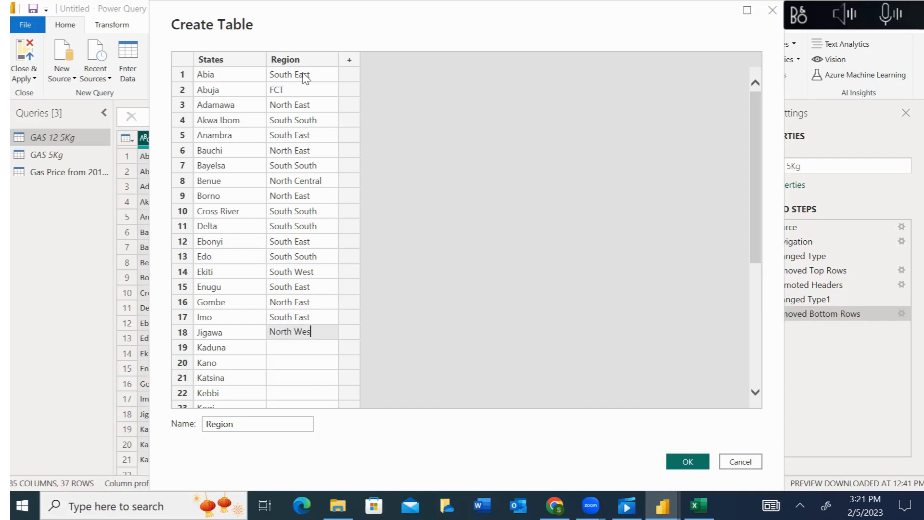
type("t")
key("Return")
type("North West")
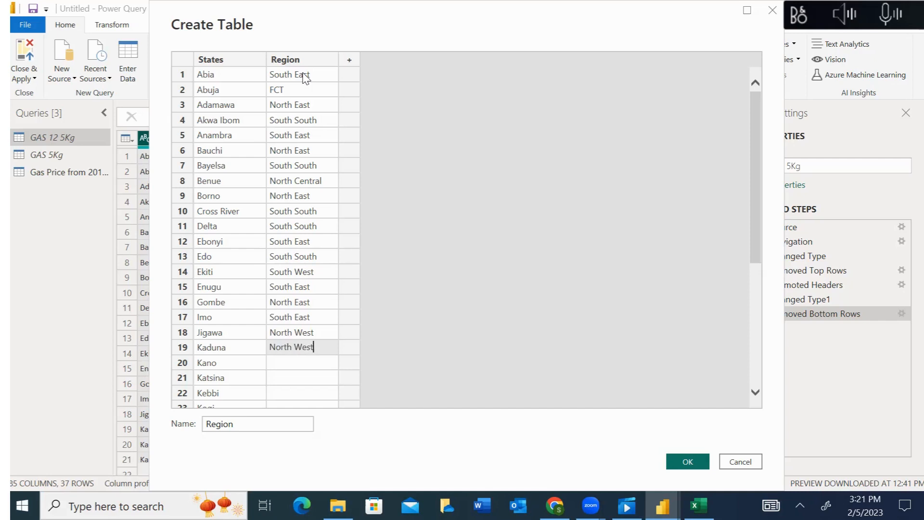
key("Return")
Step: Enter North West as the region for both Kano and Katsina
type("No")
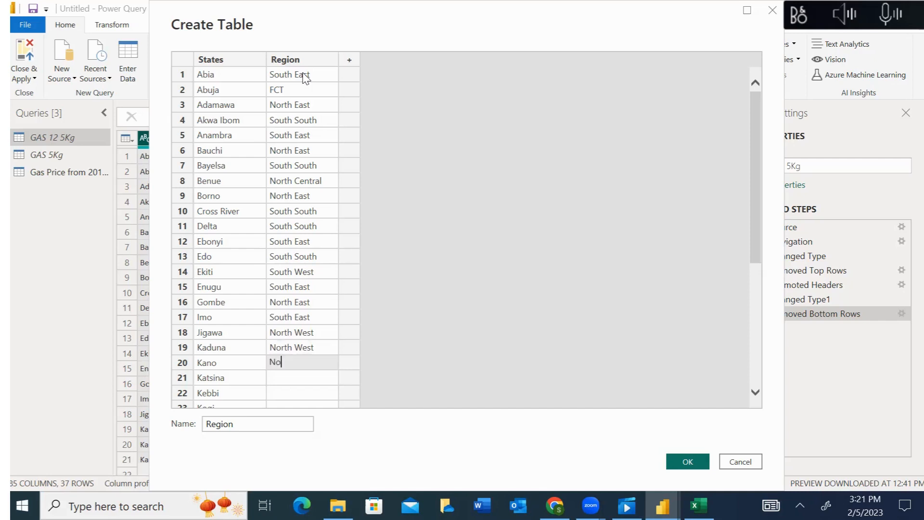
type("rth West")
key("Return")
type("North West")
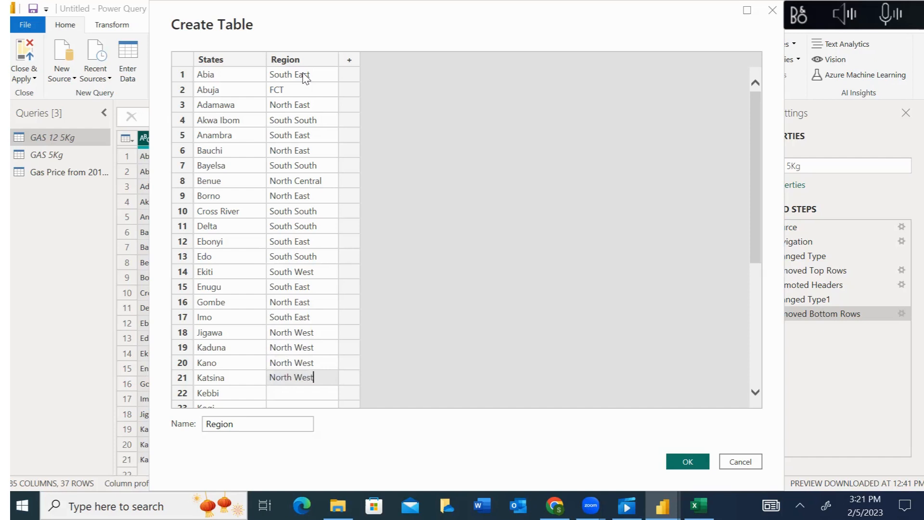
key("Return")
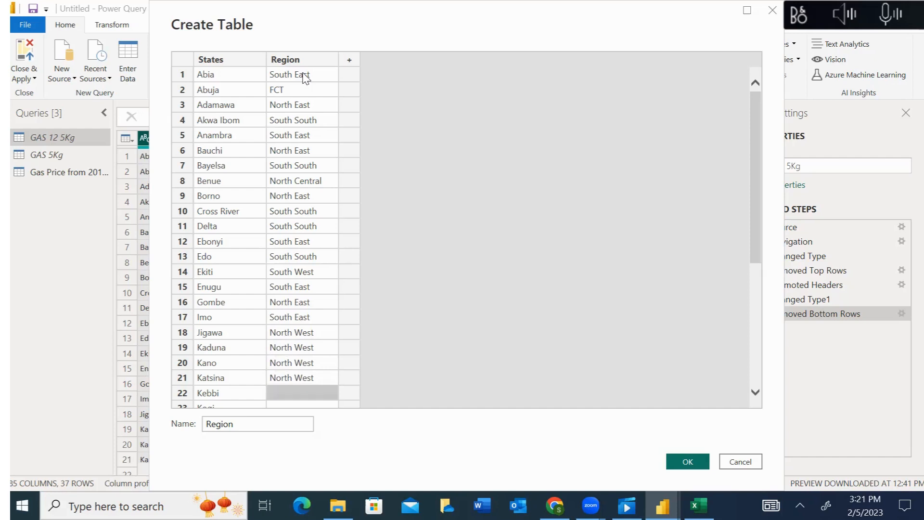
Step: Enter North West as the region for Kebbi
left_click_drag(756, 134, 767, 207)
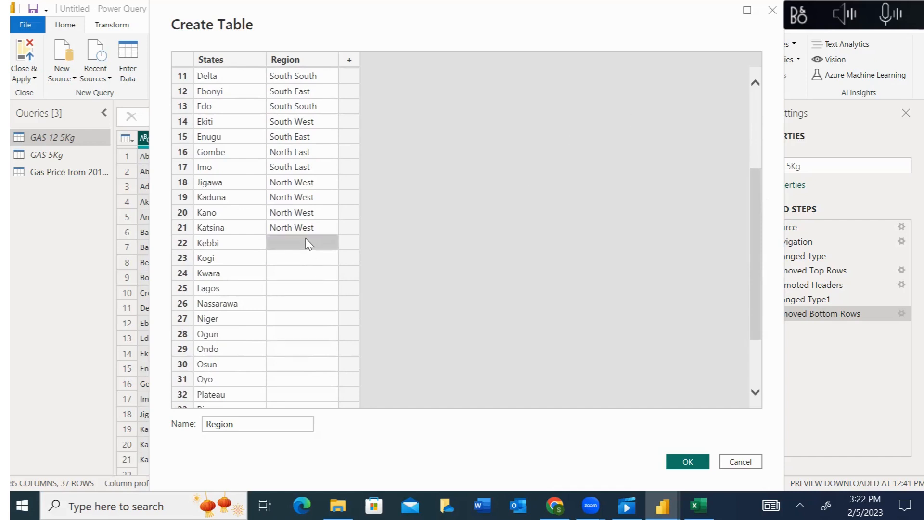
type("North W")
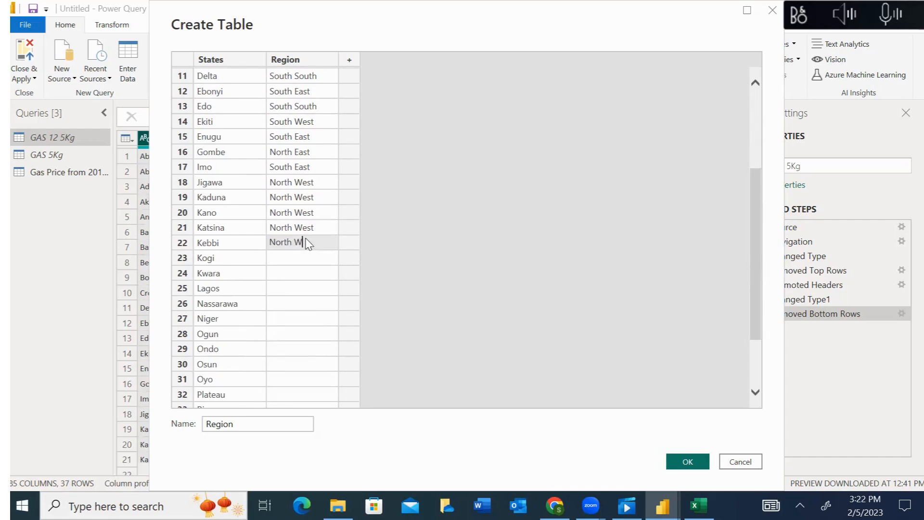
type("est")
key("Return")
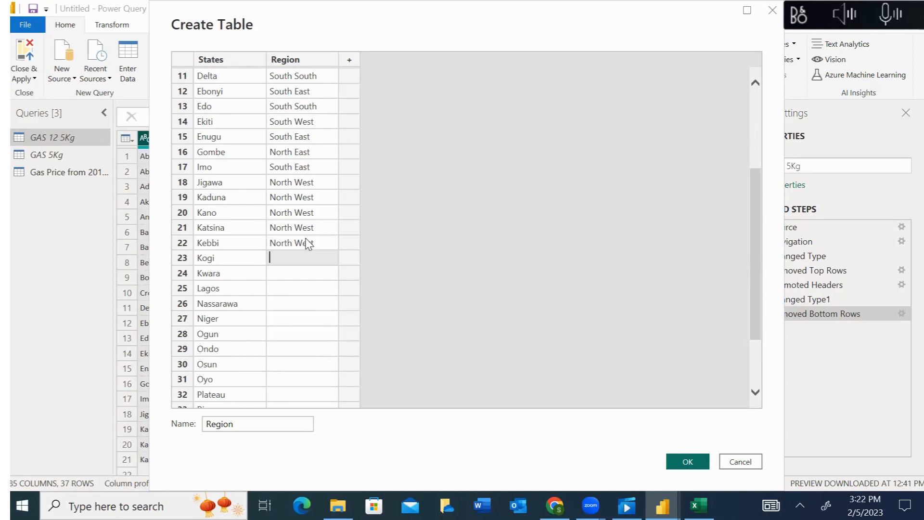
Step: Enter North Central as the region for both Kogi and Kwara
type("North Central")
key("Return")
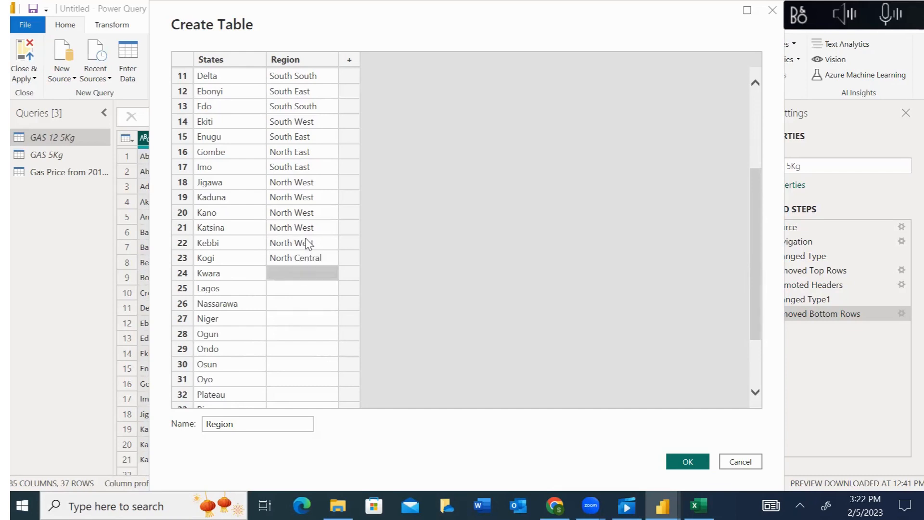
type("North Ce")
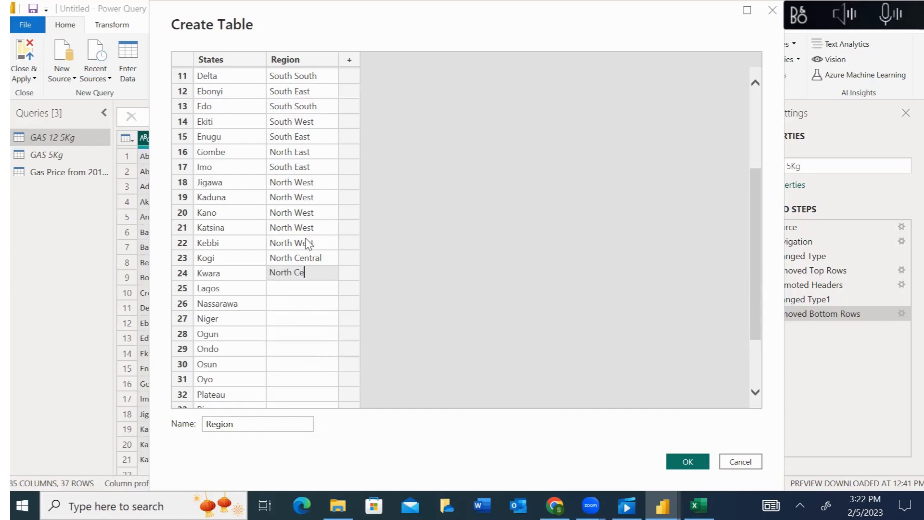
type("ntral")
key("Return")
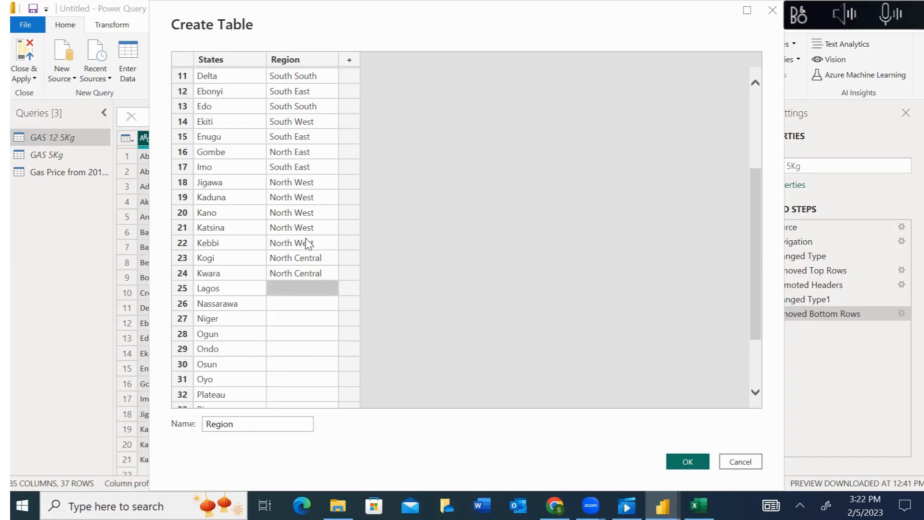
Step: Enter South West as the region for Lagos, and North Central for both Nassarawa and Niger
type("South West")
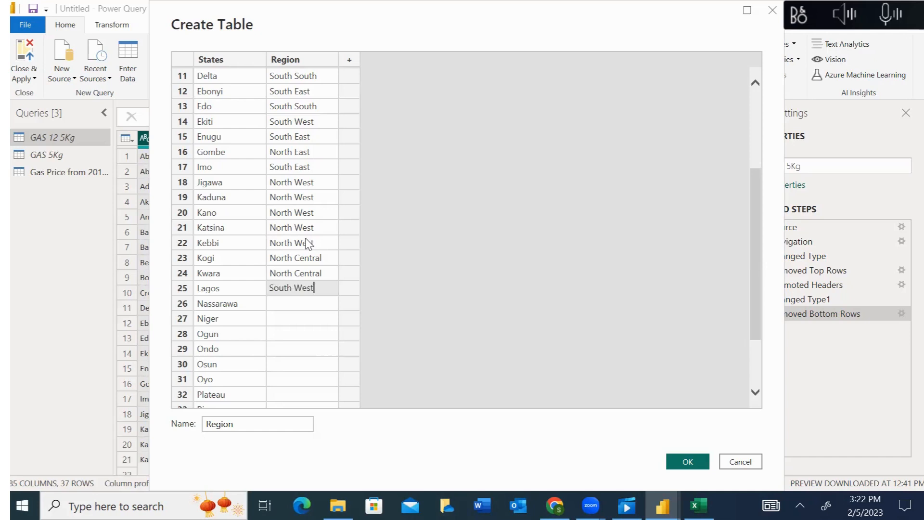
key("Return")
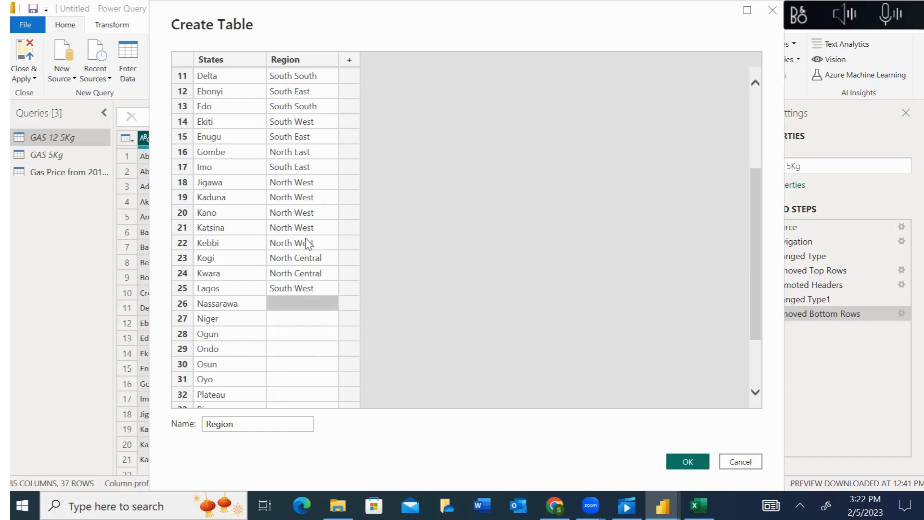
type("North")
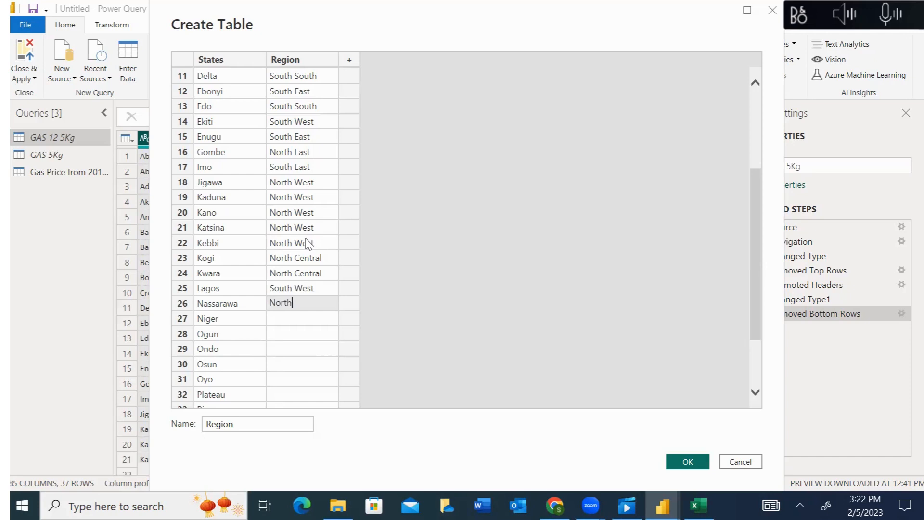
type(" Central")
key("Return")
type("North Central")
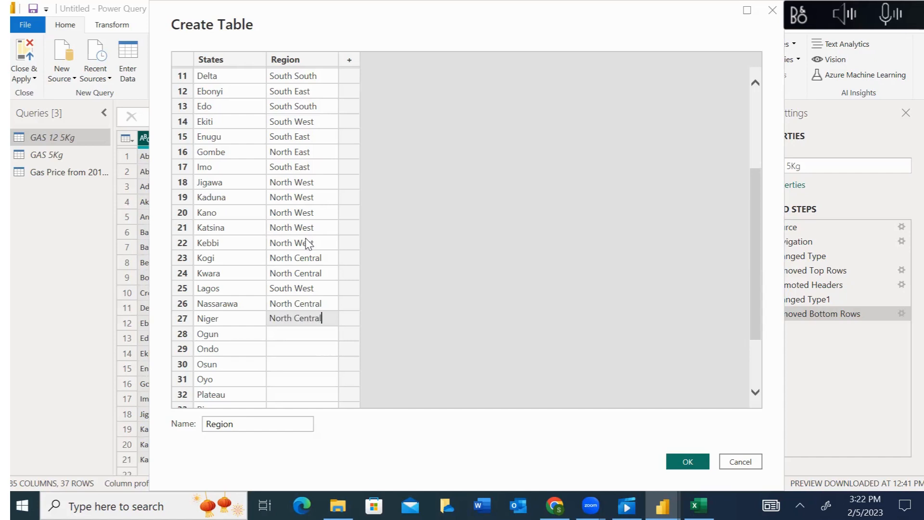
key("Return")
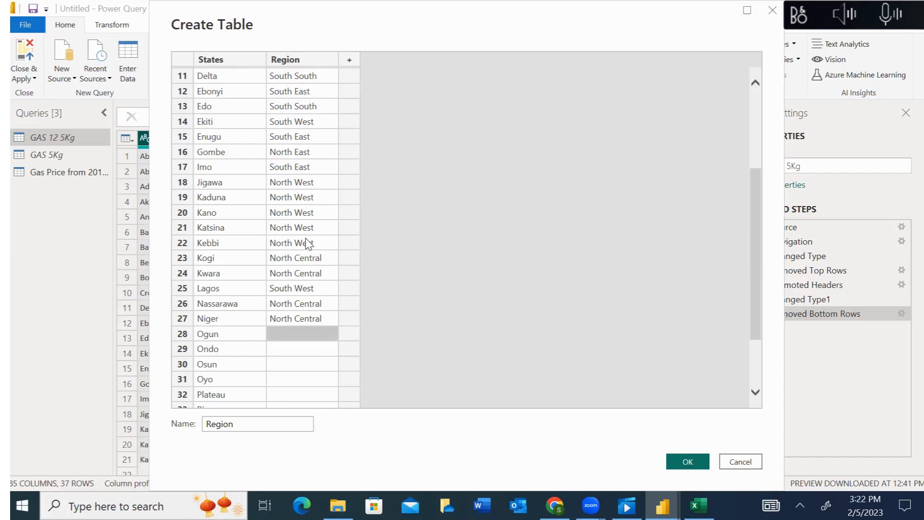
Step: Enter South West as the region for Ogun, Ondo, Osun and Oyo
type("South")
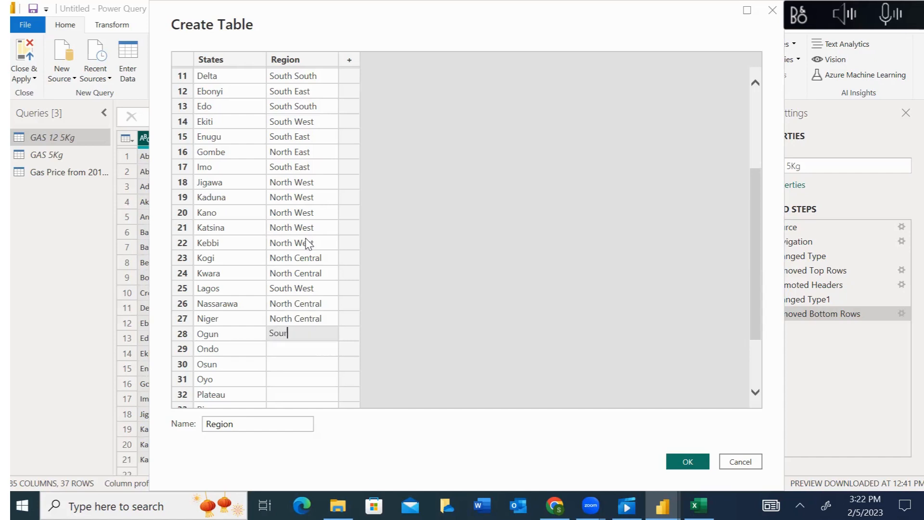
type(" West")
key("Return")
type("South West")
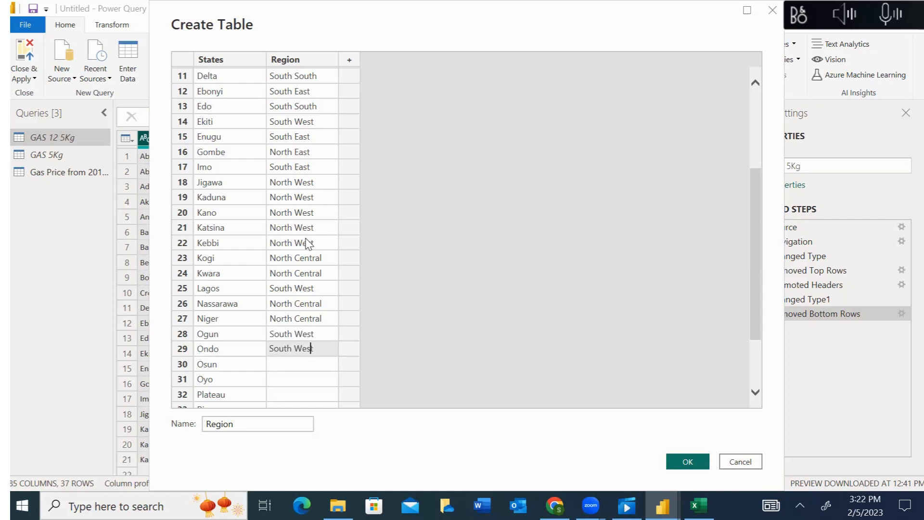
key("Return")
type("S")
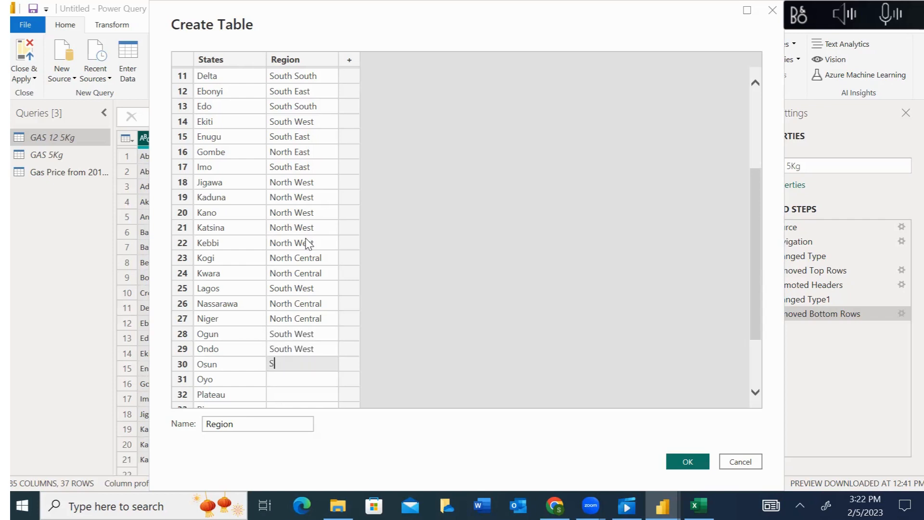
type("outh West")
key("Return")
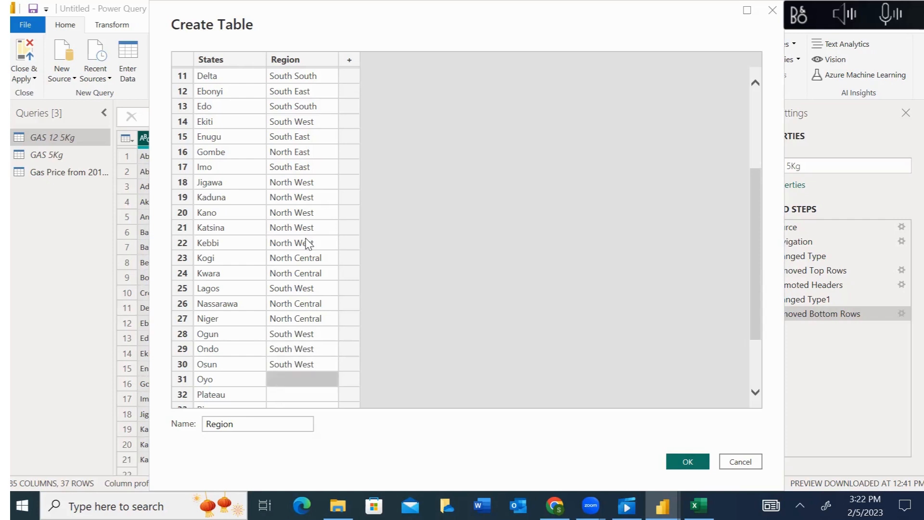
type("South")
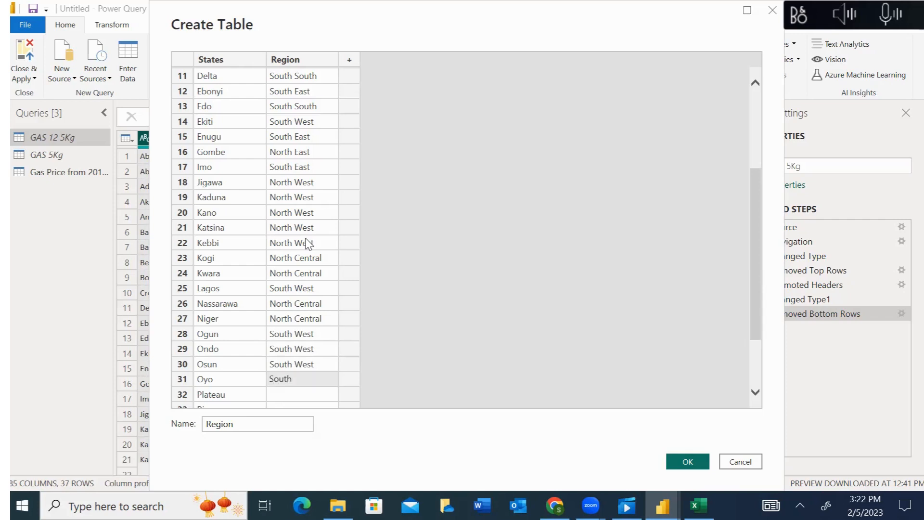
type(" West")
key("Return")
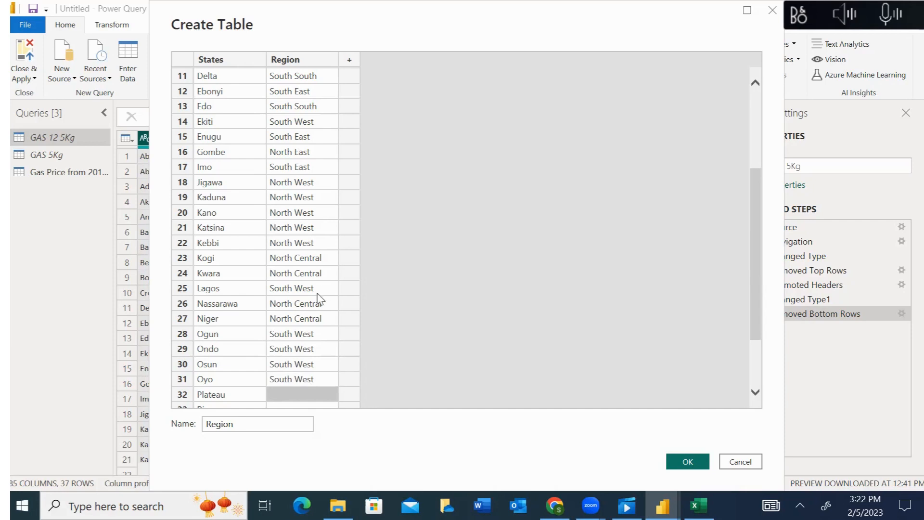
Step: Enter North Central as the region for Plateau and South South for Rivers
type("North Central")
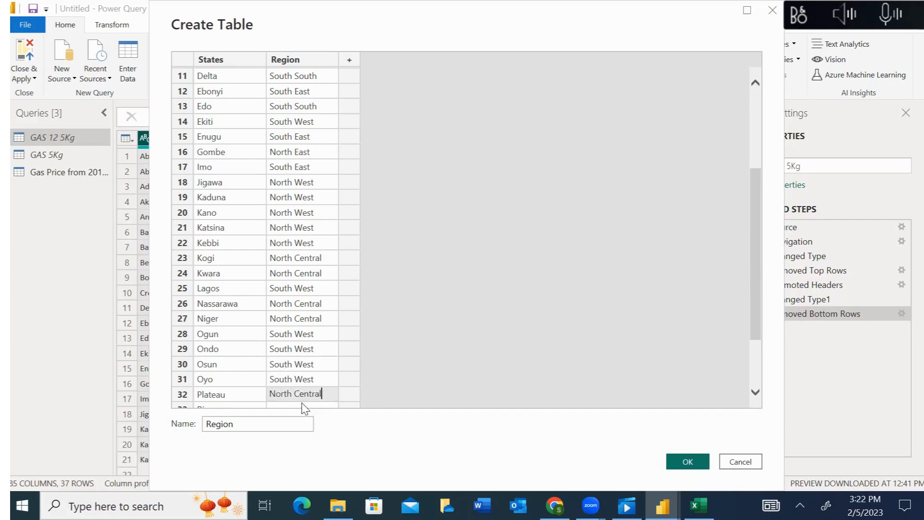
left_click_drag(751, 241, 754, 352)
left_click(296, 326)
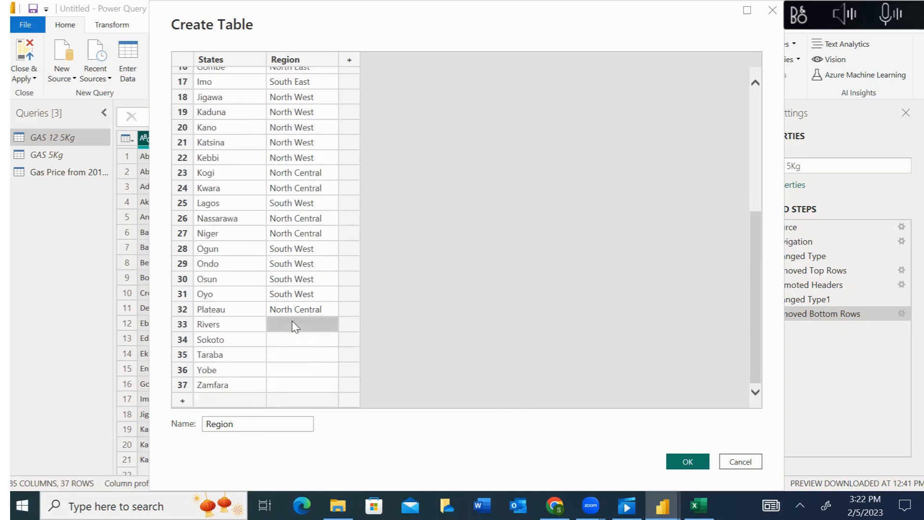
type("South South")
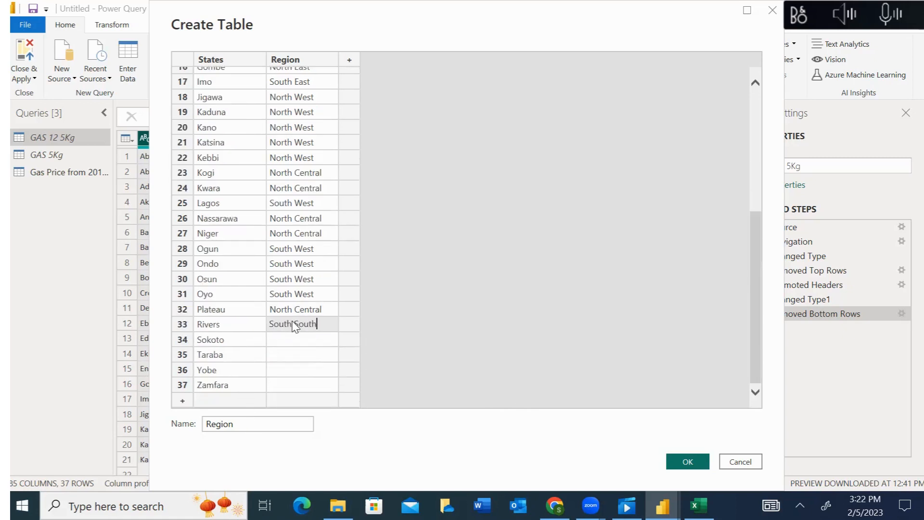
key("Return")
Step: Enter North West as the region for Sokoto
type("Sout")
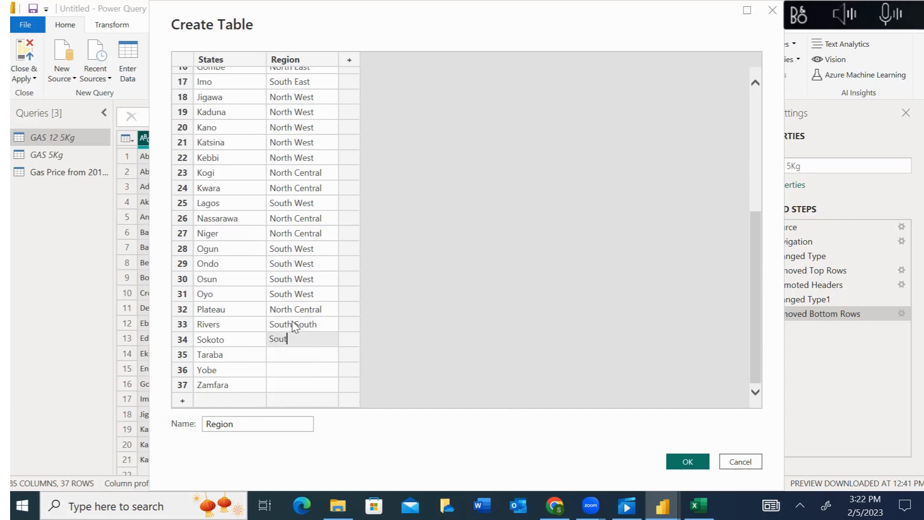
key("BackSpace")
key("BackSpace")
key("BackSpace")
key("BackSpace")
type("North West")
key("Return")
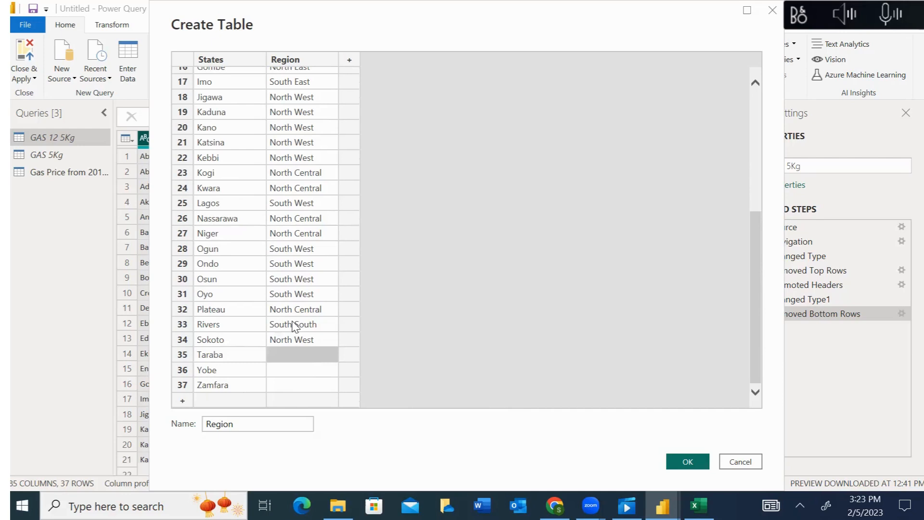
Step: Enter North Central as the region for Taraba and North East for Yobe
type("No")
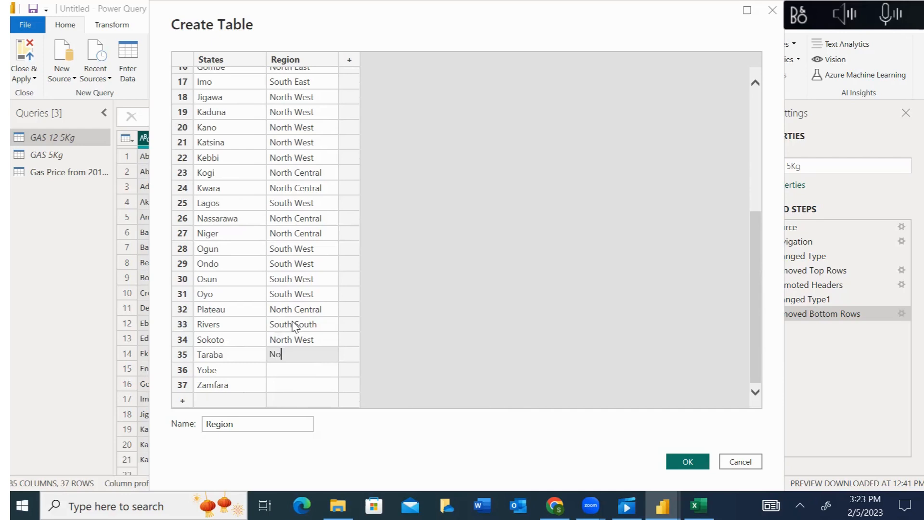
type("rth Central")
key("Return")
type("North East")
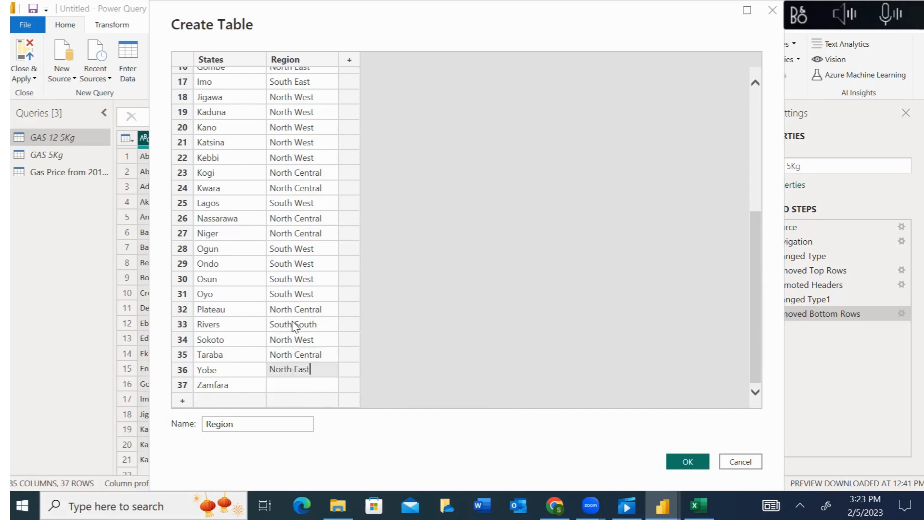
key("Return")
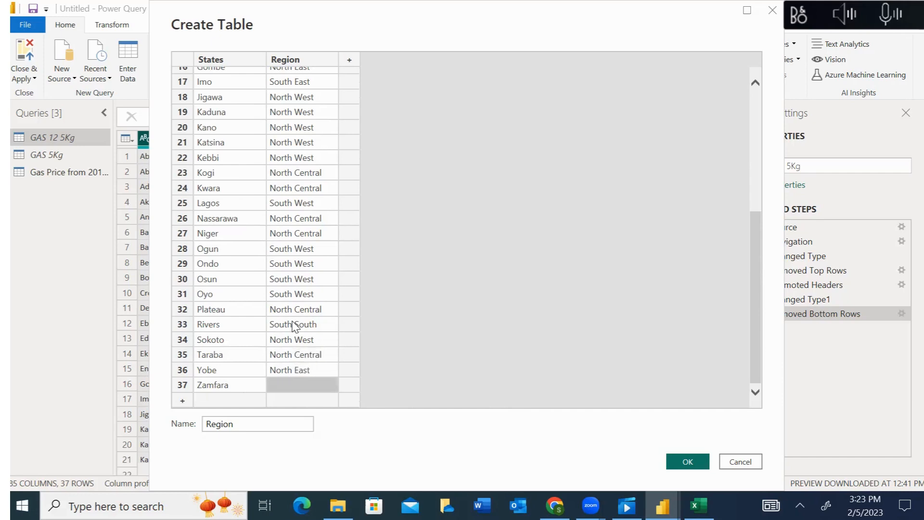
type("North")
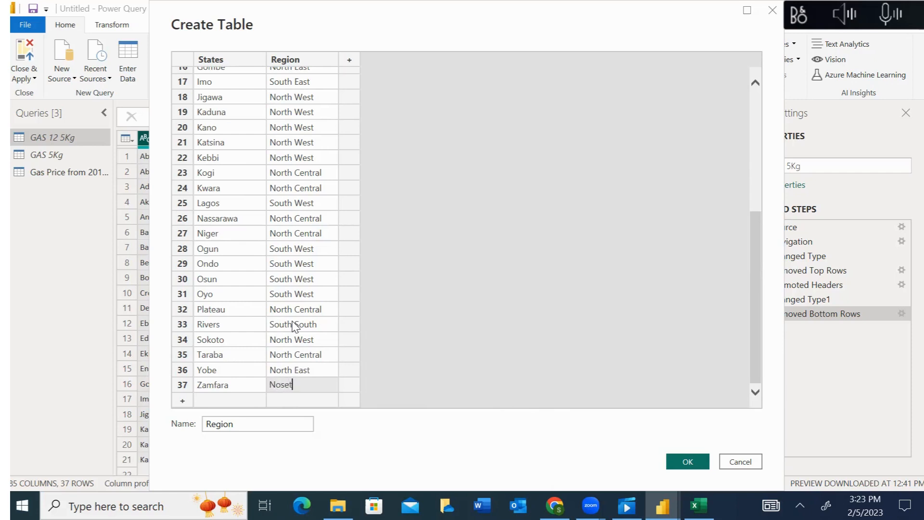
key("BackSpace")
key("BackSpace")
key("BackSpace")
type("rth")
Step: Change the region for Taraba to North East
left_click(305, 359)
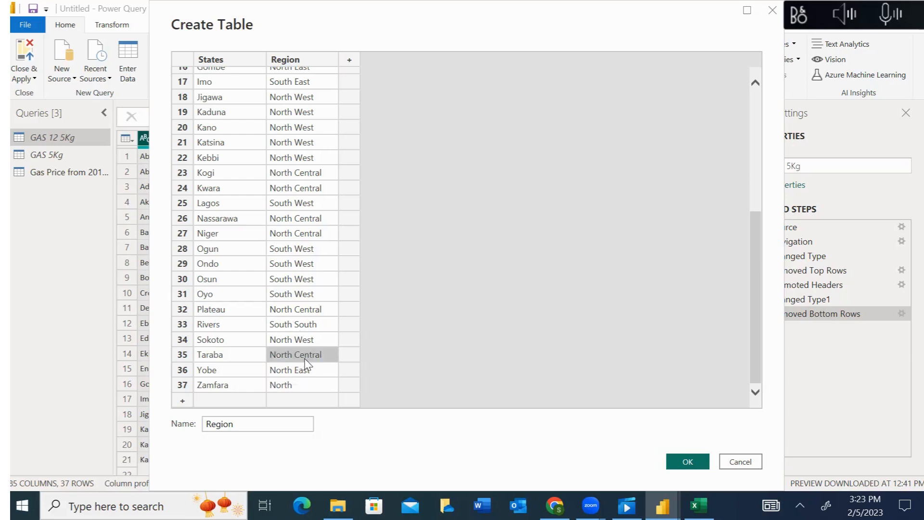
type("North East")
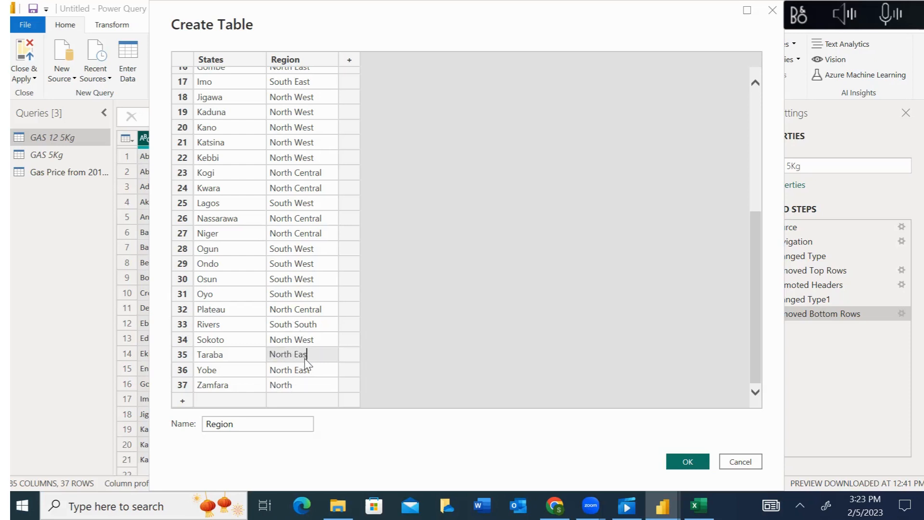
key("Return")
key("Return")
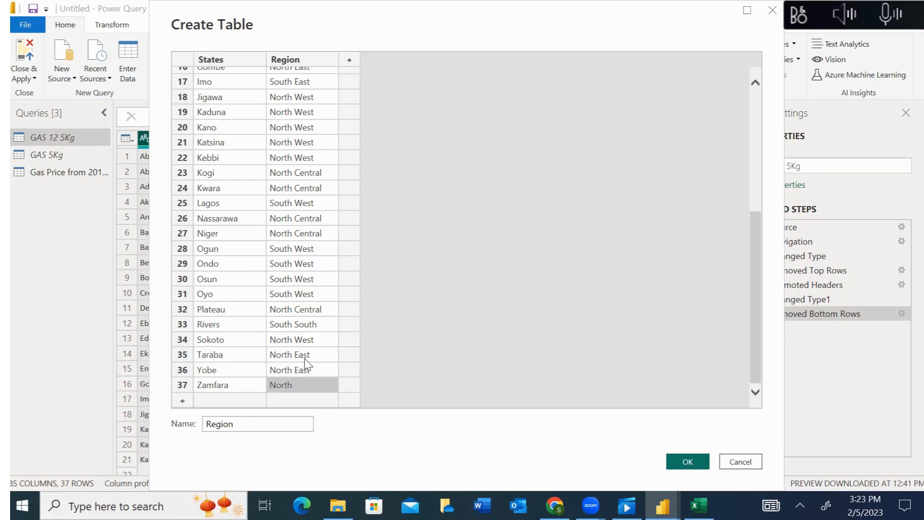
Step: Enter North West as the region for Zamfara
type("North Ws")
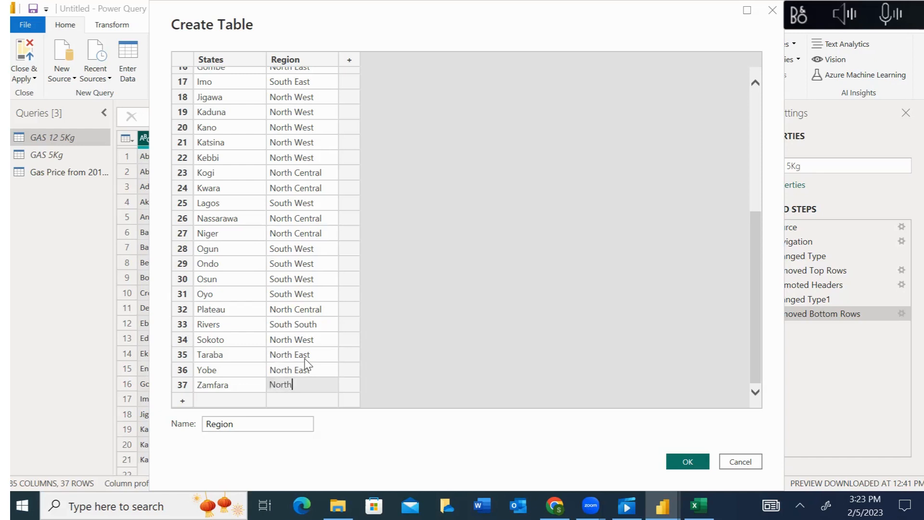
key("BackSpace")
type("est")
key("Return")
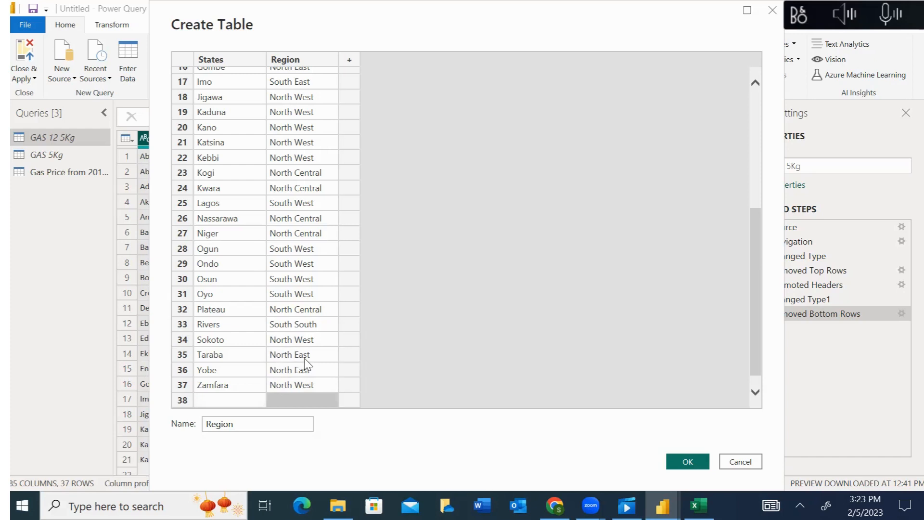
Step: Review the region assigned to every state, from Abia through Zamfara
key("Up")
key("Up")
key("Up")
key("Up")
key("Up")
key("Up")
key("Up")
key("Up")
key("Up")
key("Up")
key("Up")
key("Up")
key("Up")
key("Up")
key("Up")
key("Up")
key("Up")
key("Up")
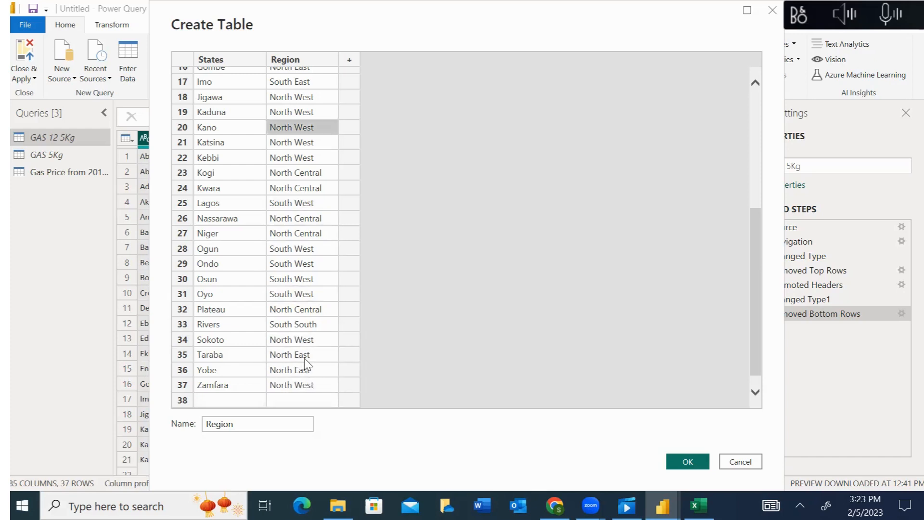
key("Up")
key("Up")
key("Up")
key("Up")
key("Up")
key("Up")
key("Up")
key("Up")
key("Up")
key("Up")
key("Up")
key("Up")
key("Up")
key("Up")
key("Up")
key("Up")
key("Up")
key("Up")
key("Up")
key("Up")
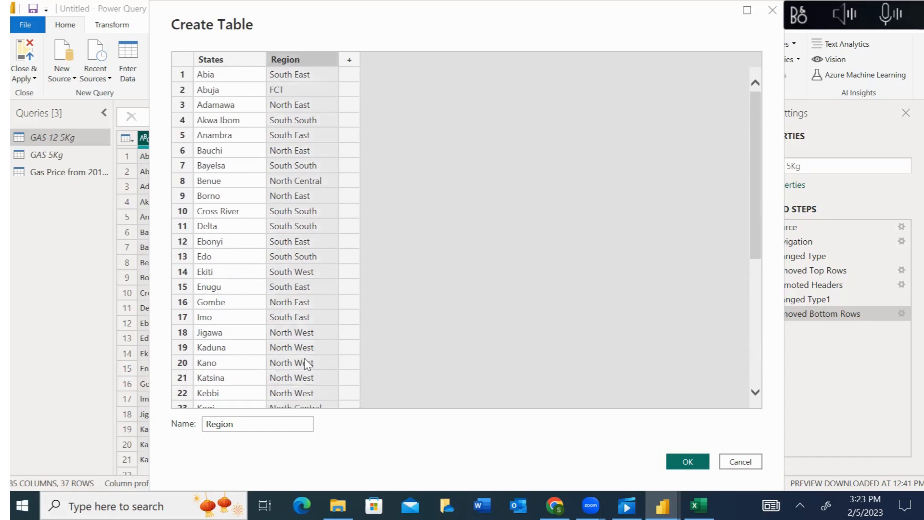
key("Down")
key("Down")
key("Down")
key("Down")
key("Down")
key("Down")
key("Down")
key("Down")
key("Down")
key("Down")
key("Down")
key("Down")
key("Down")
key("Down")
key("Down")
key("Down")
key("Down")
key("Down")
key("Down")
key("Down")
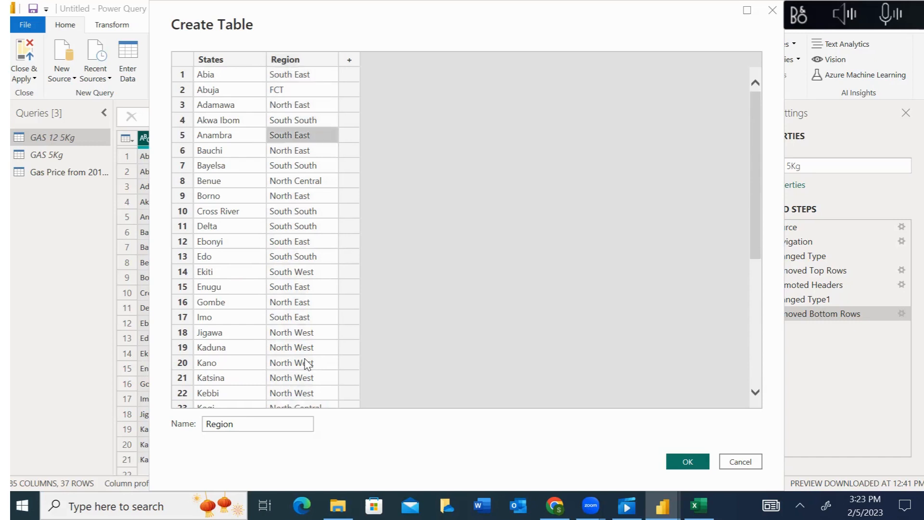
key("Down")
key("Down")
key("Down")
key("Down")
key("Down")
key("Down")
key("Down")
key("Down")
key("Down")
key("Down")
key("Down")
key("Down")
key("Down")
key("Down")
key("Down")
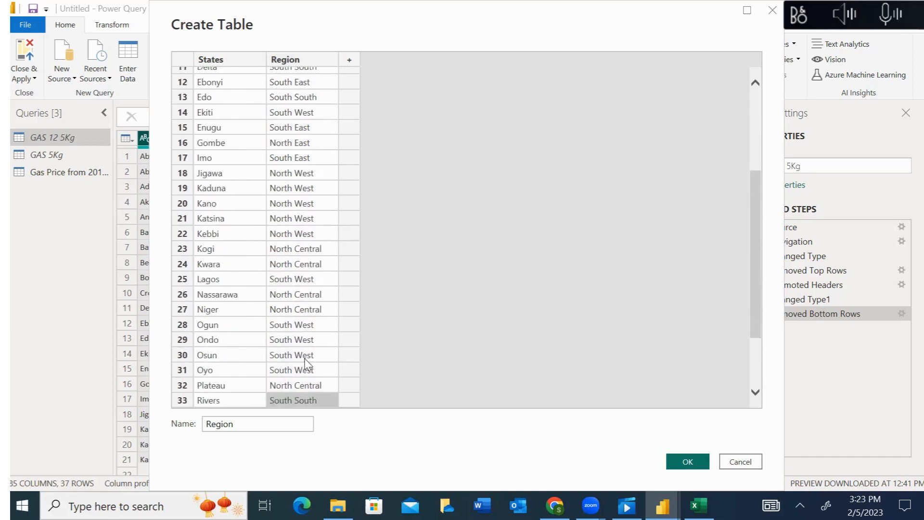
key("Down")
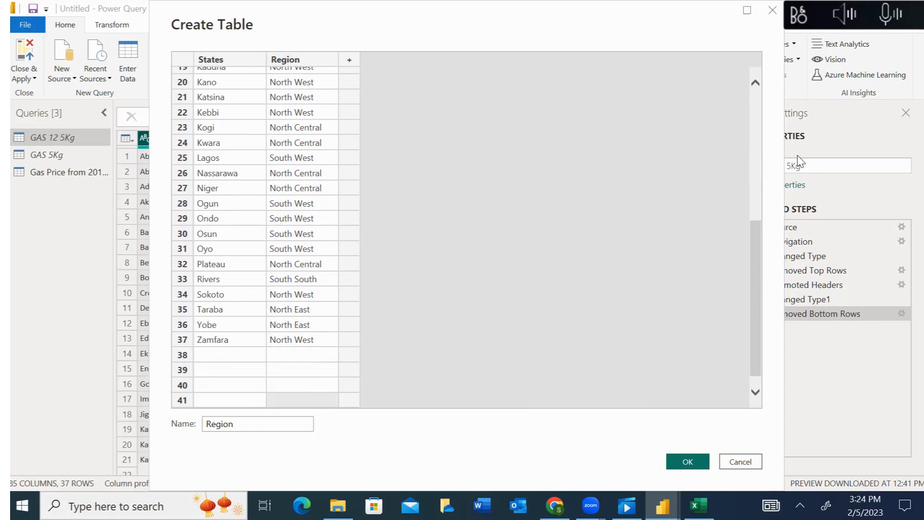
Step: Create the Region table from the entered data and apply the query changes to the data model
left_click_drag(683, 14, 805, 15)
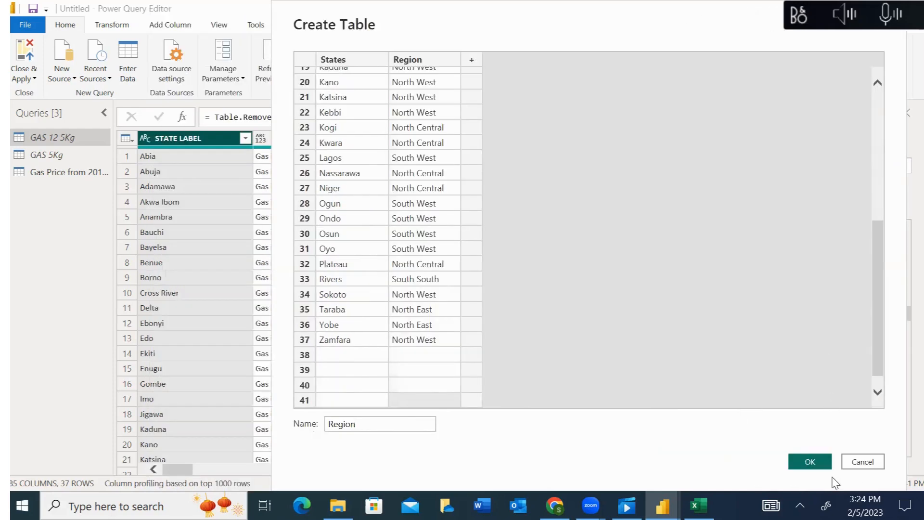
left_click(811, 462)
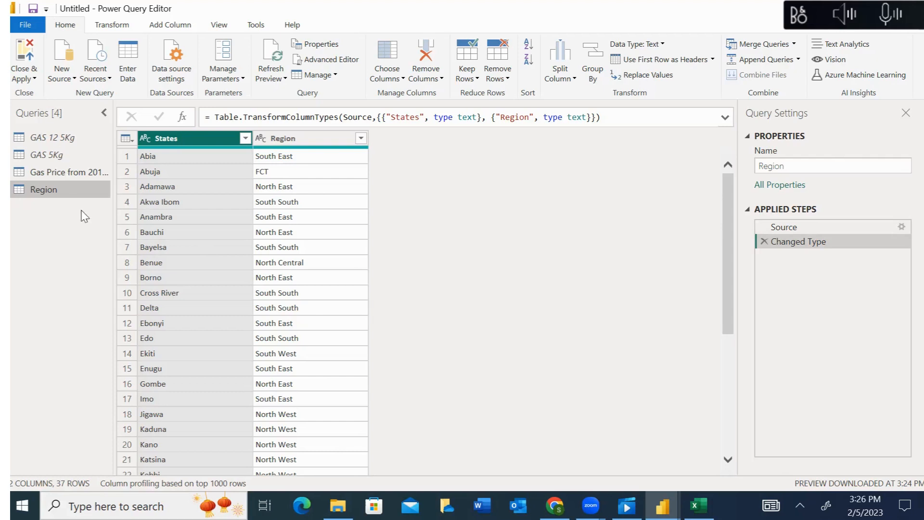
left_click(20, 52)
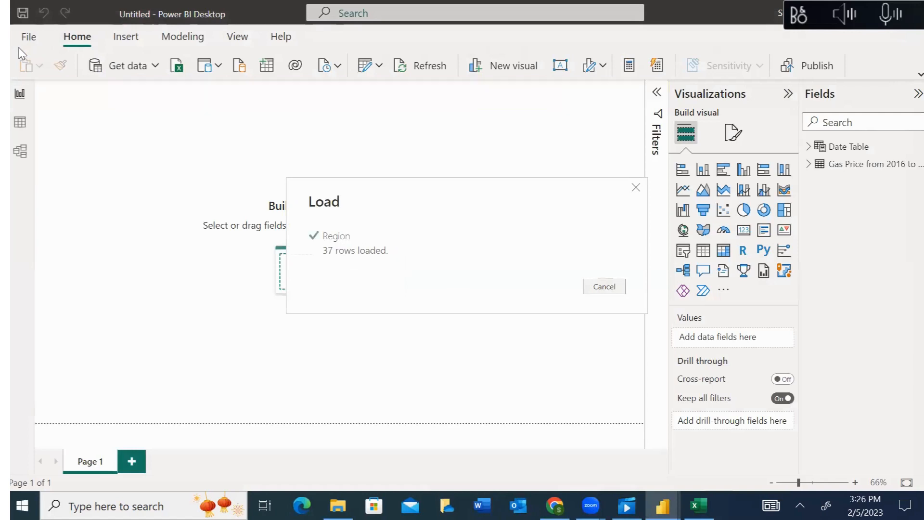
Step: In the model diagram, place the Region table below the Date Table and move the Gas Price table farther to the right of both
left_click(21, 153)
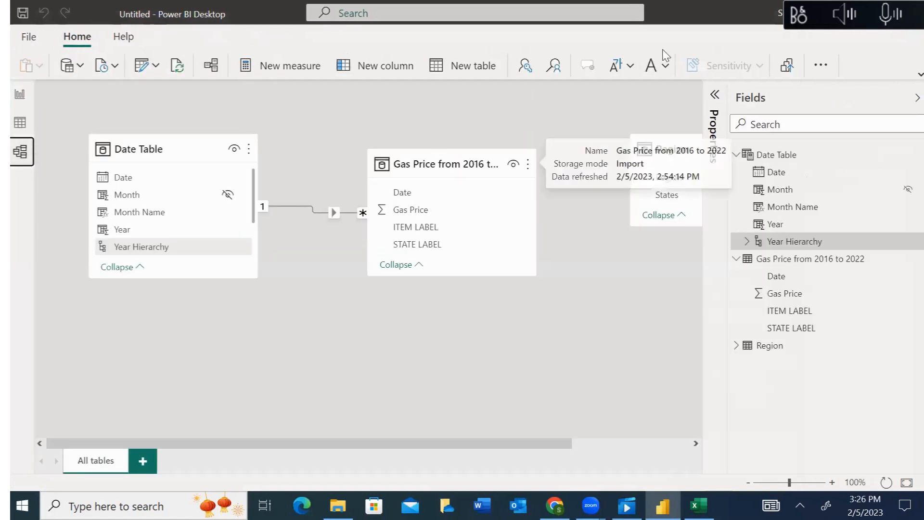
left_click_drag(669, 145, 214, 361)
left_click_drag(449, 164, 634, 149)
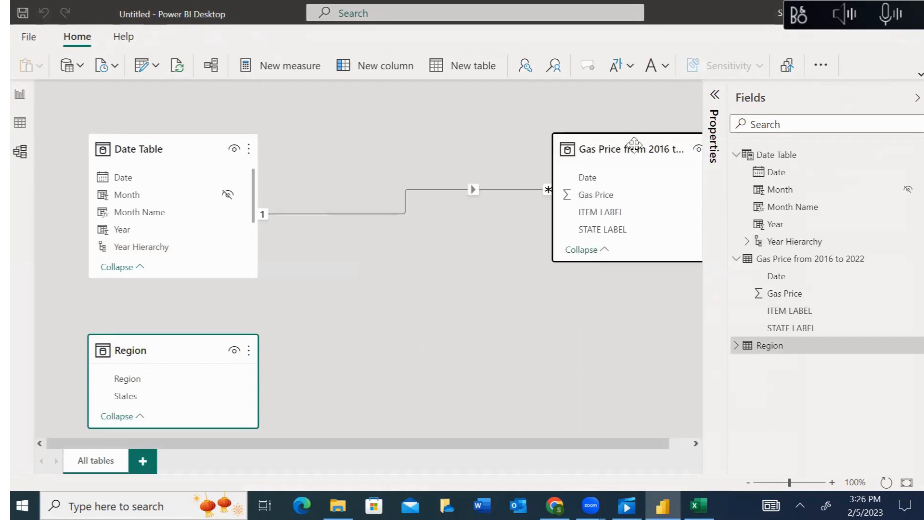
Step: Arrange the model diagram with the Gas Price table in the middle, the Region table to its left and the Date Table to its right
left_click(215, 139)
left_click_drag(215, 139, 400, 197)
left_click_drag(155, 360, 62, 181)
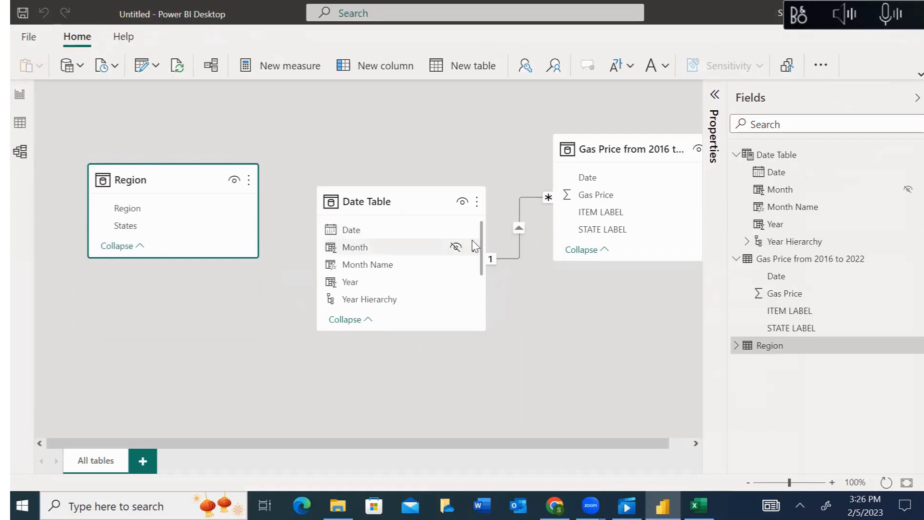
left_click_drag(431, 204, 600, 302)
left_click_drag(469, 186, 414, 181)
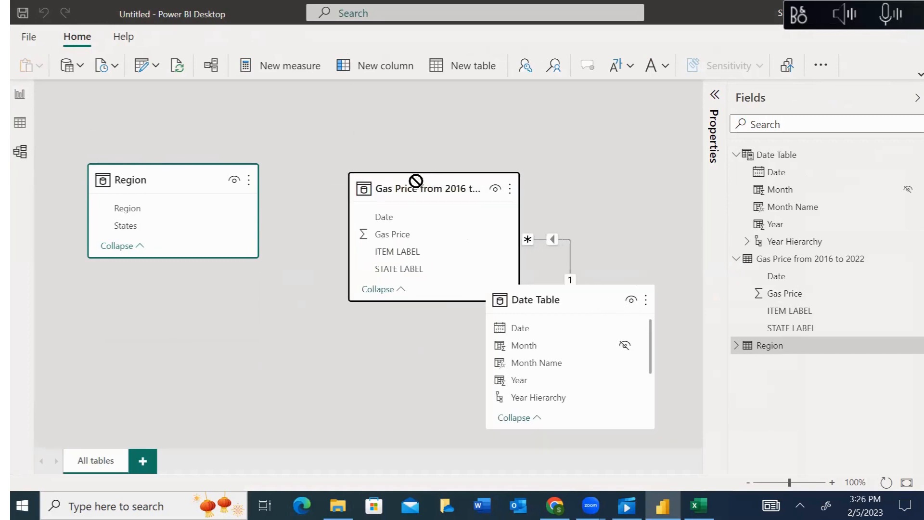
left_click_drag(596, 294, 649, 167)
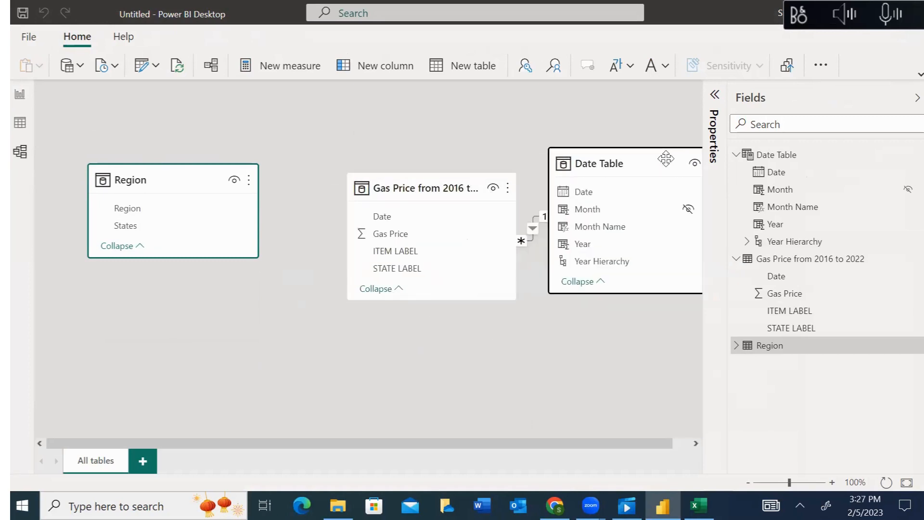
left_click(484, 252)
left_click(447, 193)
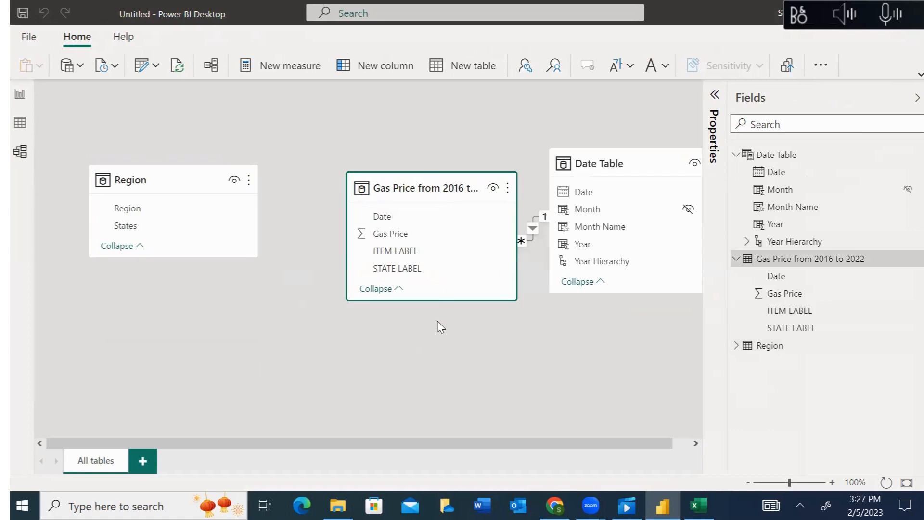
Step: Lengthen the Gas Price, Region and Date Table cards in the model diagram
left_click_drag(431, 299, 436, 362)
left_click_drag(140, 256, 158, 314)
left_click_drag(613, 291, 630, 336)
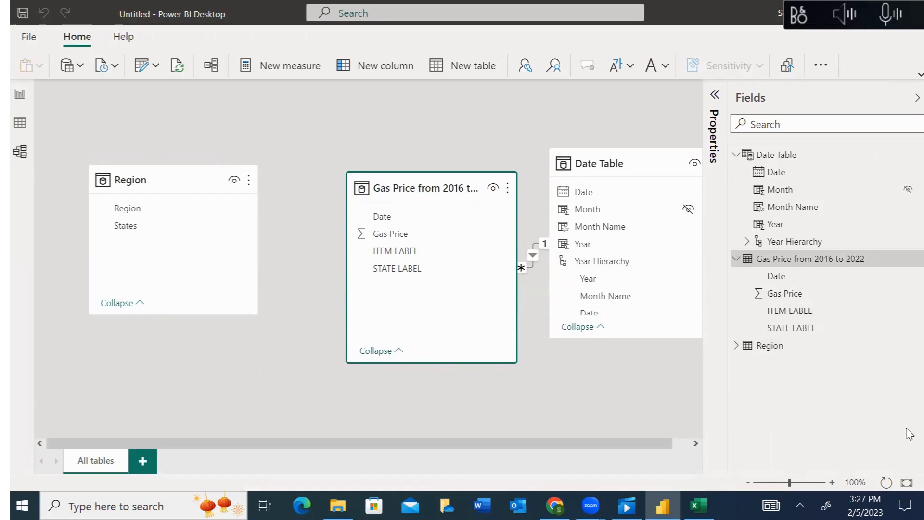
Step: Create a relationship between States in the Region table and STATE LABEL in the Gas Price table
left_click(906, 483)
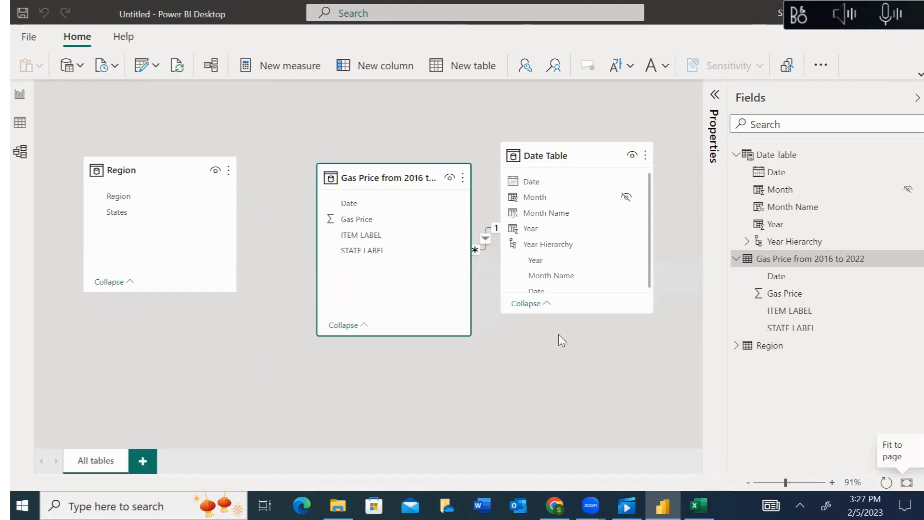
left_click(123, 216)
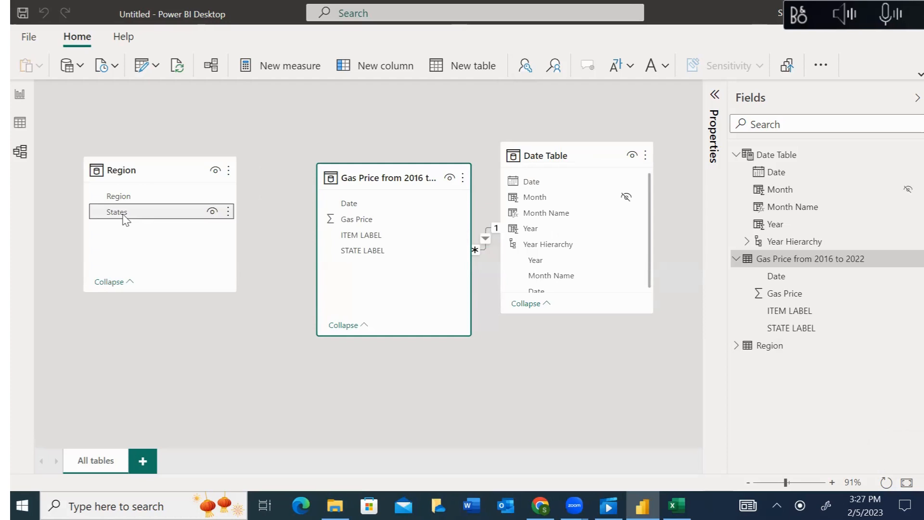
left_click_drag(124, 216, 396, 252)
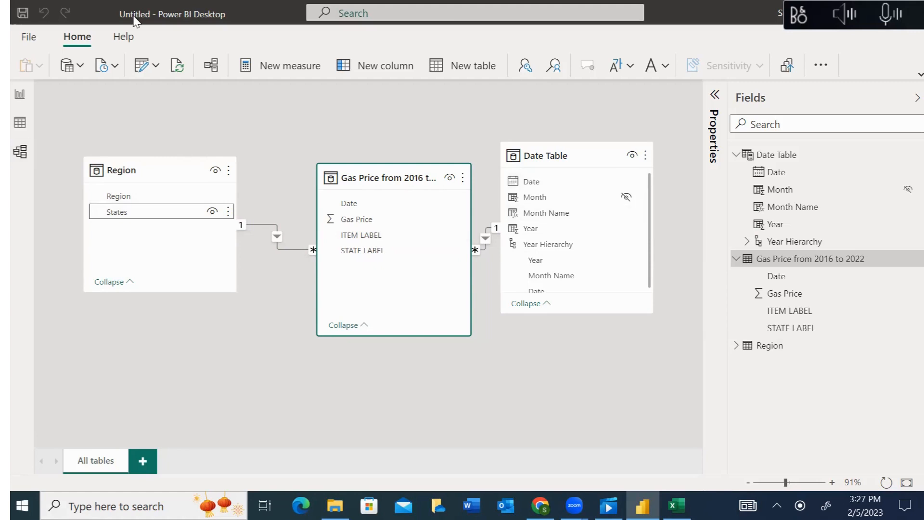
left_click(21, 123)
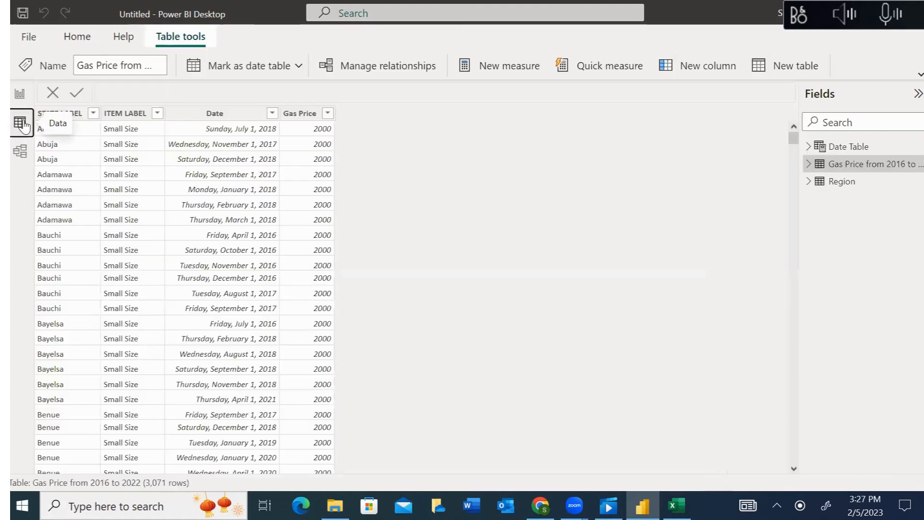
left_click(21, 95)
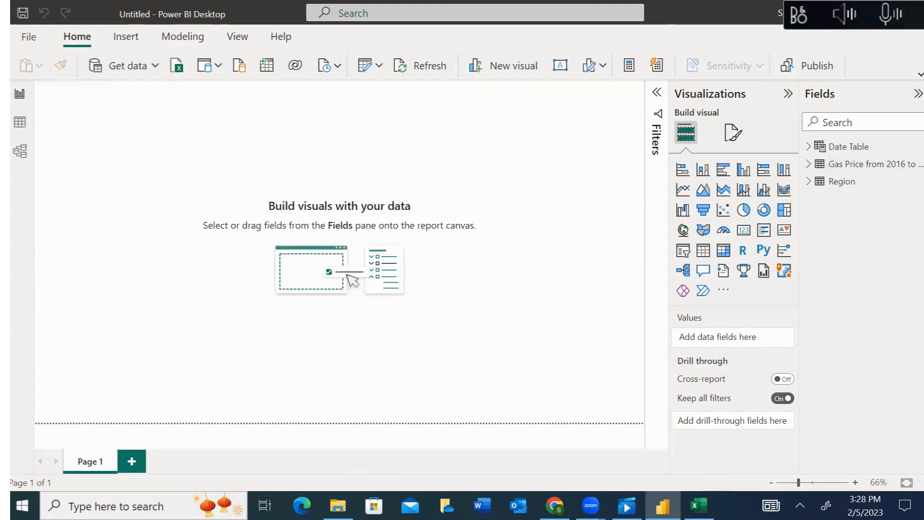
left_click(555, 506)
mouse_move(590, 505)
left_click(616, 416)
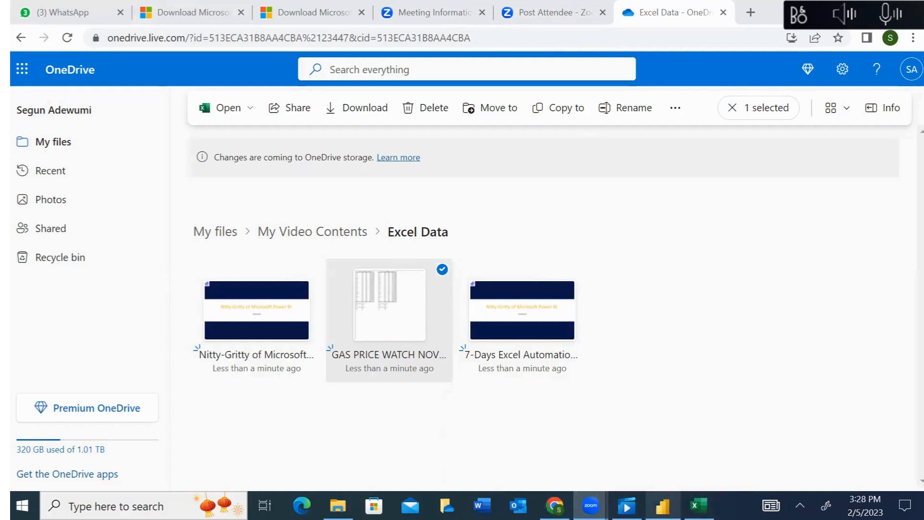
left_click(663, 505)
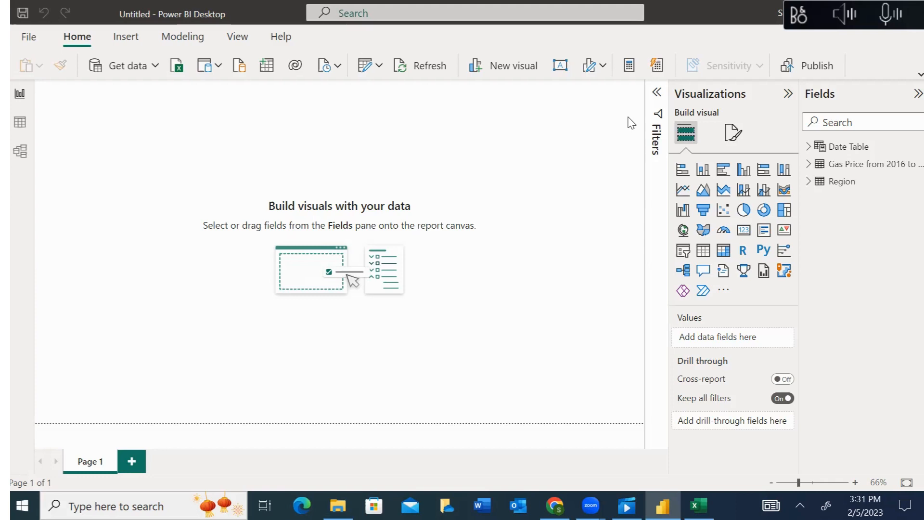
left_click(19, 123)
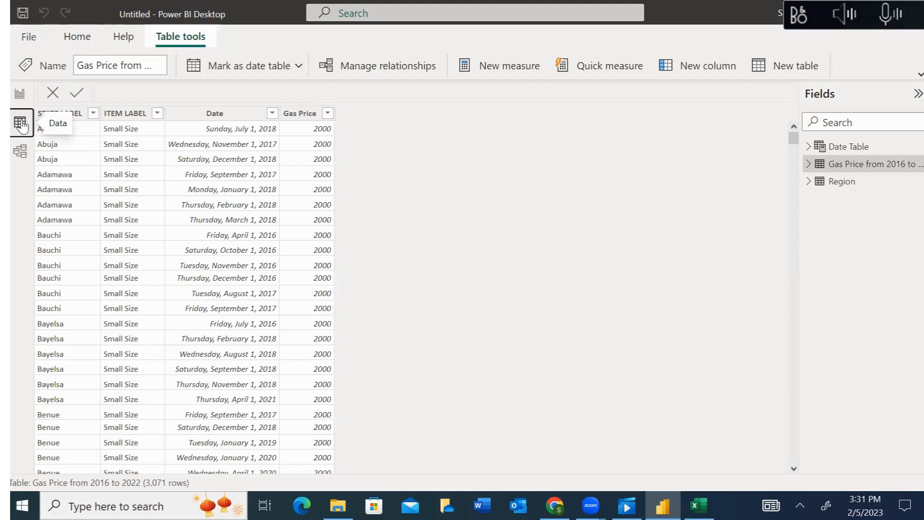
Step: Add an empty matrix visual to report Page 1 and enlarge it in both width and height
left_click(19, 93)
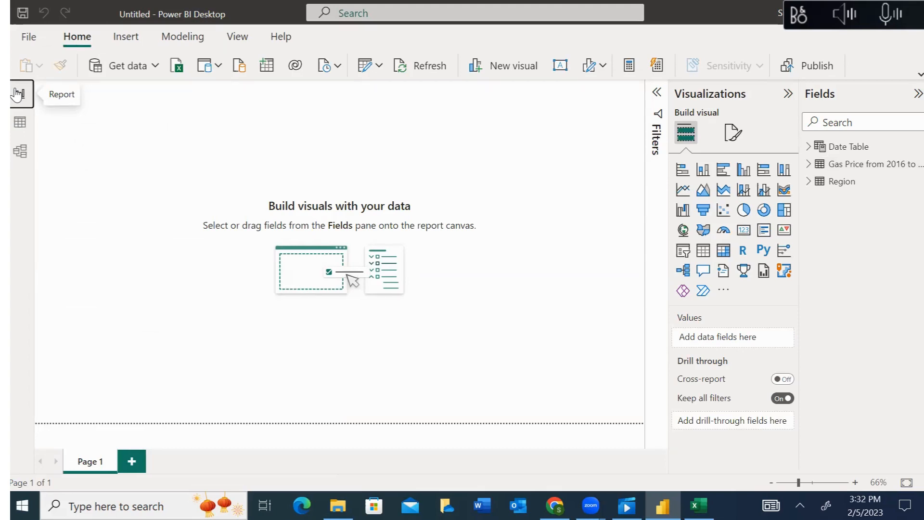
left_click(723, 254)
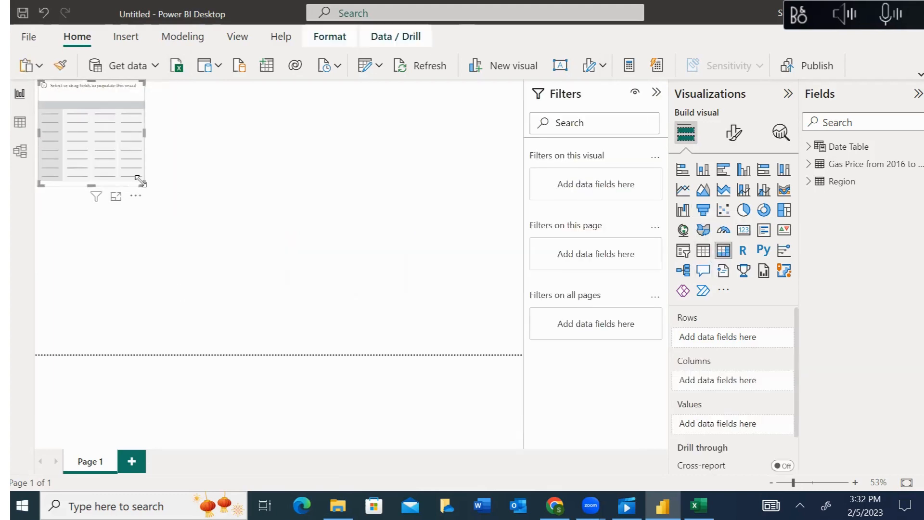
left_click_drag(140, 182, 186, 285)
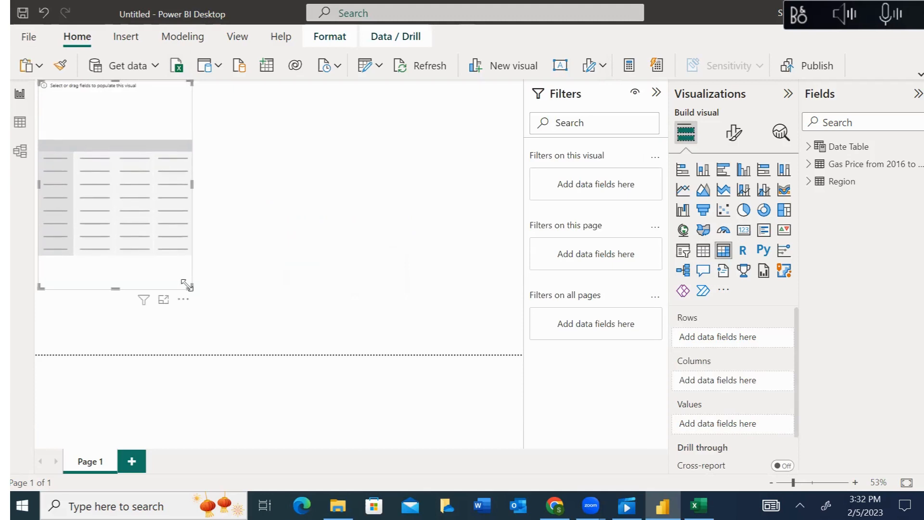
Step: Rename the Year Hierarchy in the Date Table to "Date hierarchy"
left_click(810, 148)
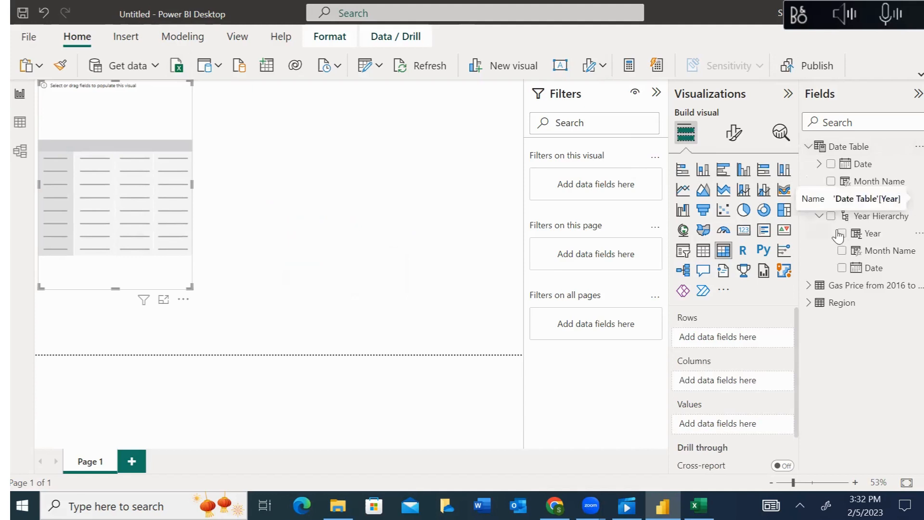
double_click(864, 199)
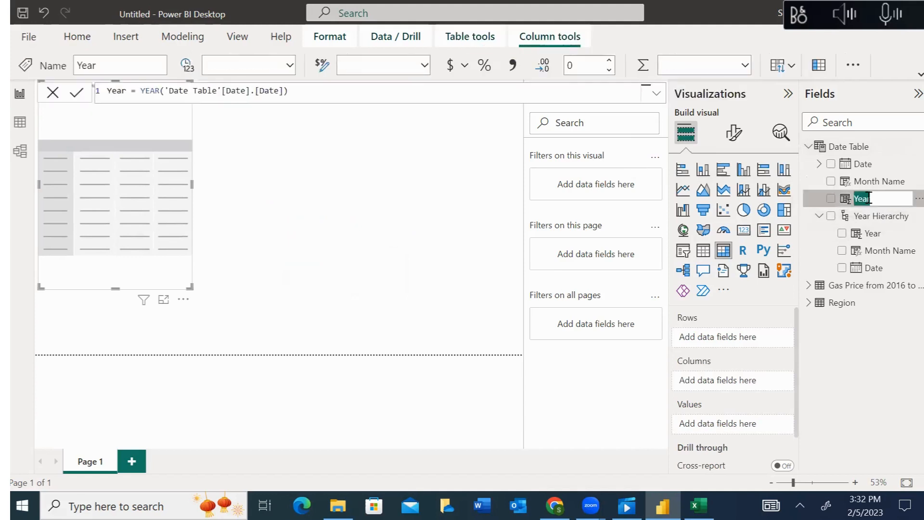
double_click(883, 216)
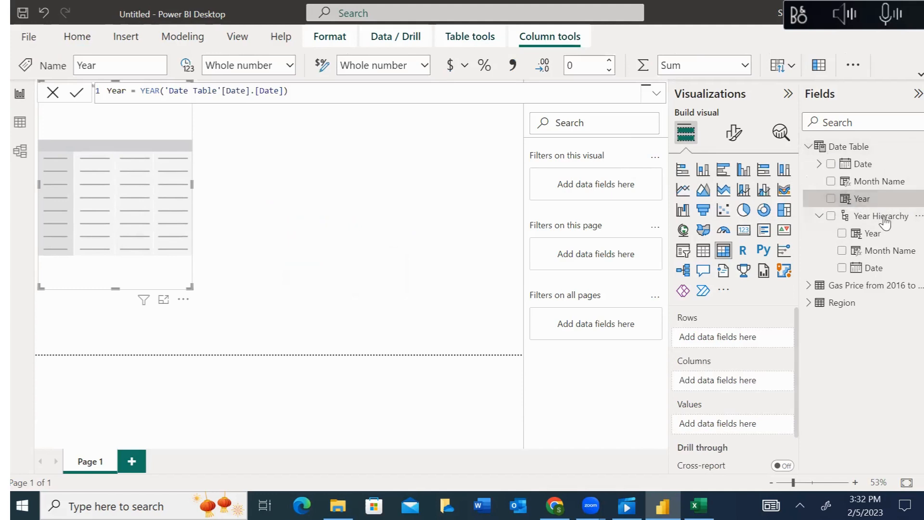
type("Da")
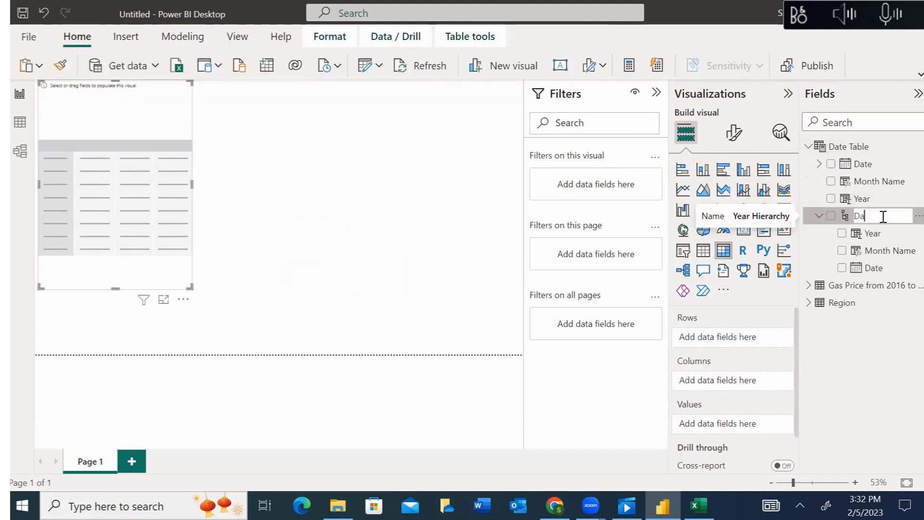
type("te hierarchy")
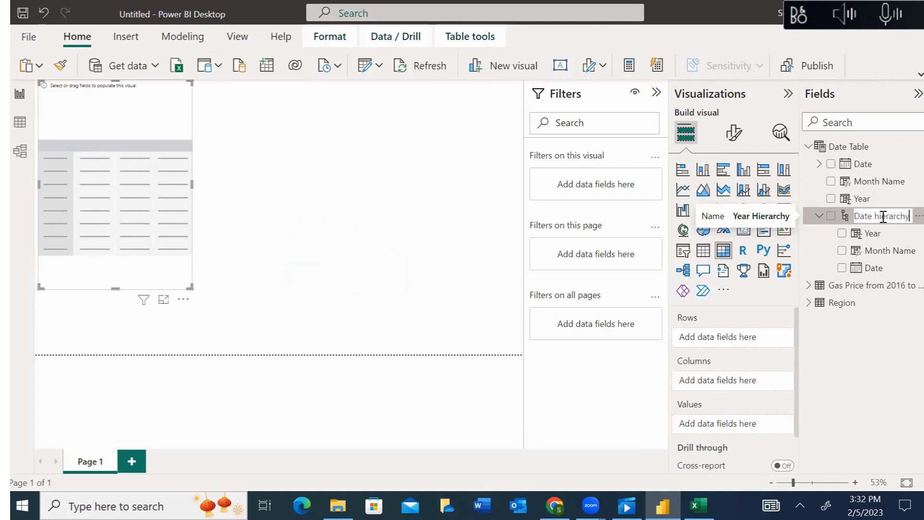
key("Return")
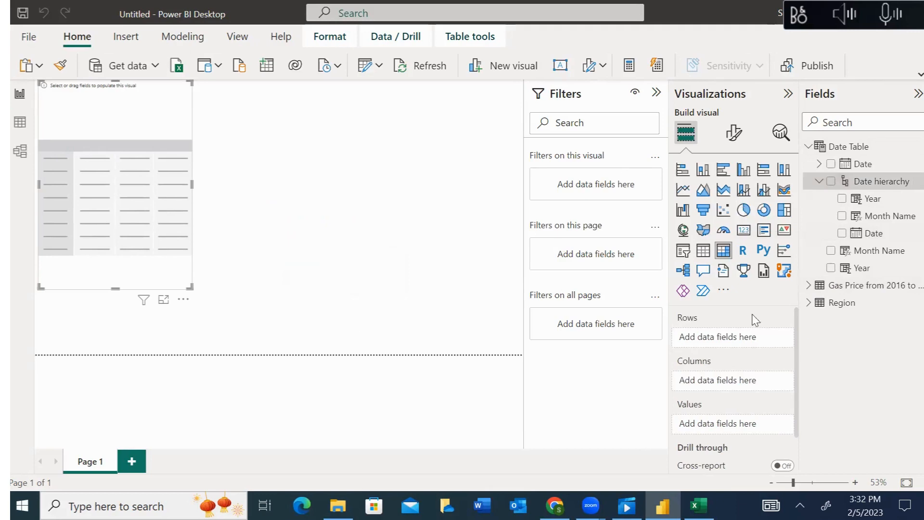
Step: Add the Date hierarchy to the matrix rows and check the months under 2016 by expanding and collapsing that year
left_click_drag(871, 186, 737, 349)
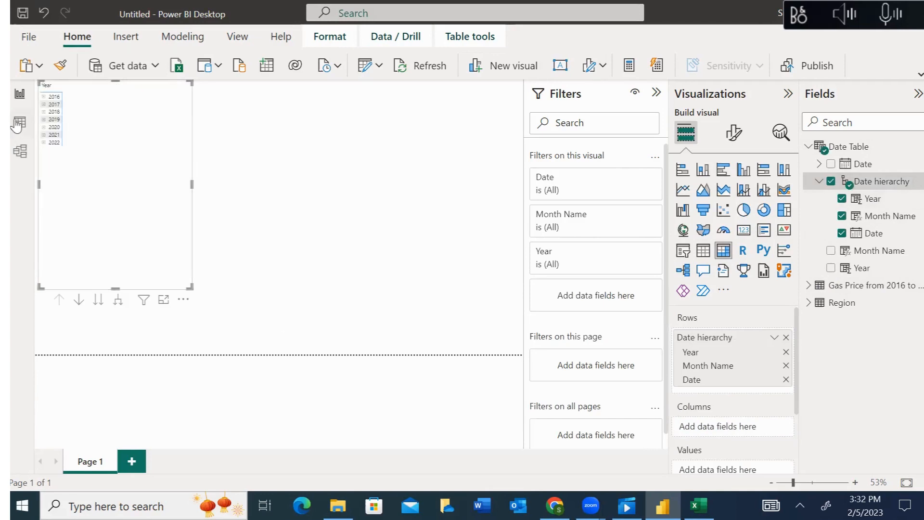
left_click(43, 97)
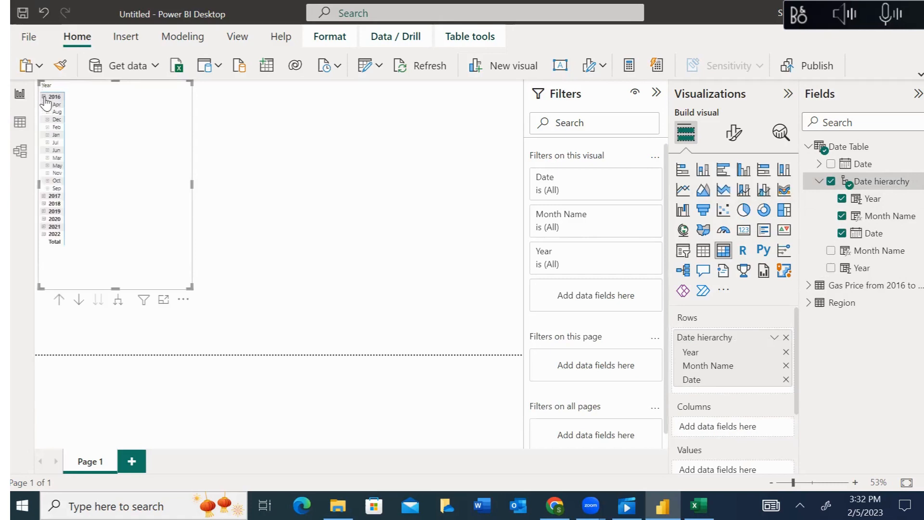
left_click(44, 97)
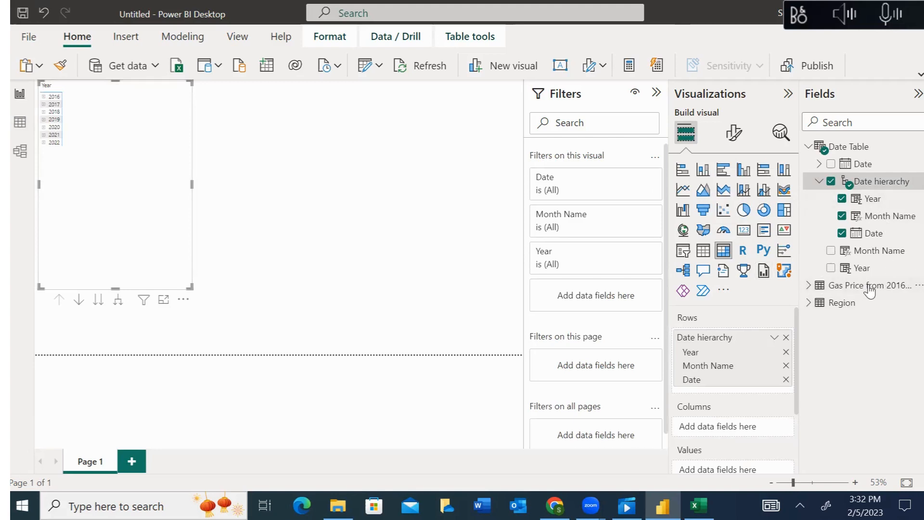
left_click(808, 285)
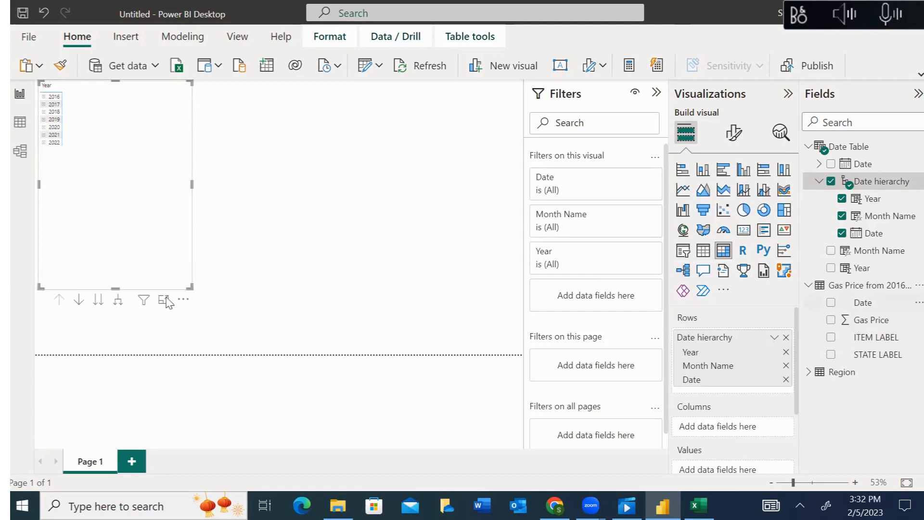
left_click(20, 122)
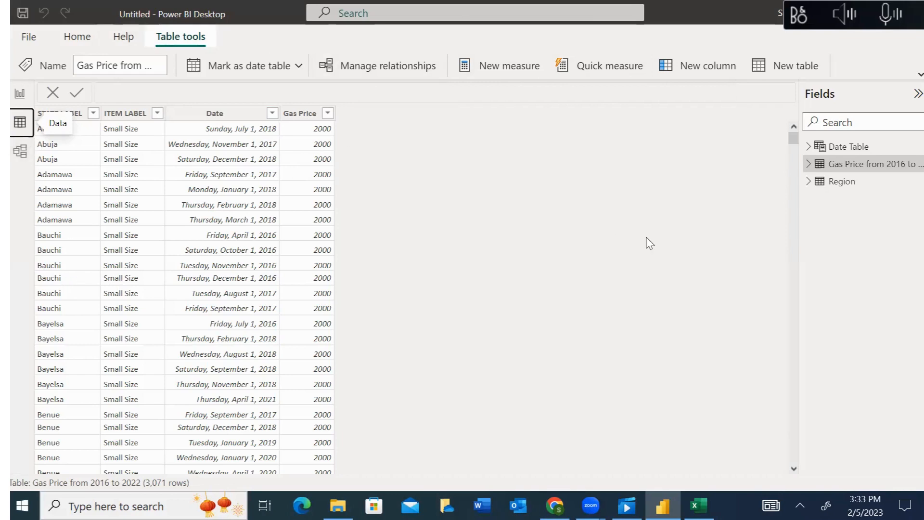
left_click(807, 169)
left_click(808, 169)
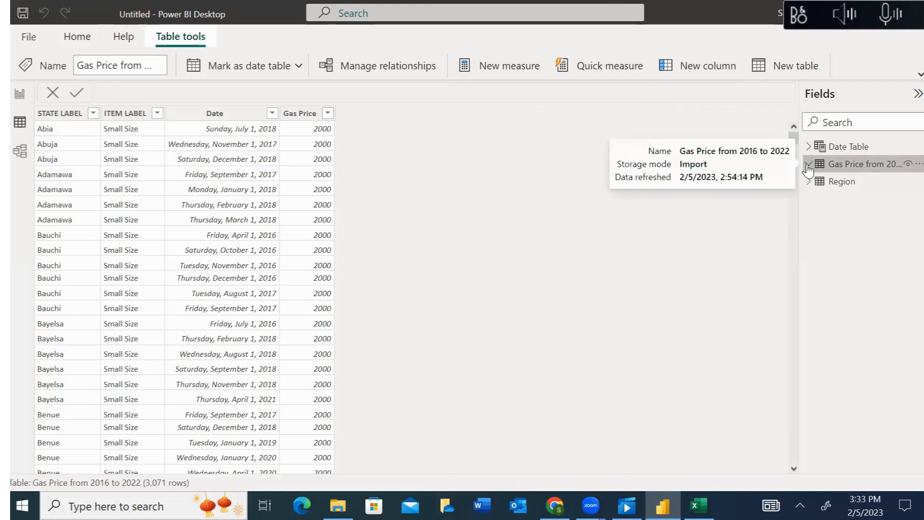
left_click(19, 93)
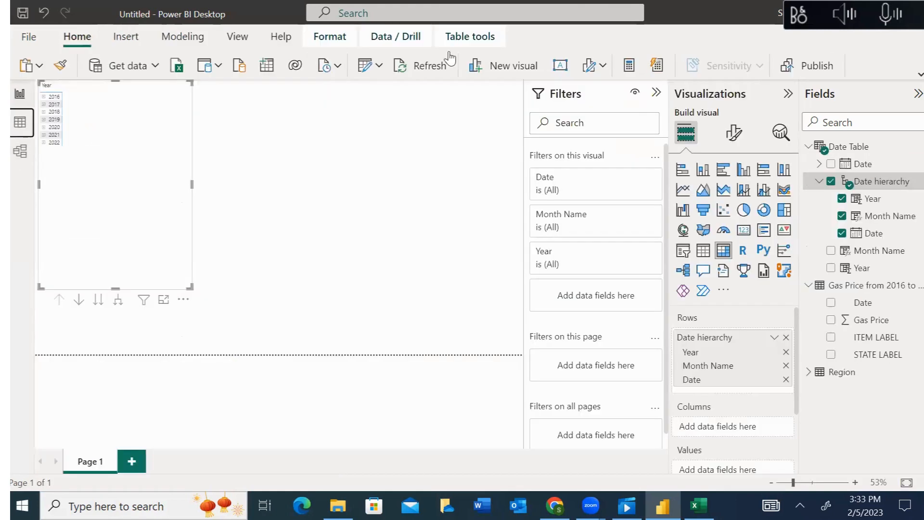
Step: Create a new measure named "Average Gas Price" in the Gas Price table and begin its formula with the AVERAGE function
left_click(809, 147)
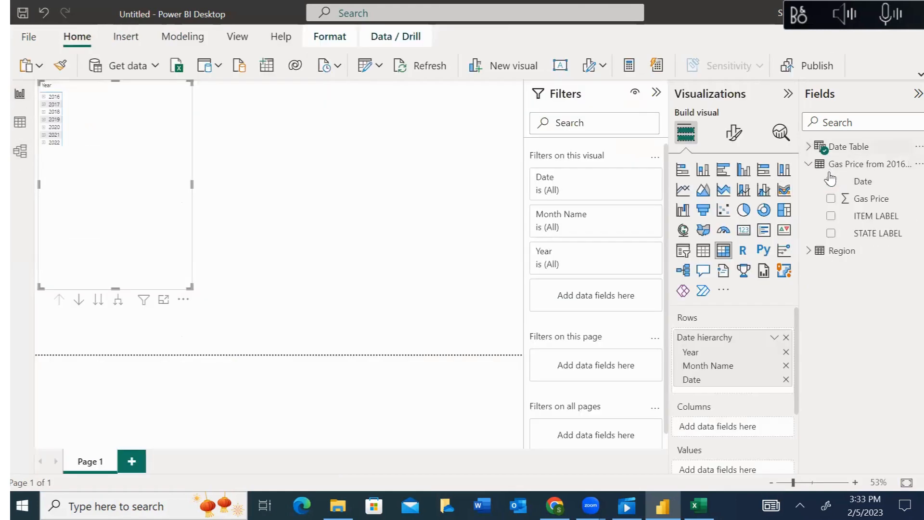
left_click(808, 164)
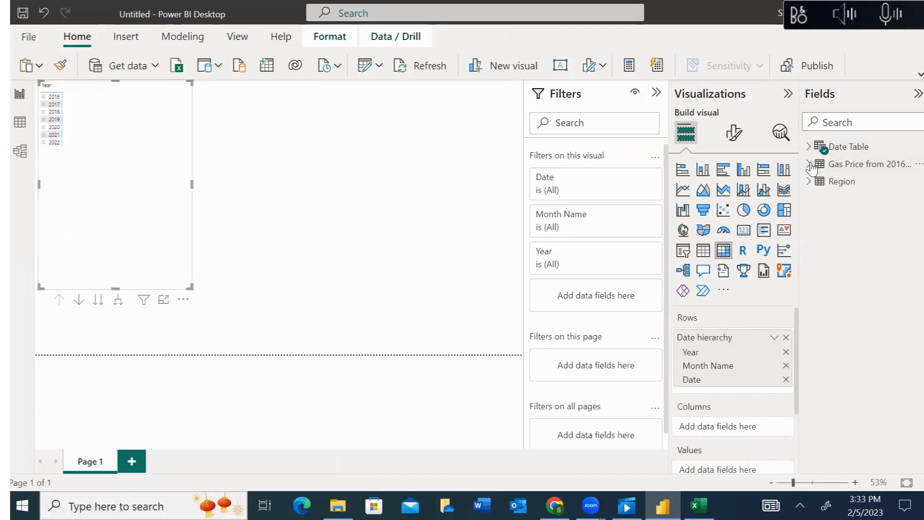
right_click(852, 168)
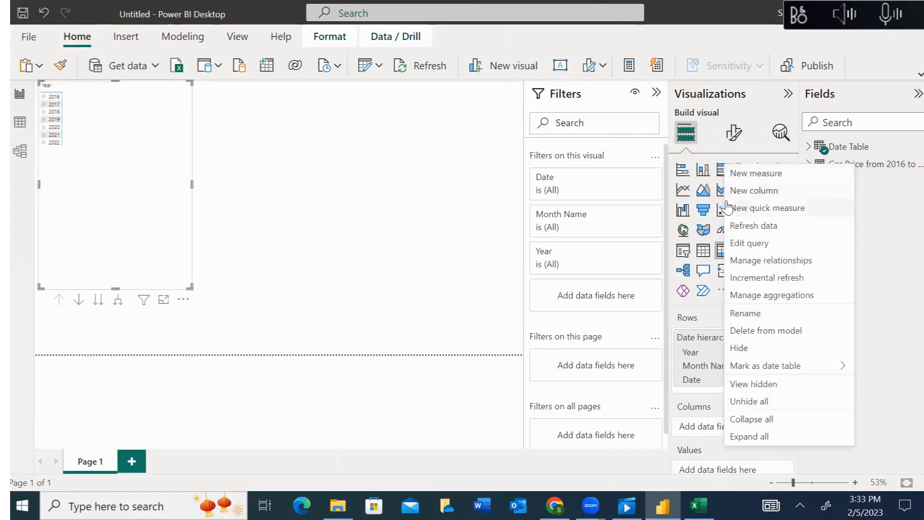
left_click(761, 176)
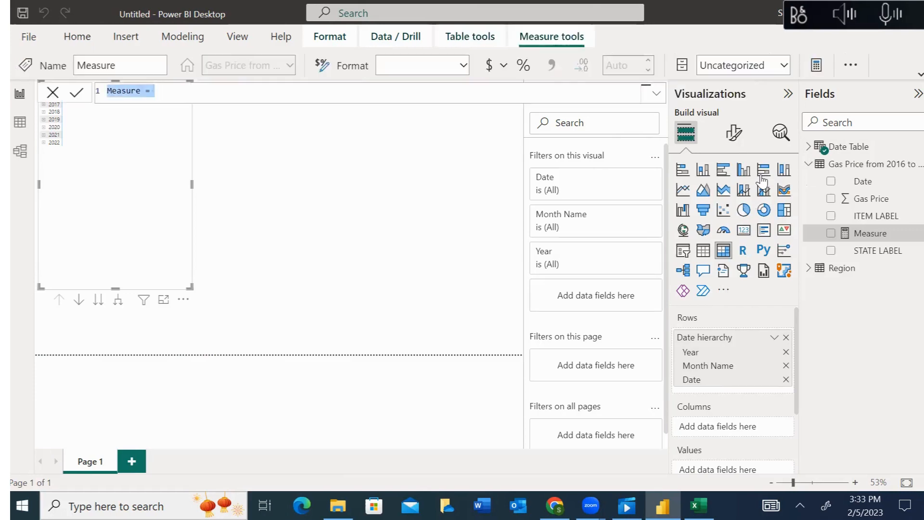
type("Average Gas Pric")
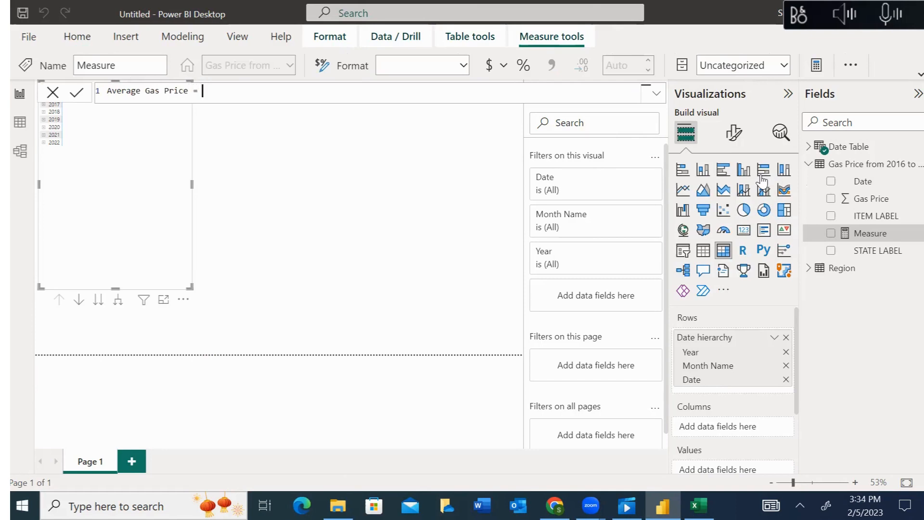
type("e = aver")
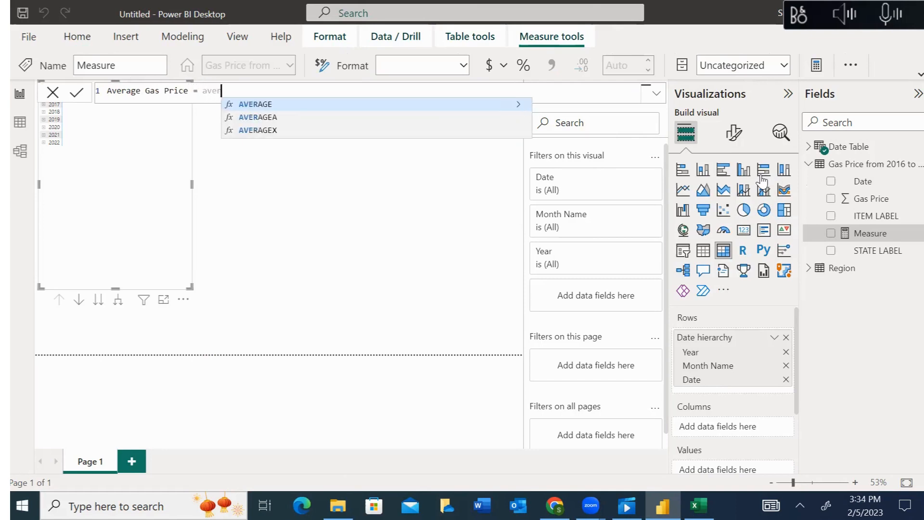
key("Tab")
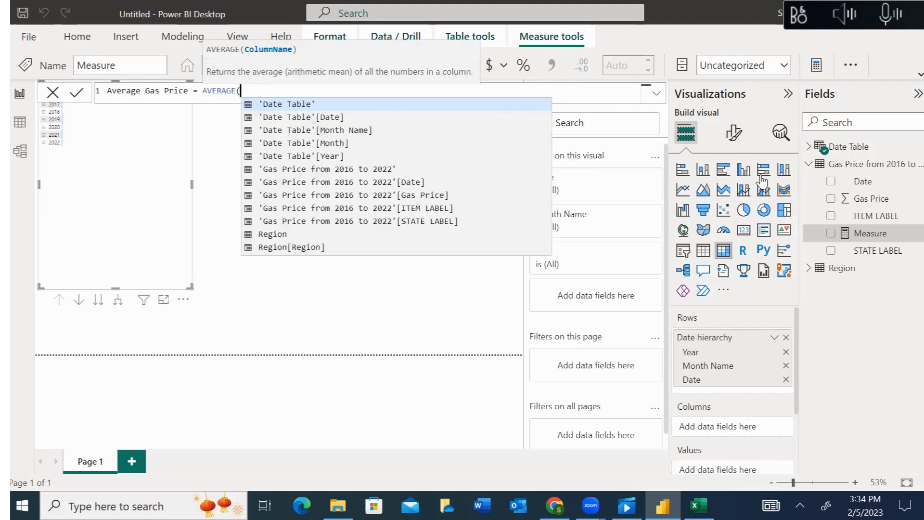
key("Tab")
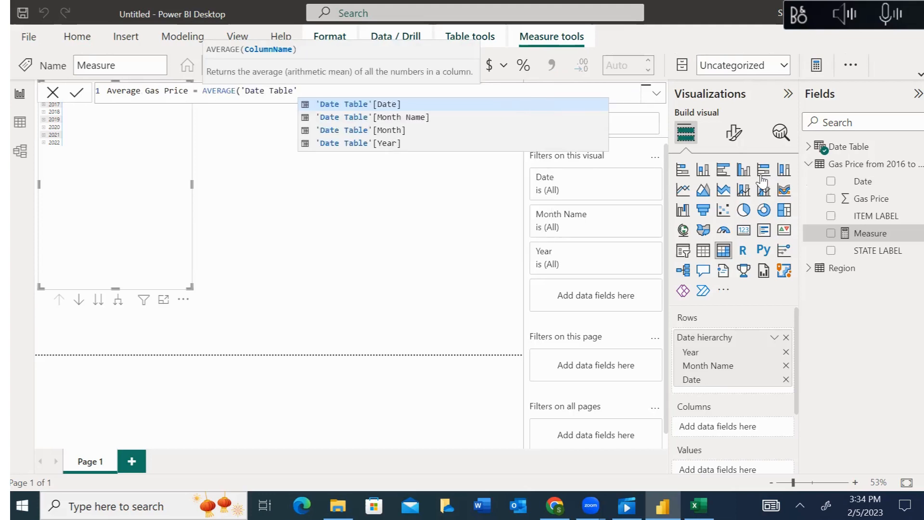
key("BackSpace")
key("BackSpace")
key("BackSpace")
key("BackSpace")
key("BackSpace")
key("BackSpace")
key("BackSpace")
key("BackSpace")
key("BackSpace")
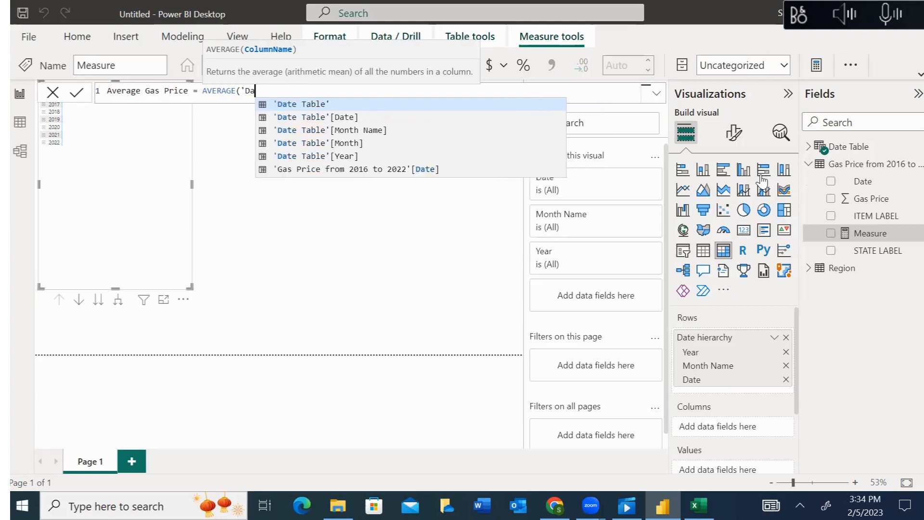
key("BackSpace")
key("BackSpace")
Step: Complete and commit the measure's AVERAGE formula with the column 'Gas Price from 2016 to 2022'[Gas Price]
type("ga")
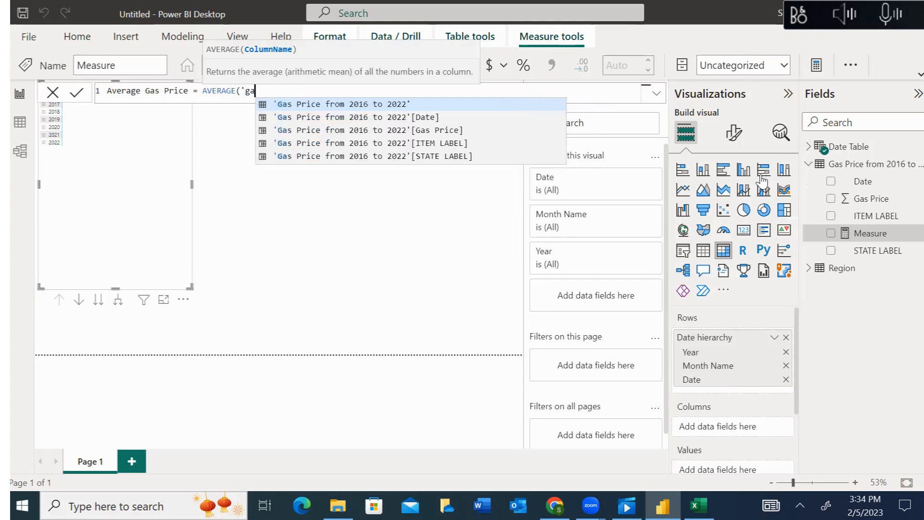
key("Tab")
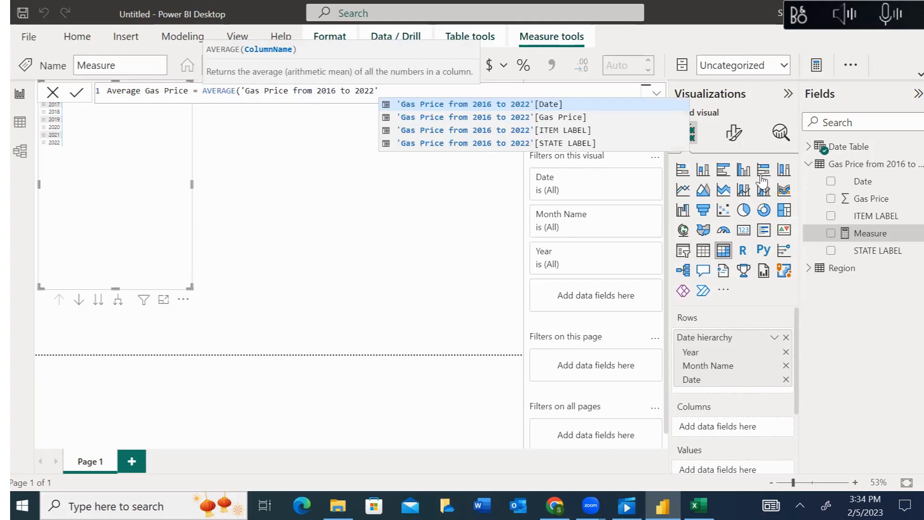
type("[")
key("Down")
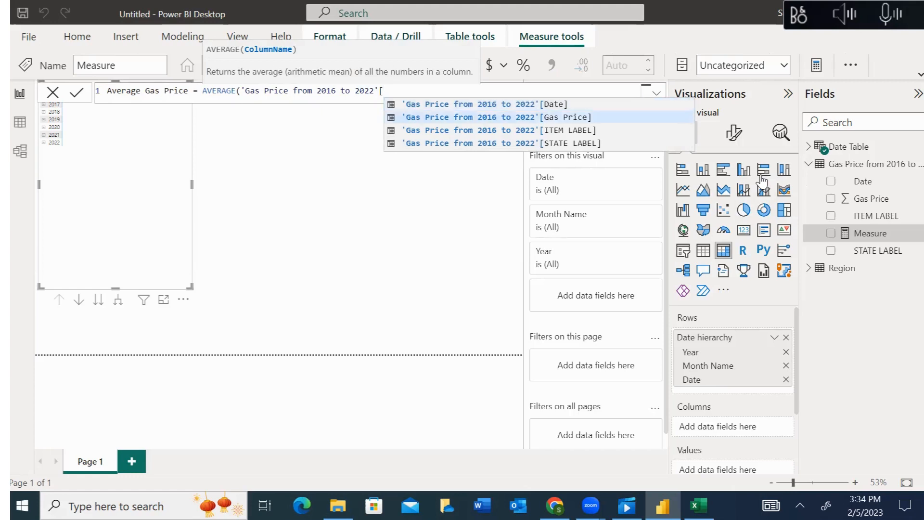
key("Down")
key("Up")
key("Tab")
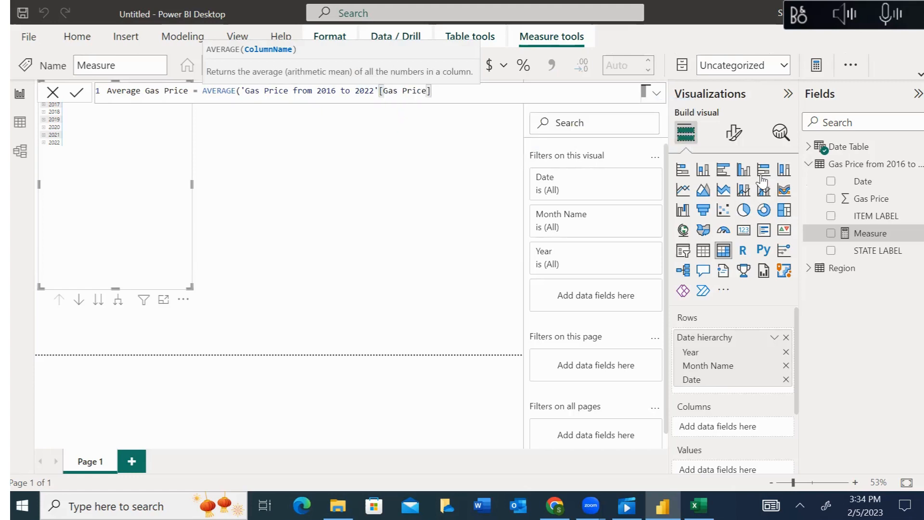
type(")")
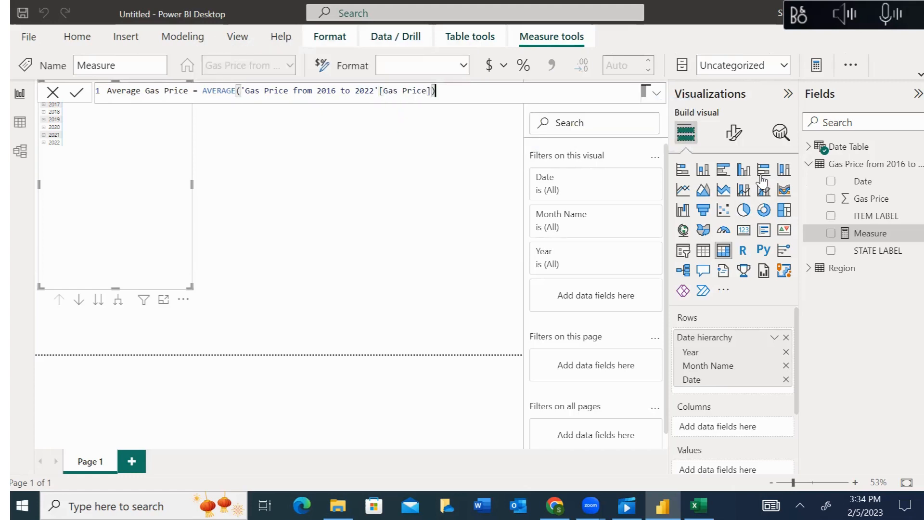
key("Return")
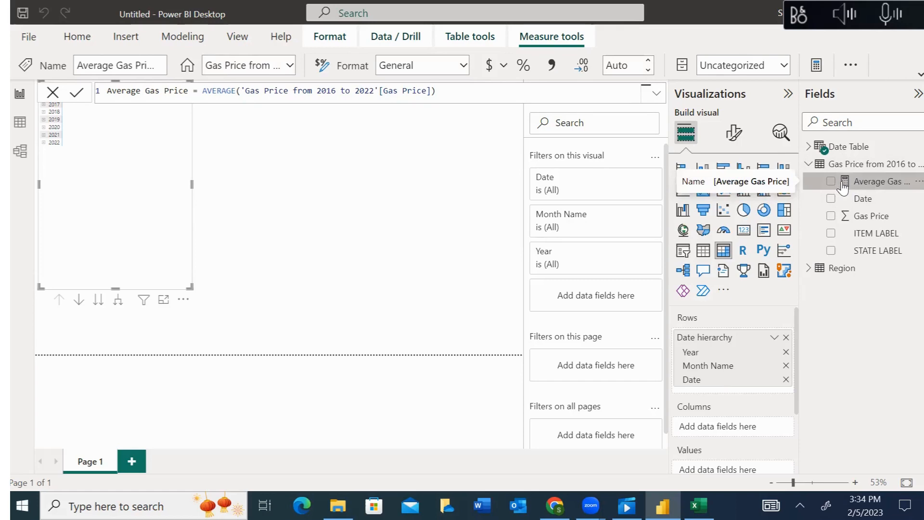
Step: Format the Average Gas Price measure as currency with the ₦ Edo (Nigeria) symbol
left_click(808, 148)
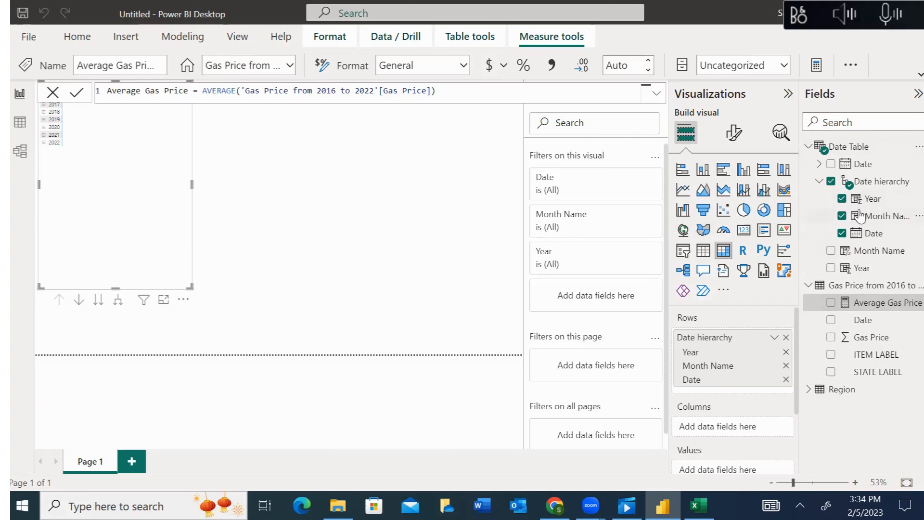
left_click(808, 147)
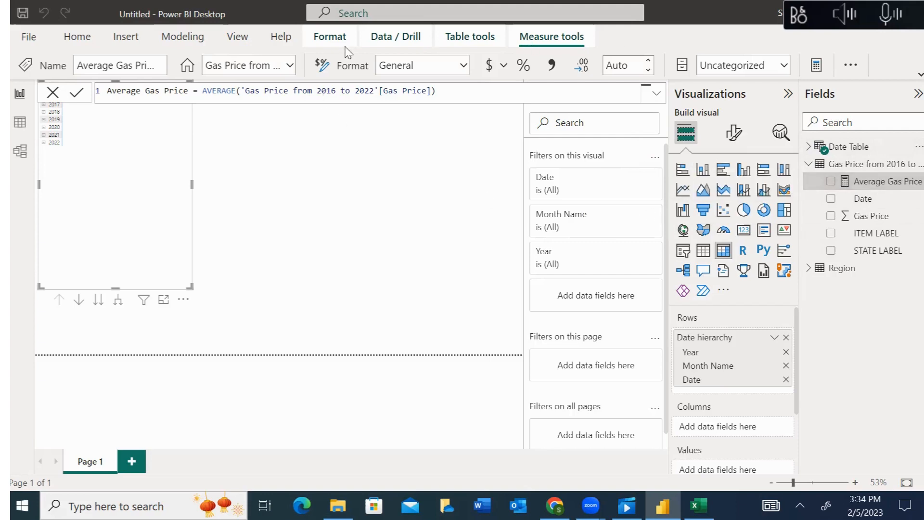
left_click(503, 66)
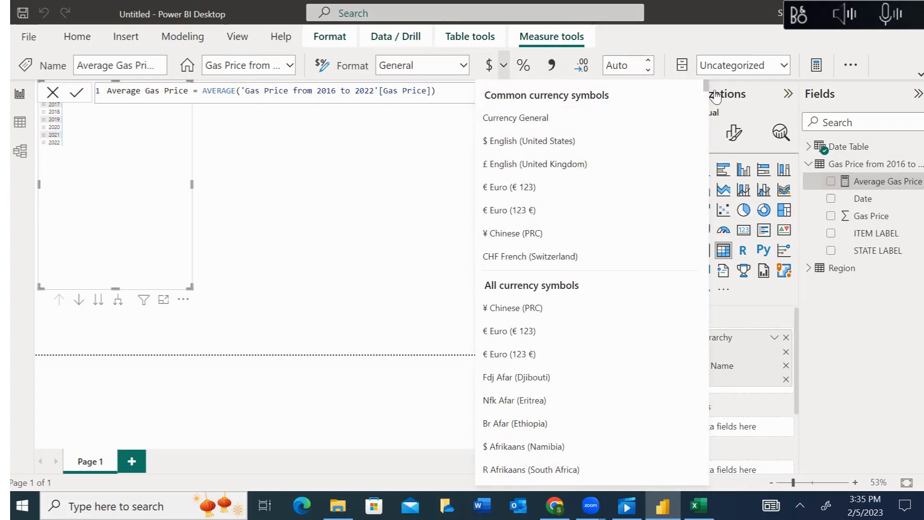
left_click_drag(707, 91, 718, 168)
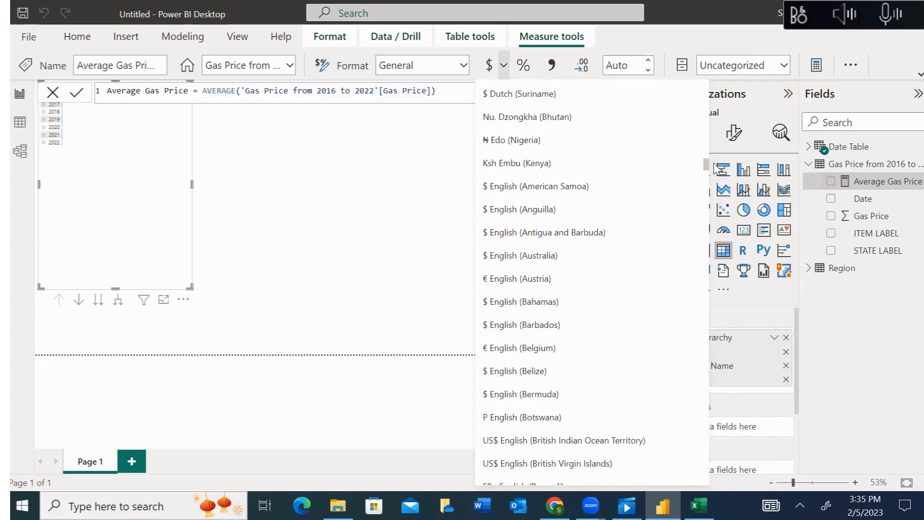
left_click(511, 143)
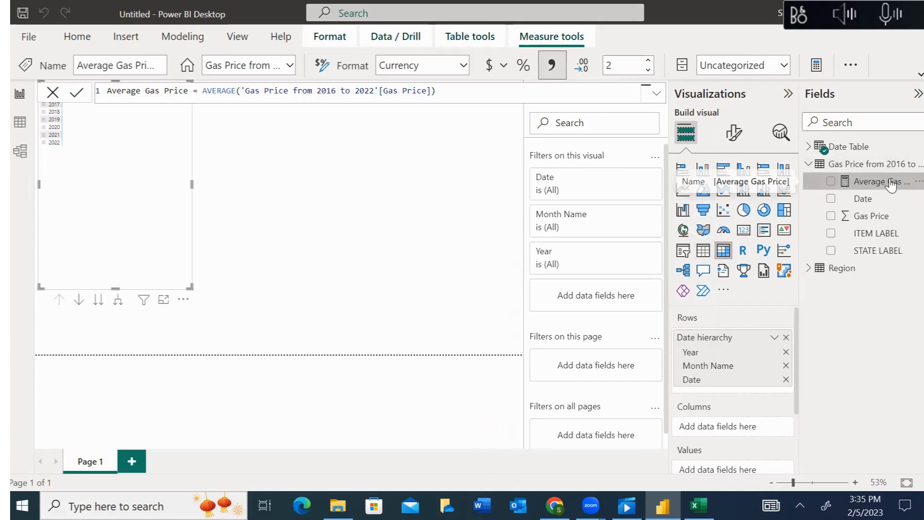
Step: Add the Average Gas Price measure to the matrix values and leave the formula bar
left_click(830, 184)
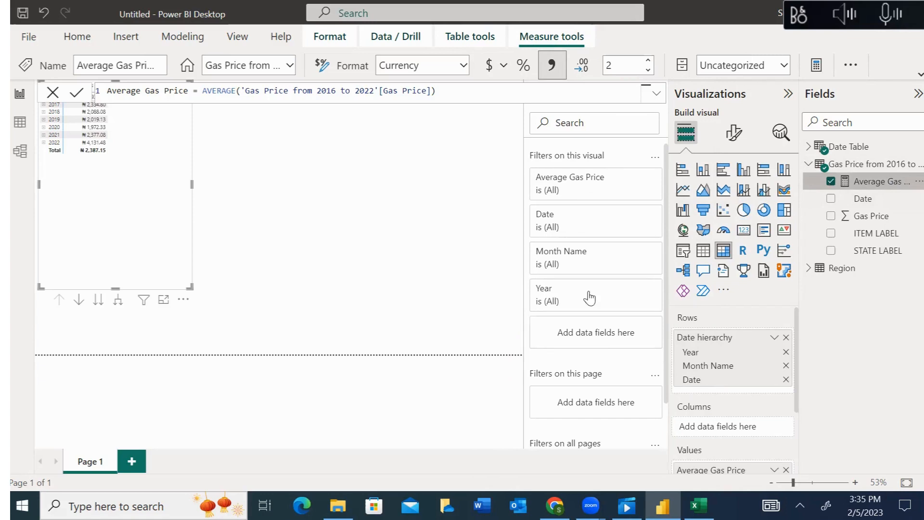
left_click(549, 72)
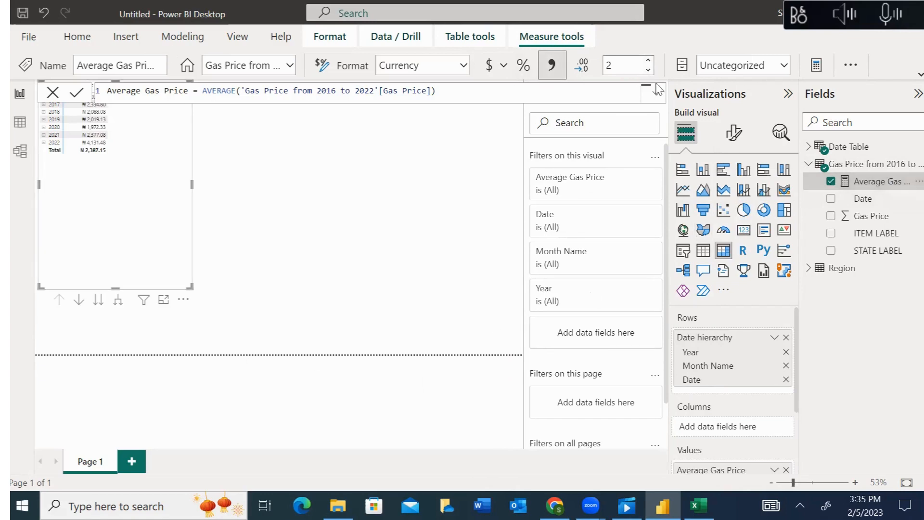
left_click(656, 93)
left_click(656, 93)
left_click(657, 96)
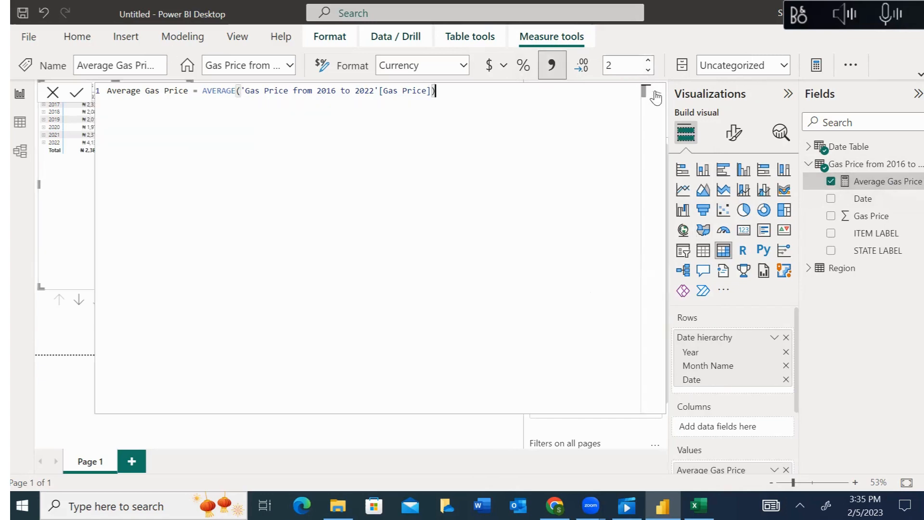
left_click(656, 96)
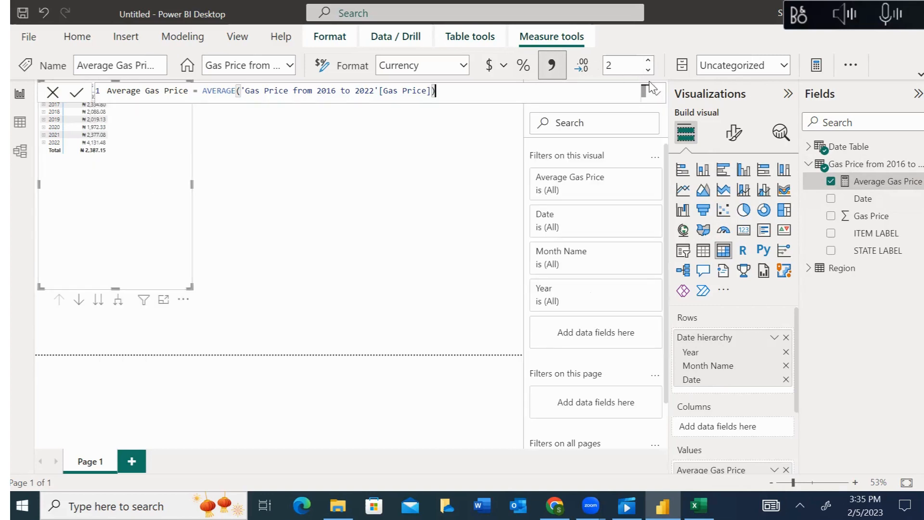
left_click(657, 94)
left_click(658, 94)
left_click(244, 175)
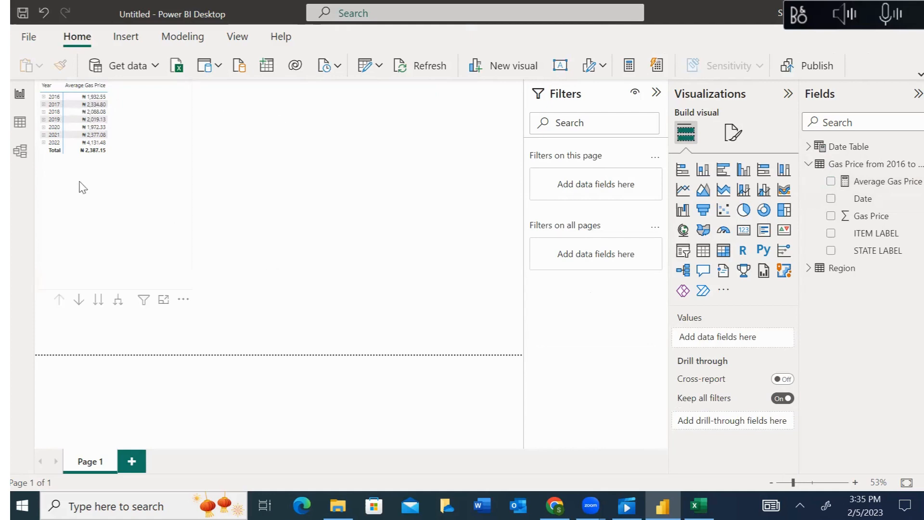
Step: Delete the model relationship between the Gas Price table and the Date Table, and check the matrix on the report page
left_click(21, 153)
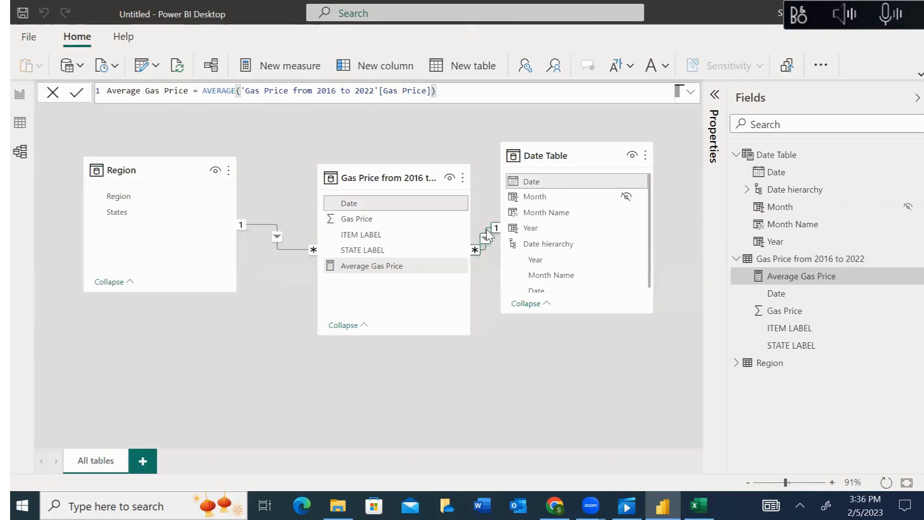
right_click(488, 235)
left_click(509, 246)
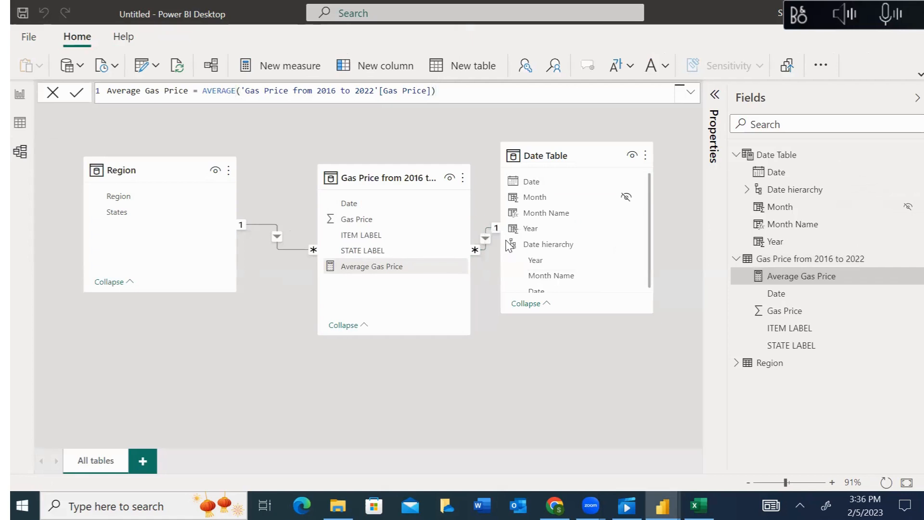
left_click(550, 279)
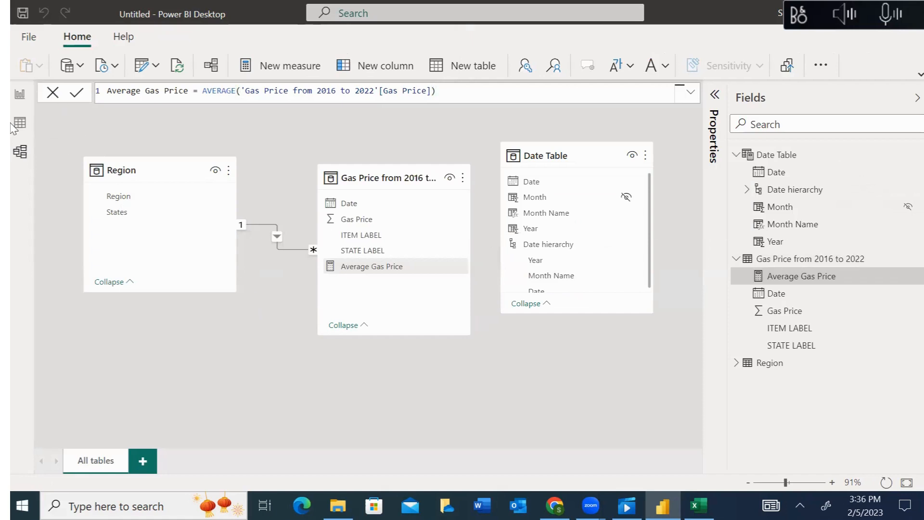
left_click(21, 102)
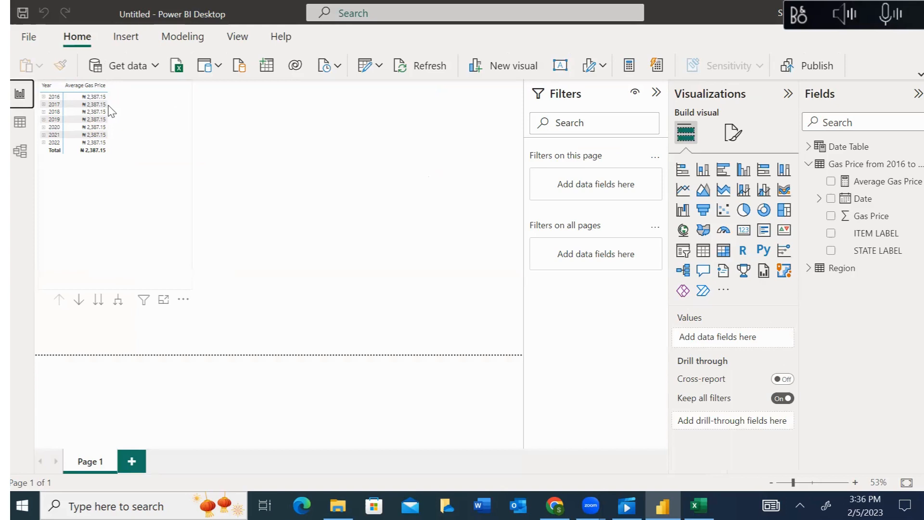
left_click(426, 108)
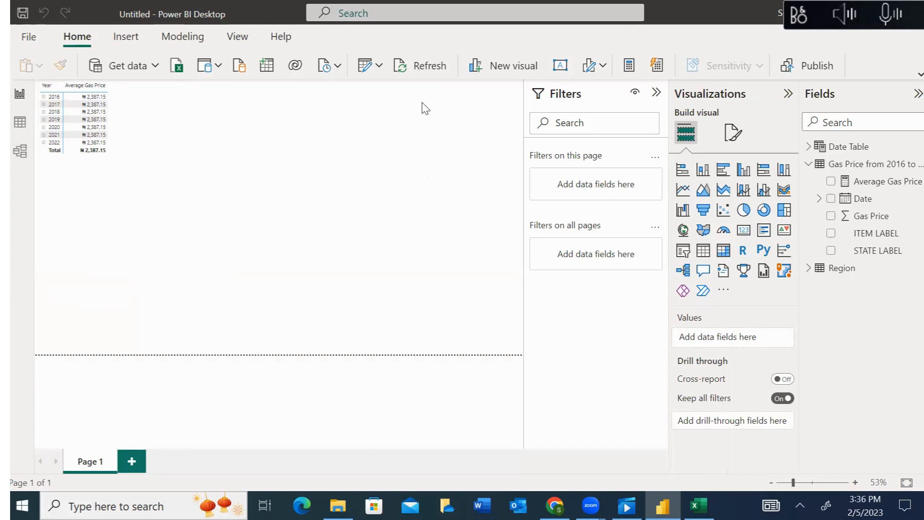
left_click(326, 98)
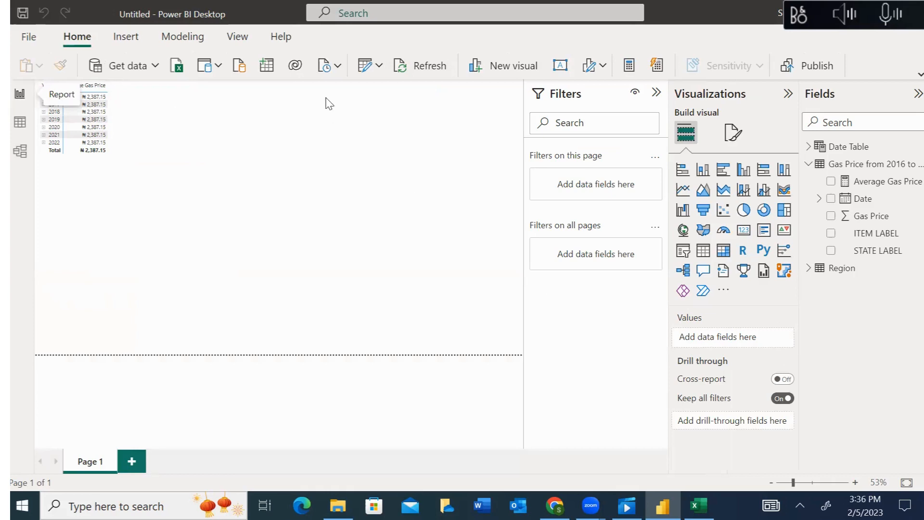
Step: Add a card visual beside the matrix on Page 1 and show the Average Gas Price measure in it
left_click(744, 232)
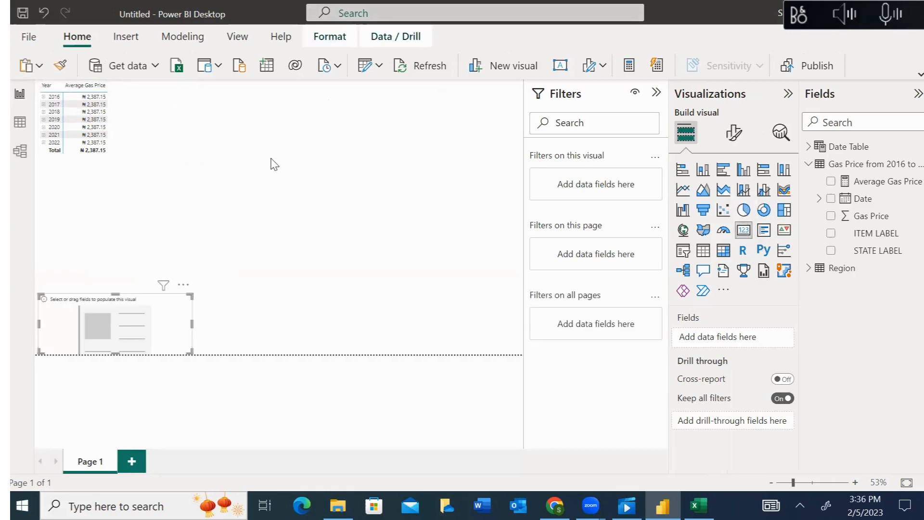
key("Delete")
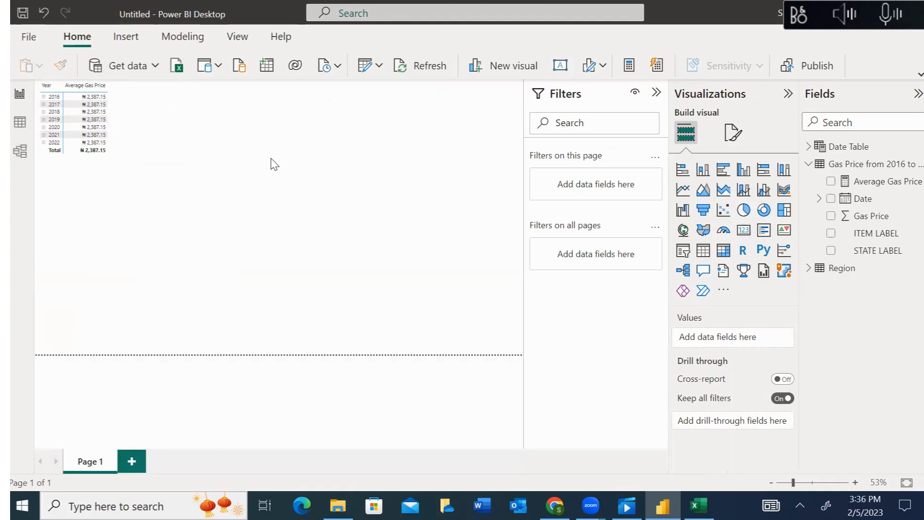
left_click(744, 236)
left_click_drag(153, 309, 398, 196)
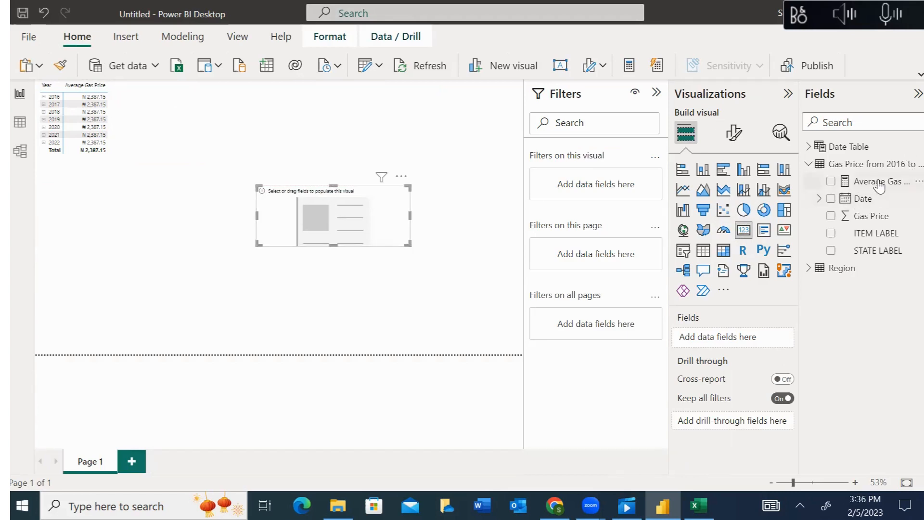
left_click_drag(878, 185, 352, 202)
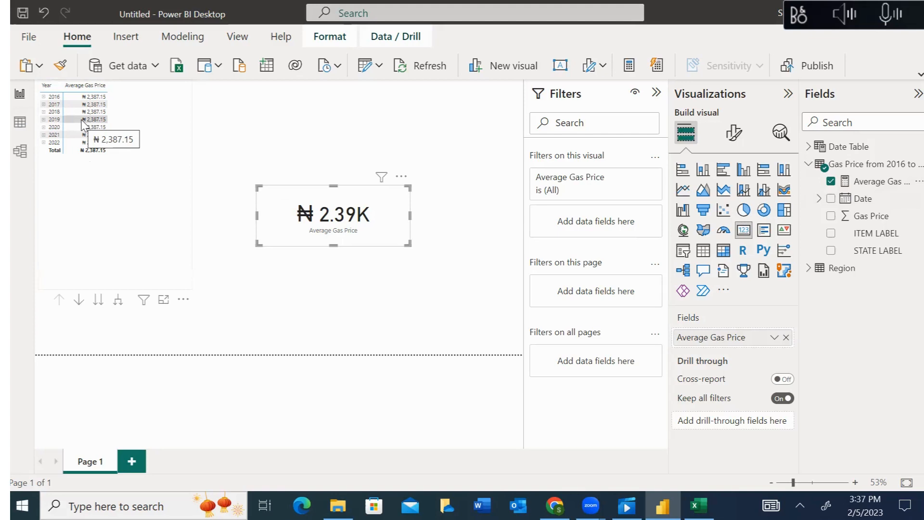
Step: Recreate the model relationship between the Date Table's Date and the Gas Price table's Date, and check the matrix on the report page
left_click(20, 154)
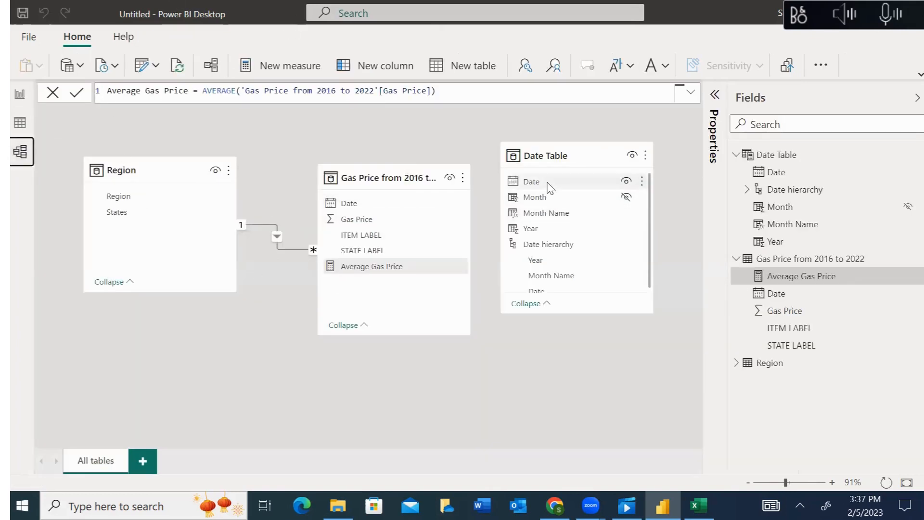
left_click_drag(547, 182, 375, 201)
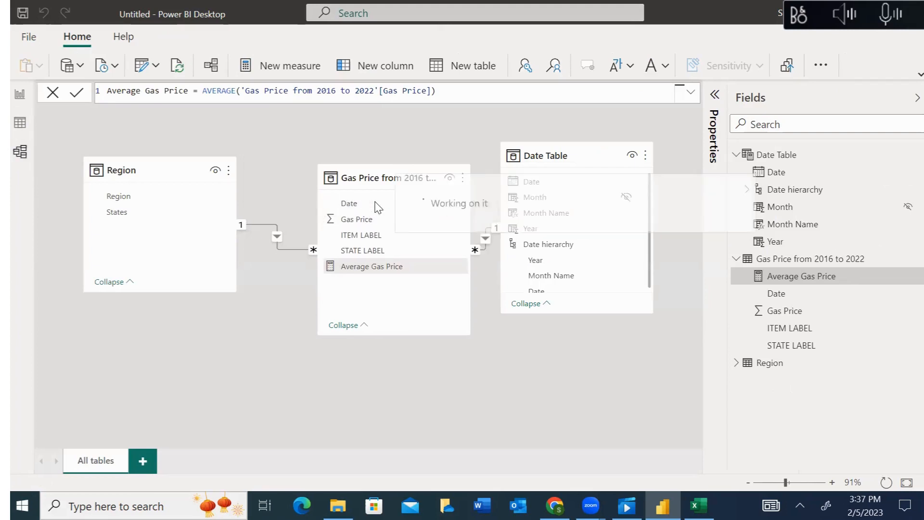
left_click(18, 96)
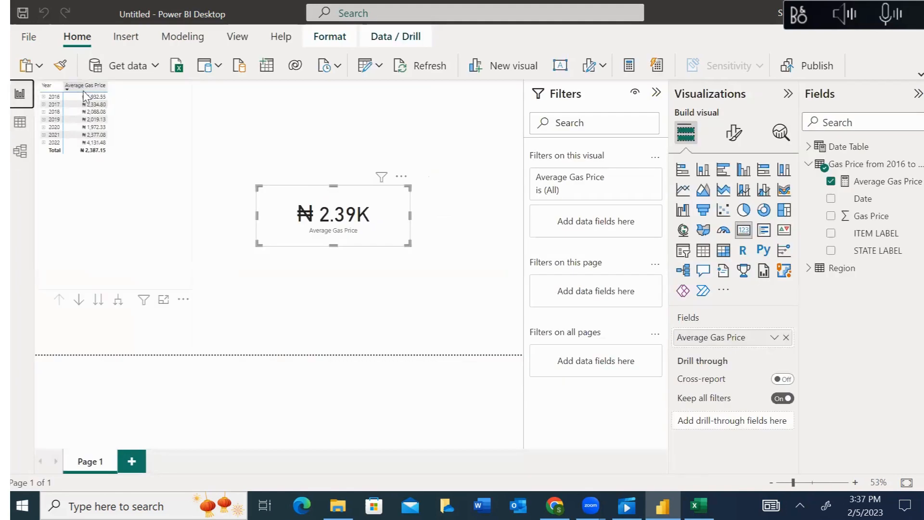
mouse_move(98, 102)
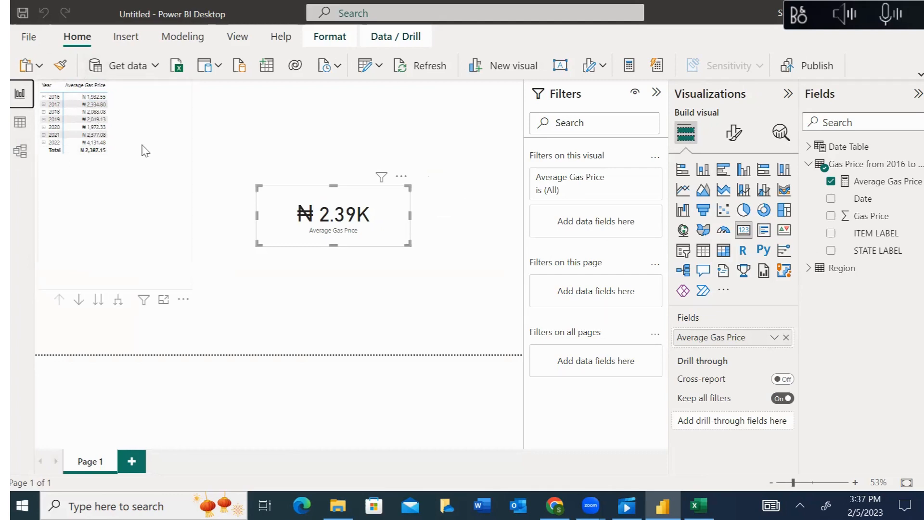
Step: Look through the matrix's visual and general format settings for a font size option
left_click(157, 117)
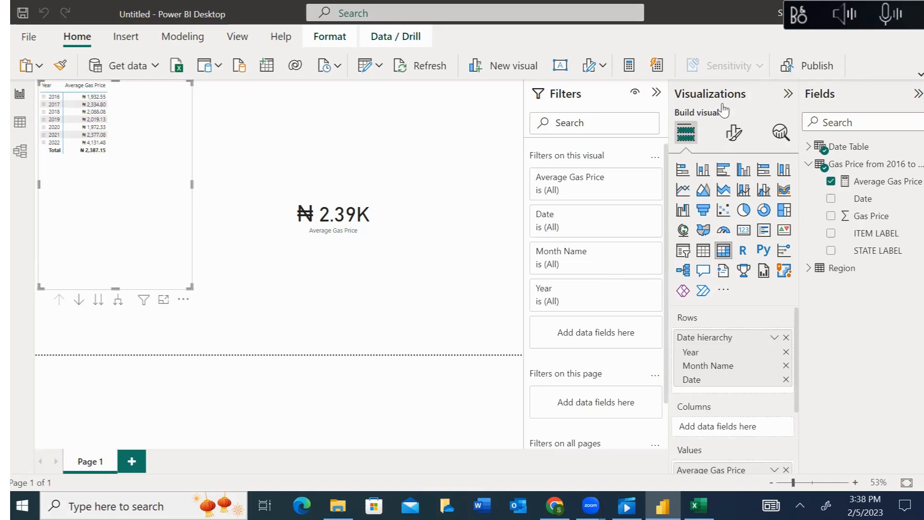
left_click(732, 135)
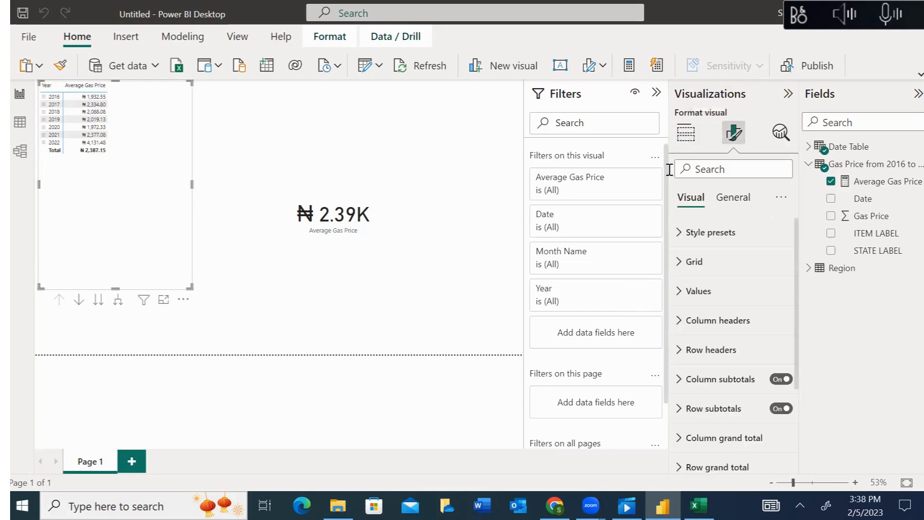
left_click(735, 175)
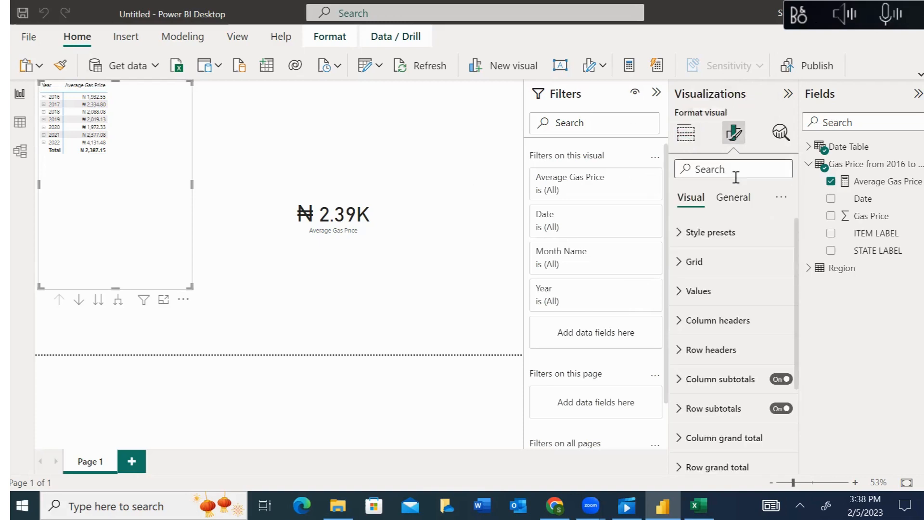
left_click(679, 264)
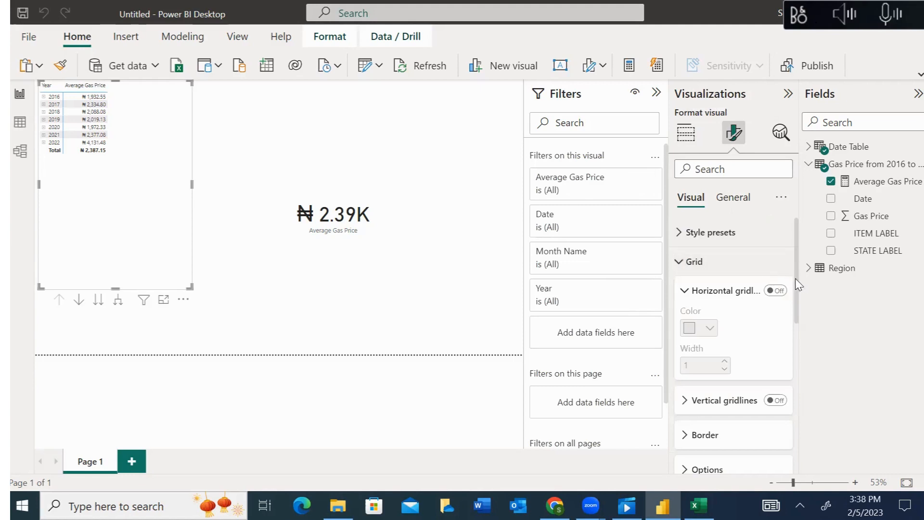
scroll(796, 298, "down", 3)
scroll(798, 314, "down", 4)
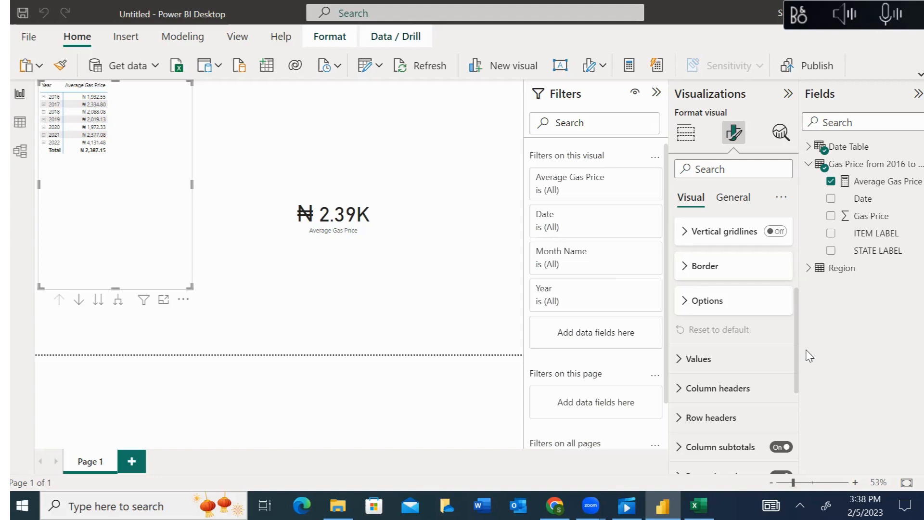
left_click(712, 170)
type("siz")
key("BackSpace")
key("BackSpace")
key("BackSpace")
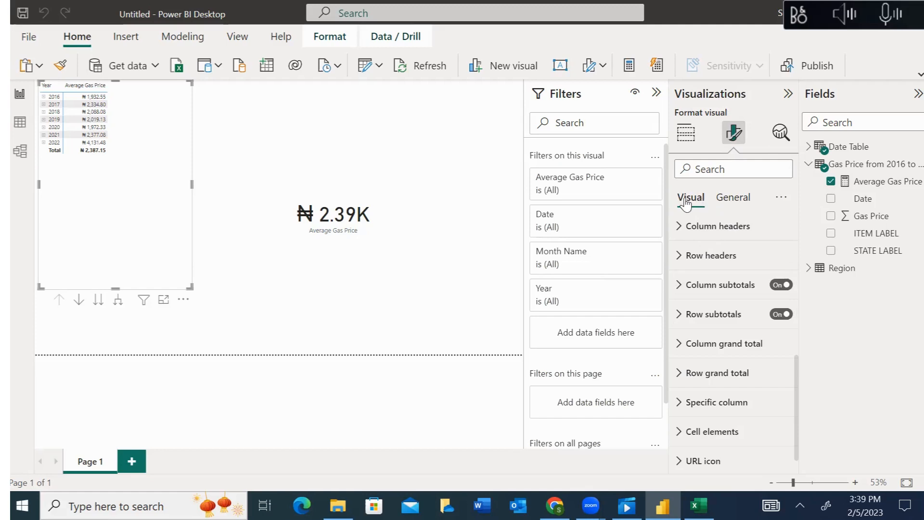
left_click(732, 203)
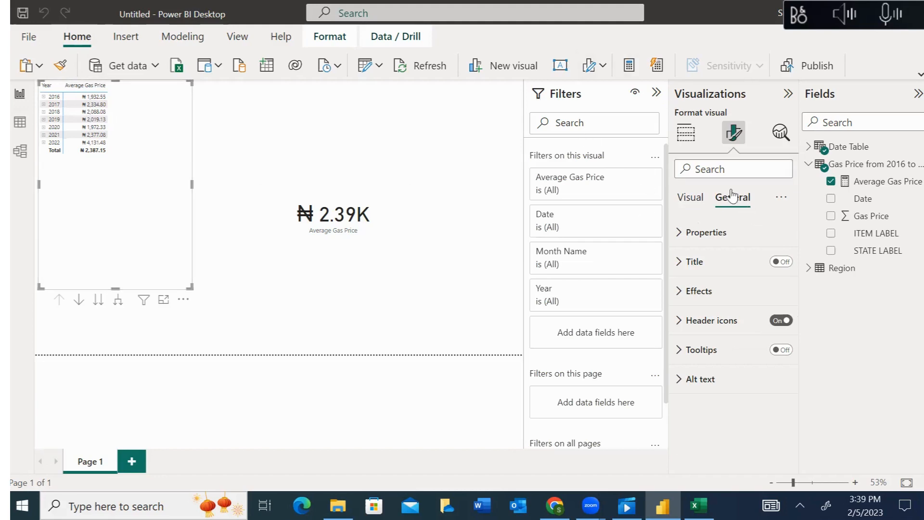
left_click(690, 197)
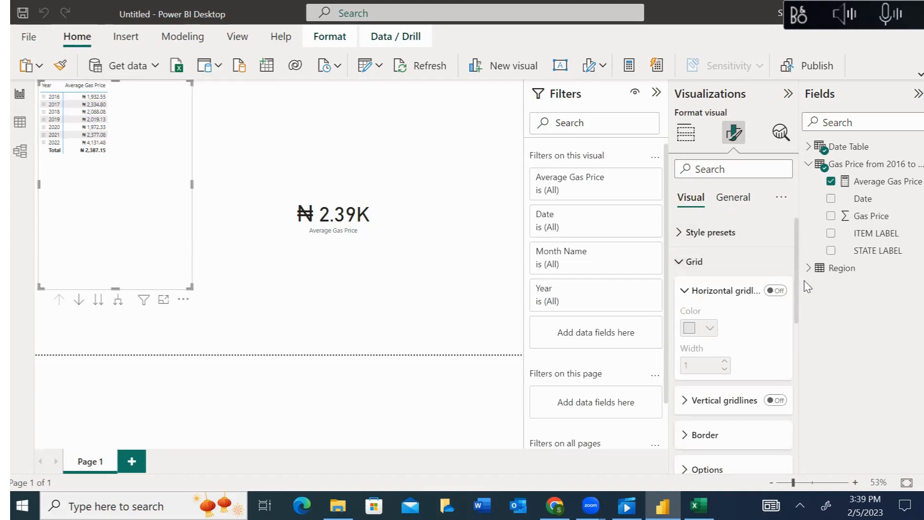
left_click_drag(798, 275, 810, 392)
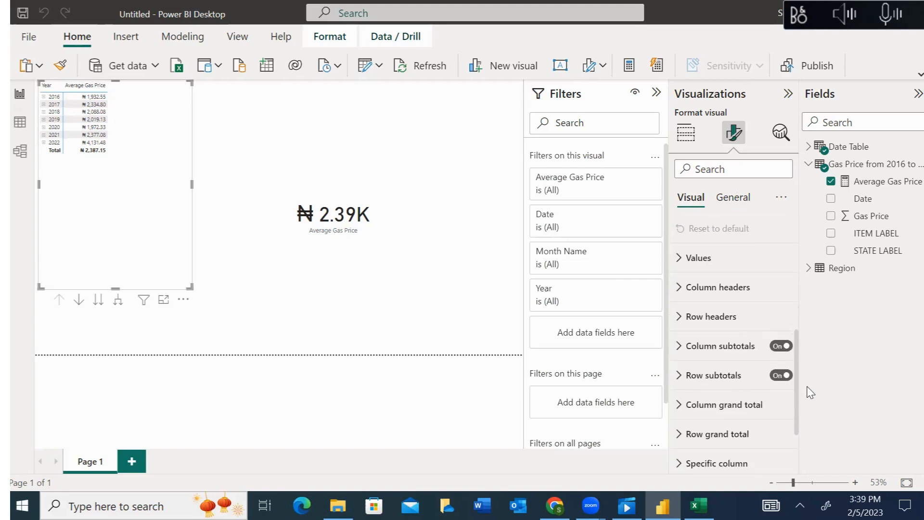
Step: Search the matrix's format settings for "size" and set the global font size to 13
left_click(741, 169)
type("s")
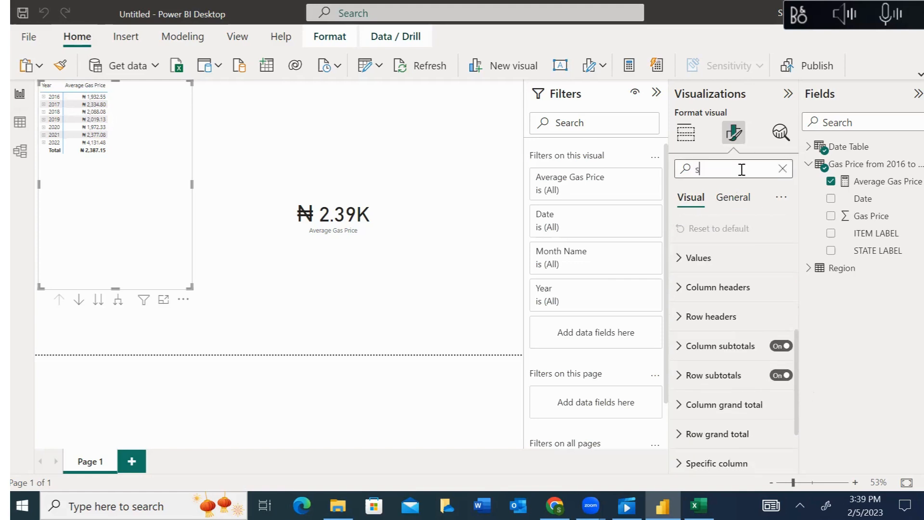
type("izw")
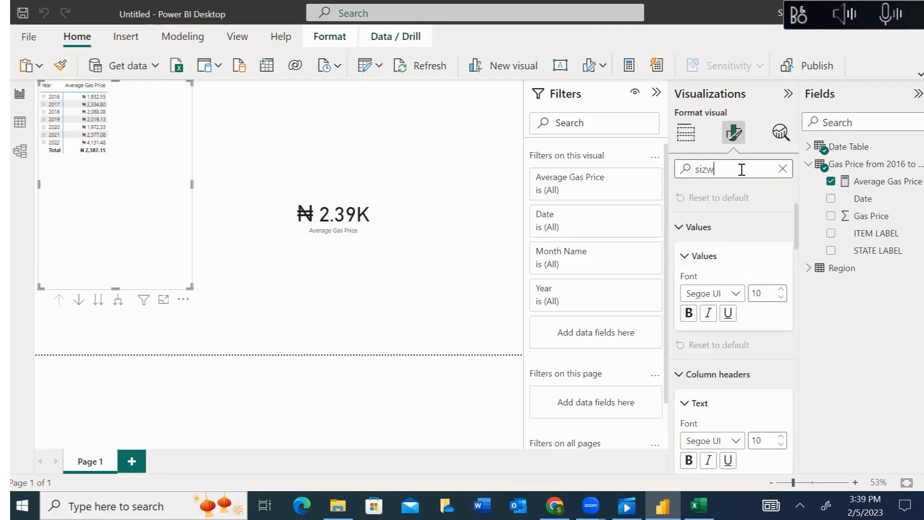
key("BackSpace")
type("e")
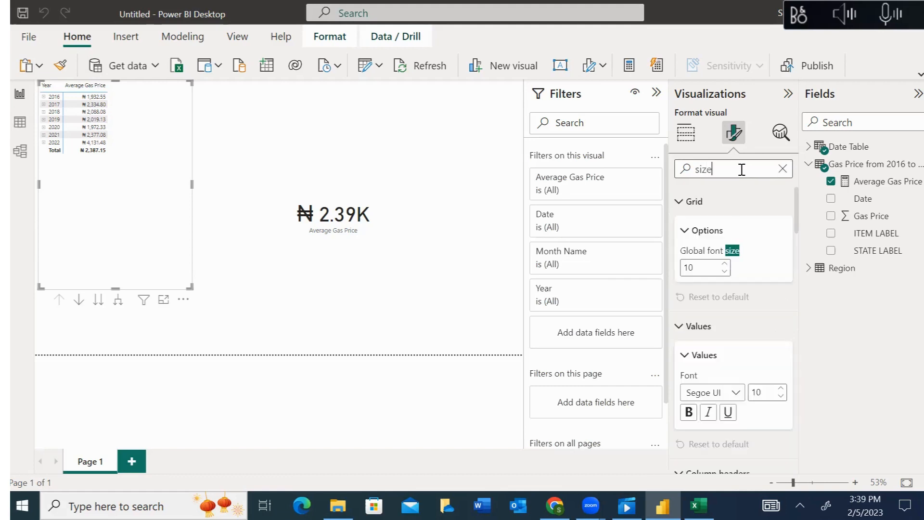
left_click(725, 265)
left_click(724, 264)
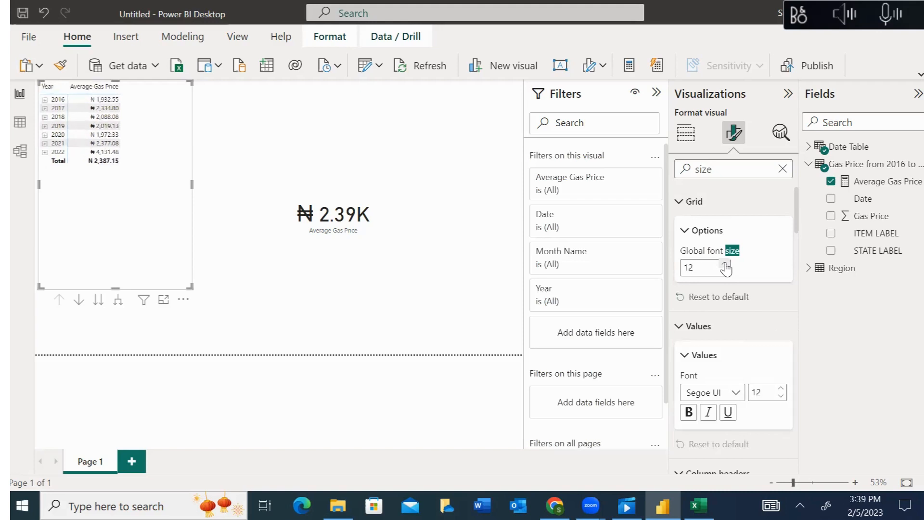
left_click(724, 265)
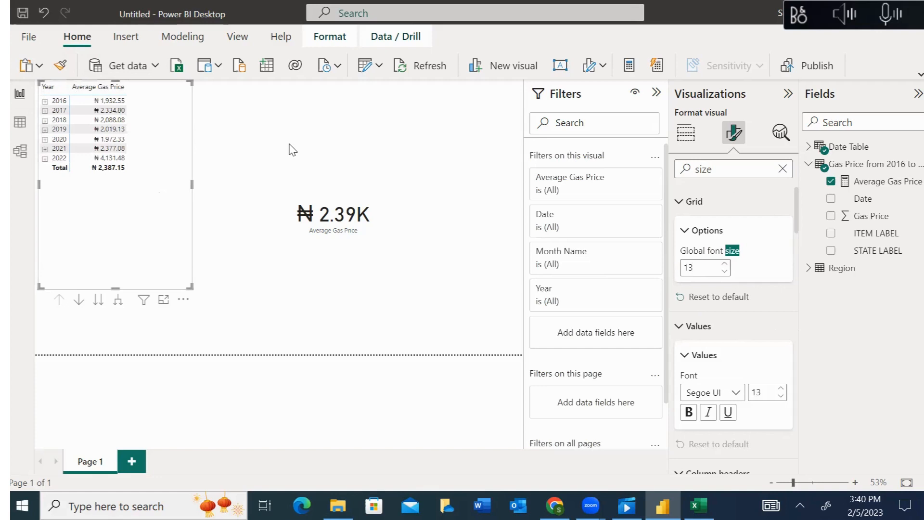
left_click(331, 140)
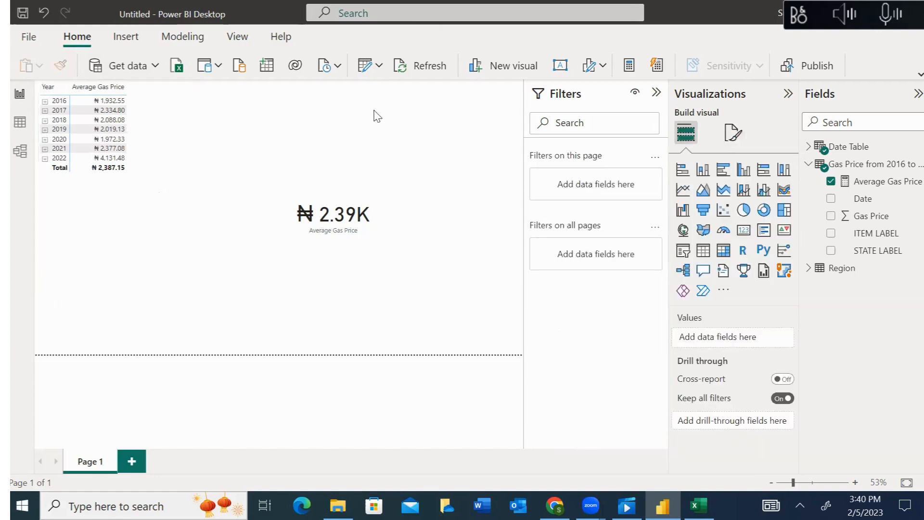
Step: Expand the 2016 row of the matrix to show its months
left_click(153, 133)
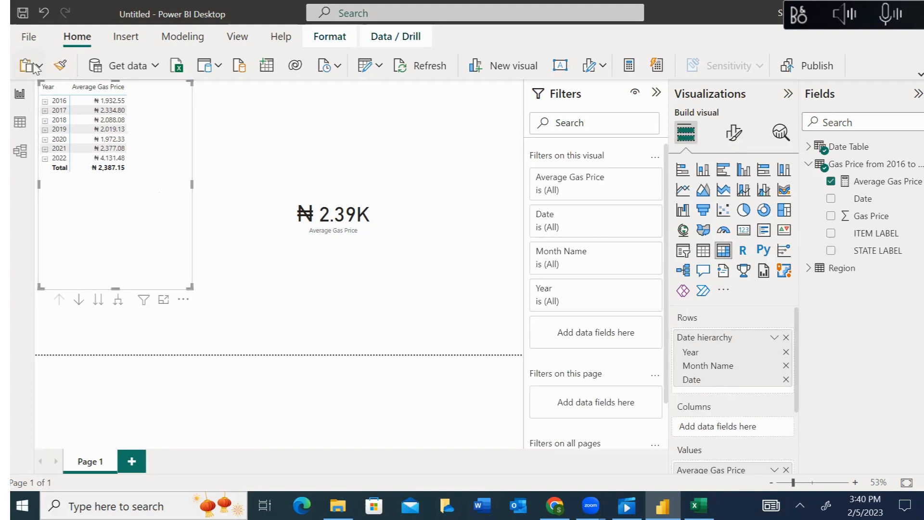
left_click(45, 101)
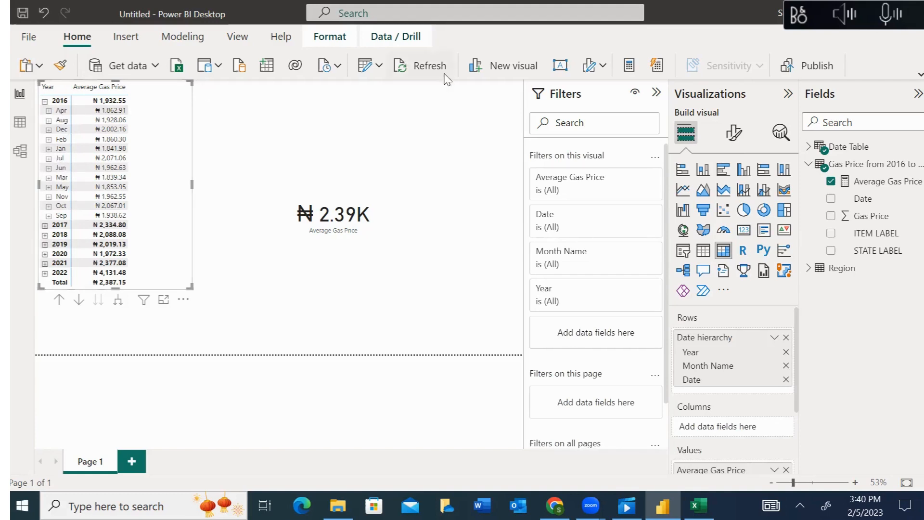
left_click(602, 67)
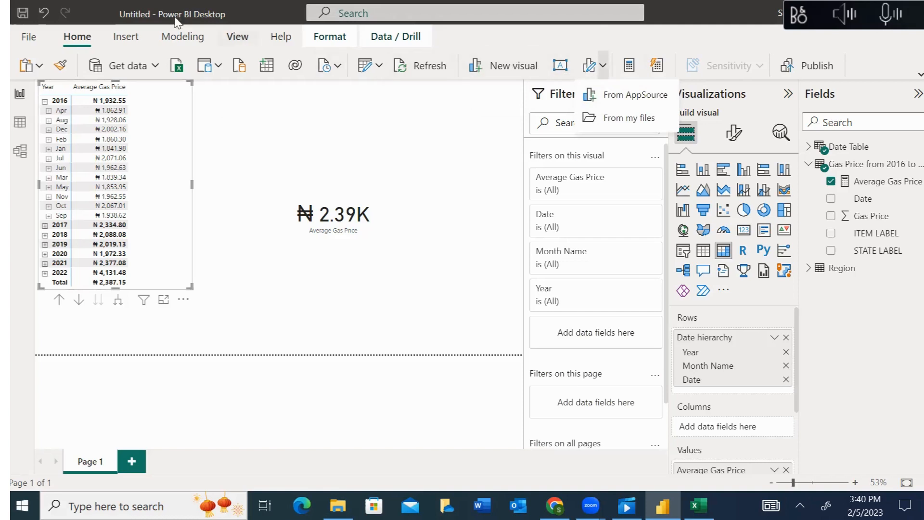
left_click(163, 39)
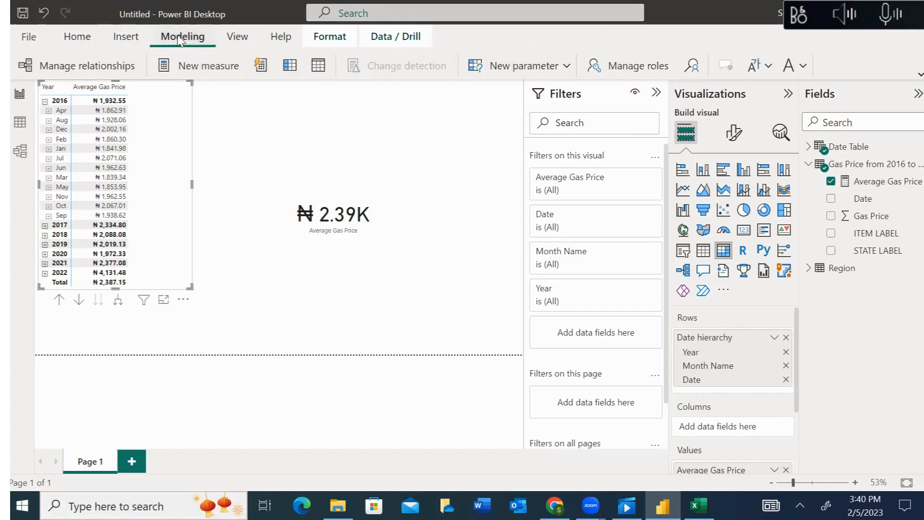
left_click(564, 68)
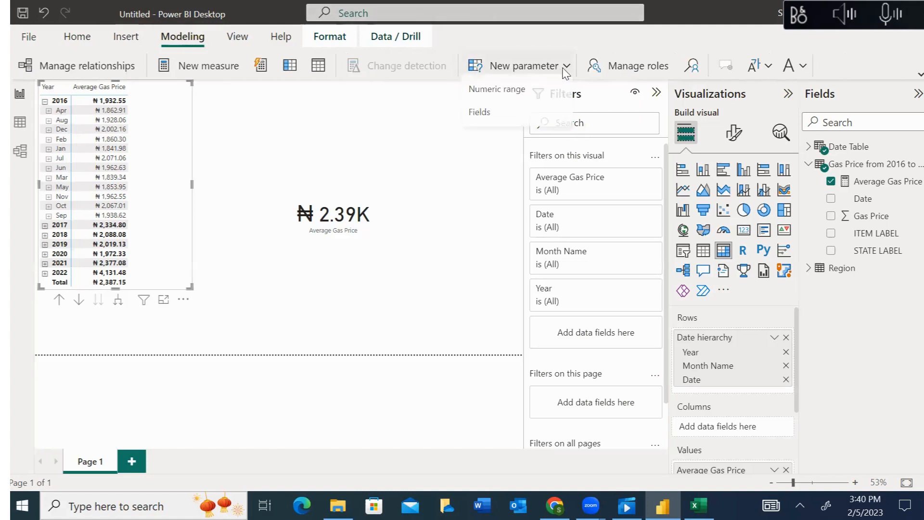
left_click(243, 41)
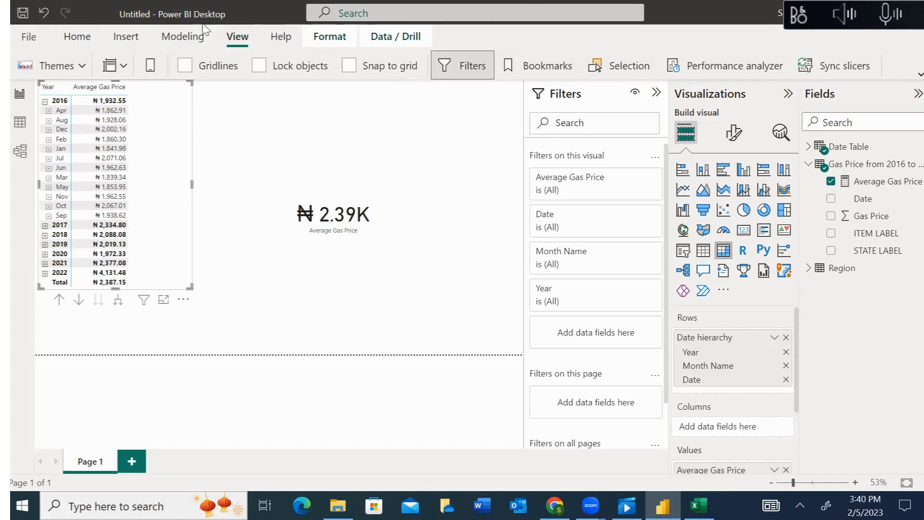
left_click(174, 39)
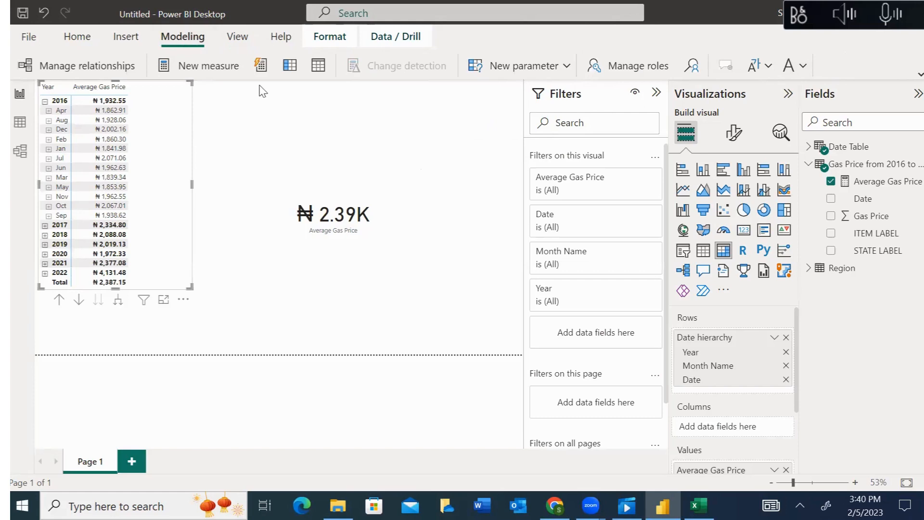
left_click(134, 39)
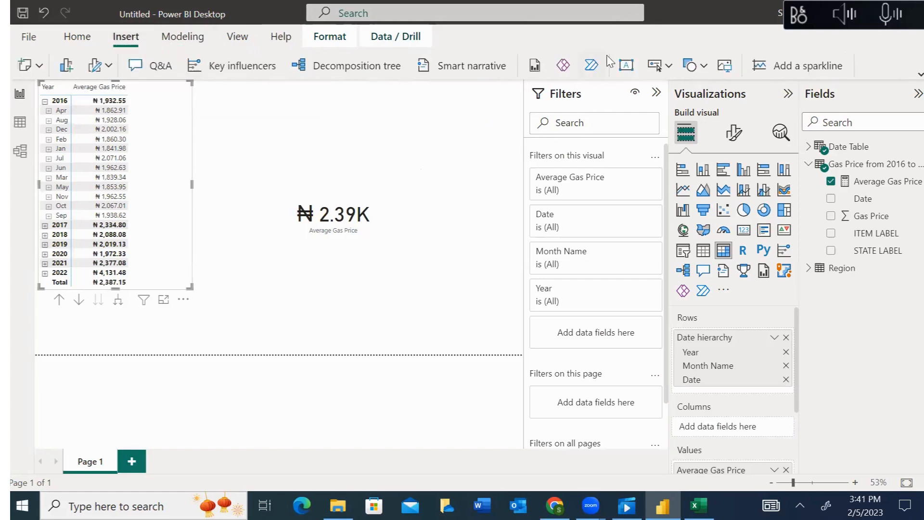
left_click(88, 45)
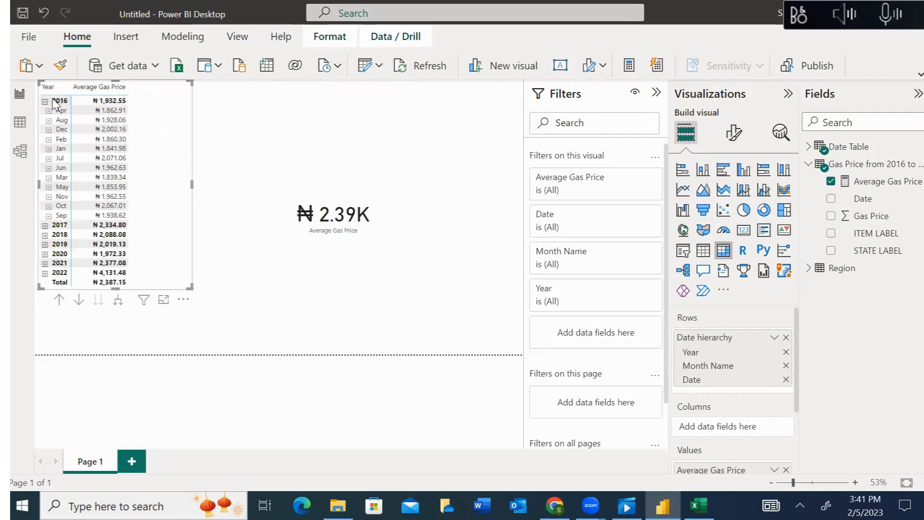
Step: Expand 2017 in the matrix and its Apr row down to the date level, and deselect the visual
left_click(44, 225)
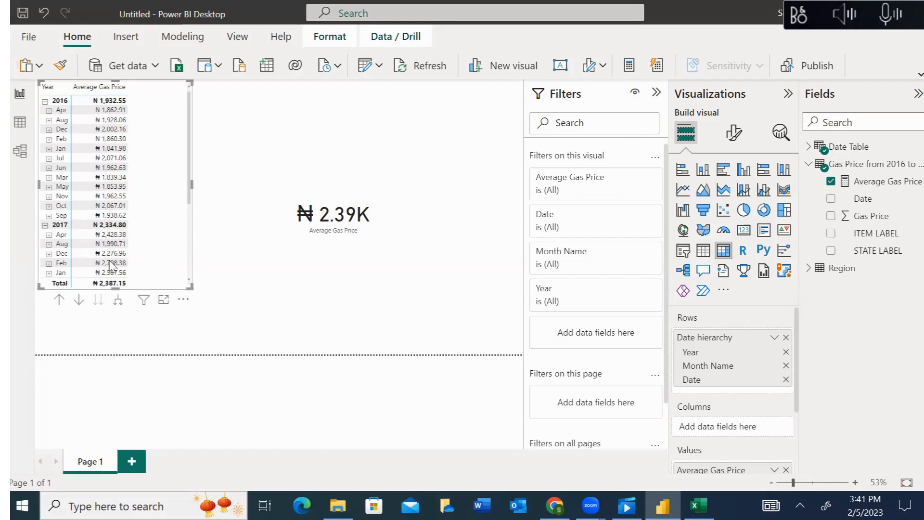
left_click(49, 235)
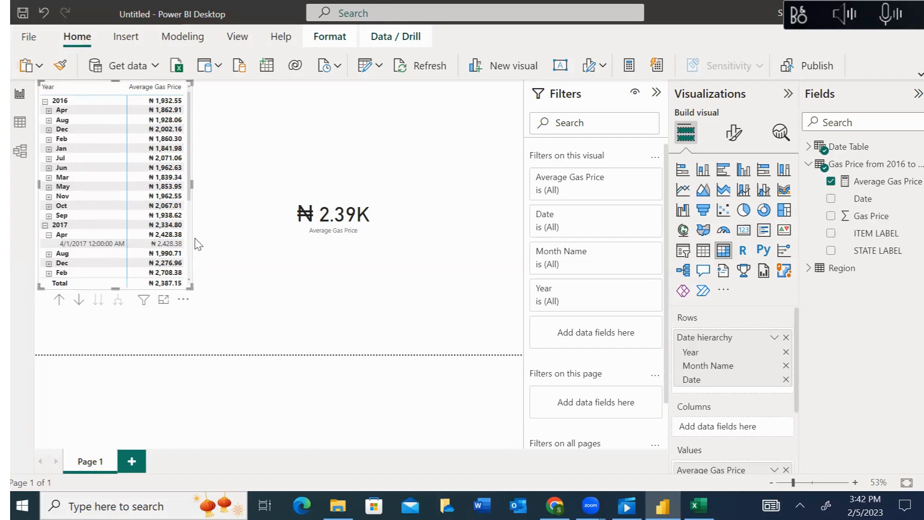
left_click(248, 172)
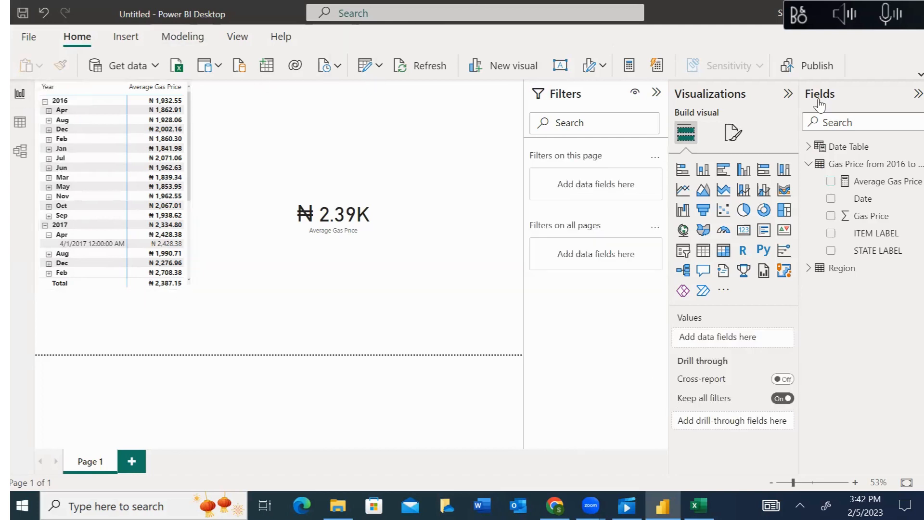
Step: Create a new measure named Prior Period in the Gas Price from 2016 to 2022 table
right_click(851, 165)
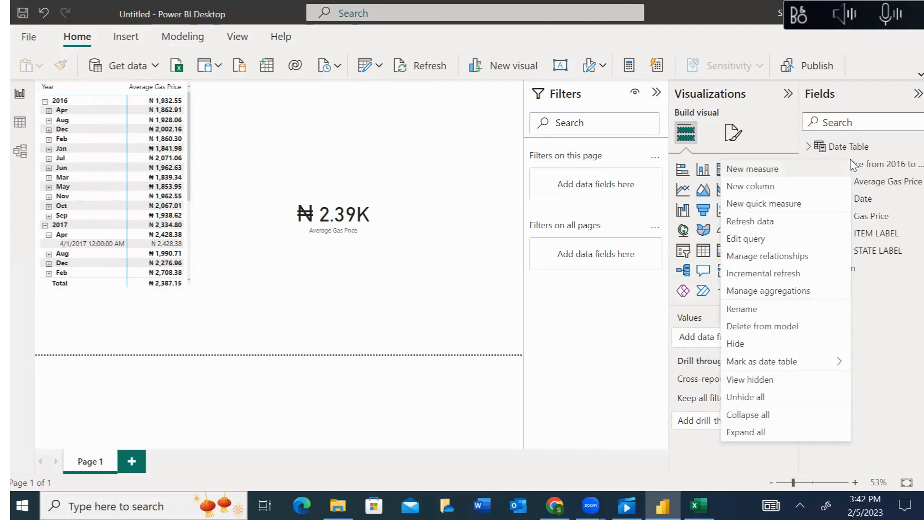
left_click(758, 171)
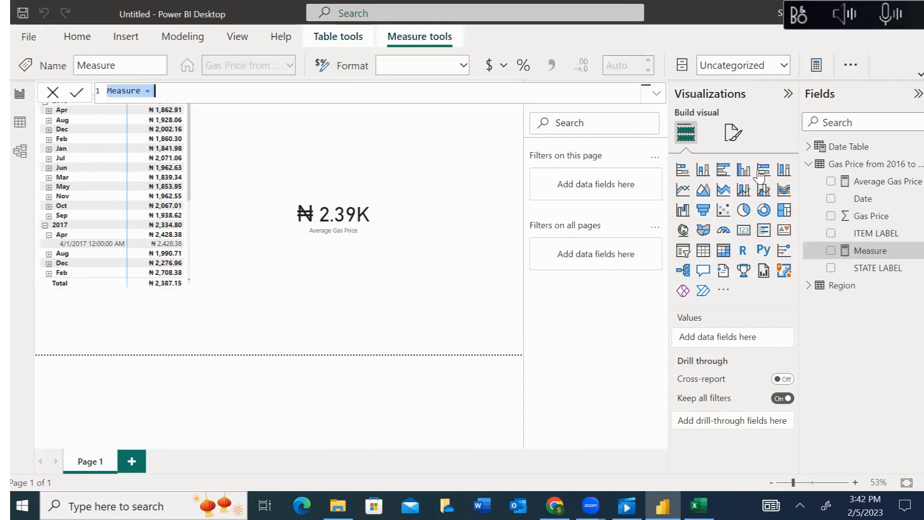
type("Prior ")
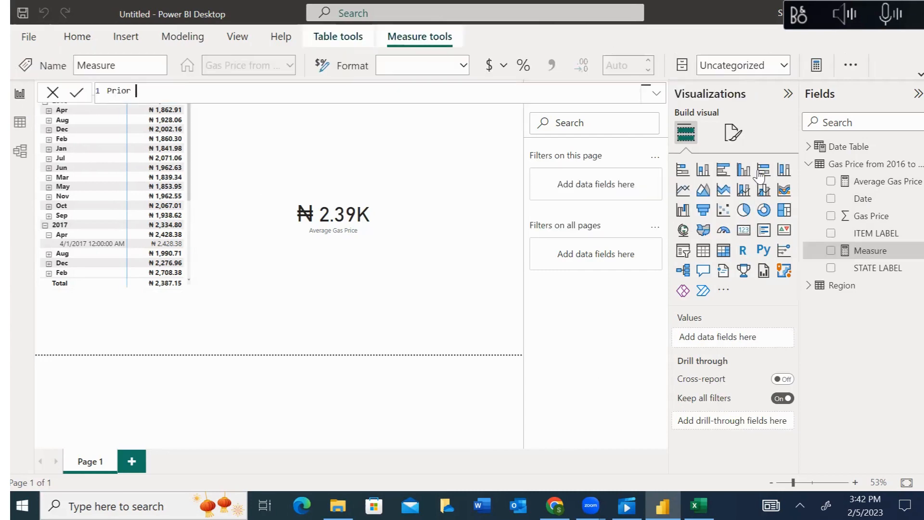
type("Period = c")
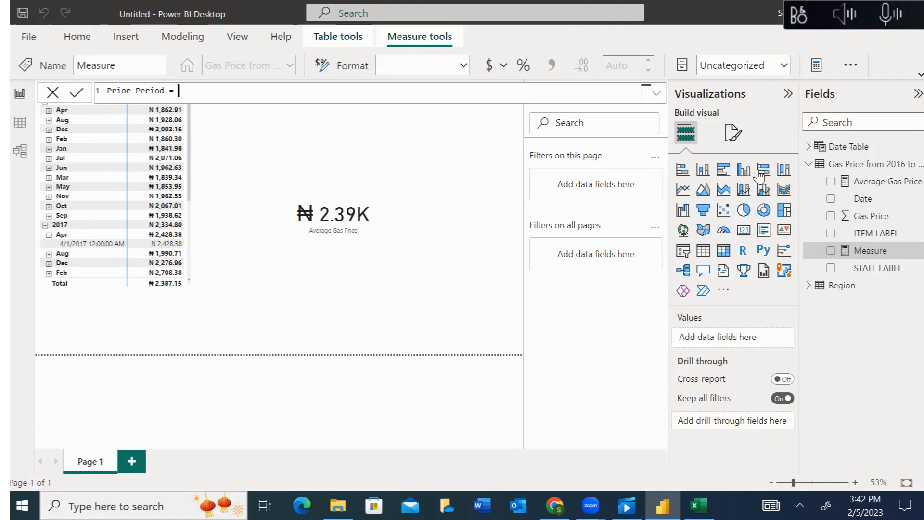
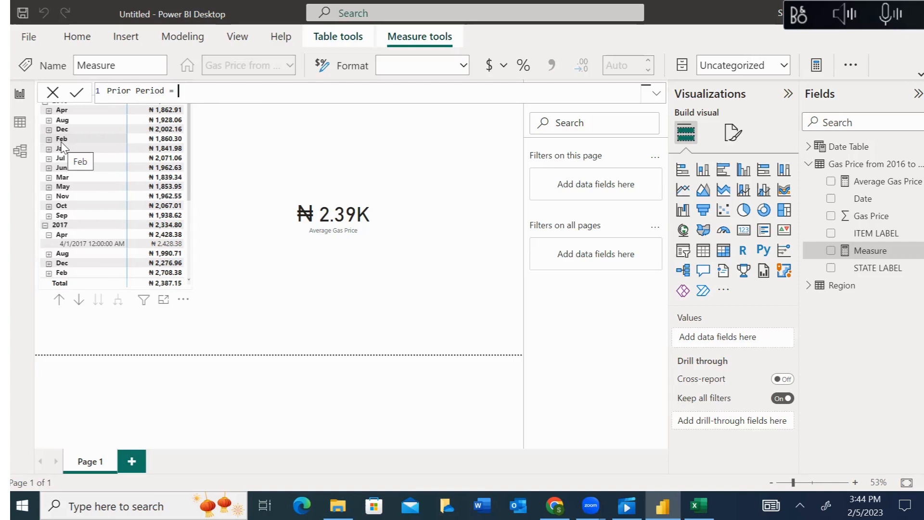
Step: Begin the Prior Period formula with CALCULATE, using the [Average Gas Price] measure as its expression
type("c")
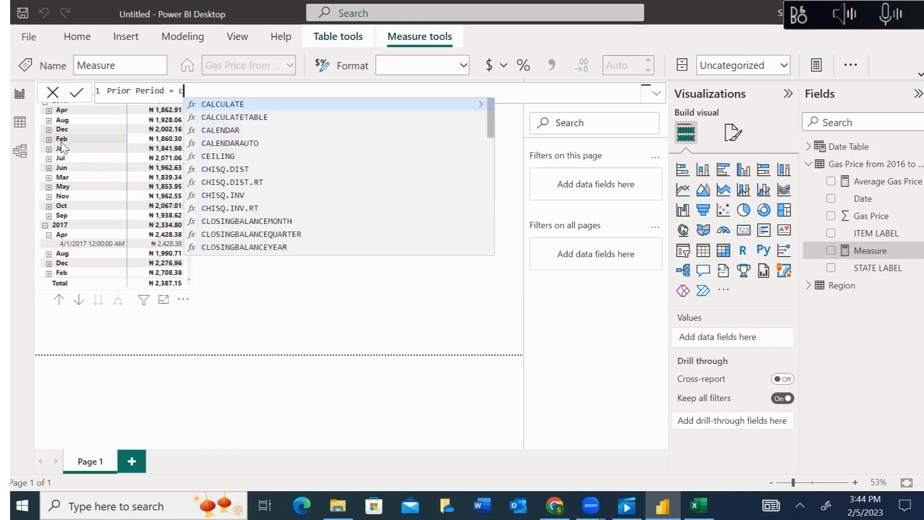
key("Tab")
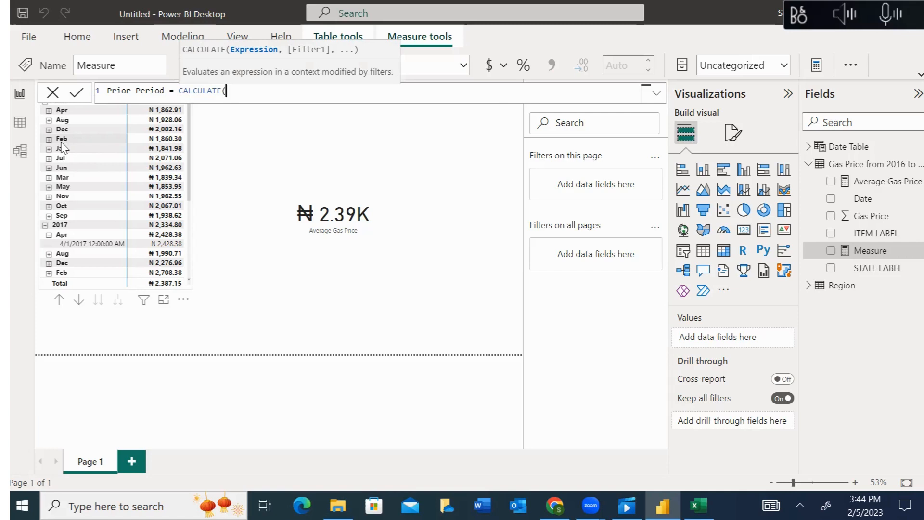
type("aver")
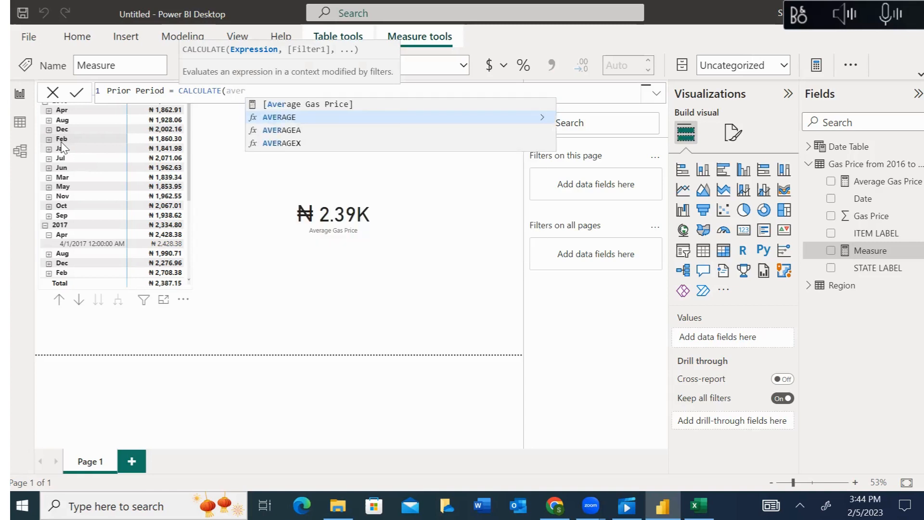
key("Up")
key("Tab")
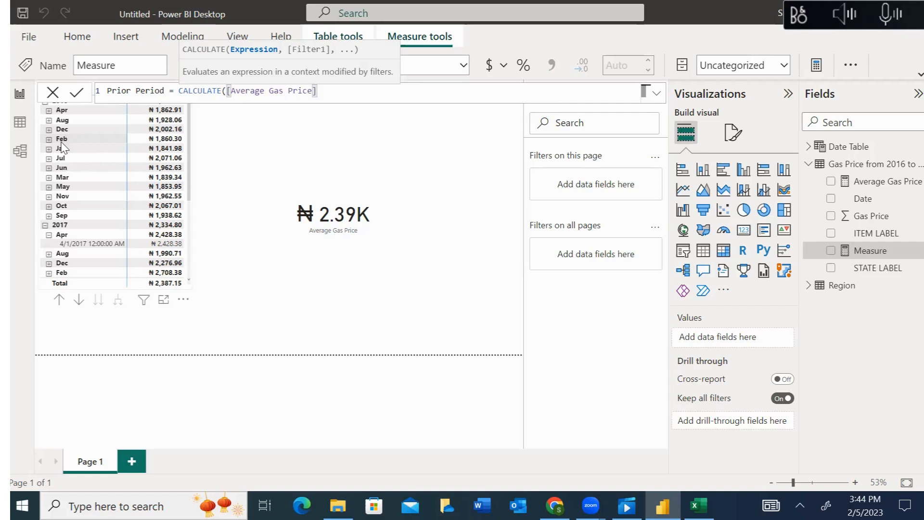
type(",")
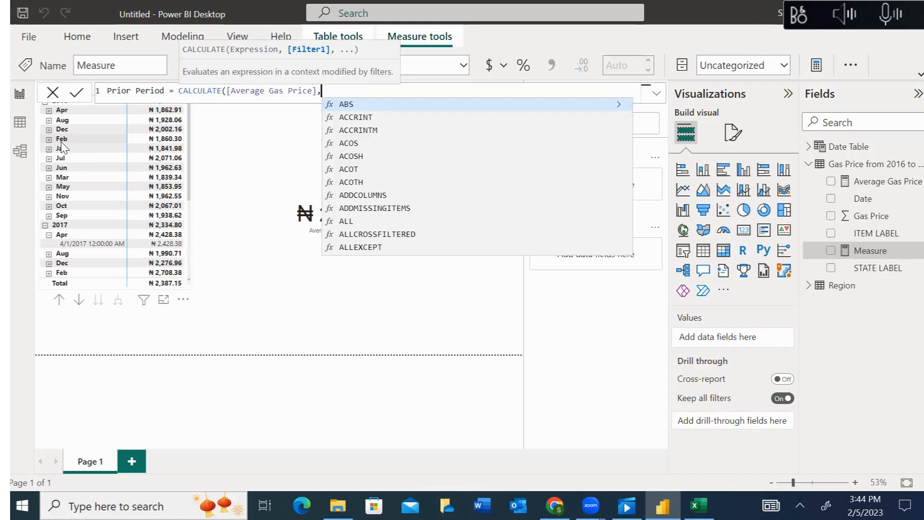
key("shift+Return")
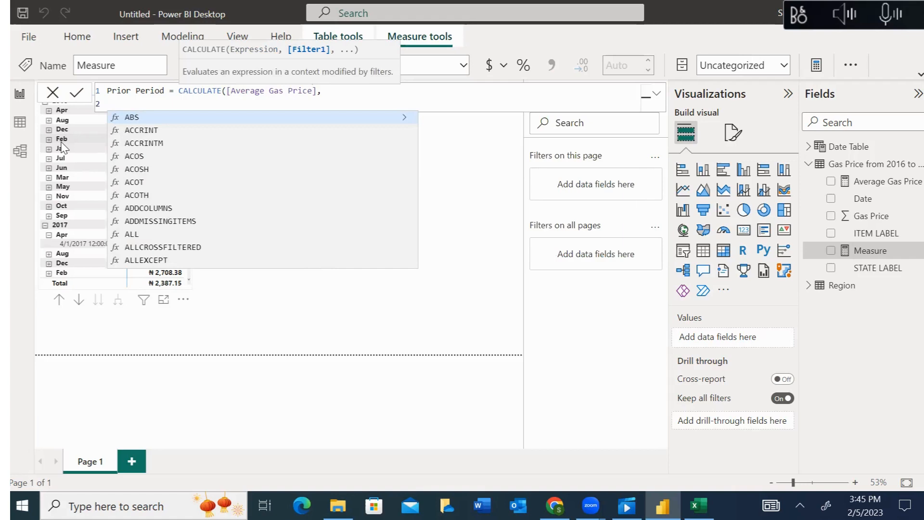
type("ABS")
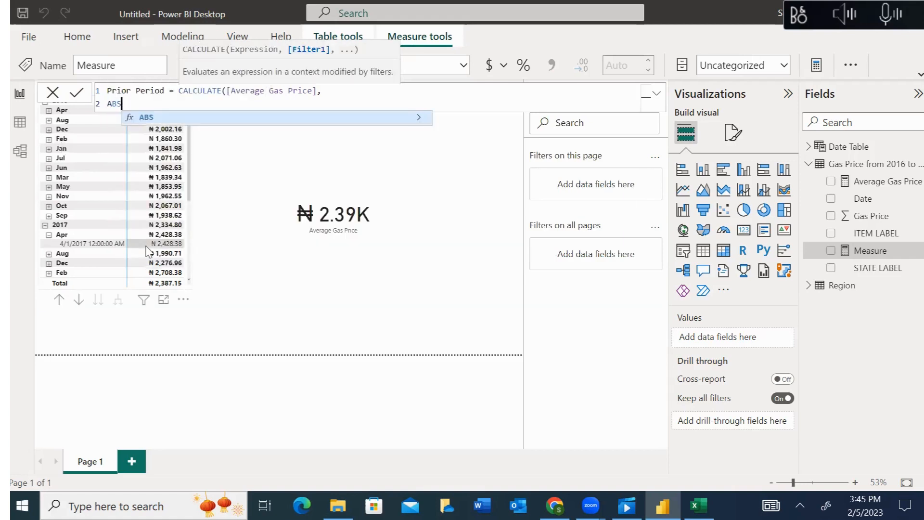
key("BackSpace")
key("BackSpace")
key("BackSpace")
key("BackSpace")
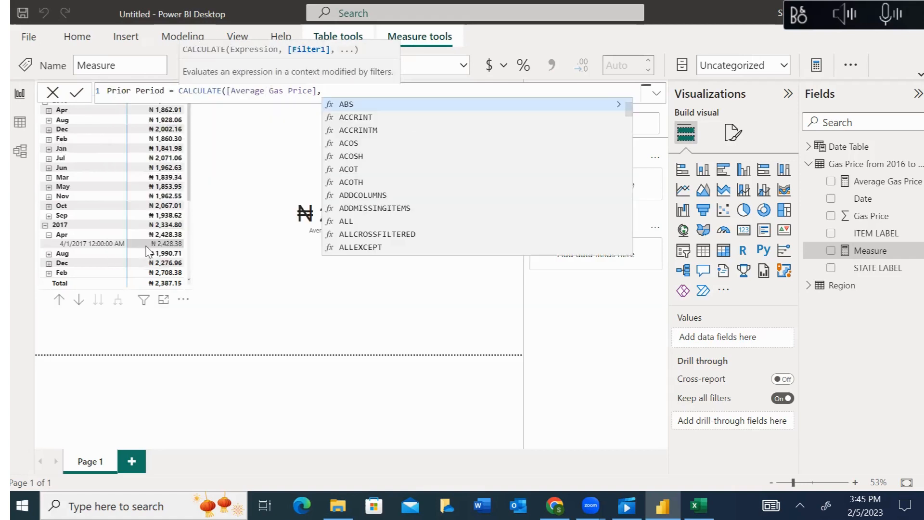
key("shift+Return")
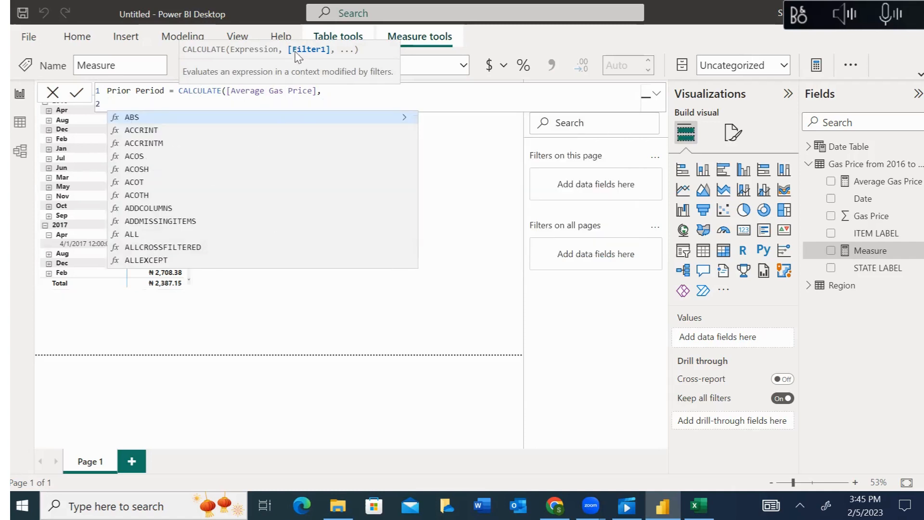
type("f")
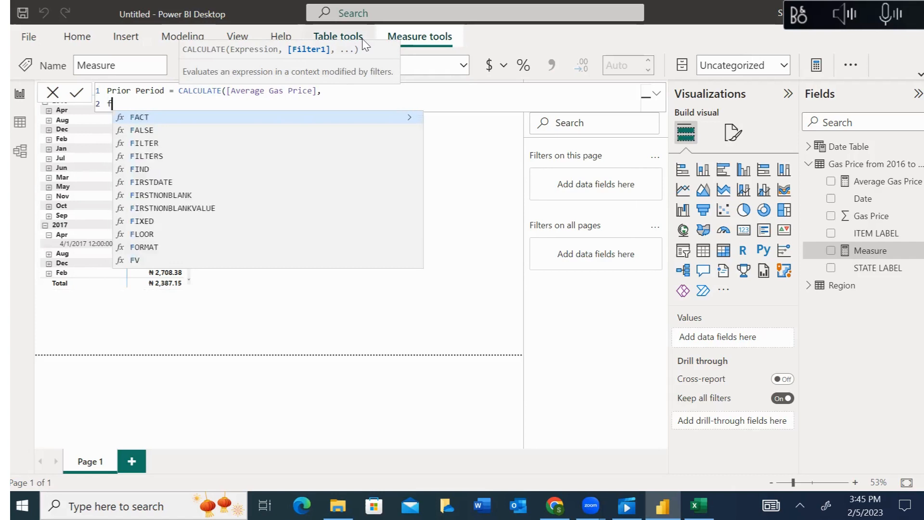
type("i")
key("Tab")
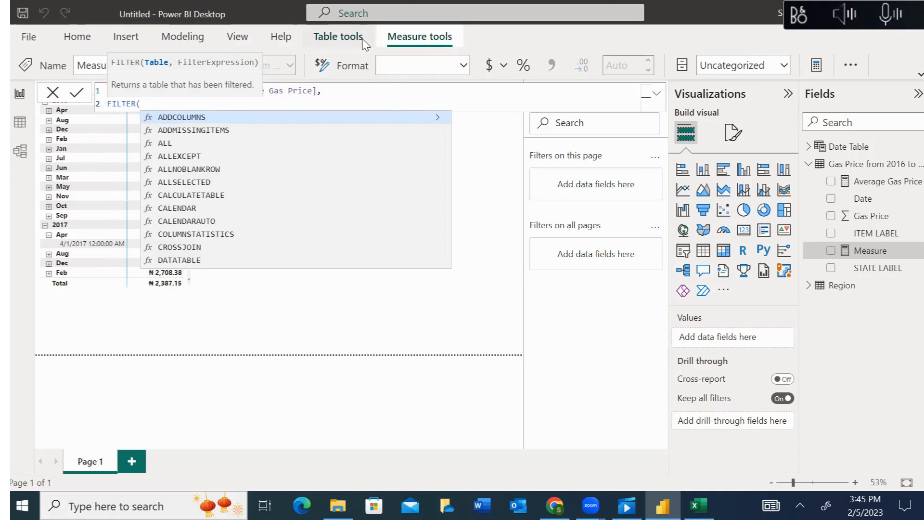
type("'D")
key("Tab")
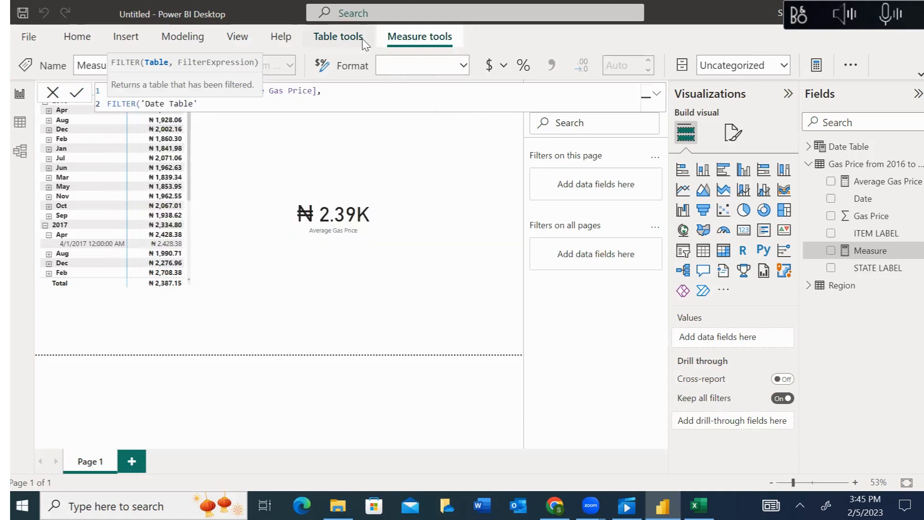
type("[")
key("BackSpace")
key("BackSpace")
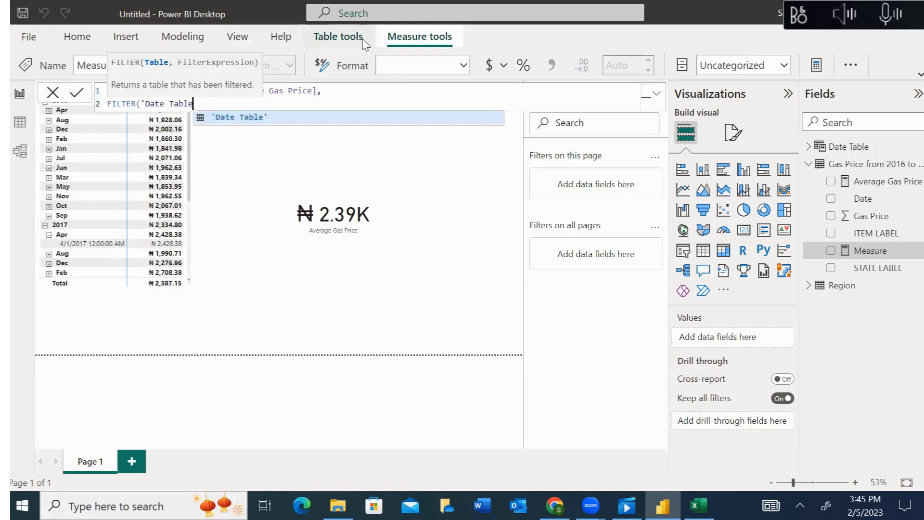
type("'")
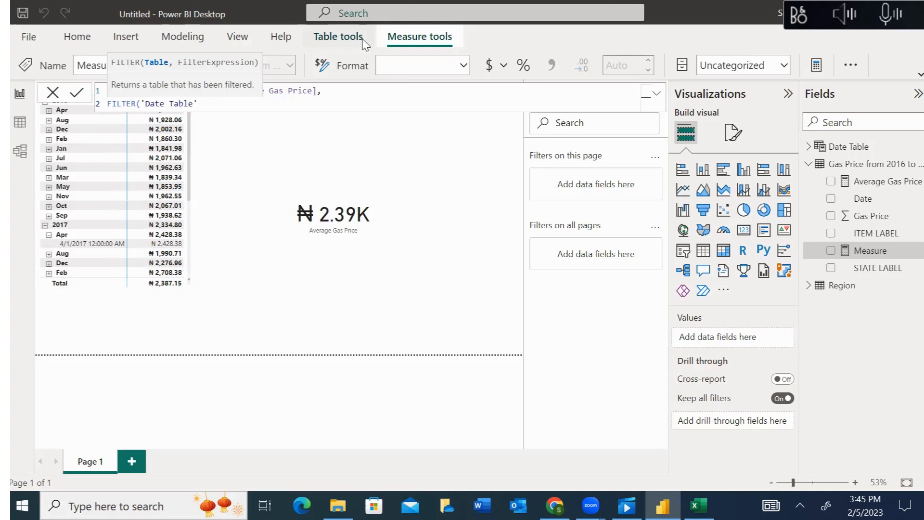
type(",")
key("BackSpace")
key("BackSpace")
key("BackSpace")
key("BackSpace")
key("BackSpace")
key("BackSpace")
key("BackSpace")
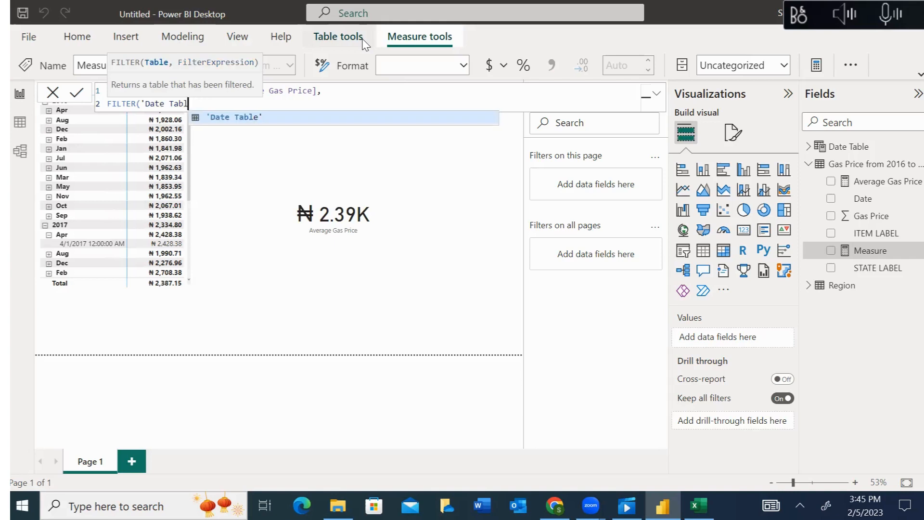
key("BackSpace")
key("BackSpace")
key("BackSpace")
key("BackSpace")
key("BackSpace")
key("BackSpace")
key("BackSpace")
key("BackSpace")
key("BackSpace")
key("BackSpace")
key("BackSpace")
key("BackSpace")
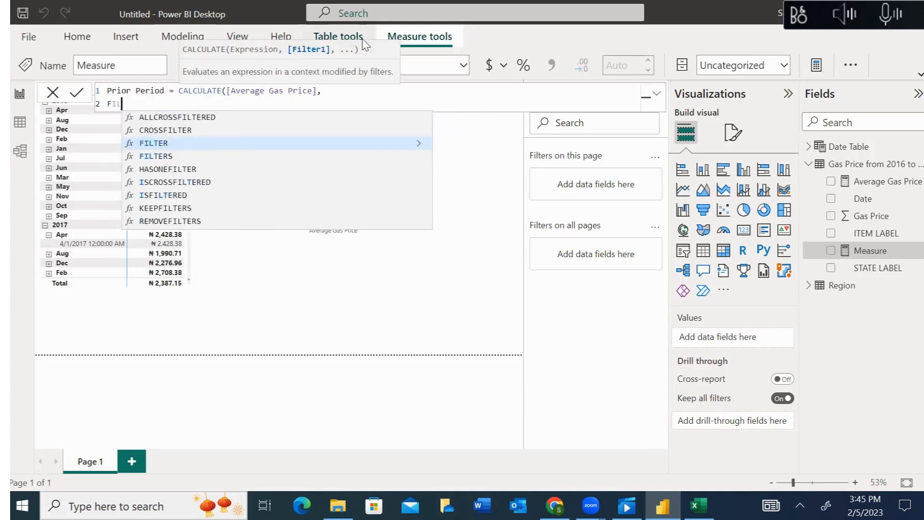
key("BackSpace")
key("BackSpace")
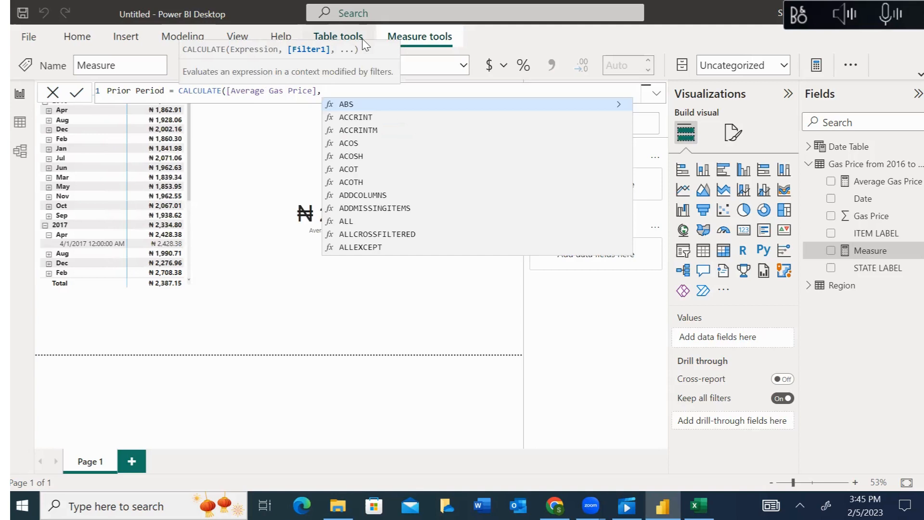
Step: Add a FILTER function over 'Date Table' on a new formula line, leaving a third line for its filter expression
key("shift+Return")
type("FILTER(")
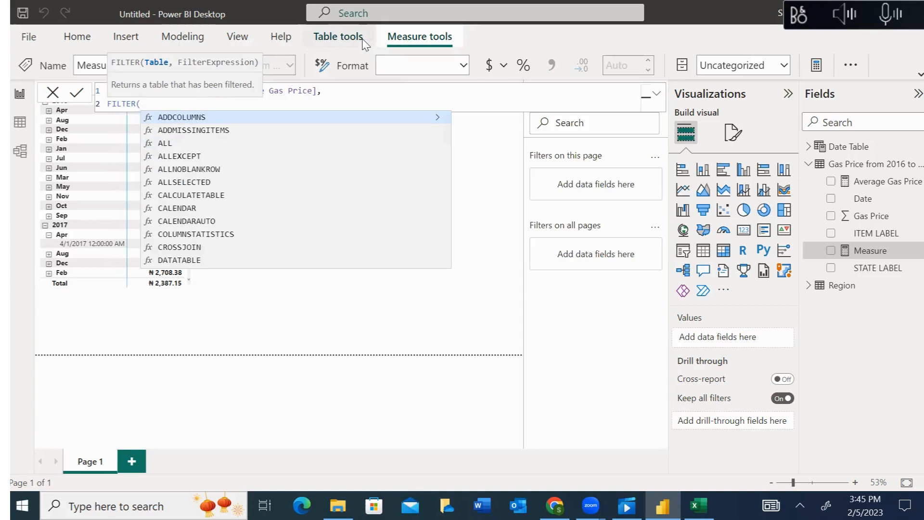
type("'")
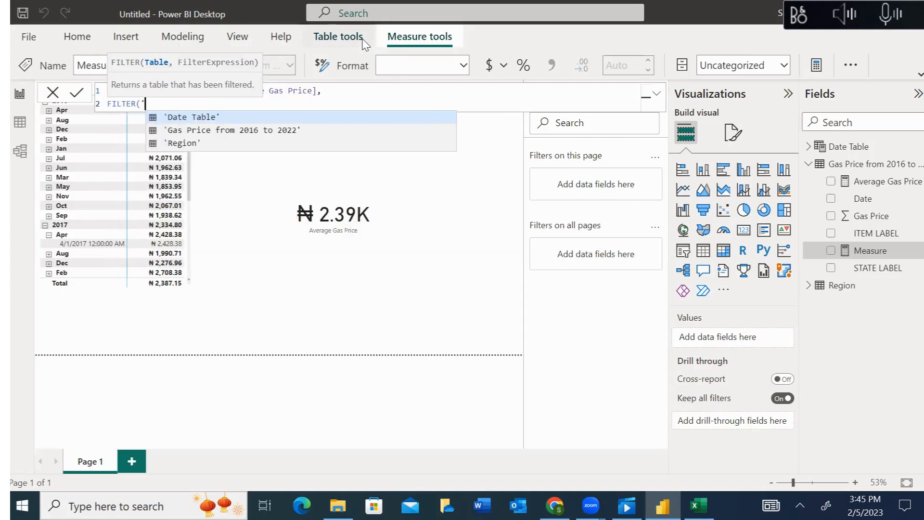
key("Tab")
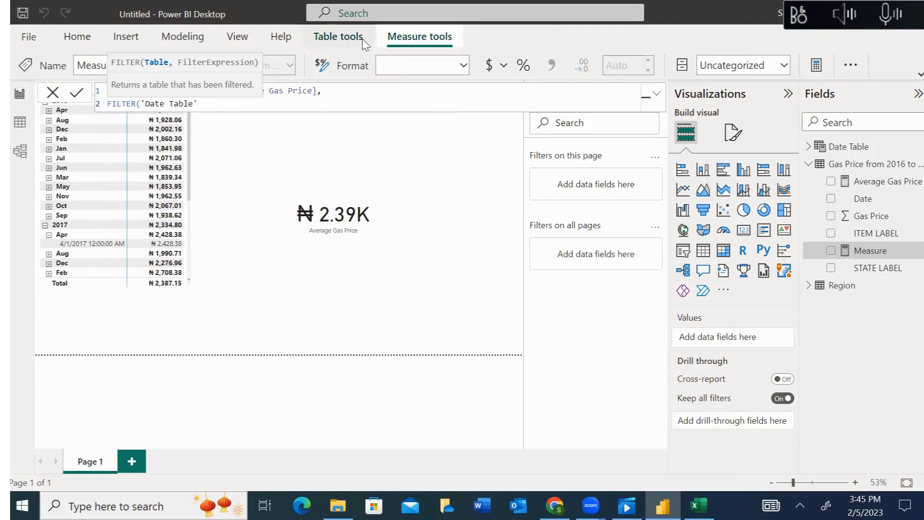
type(",")
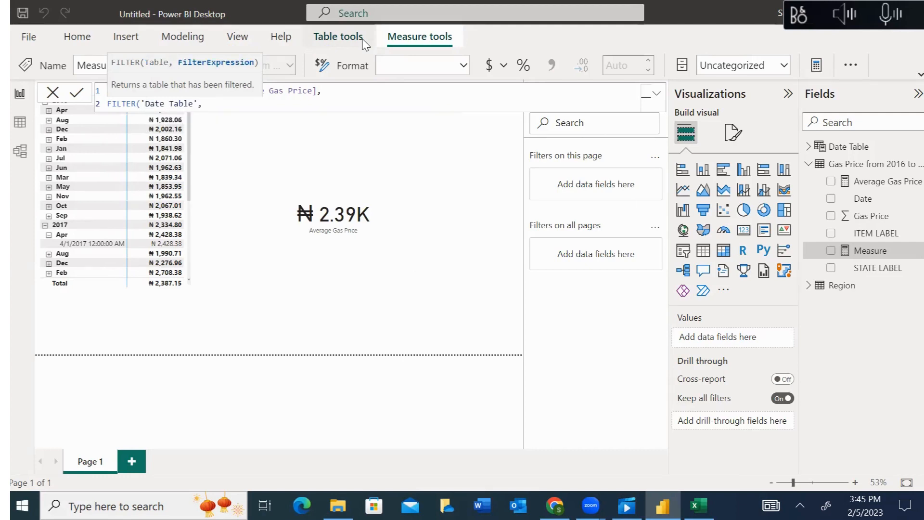
key("shift+Return")
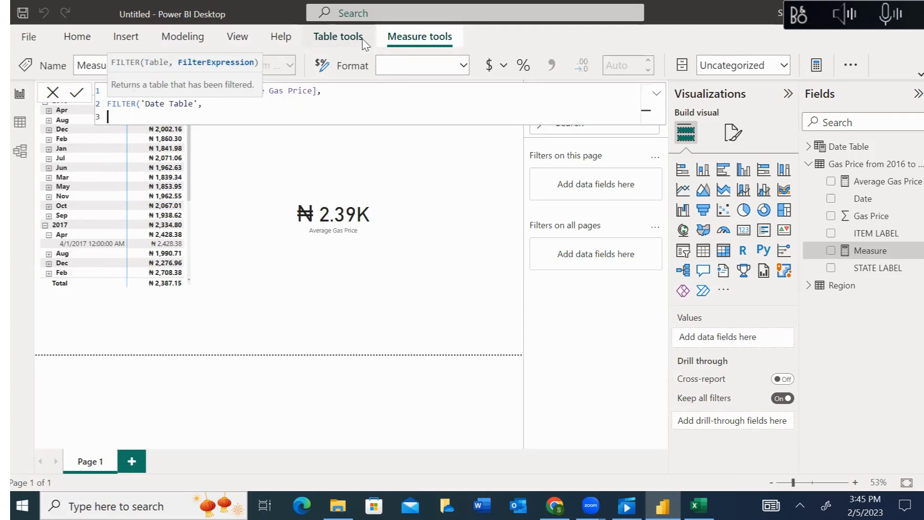
type("sam")
key("Tab")
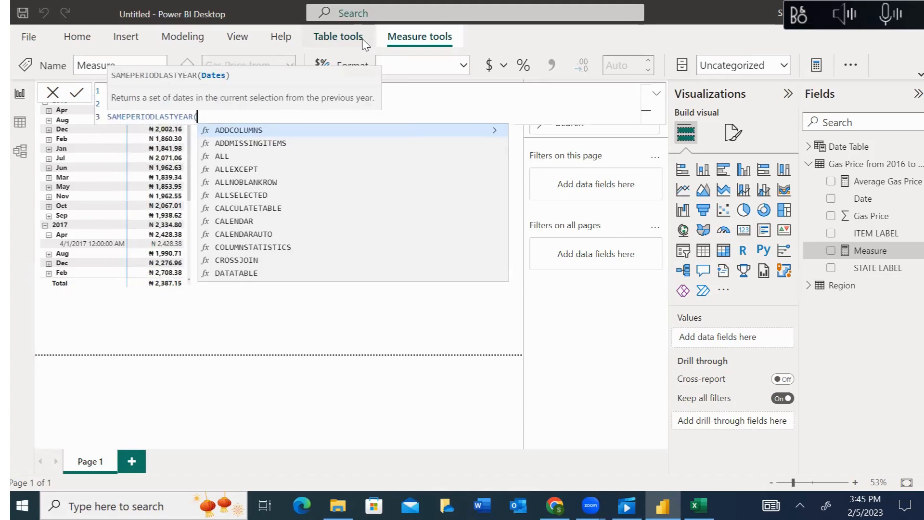
key("BackSpace")
key("BackSpace")
key("BackSpace")
key("BackSpace")
key("BackSpace")
key("BackSpace")
key("BackSpace")
key("BackSpace")
key("BackSpace")
key("BackSpace")
key("BackSpace")
key("BackSpace")
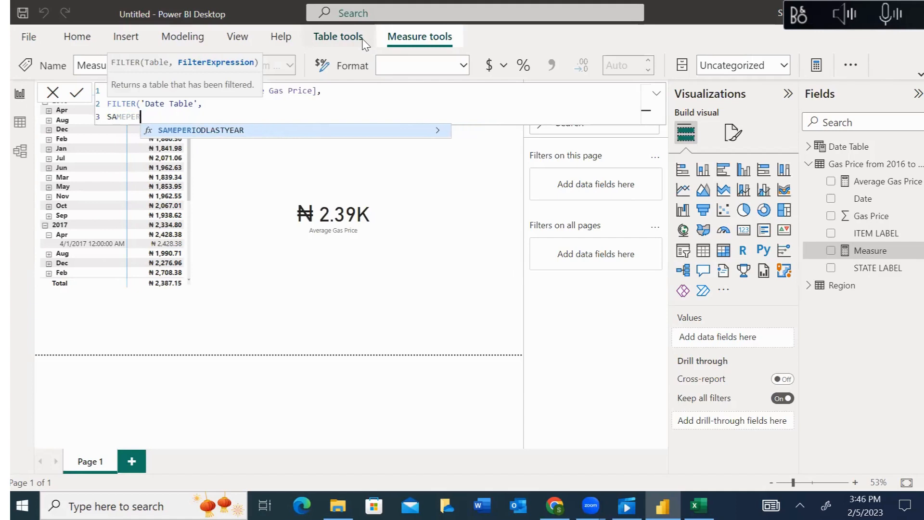
key("BackSpace")
key("BackSpace")
key("BackSpace")
key("BackSpace")
key("BackSpace")
key("BackSpace")
key("BackSpace")
Step: Add a PARALLELPERIOD function on the formula's third line, with 'Date Table'[Date] as its dates argument
type("PARALLELPERIOD(")
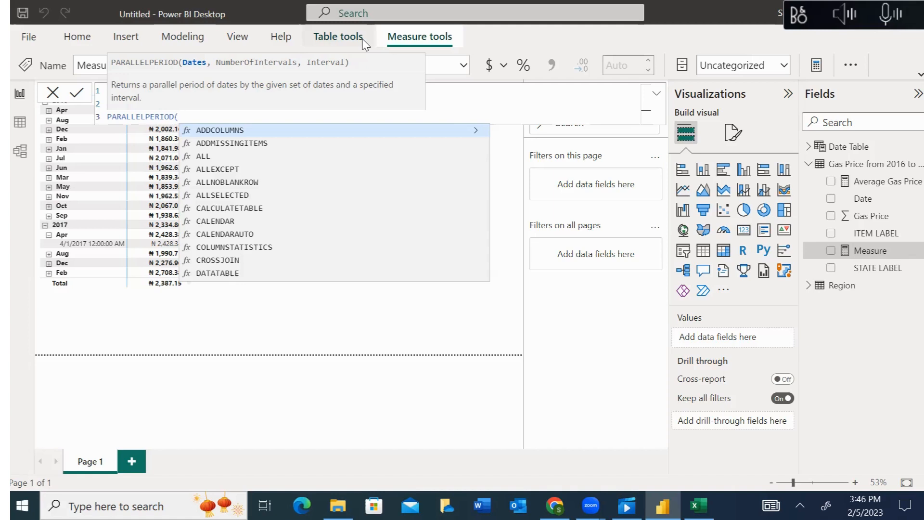
type("'")
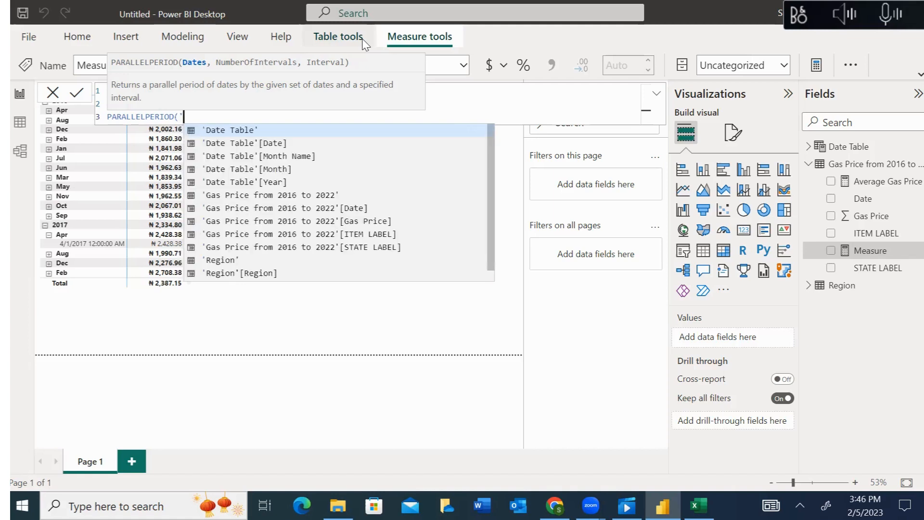
key("Tab")
key("Tab")
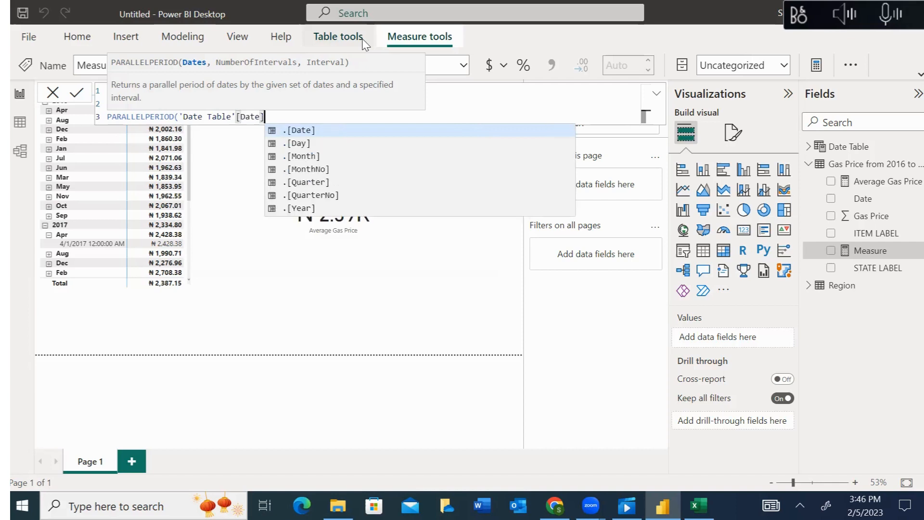
type(",")
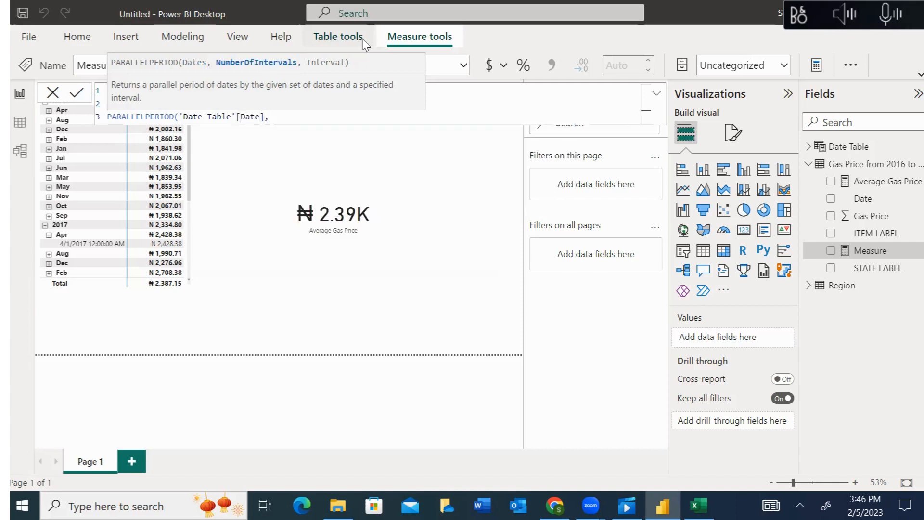
type("mot")
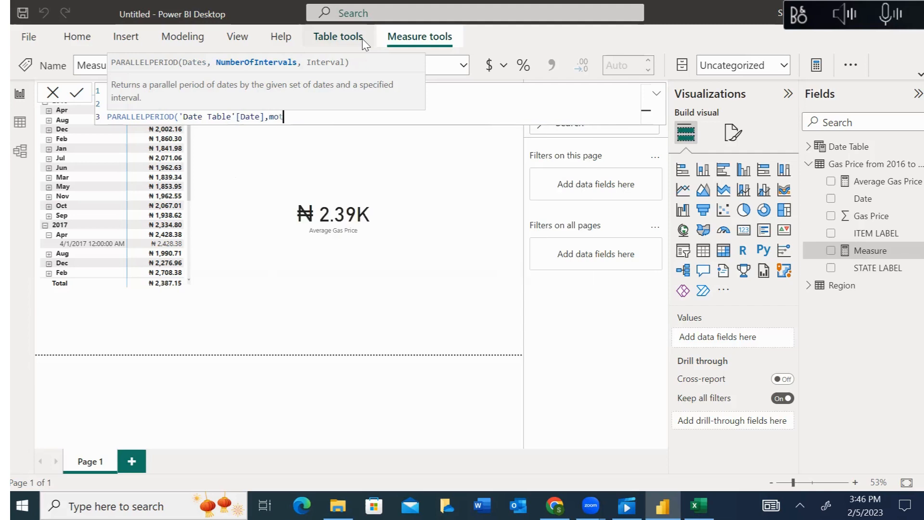
key("BackSpace")
type("n")
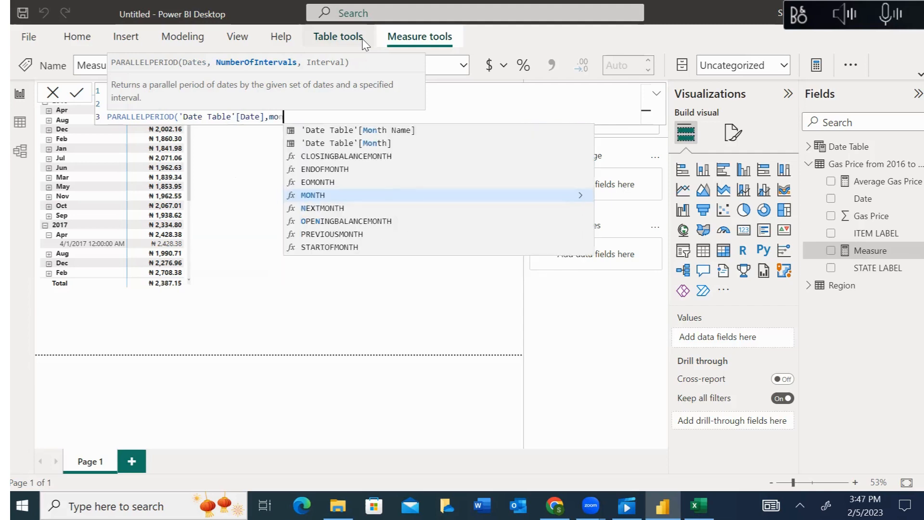
key("Tab")
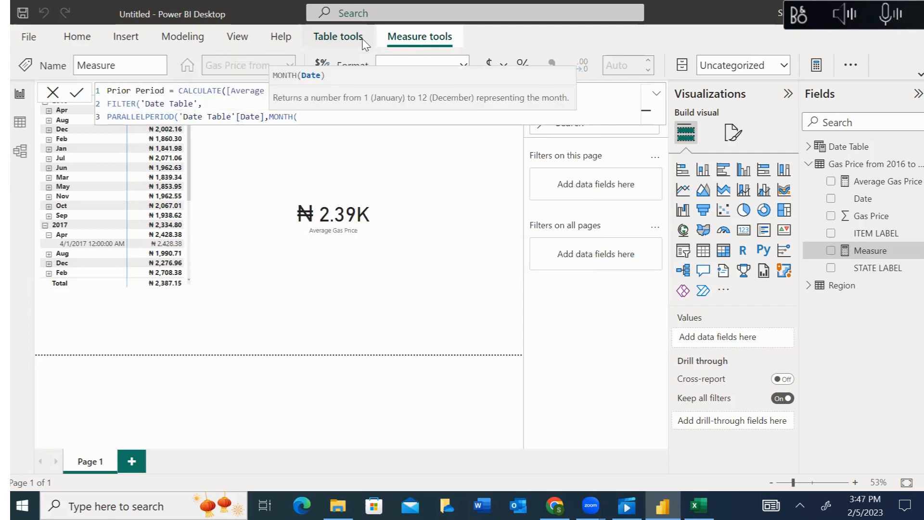
key("Tab")
key("BackSpace")
key("BackSpace")
key("BackSpace")
type("'")
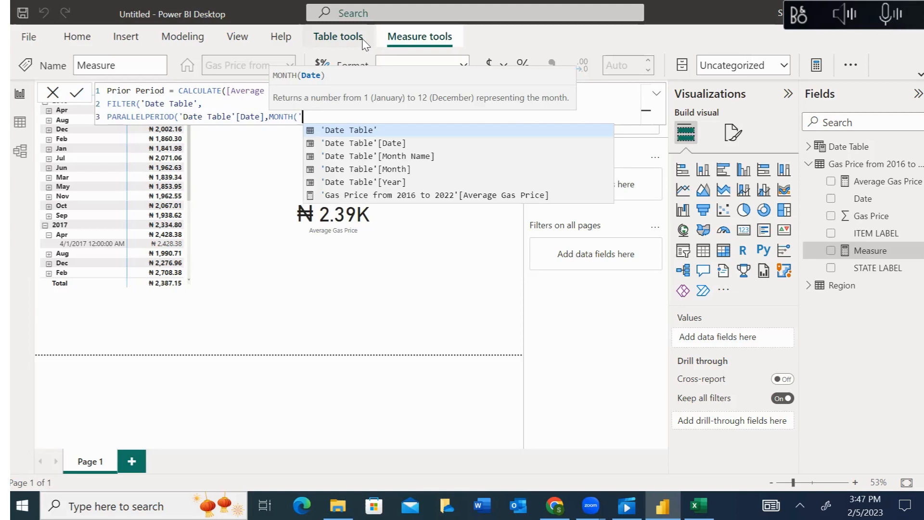
key("BackSpace")
key("BackSpace")
key("BackSpace")
key("BackSpace")
key("BackSpace")
key("BackSpace")
key("BackSpace")
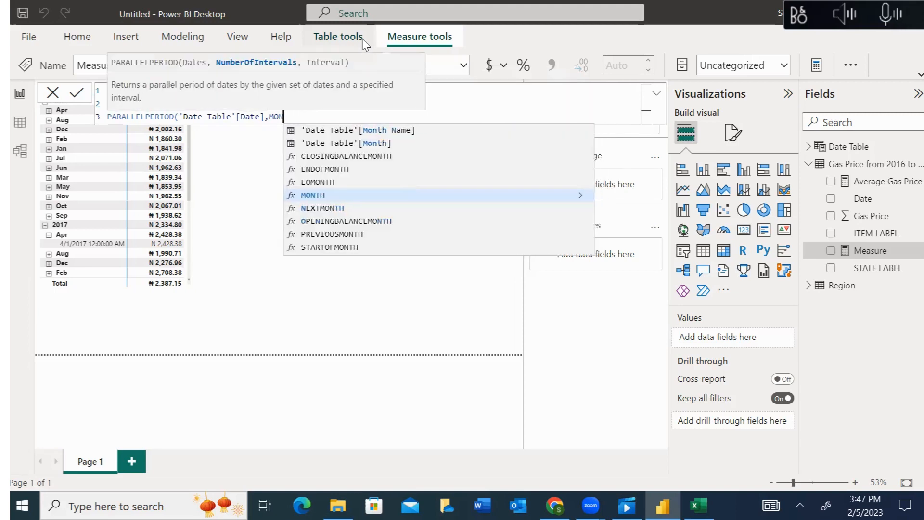
type("'")
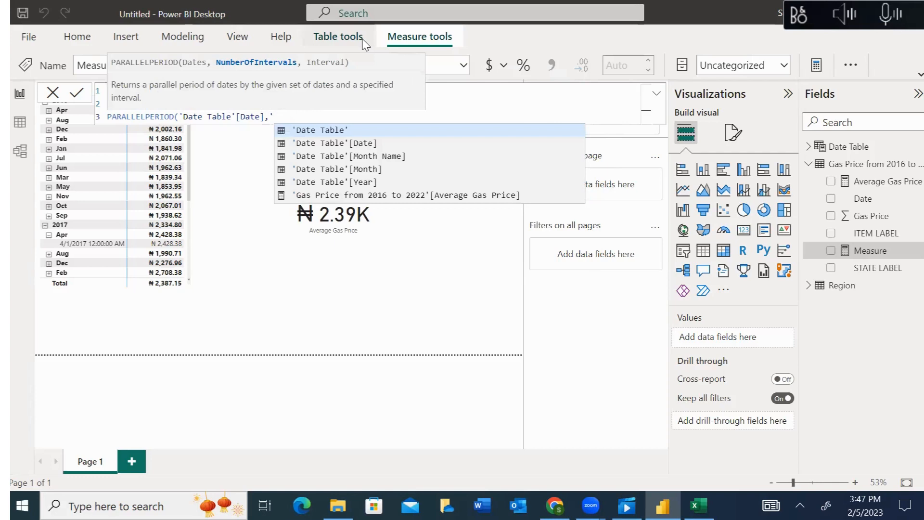
key("Down")
key("Down")
key("Up")
key("Down")
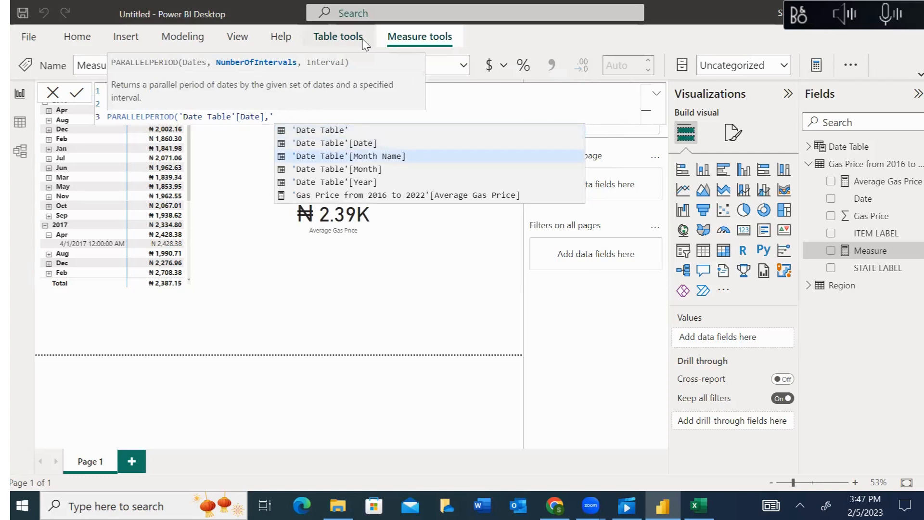
key("Down")
key("Tab")
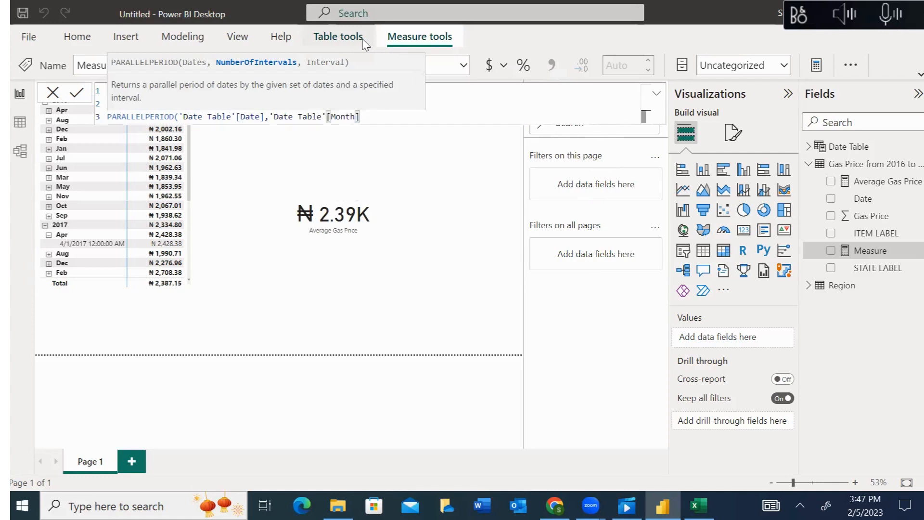
key("BackSpace")
key("BackSpace")
key("BackSpace")
key("BackSpace")
key("BackSpace")
key("BackSpace")
key("BackSpace")
key("BackSpace")
key("BackSpace")
key("BackSpace")
key("BackSpace")
key("BackSpace")
key("BackSpace")
key("BackSpace")
key("BackSpace")
key("BackSpace")
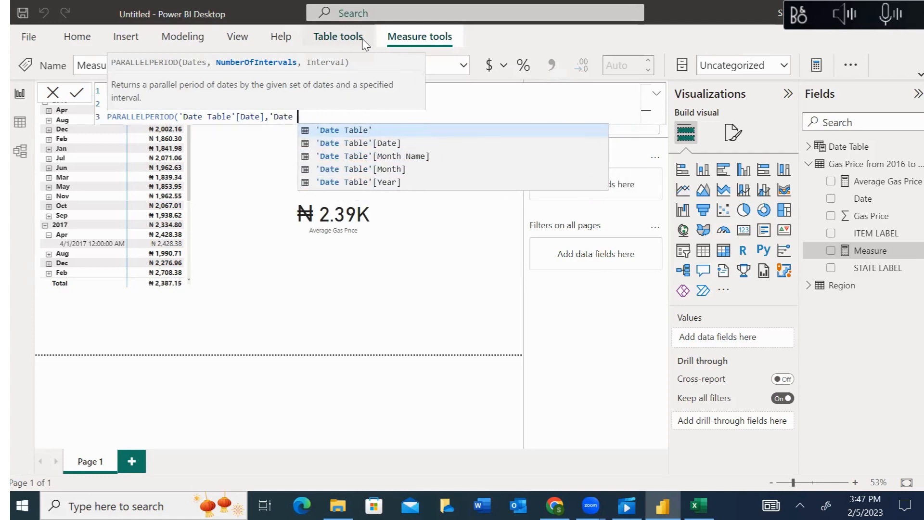
key("BackSpace")
key("BackSpace")
key("BackSpace")
Step: Complete PARALLELPERIOD with -12 intervals of MONTH, close all the functions, and commit the Prior Period measure
type("-")
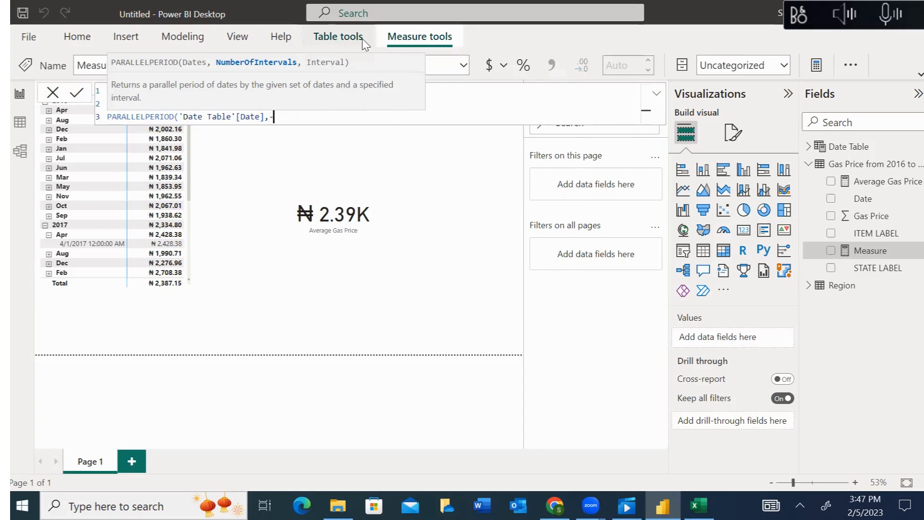
type("12,")
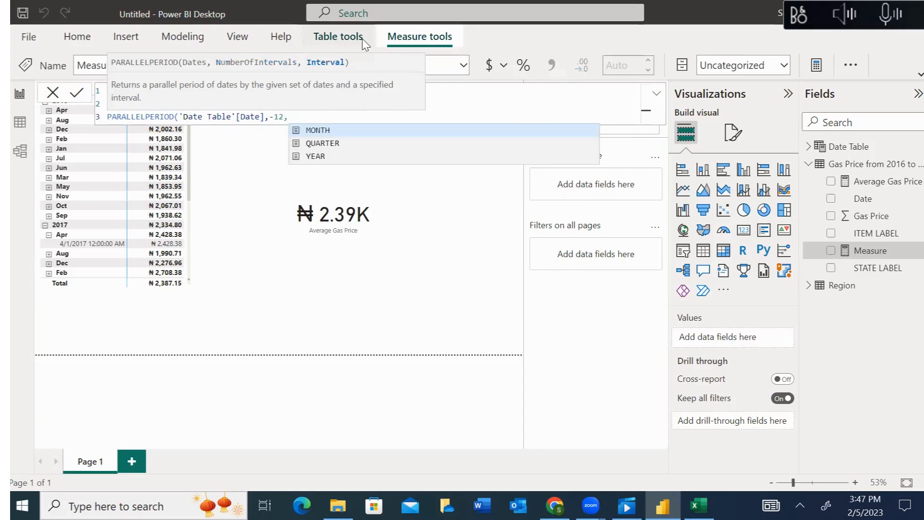
type("MONTH)")
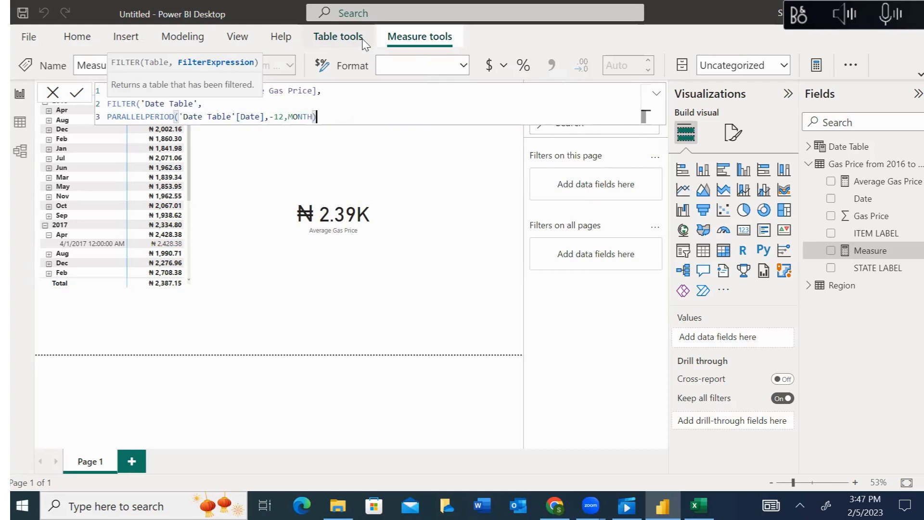
type(")")
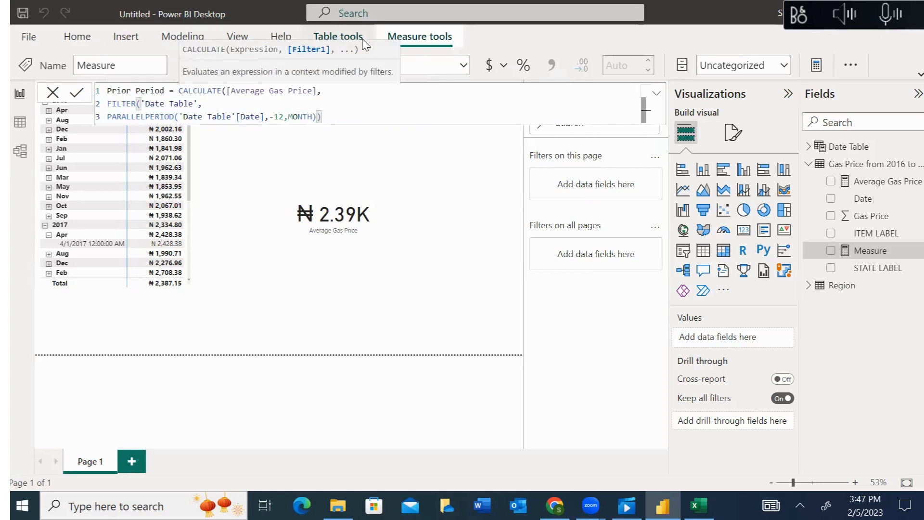
type(")")
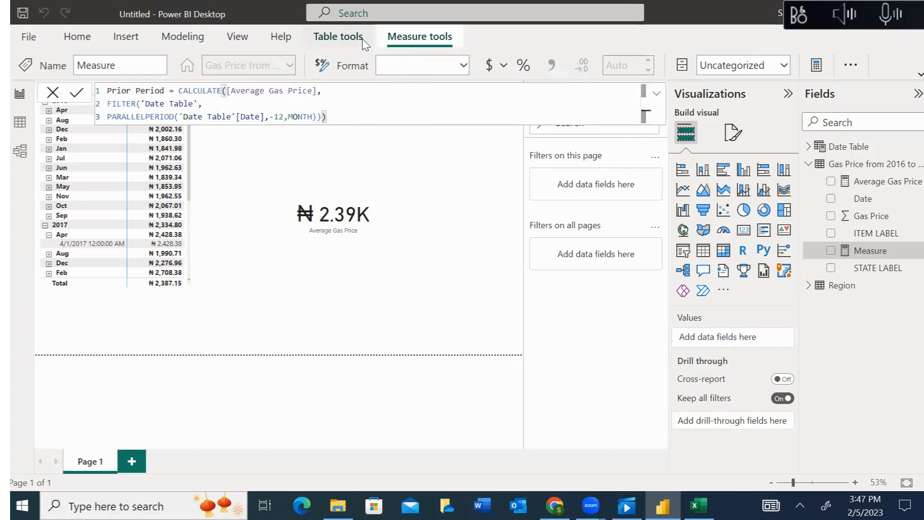
key("Return")
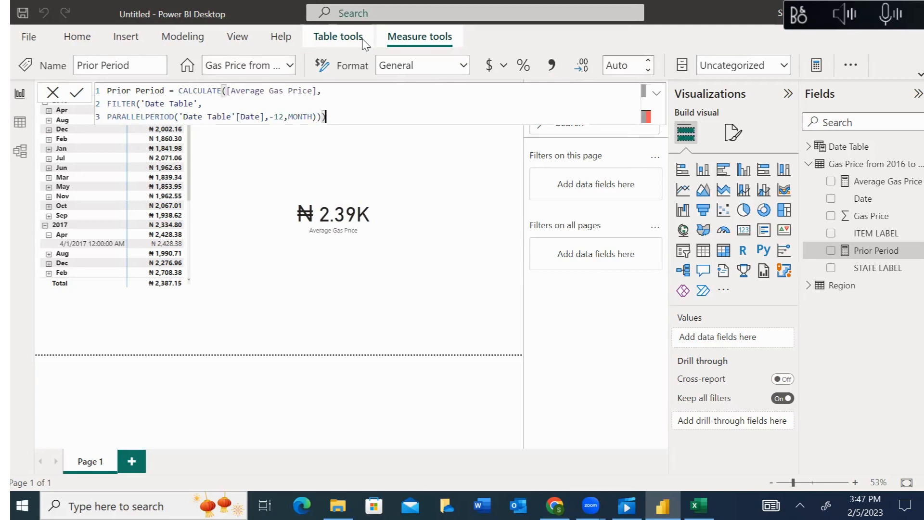
left_click(78, 35)
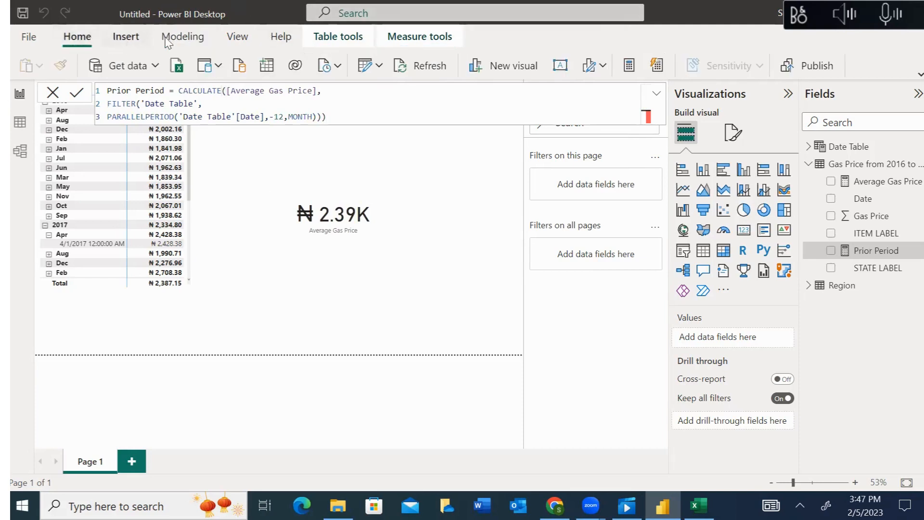
left_click(179, 37)
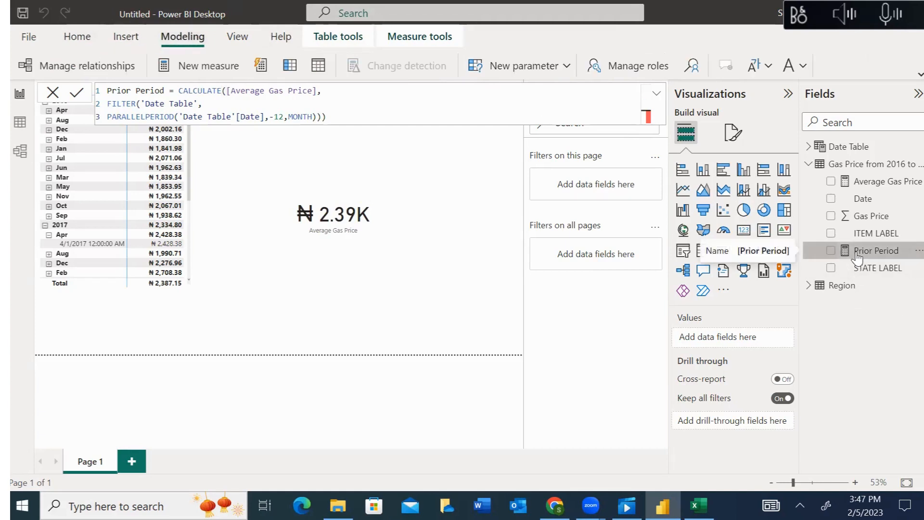
left_click(89, 38)
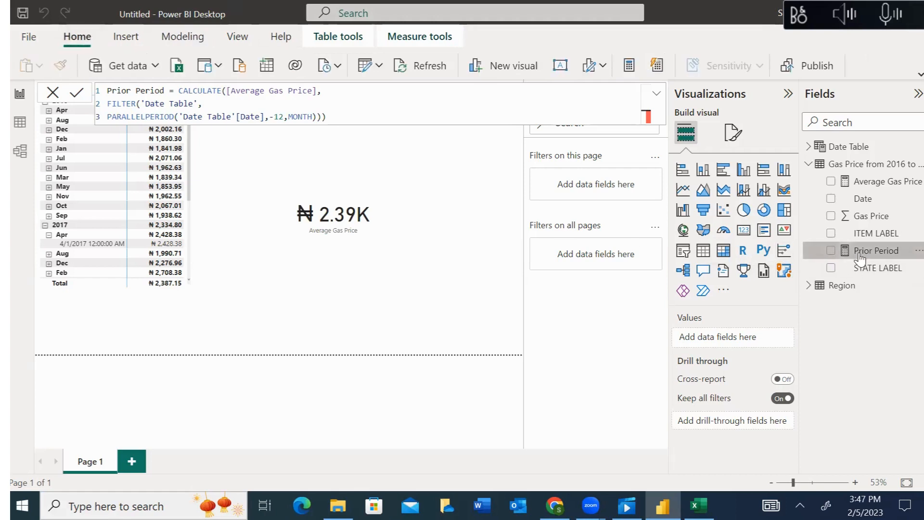
left_click_drag(848, 248, 235, 195)
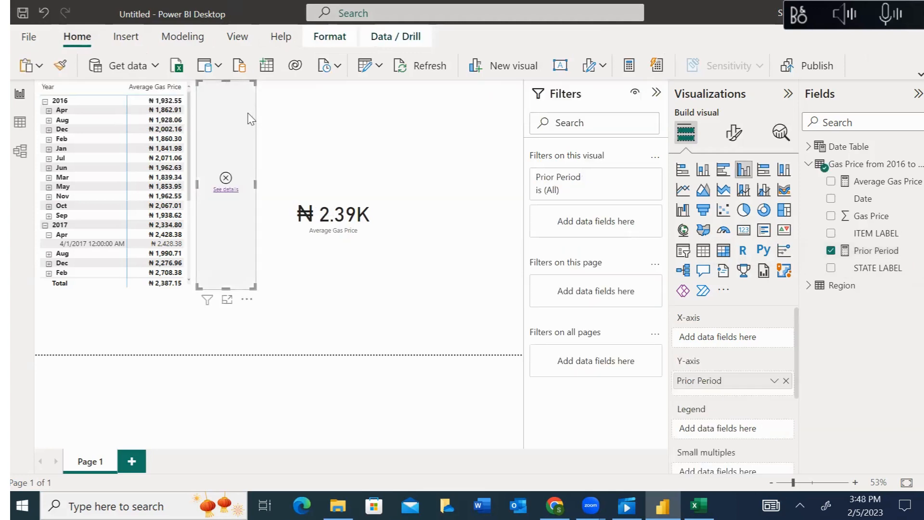
key("Delete")
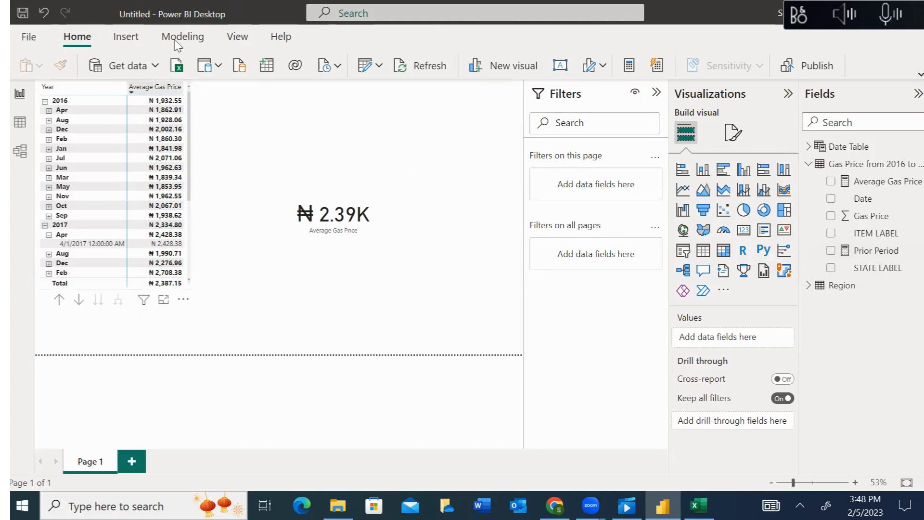
Step: Sort the matrix by Average Gas Price in descending order and add the Prior Period measure to it
left_click(155, 87)
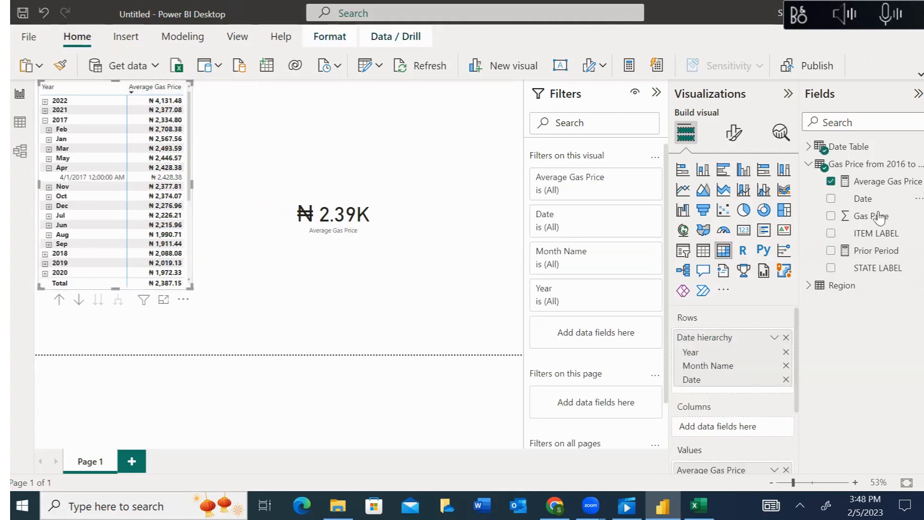
left_click(830, 250)
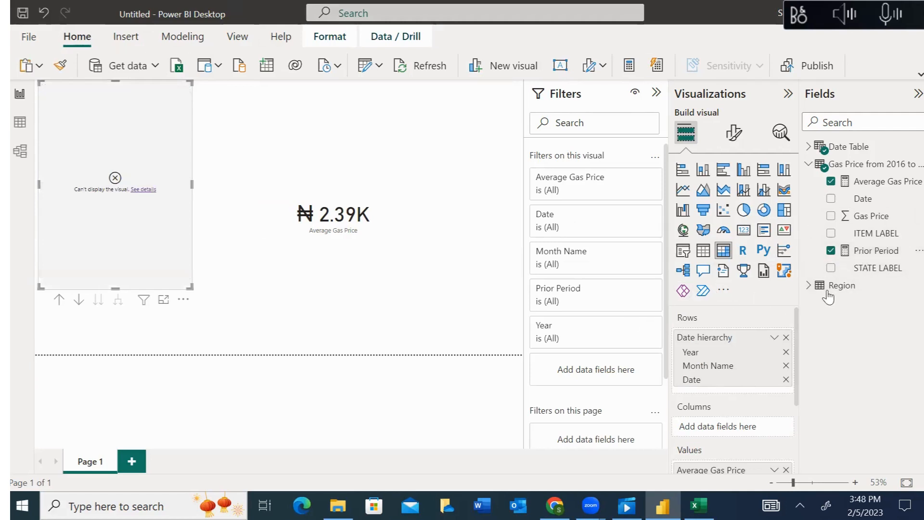
Step: Remove the FILTER function and its 'Date Table' argument from the Prior Period formula, leaving PARALLELPERIOD directly inside CALCULATE
left_click(891, 251)
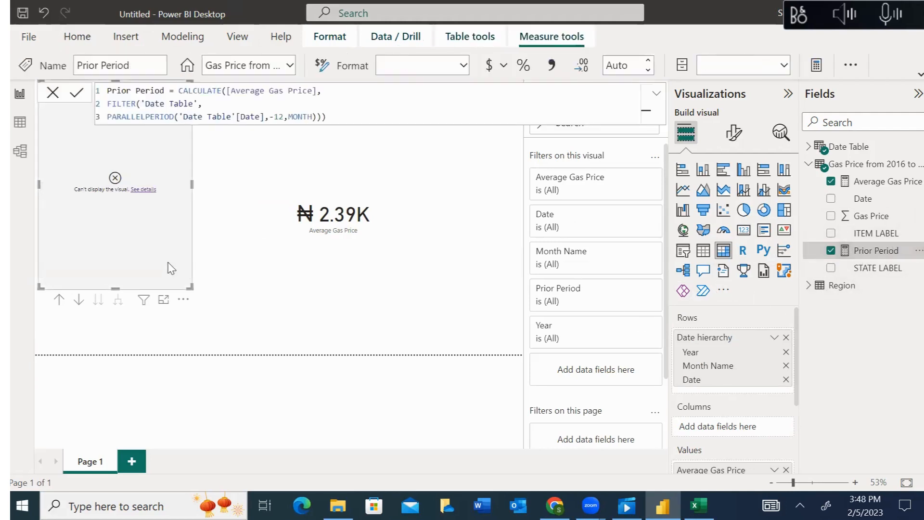
left_click(204, 104)
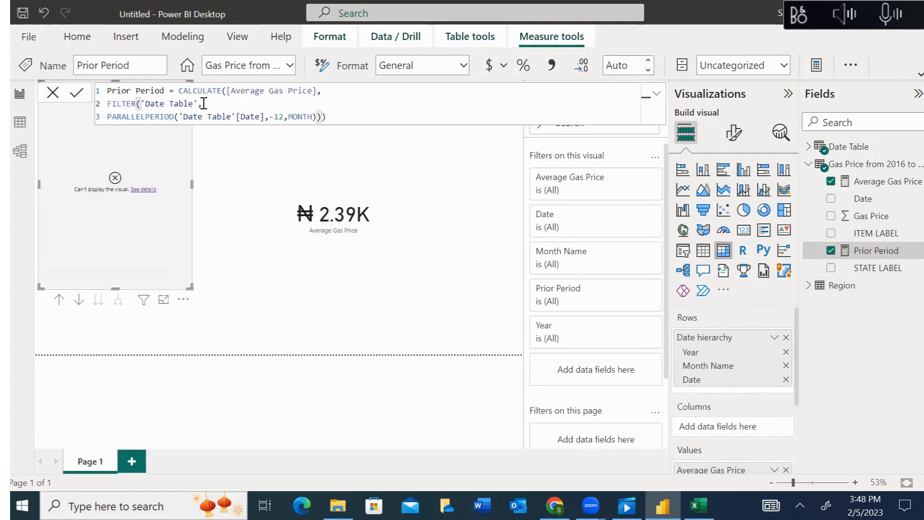
left_click(325, 90)
key("Delete")
key("Delete")
key("Delete")
key("Delete")
key("Delete")
key("Delete")
key("Delete")
key("Delete")
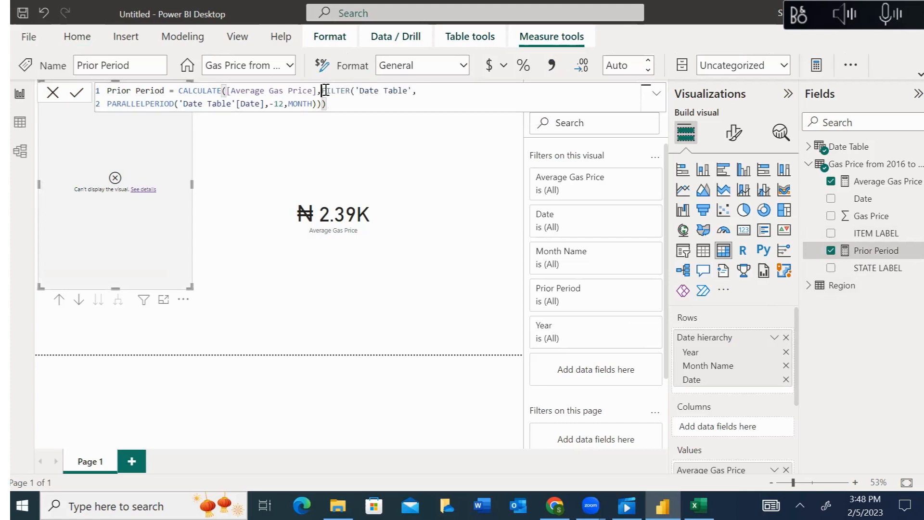
key("Delete")
key("Delete")
key("Delete")
key("Delete")
key("Delete")
key("Delete")
key("Delete")
key("Delete")
key("Delete")
key("Delete")
key("Delete")
key("Delete")
key("Delete")
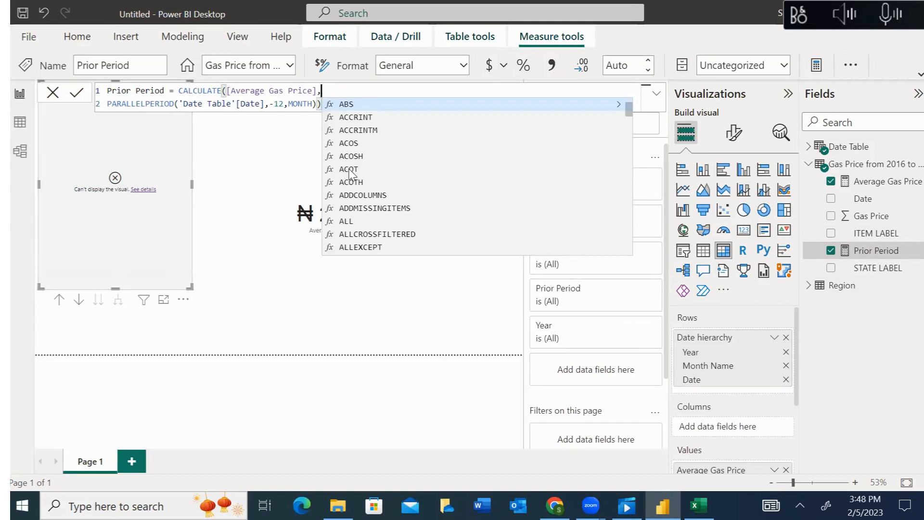
Step: Try to commit the Prior Period formula with PARALLELPERIOD wrapped in an ABS function
key("Tab")
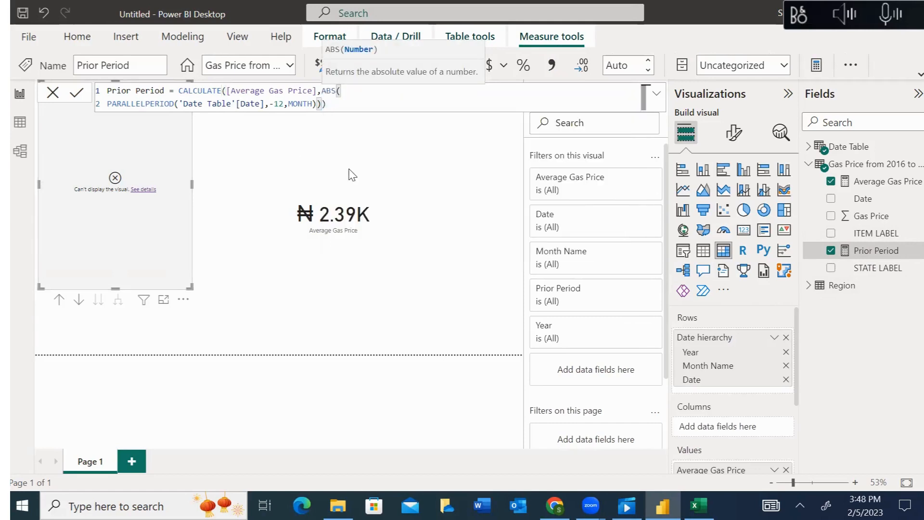
left_click(335, 105)
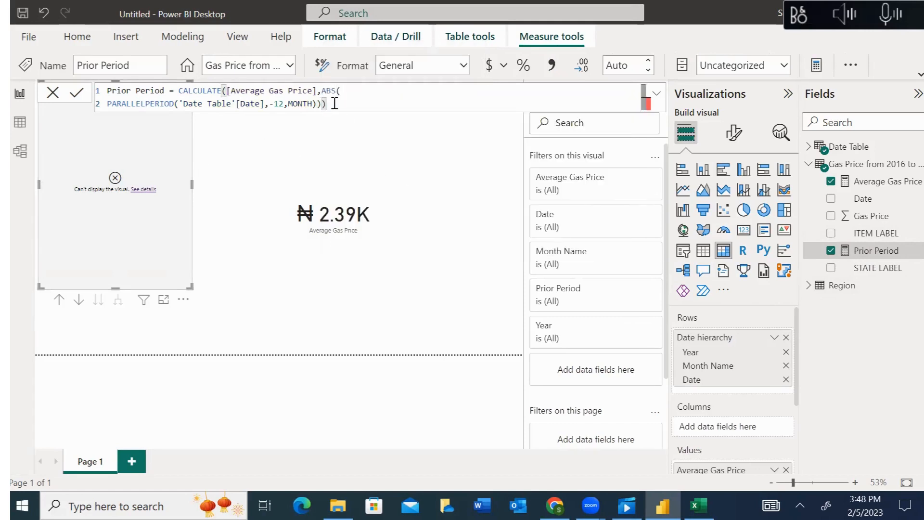
type(")")
key("Return")
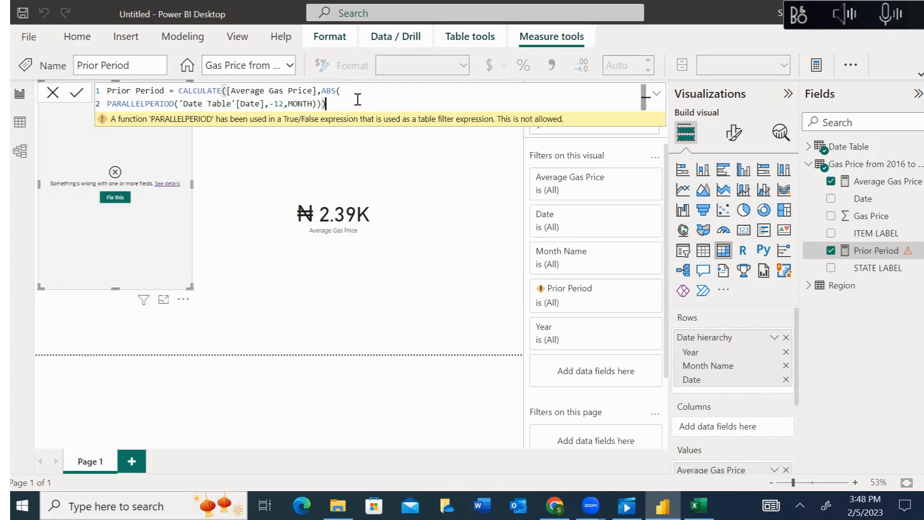
left_click(355, 91)
key("BackSpace")
key("BackSpace")
key("BackSpace")
key("BackSpace")
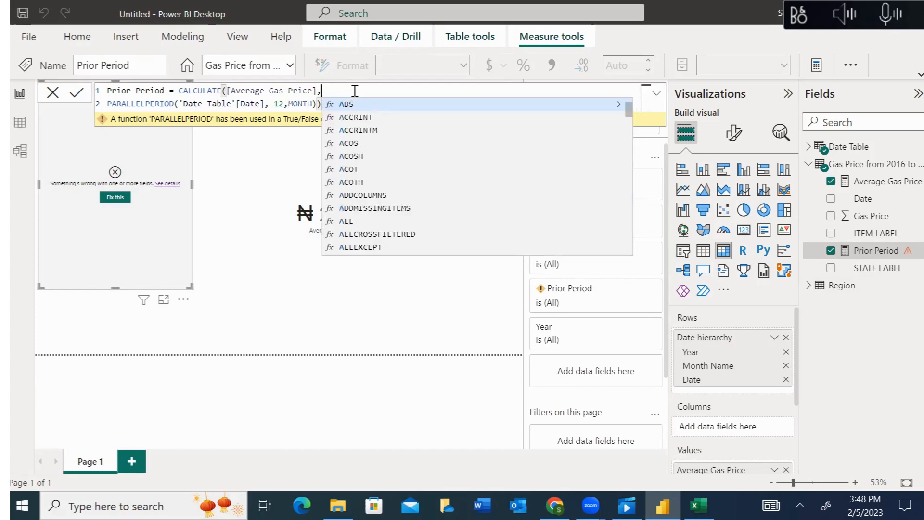
key("Tab")
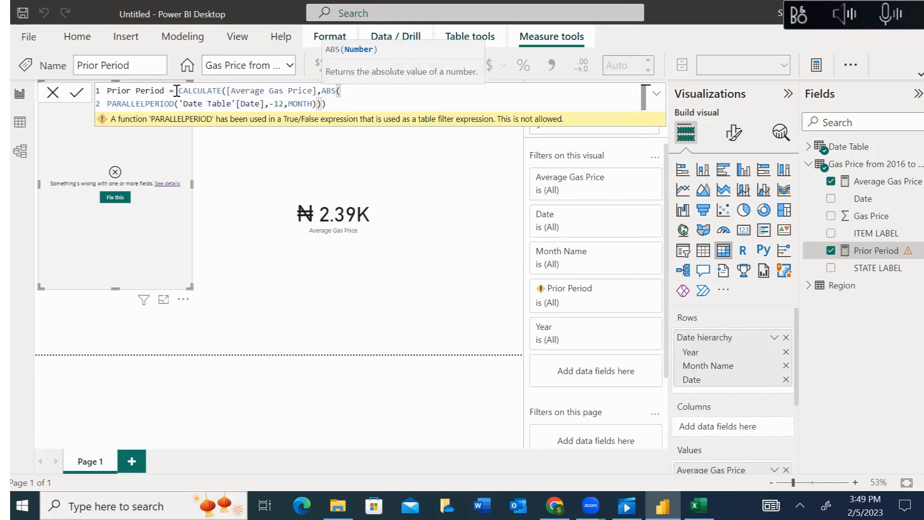
double_click(164, 102)
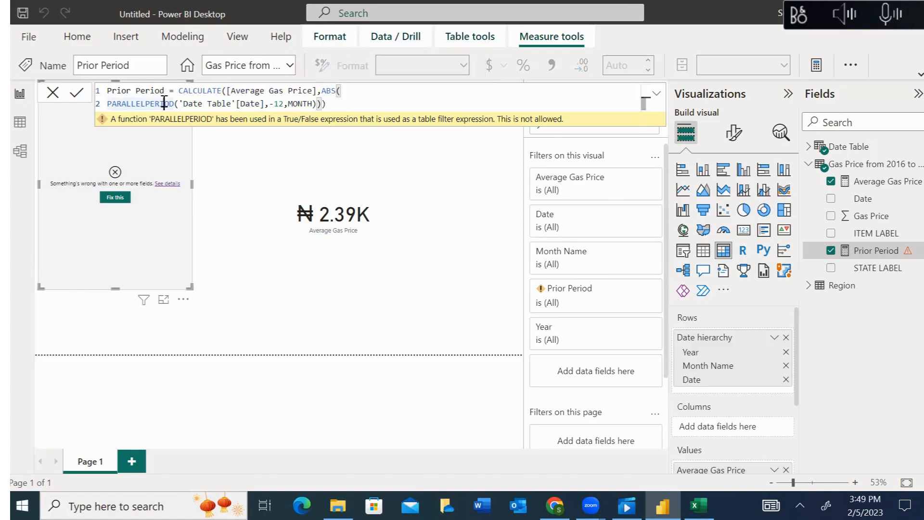
left_click(251, 90)
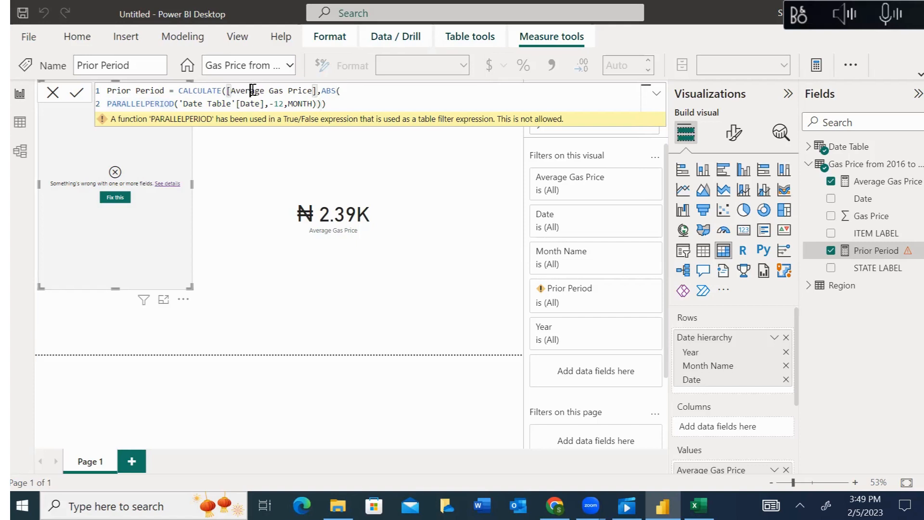
Step: Remove the ABS function and its extra closing parenthesis from the Prior Period formula, and commit the measure
left_click(324, 91)
key("Delete")
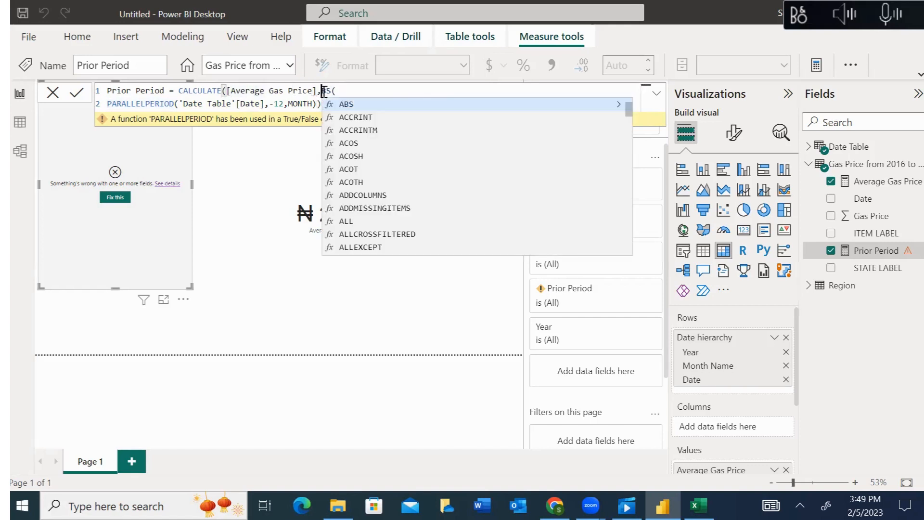
key("Delete")
key("Delete")
key("Delete")
key("Delete")
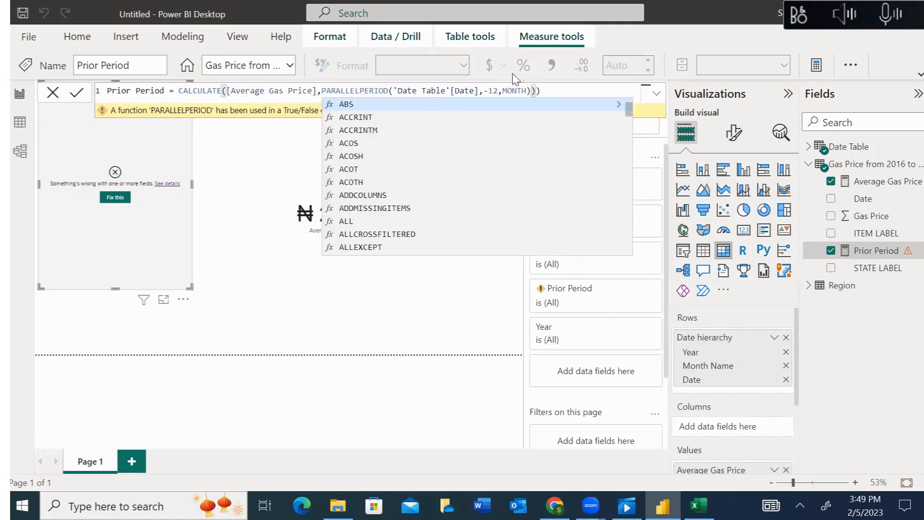
left_click(575, 88)
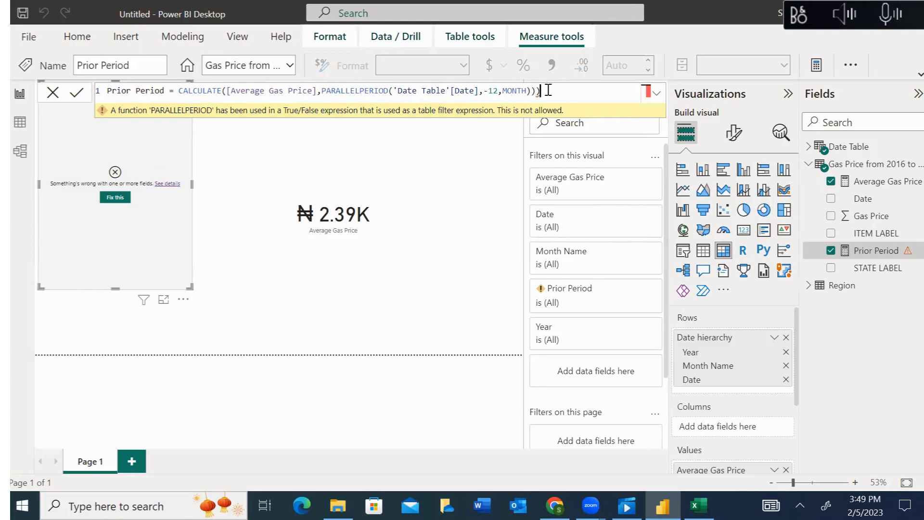
left_click(548, 90)
key("BackSpace")
key("Return")
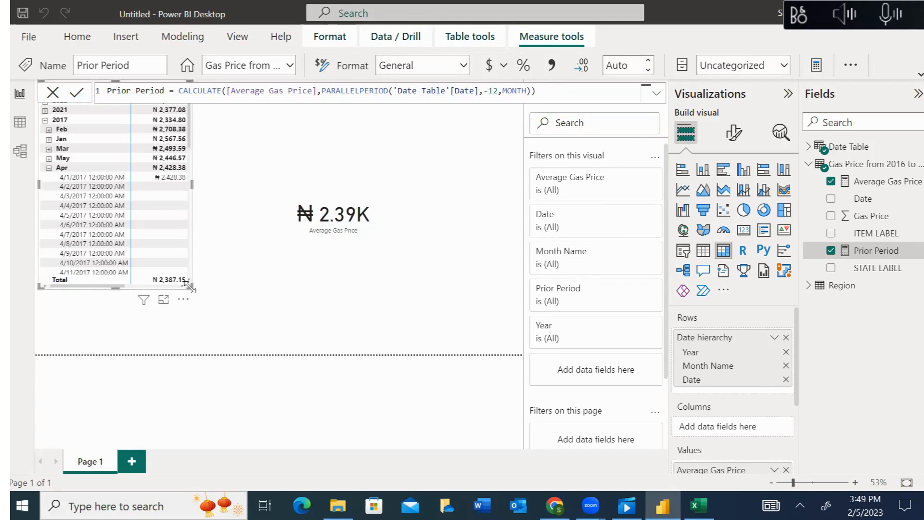
Step: Enlarge the matrix down to the page's lower edge and across to the card, so that the Prior Period column fits
left_click_drag(191, 288, 277, 354)
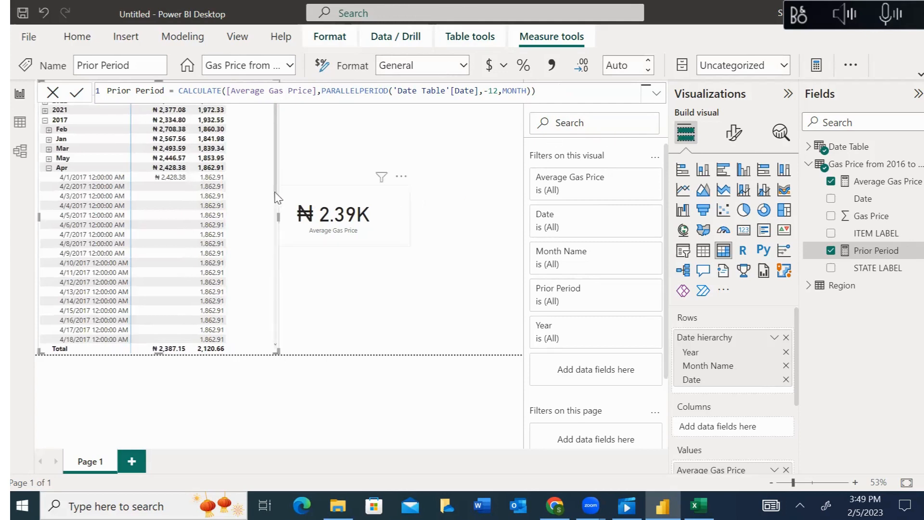
left_click(304, 178)
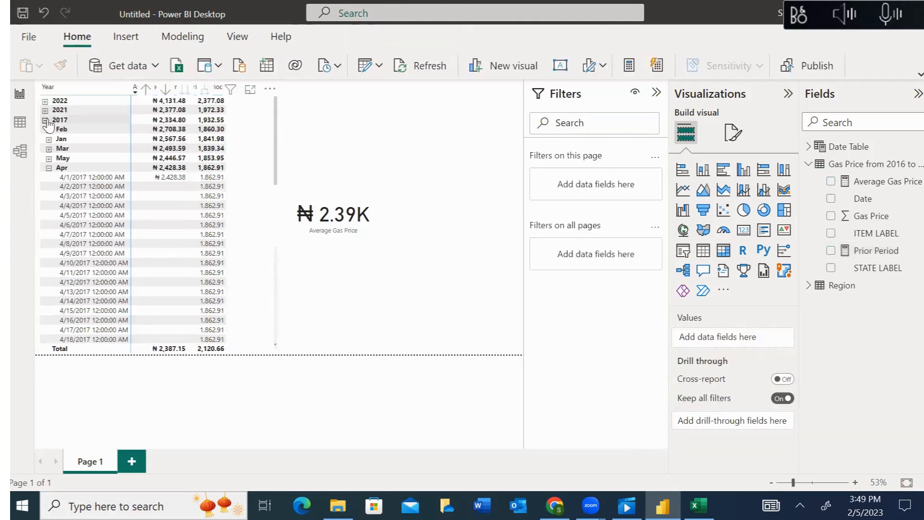
left_click(261, 137)
Step: Find the size options in the matrix's formatting settings and set the global font size to 17
left_click(733, 133)
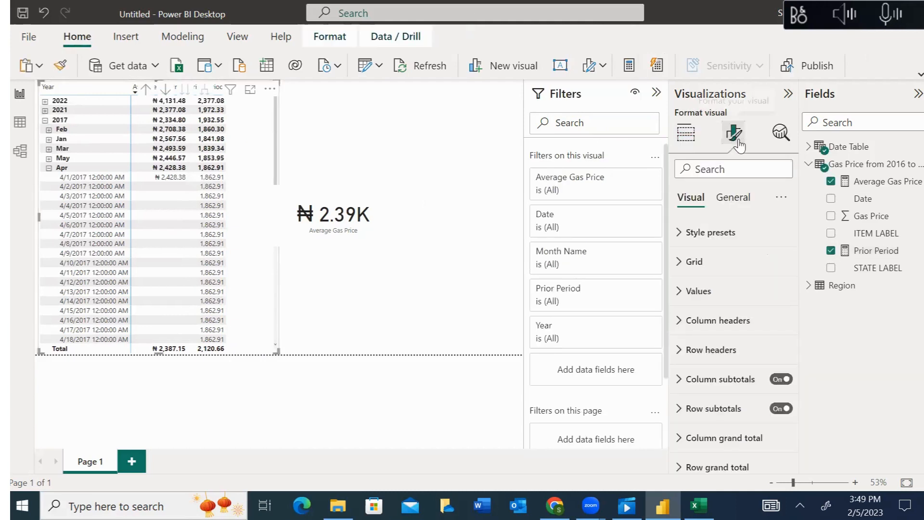
type("sizw")
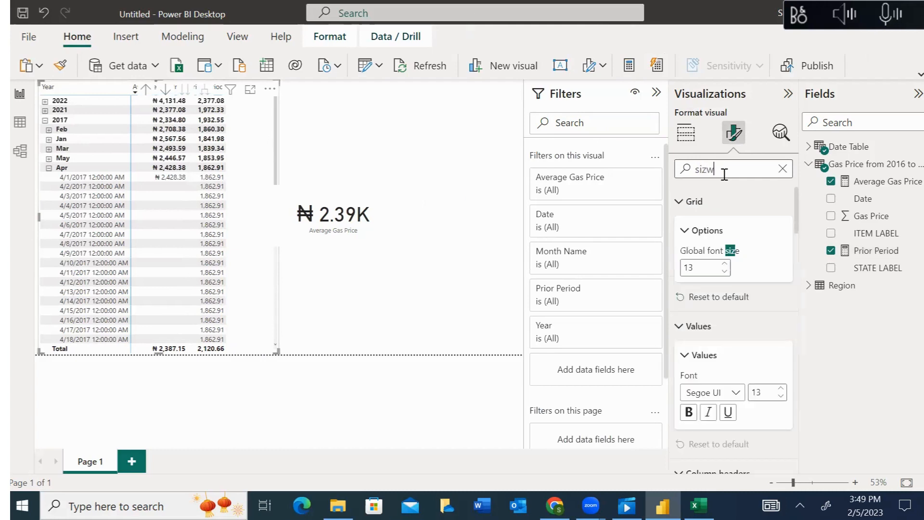
key("BackSpace")
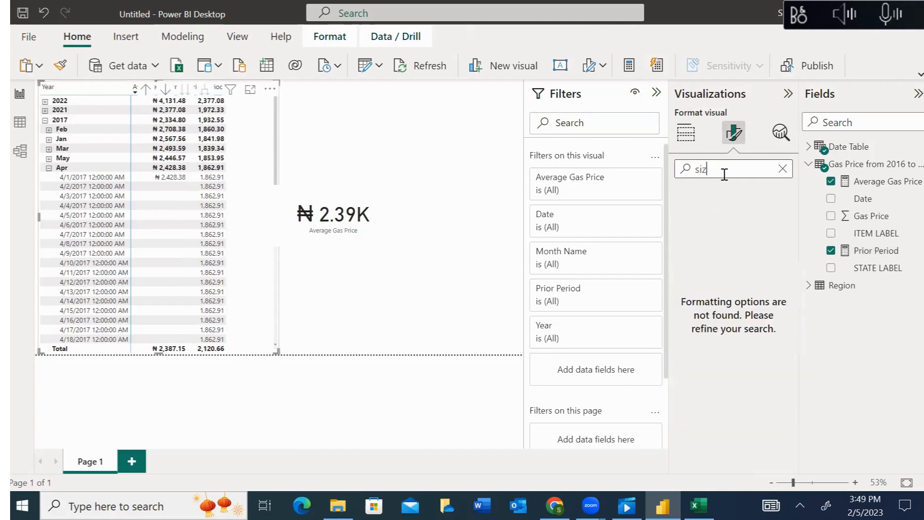
type("e")
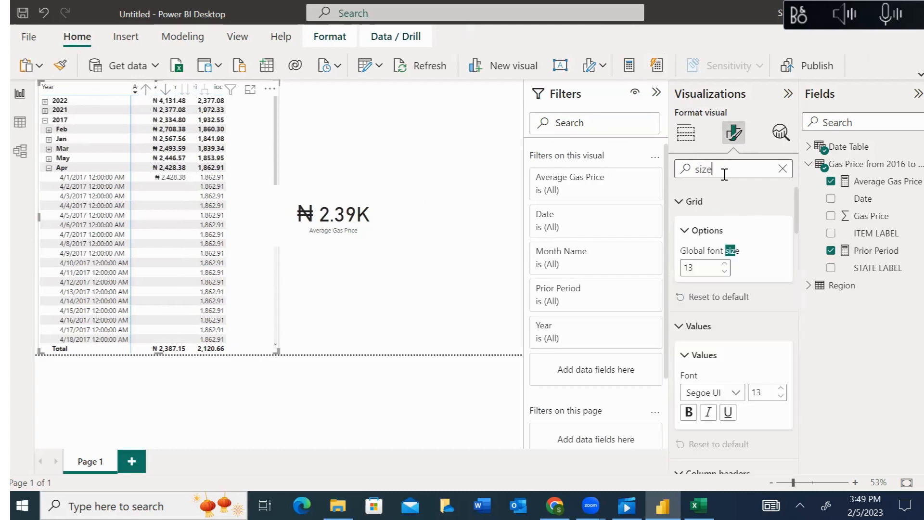
left_click(725, 265)
left_click(724, 264)
left_click(724, 264)
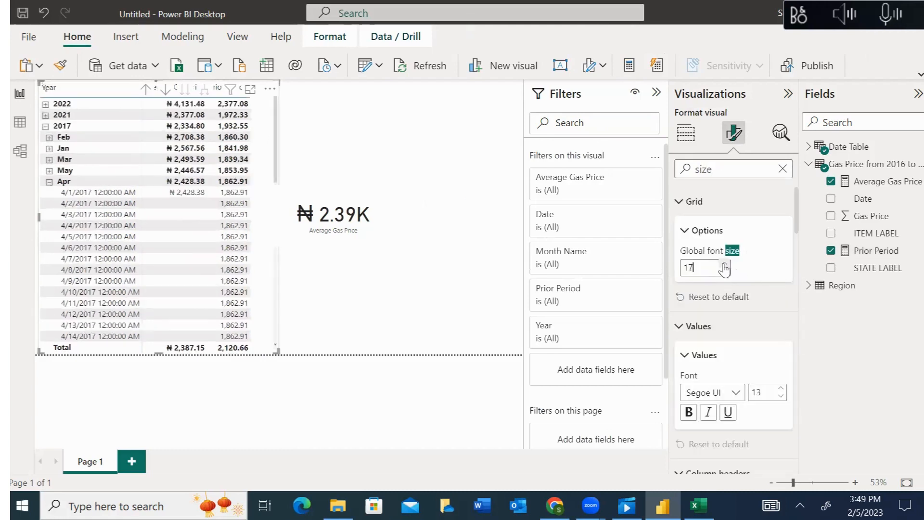
left_click(422, 130)
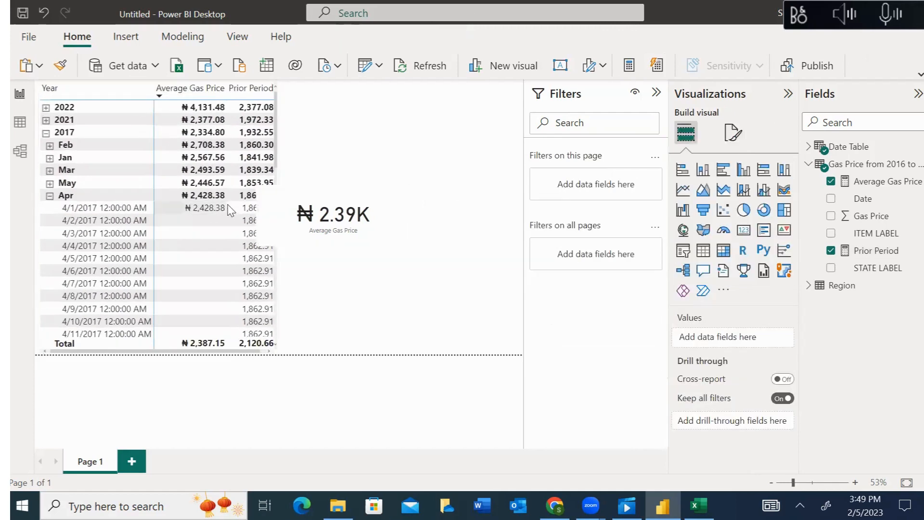
Step: Delete the Average Gas Price card and widen the matrix into the freed space
left_click(398, 197)
key("Delete")
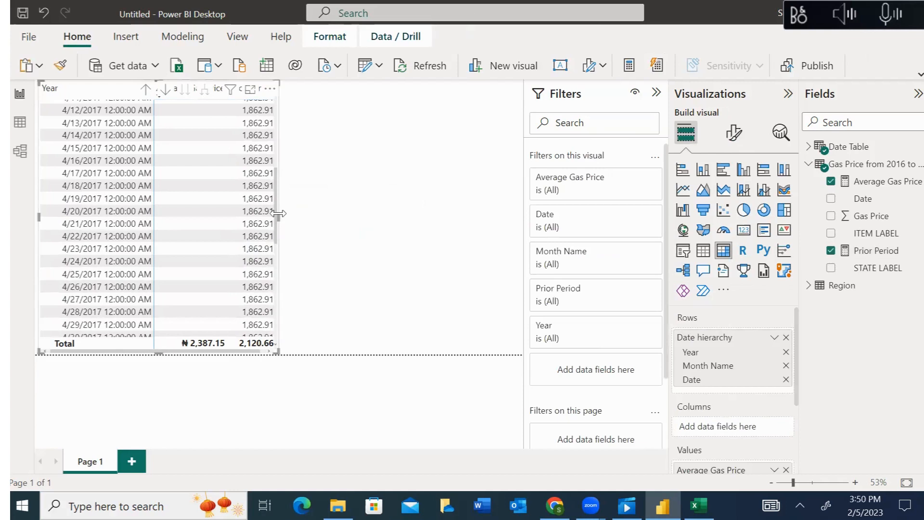
left_click_drag(277, 219, 416, 214)
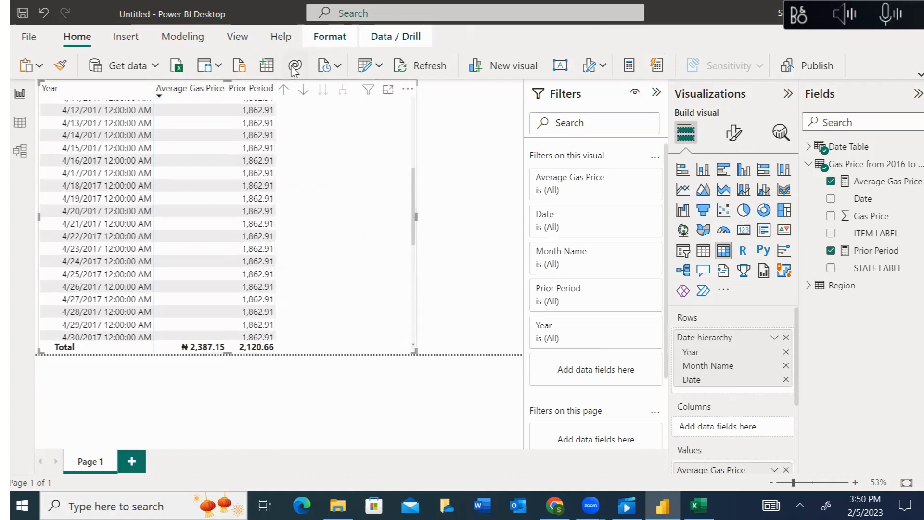
Step: Drill the matrix up to the year level and sort it by Year in ascending order
left_click(284, 91)
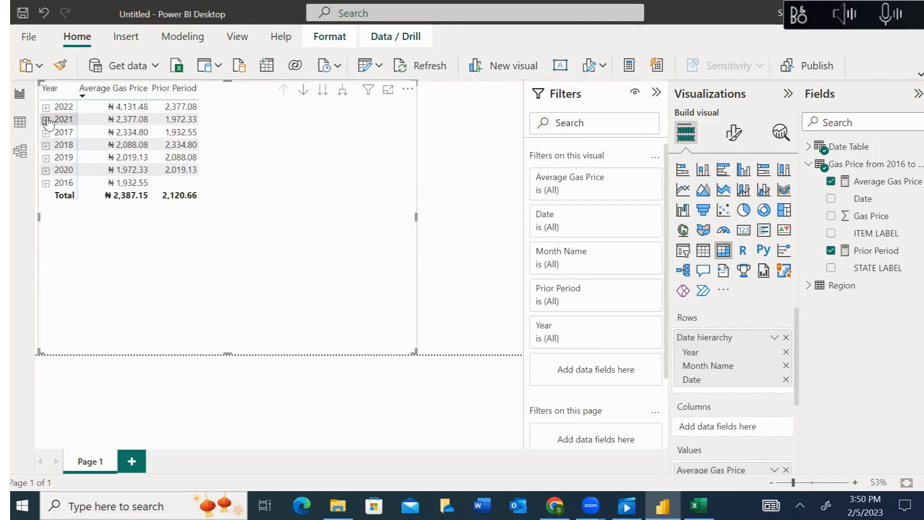
left_click(65, 99)
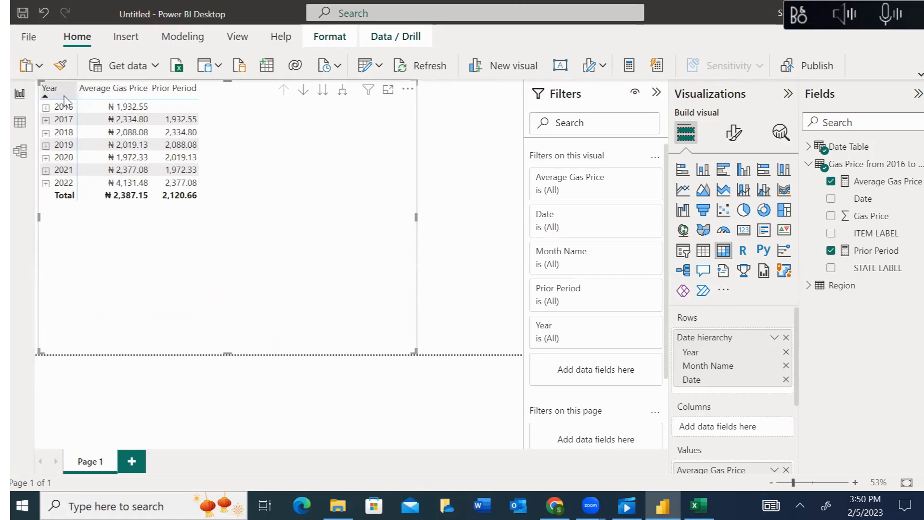
left_click(65, 98)
left_click(64, 98)
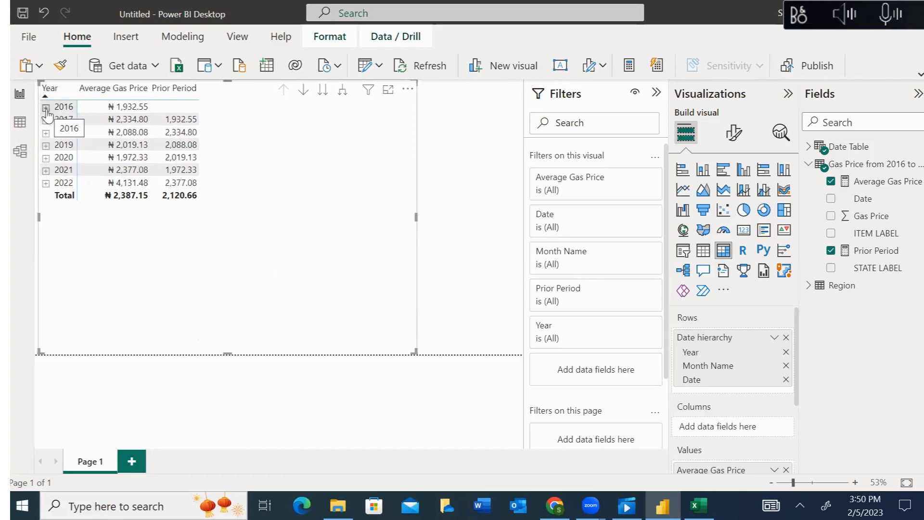
Step: Expand 2016 and 2017 in the matrix to compare their monthly Average Gas Price and Prior Period values
left_click(46, 107)
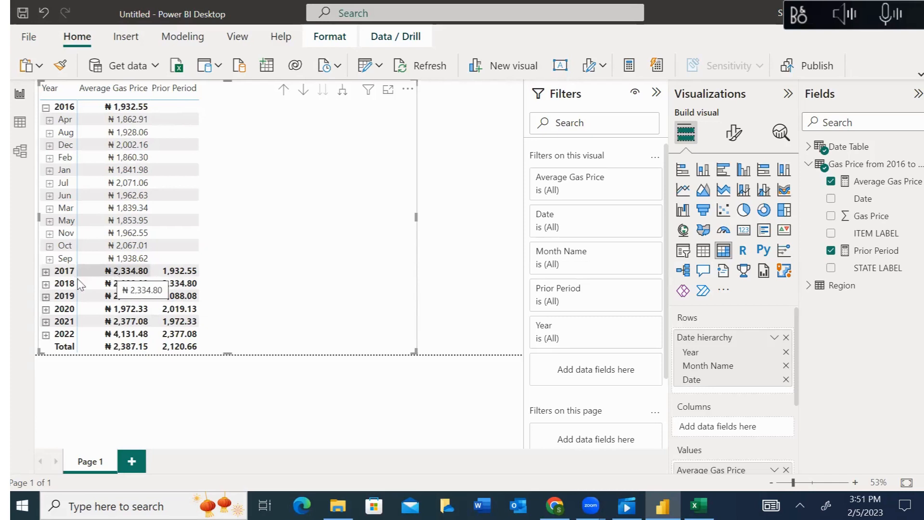
left_click(45, 273)
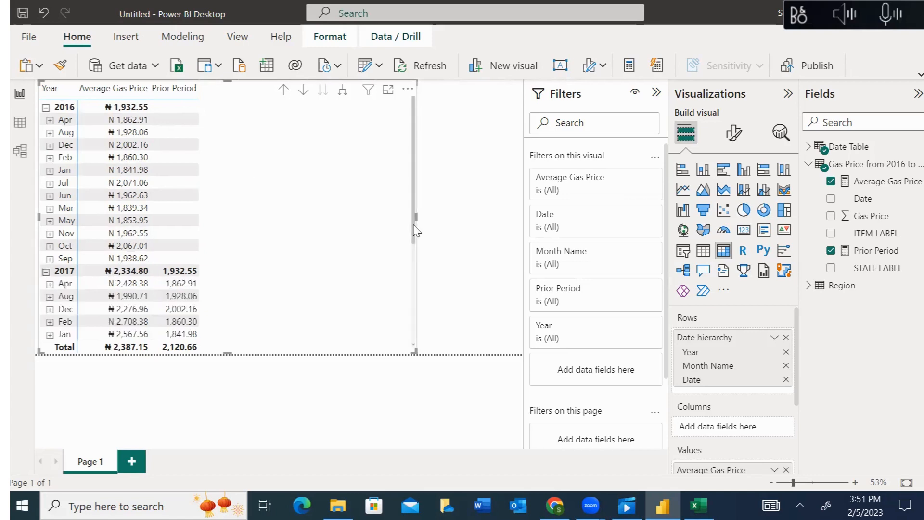
left_click_drag(414, 236, 436, 299)
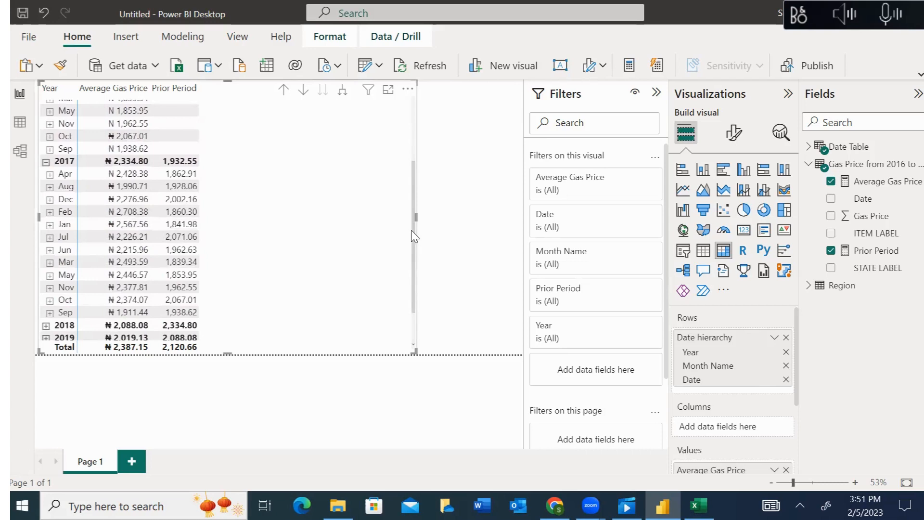
left_click_drag(412, 224, 412, 147)
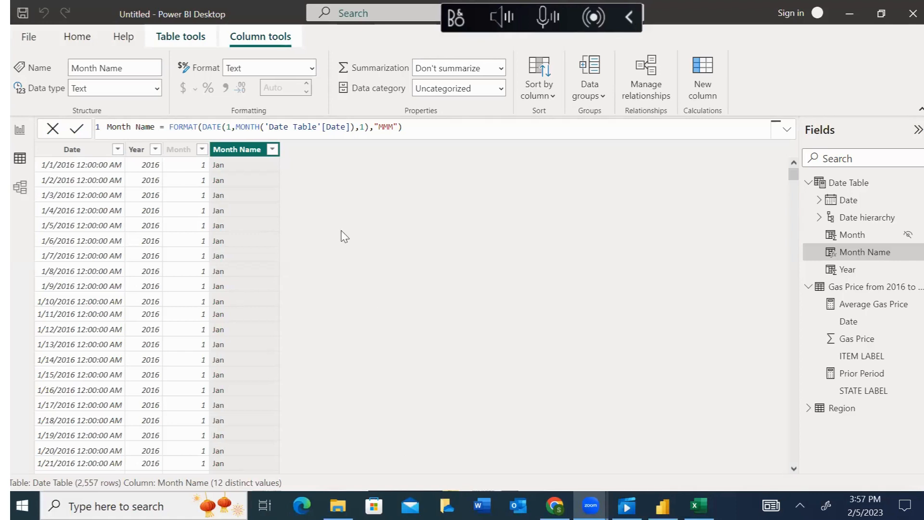
Step: Sort the Date Table's Month Name column by Month, and return to the report to check the matrix's month order
left_click(609, 180)
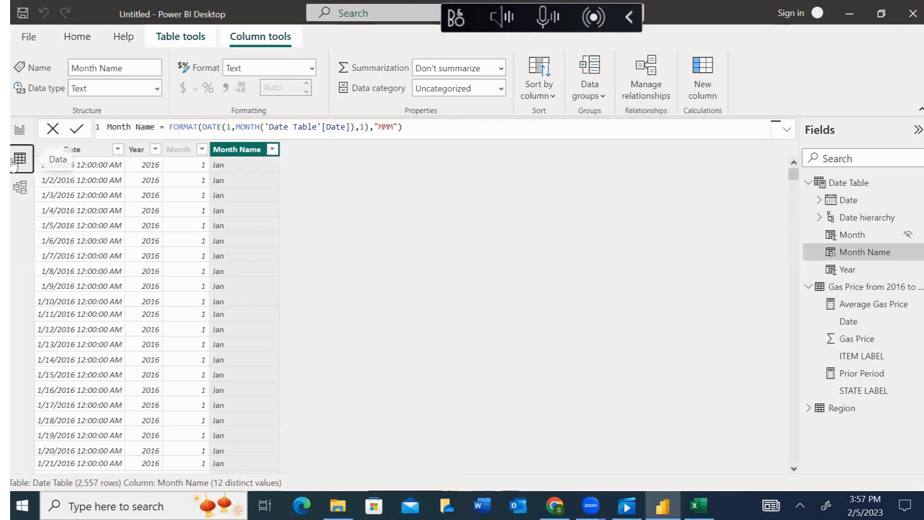
left_click(244, 151)
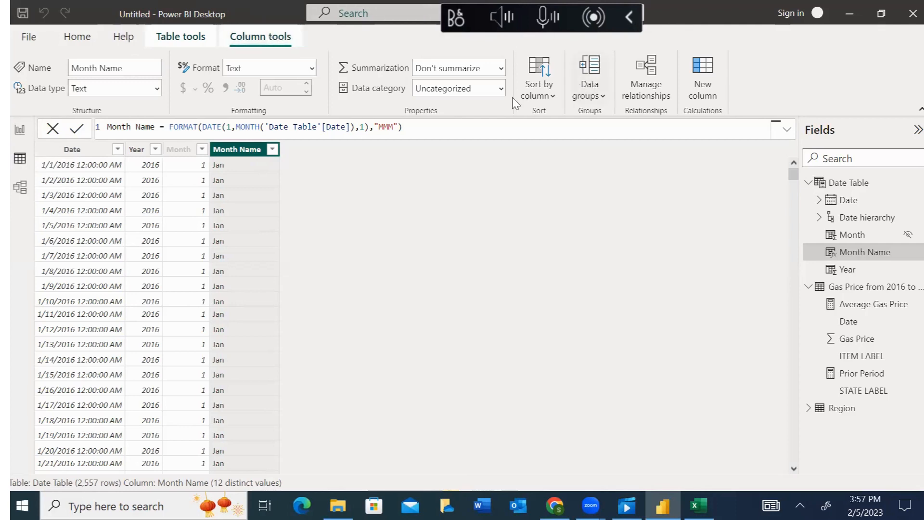
left_click(552, 100)
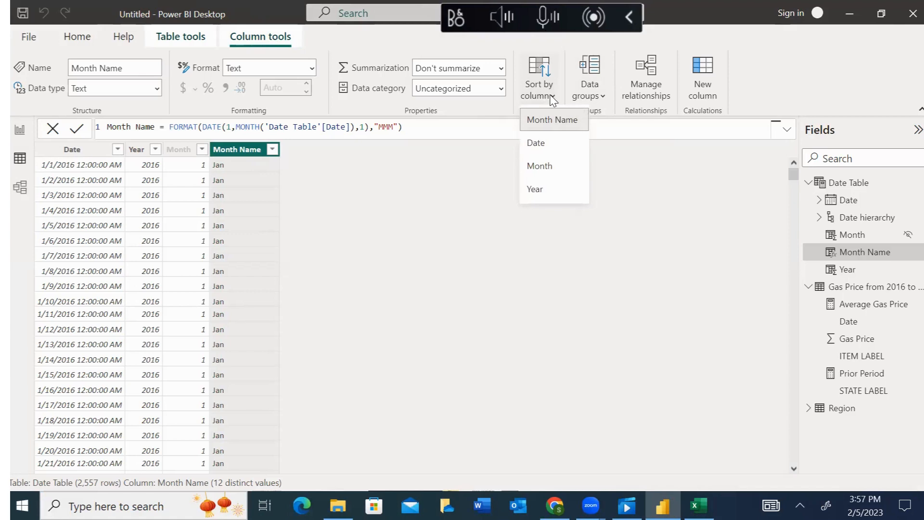
left_click(539, 166)
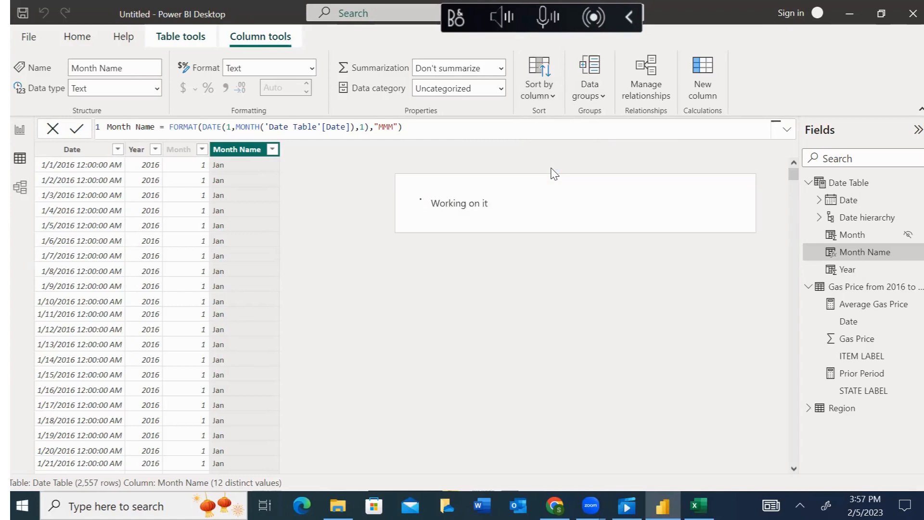
left_click(15, 138)
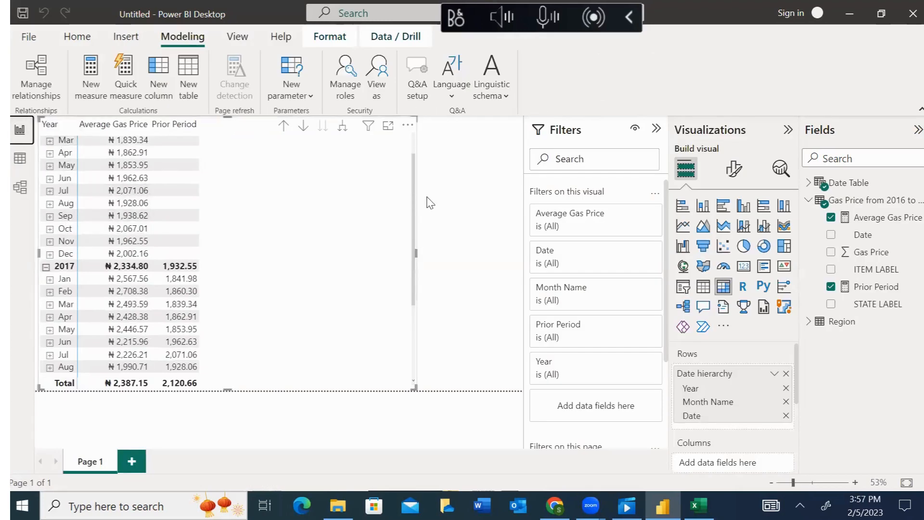
scroll(412, 192, "up", 2)
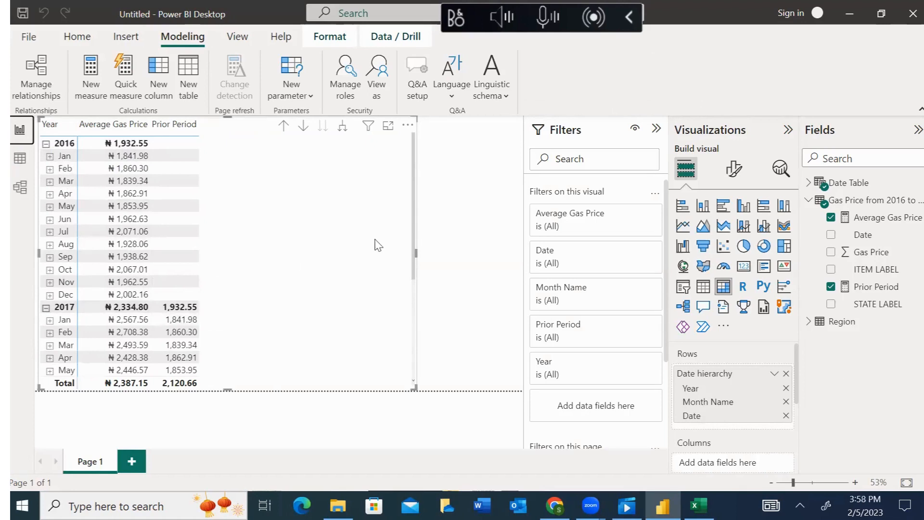
left_click_drag(416, 257, 426, 327)
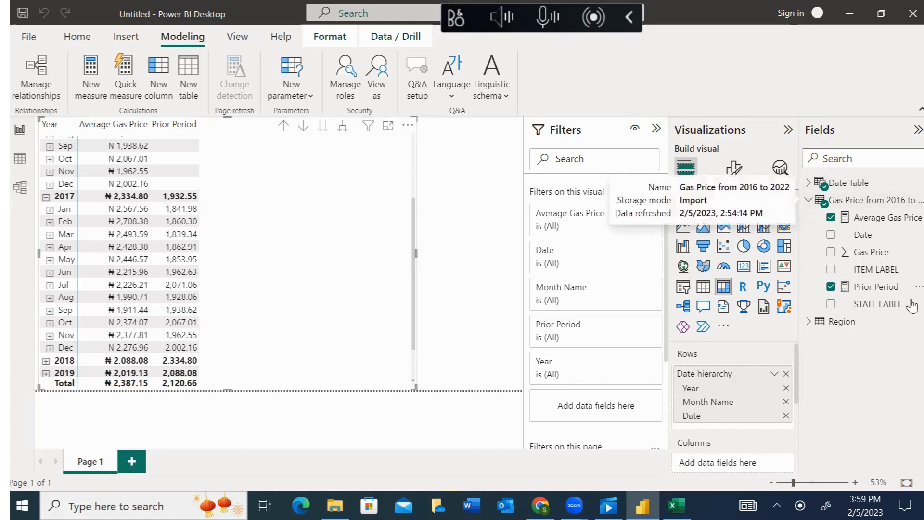
Step: Format the Prior Period measure as currency with the ₦ Edo (Nigeria) symbol
left_click(857, 287)
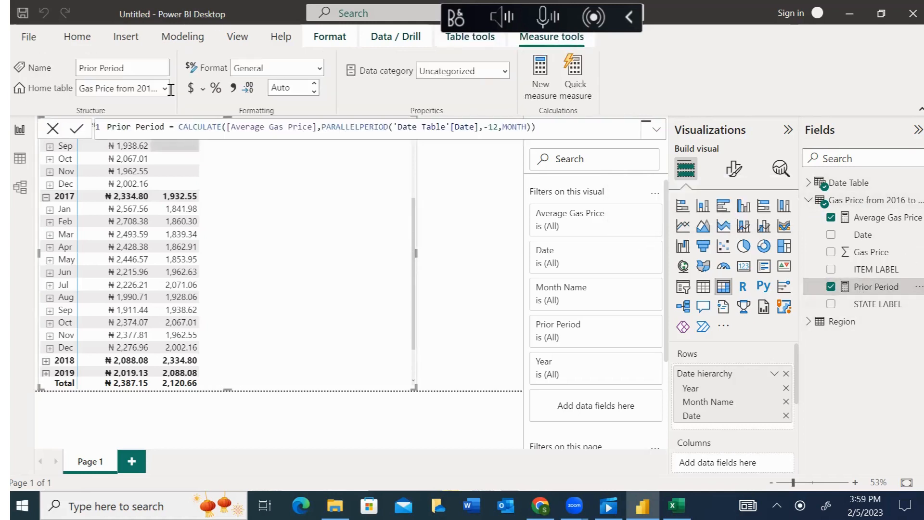
left_click(203, 90)
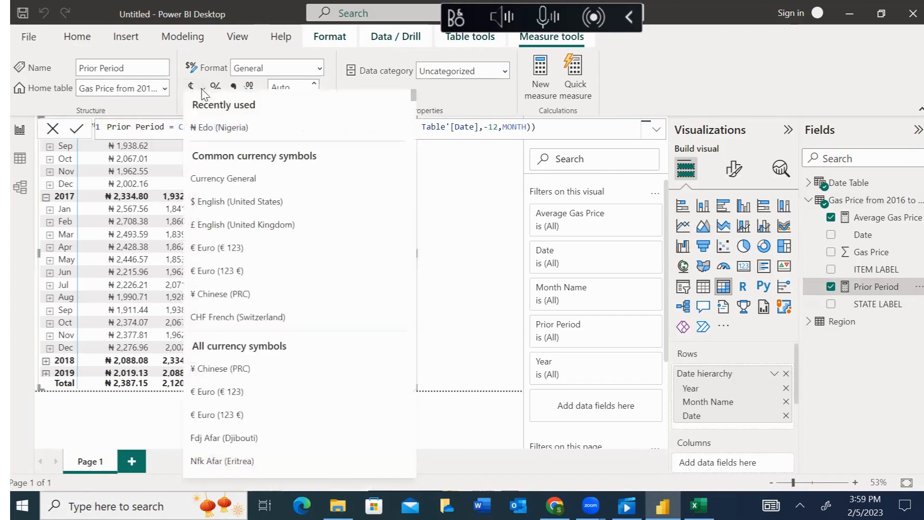
left_click(224, 139)
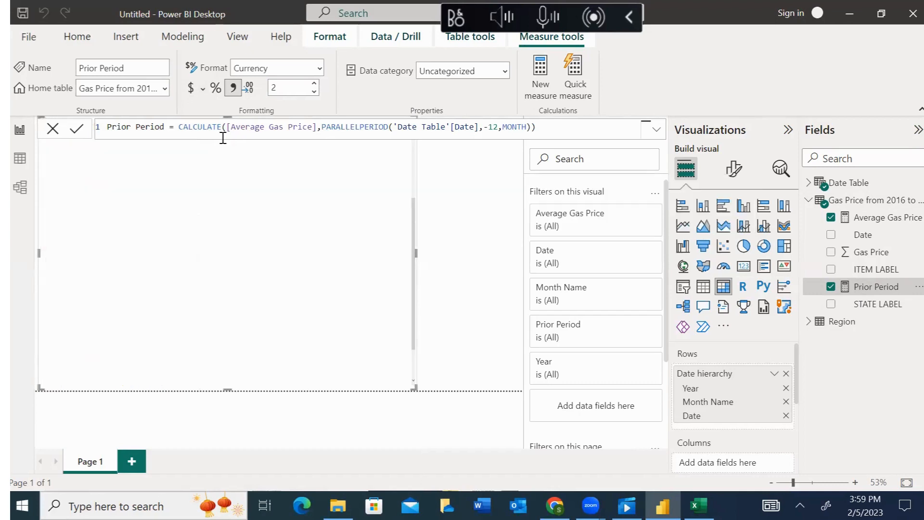
Step: Create a measure in the Gas Price table: YoY Av. Price = [Average Gas Price] - [Prior Period]
right_click(838, 207)
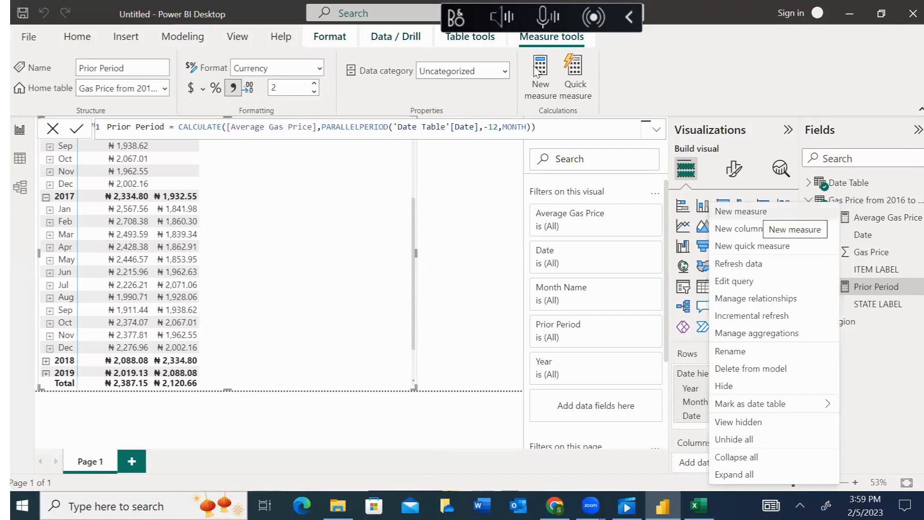
left_click(726, 214)
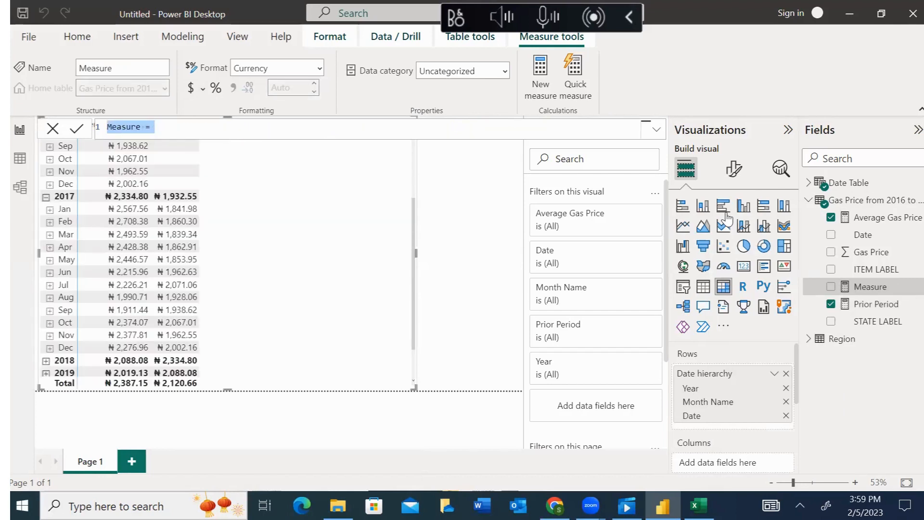
type("YoY")
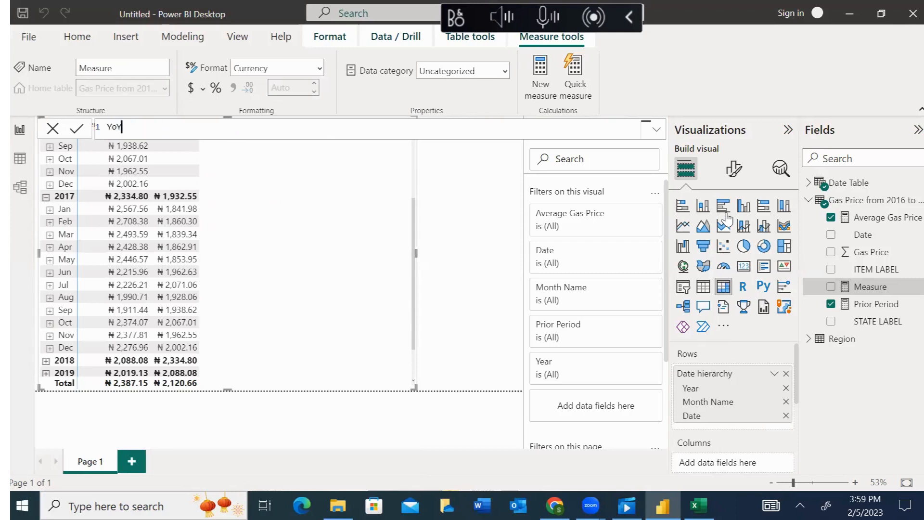
type(" Av. Price =")
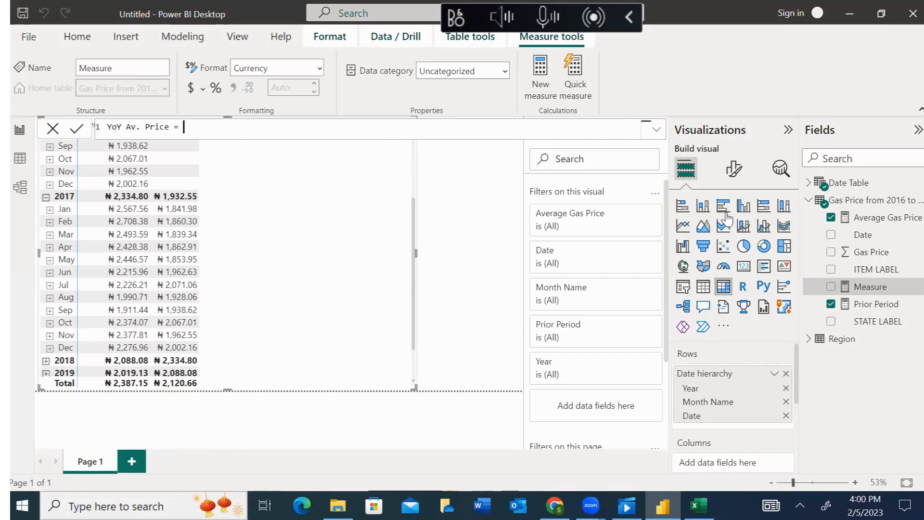
type("[")
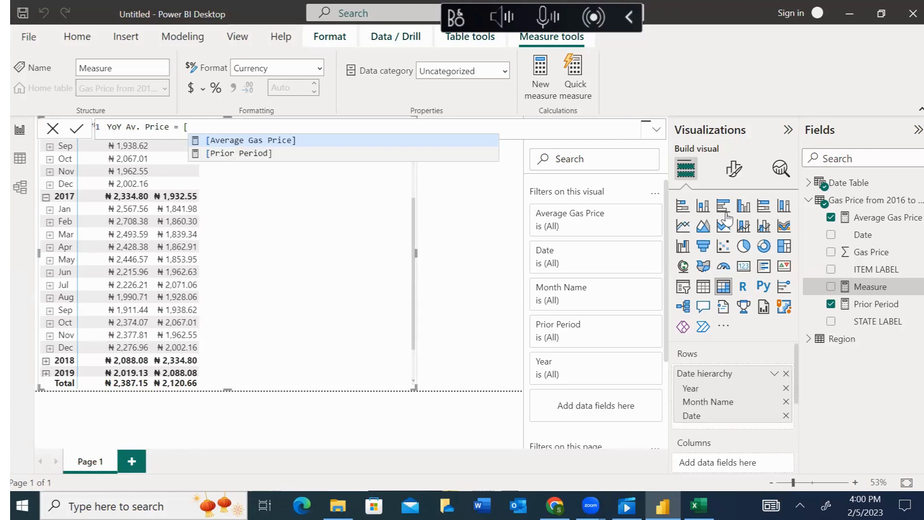
key("Tab")
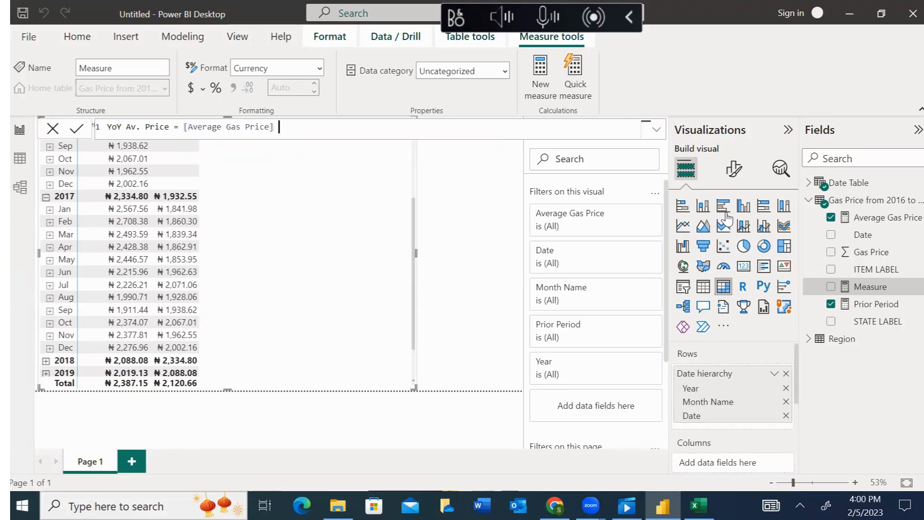
type("- [")
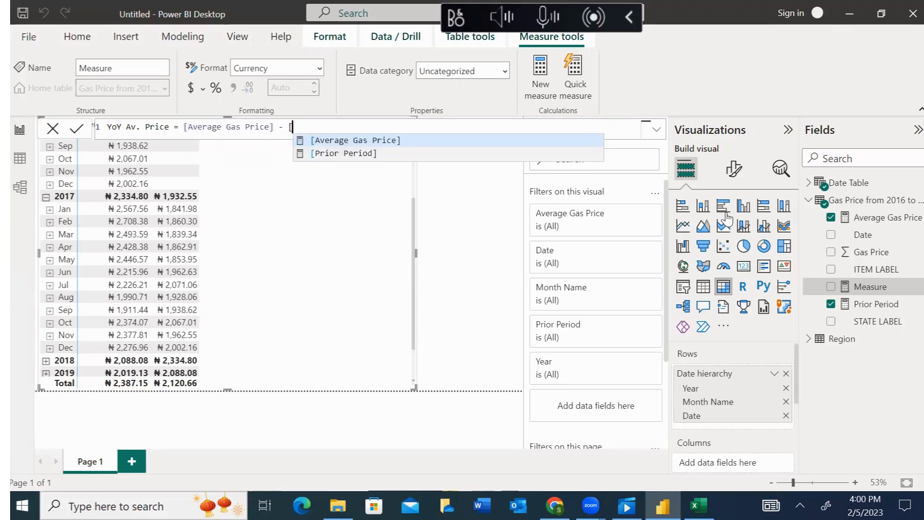
key("Down")
key("Tab")
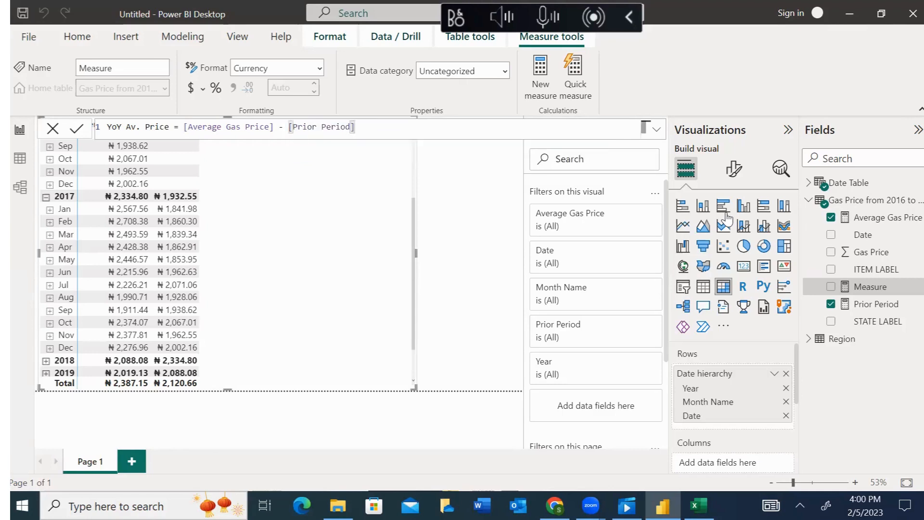
key("Return")
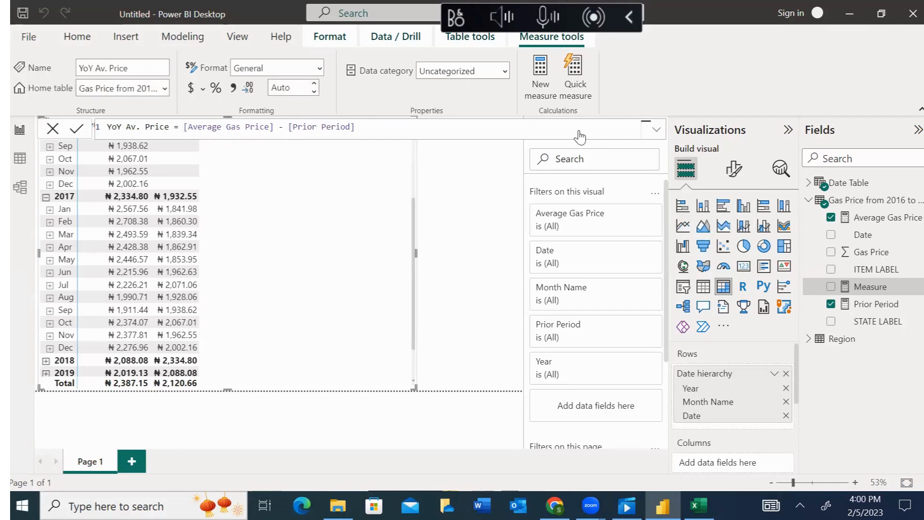
Step: Format YoY Av. Price as currency with the ₦ Edo (Nigeria) symbol and add it to the matrix
left_click(203, 88)
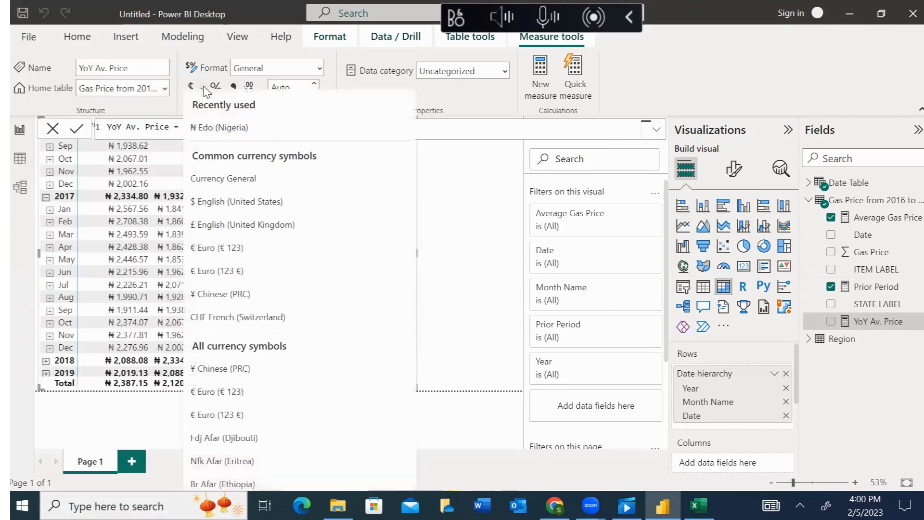
left_click(249, 135)
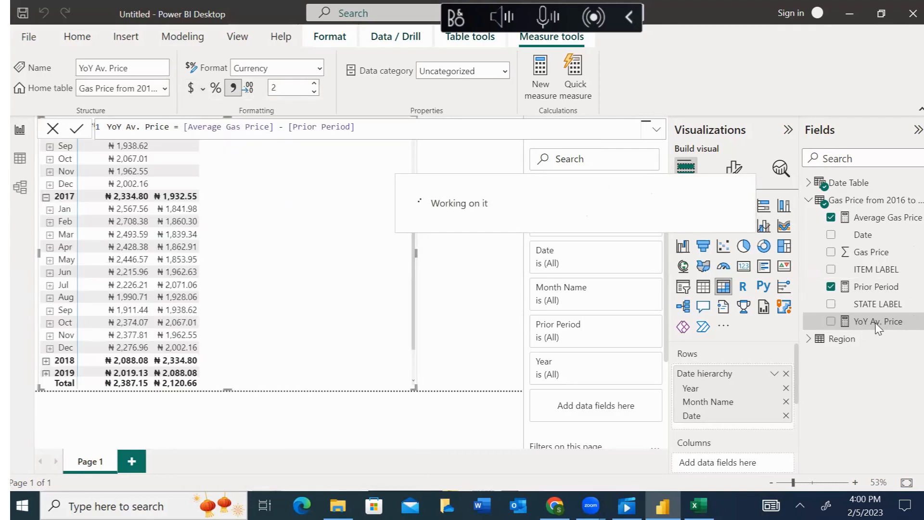
left_click_drag(874, 325, 299, 201)
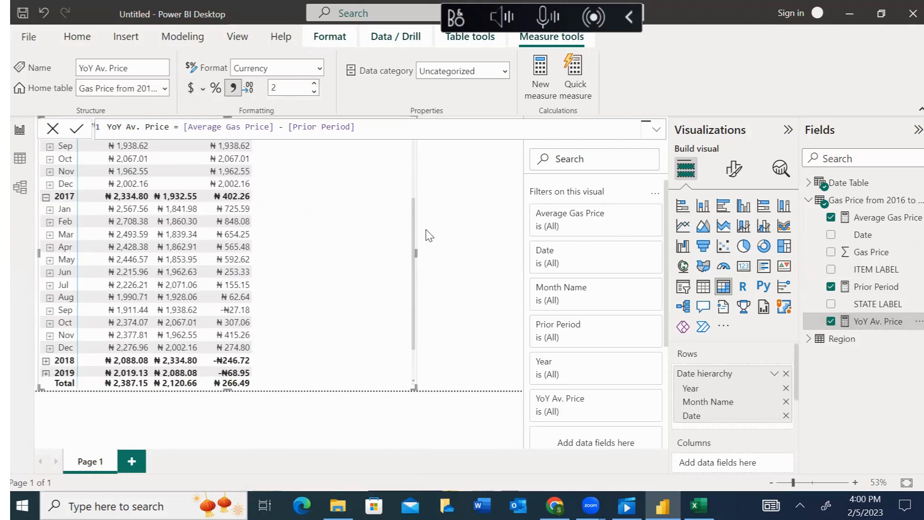
Step: Expand February 2017 in the matrix and examine its daily Prior Period and YoY Av. Price values
left_click_drag(413, 233, 393, 137)
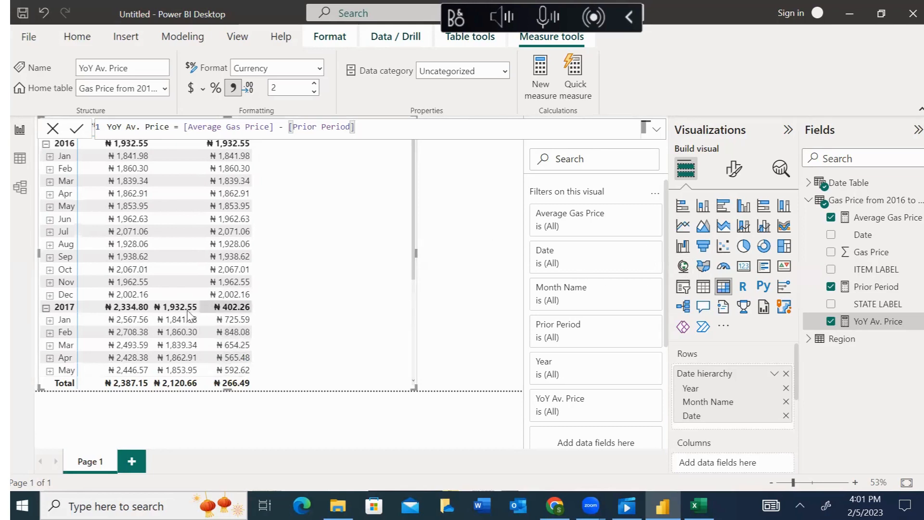
left_click(50, 332)
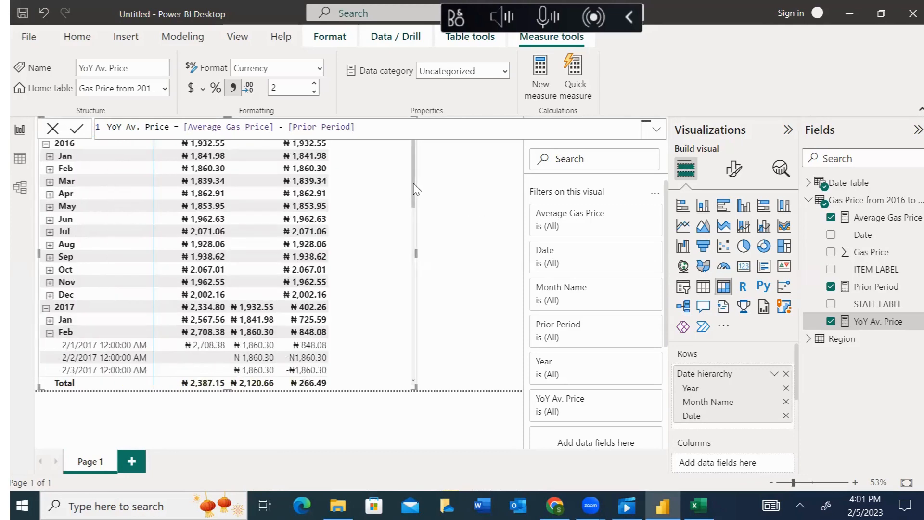
left_click_drag(415, 192, 420, 242)
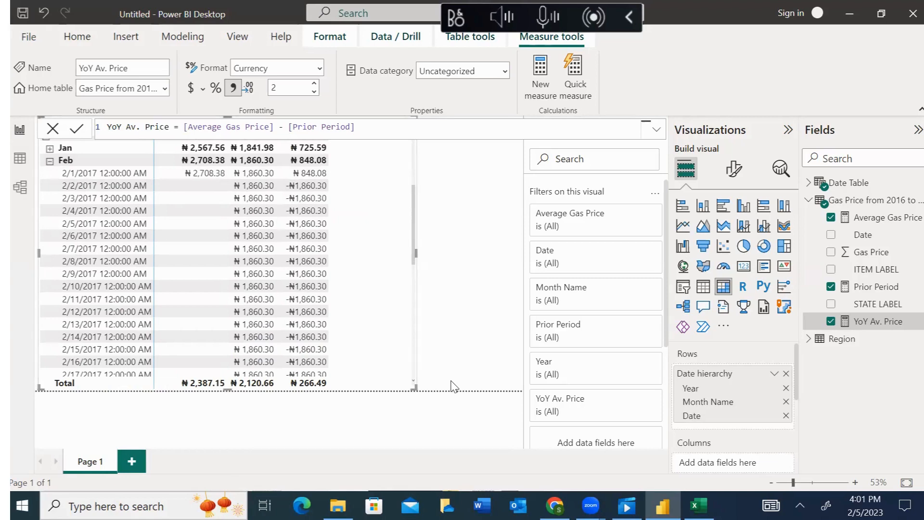
left_click(382, 422)
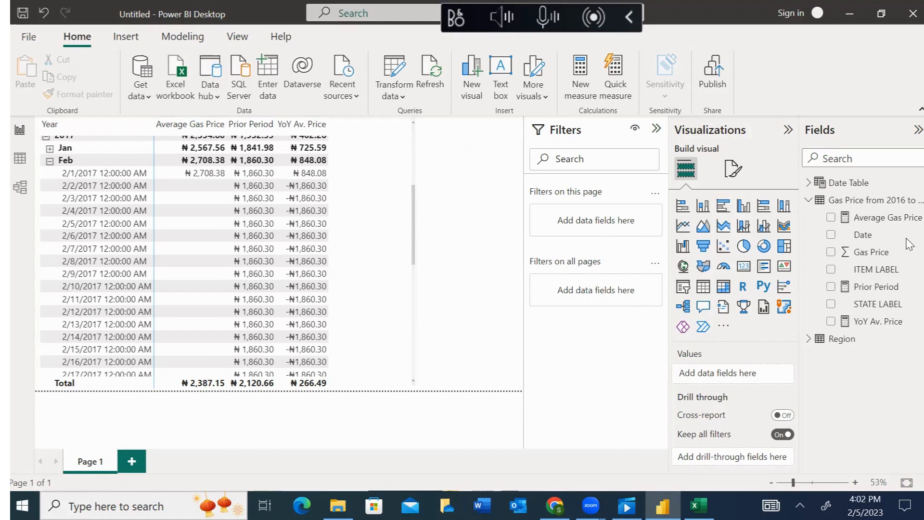
Step: Start a new measure named % Change in the Gas Price table
right_click(866, 204)
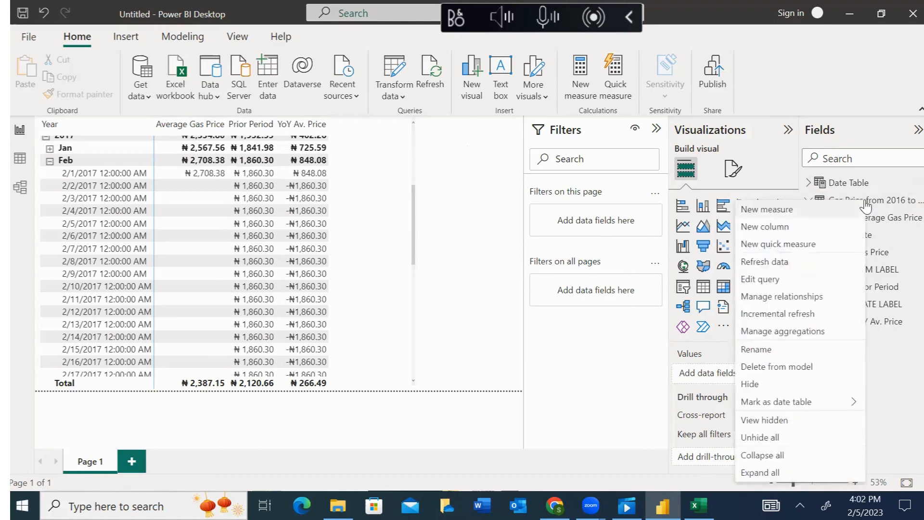
key("Escape")
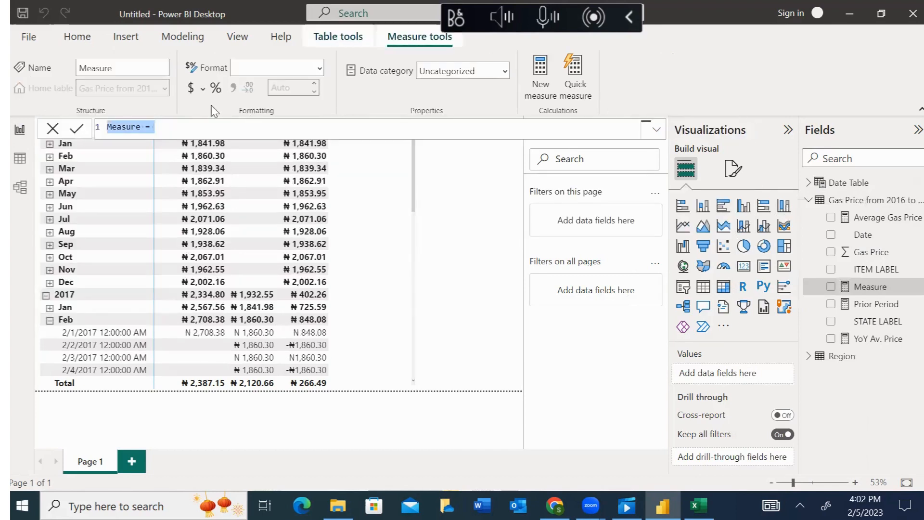
type("%")
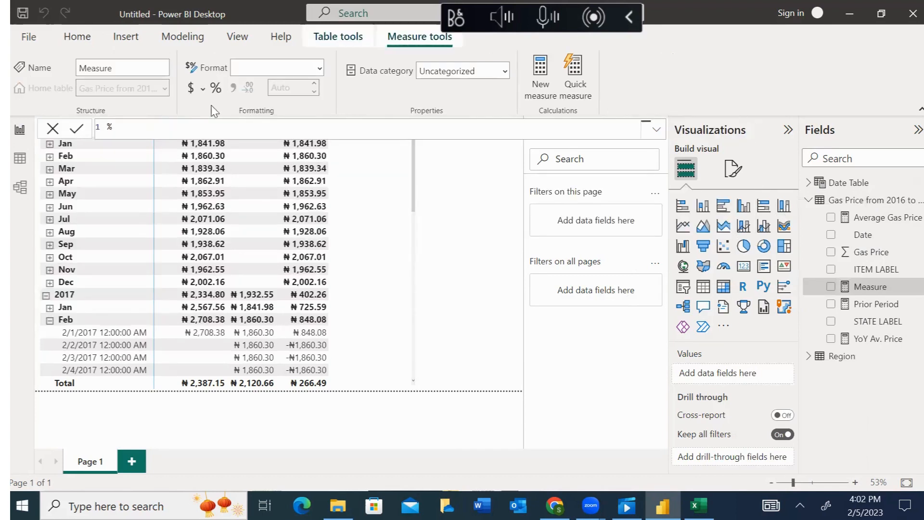
type(" Change = DIVIDE(")
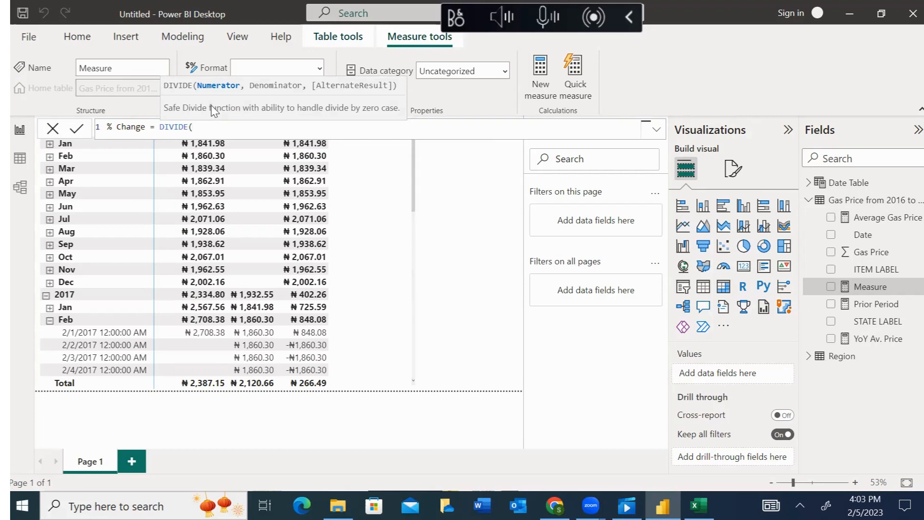
type("[")
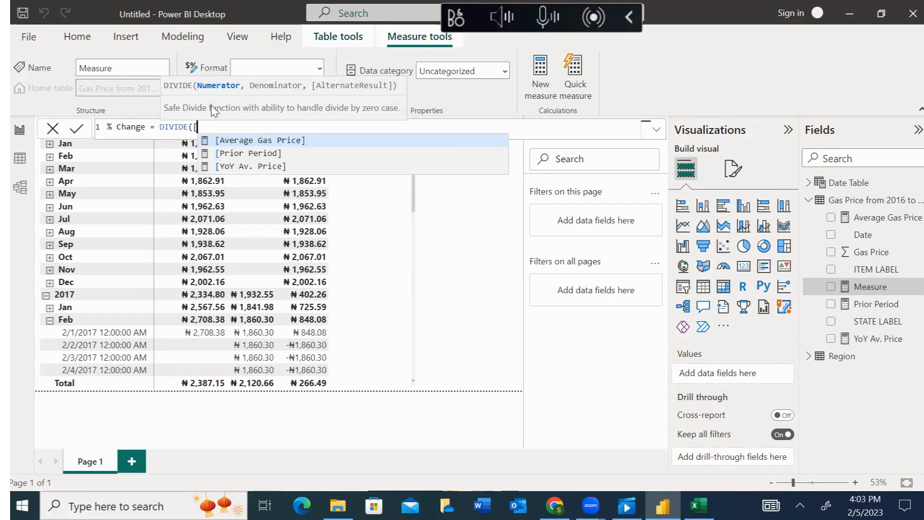
key("Down")
key("Tab")
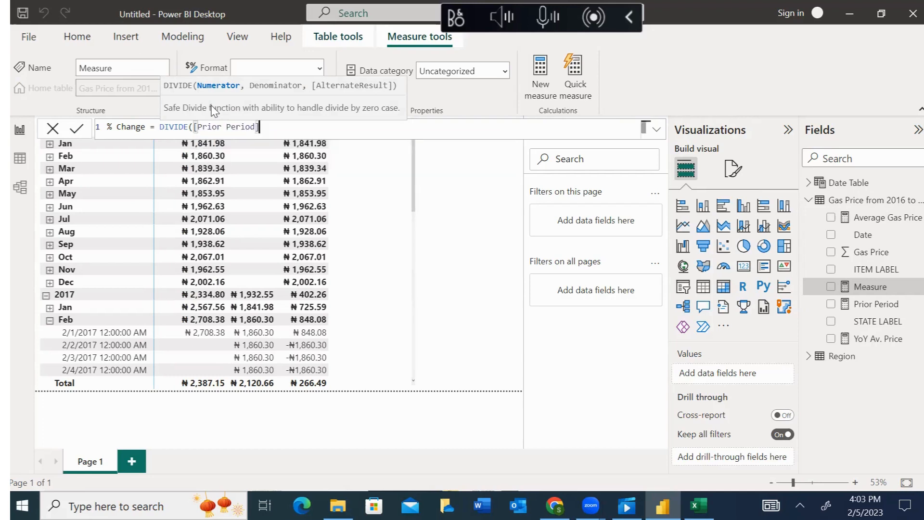
type(",")
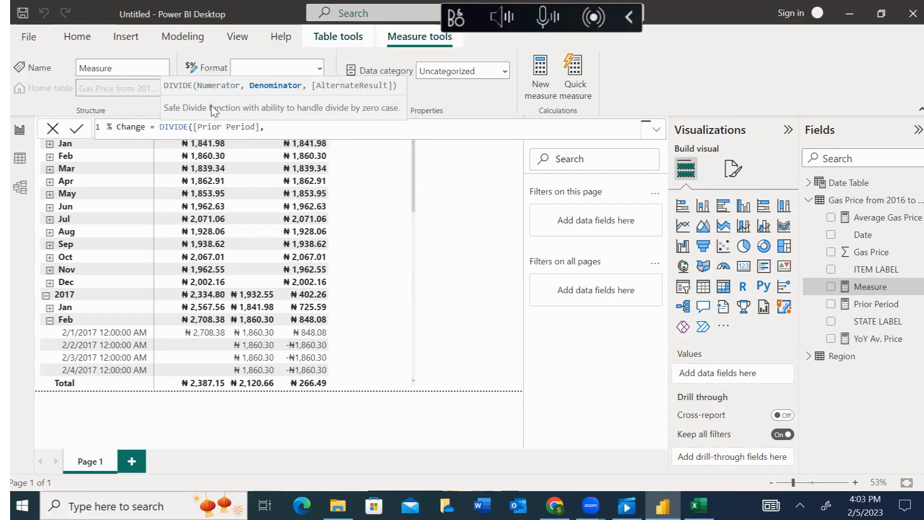
type("cui")
key("BackSpace")
key("BackSpace")
key("BackSpace")
type("CURR")
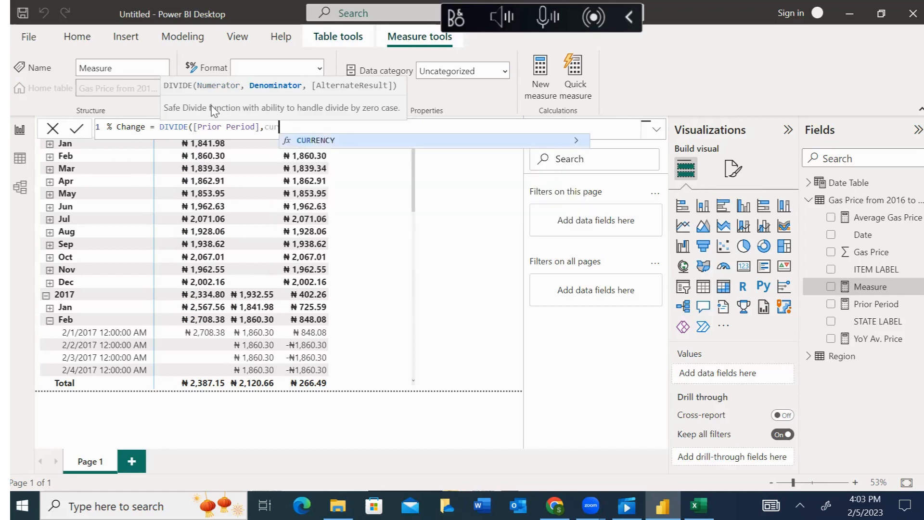
key("BackSpace")
key("BackSpace")
key("BackSpace")
key("BackSpace")
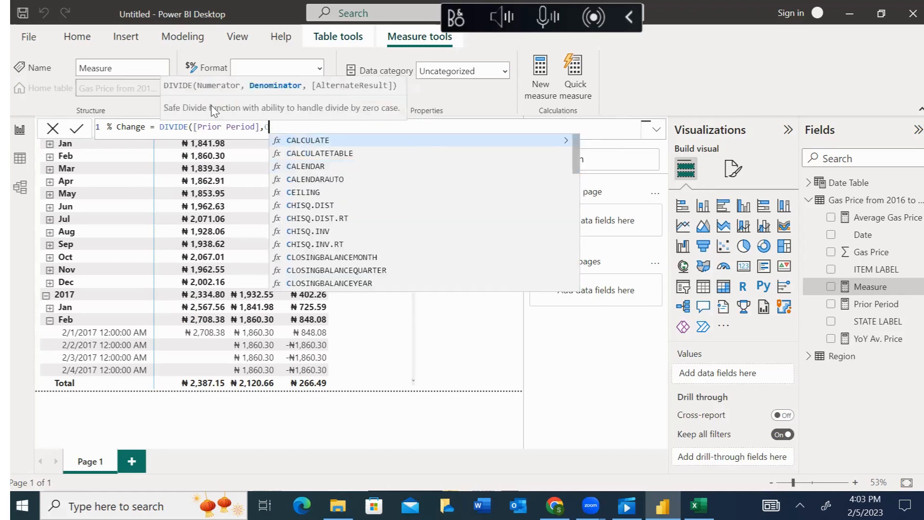
type("[")
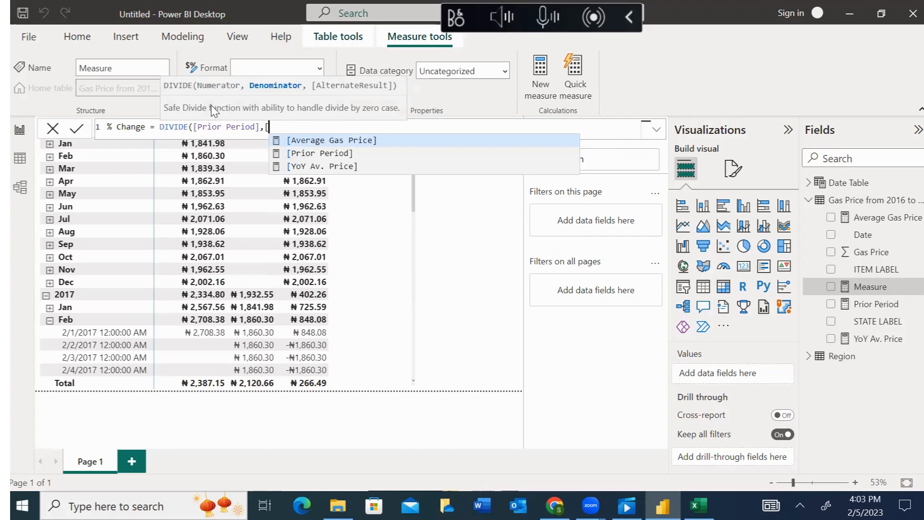
key("Tab")
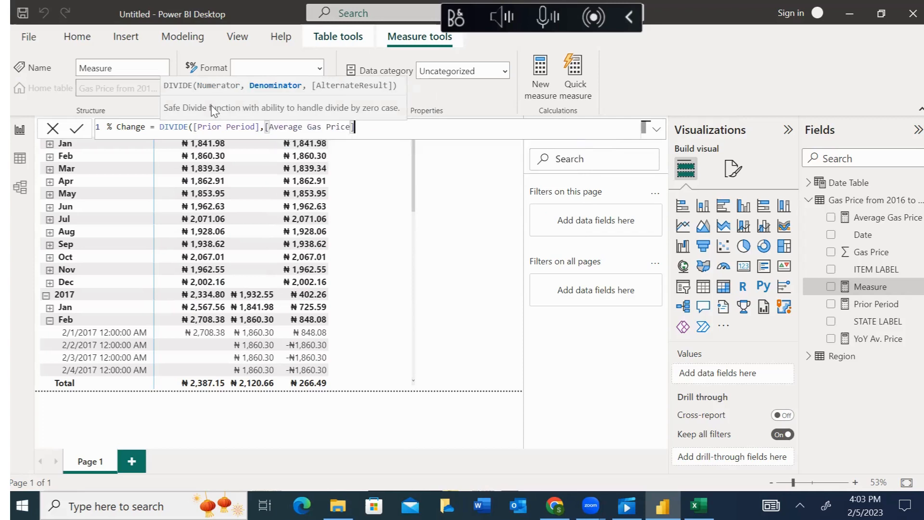
type(")")
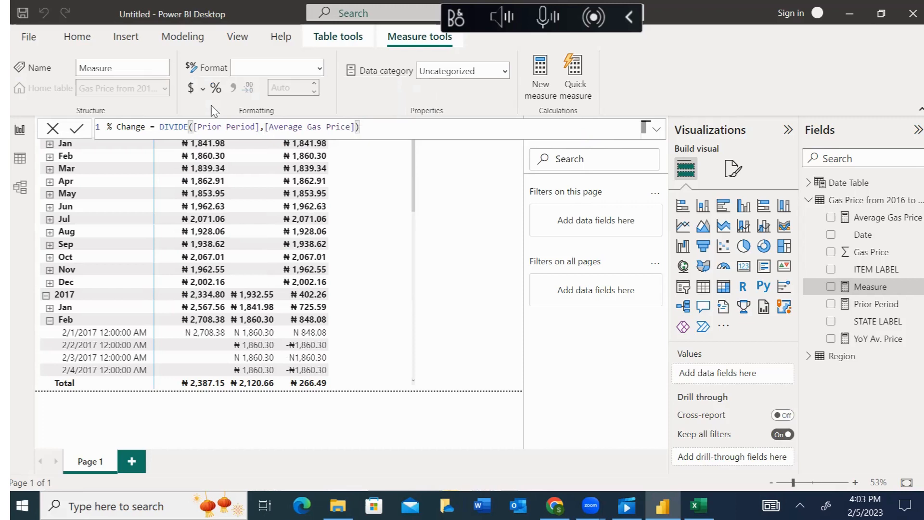
key("BackSpace")
key("BackSpace")
key("BackSpace")
key("BackSpace")
key("BackSpace")
key("BackSpace")
key("BackSpace")
key("BackSpace")
key("BackSpace")
key("BackSpace")
key("BackSpace")
key("BackSpace")
key("BackSpace")
key("BackSpace")
key("BackSpace")
key("BackSpace")
key("BackSpace")
key("BackSpace")
key("BackSpace")
key("BackSpace")
key("BackSpace")
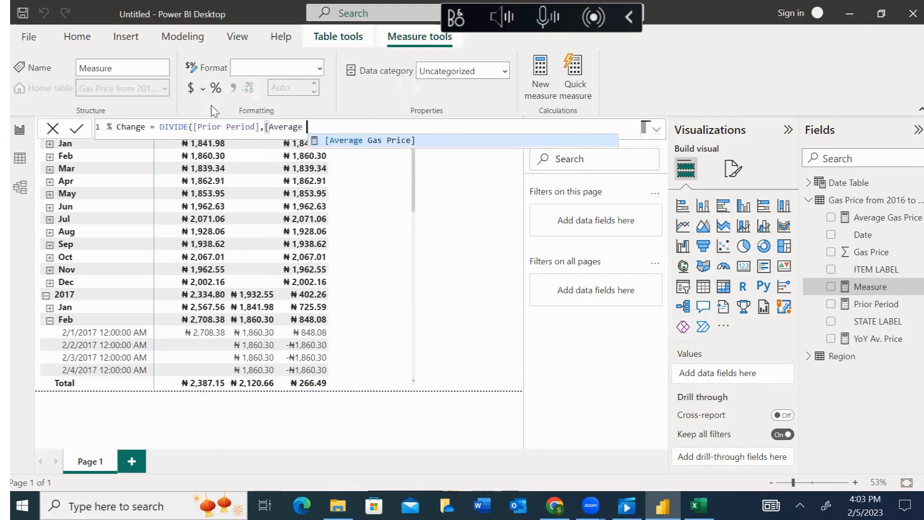
key("BackSpace")
key("BackSpace")
key("BackSpace")
key("BackSpace")
key("BackSpace")
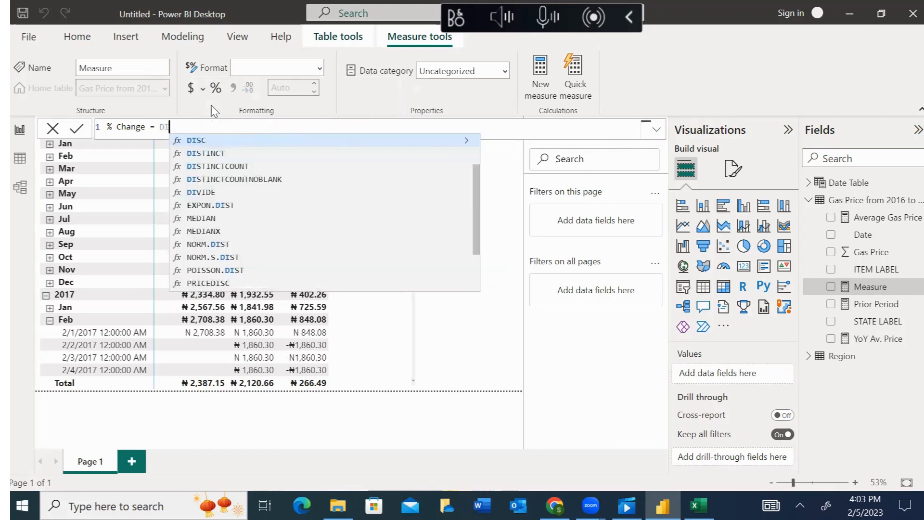
type("cu")
key("BackSpace")
key("BackSpace")
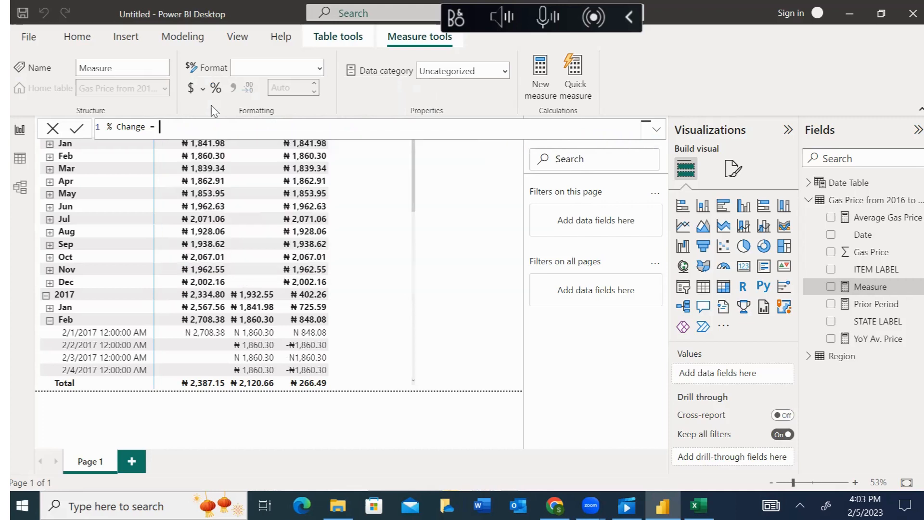
Step: Define the % Change measure as [Prior Period]/[Average Gas Price] and commit it
type("[")
key("Down")
key("Tab")
type("/")
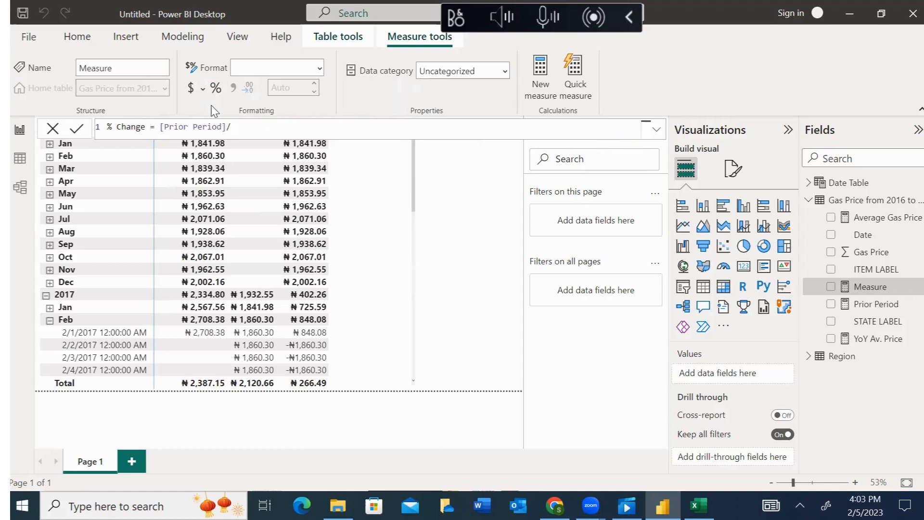
type("[")
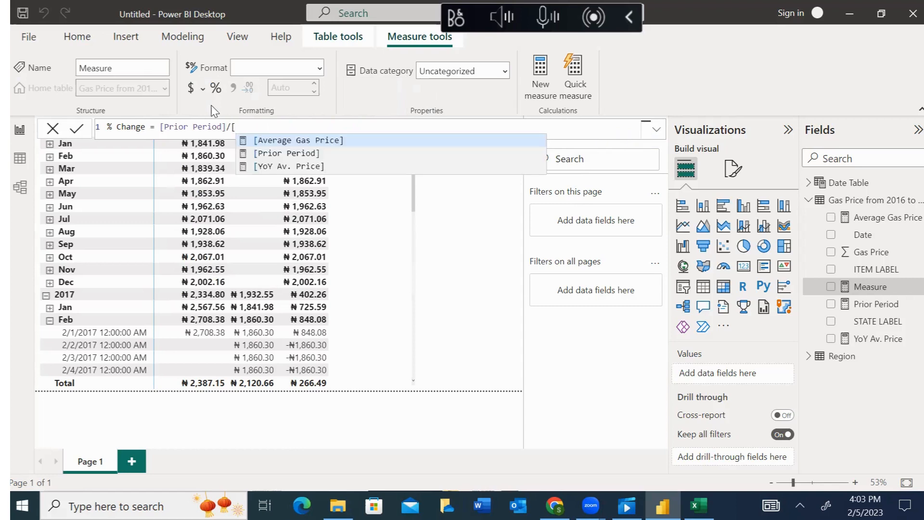
key("Tab")
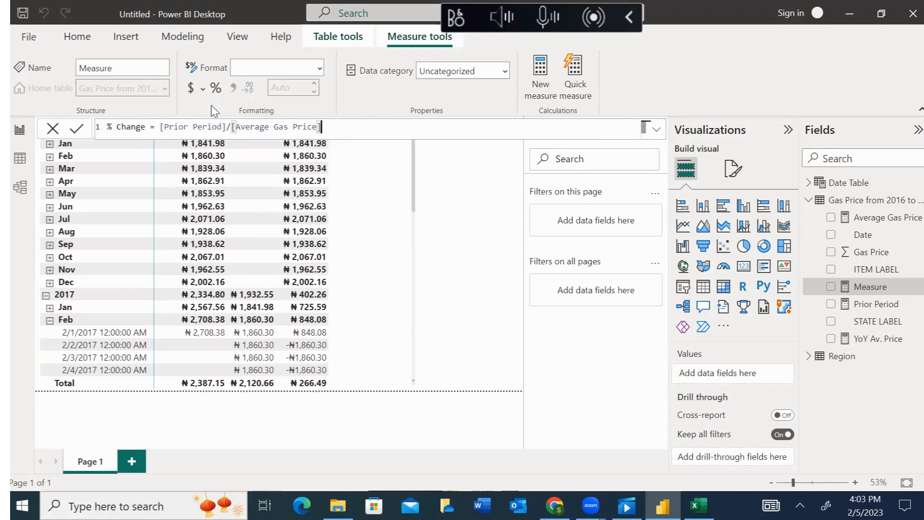
key("Return")
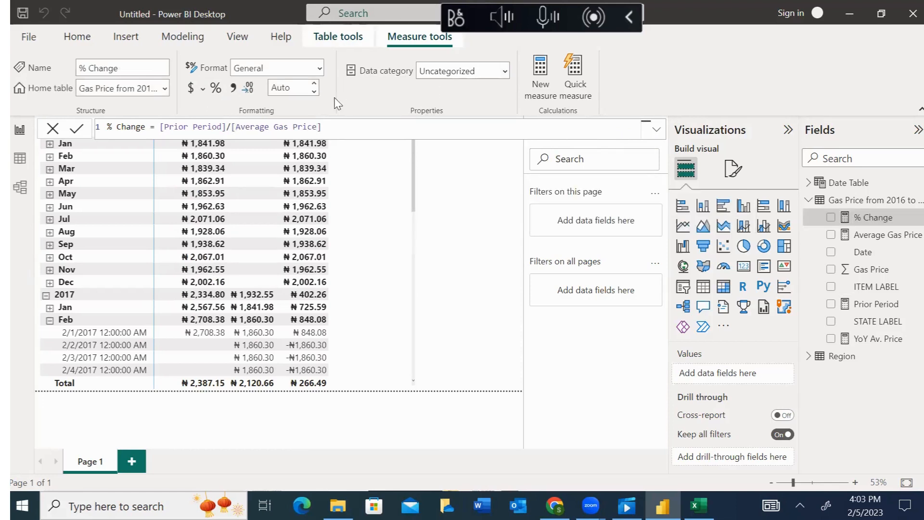
Step: Format % Change as a percentage and redefine it as DIVIDE([Prior Period],[Average Gas Price])
left_click(213, 90)
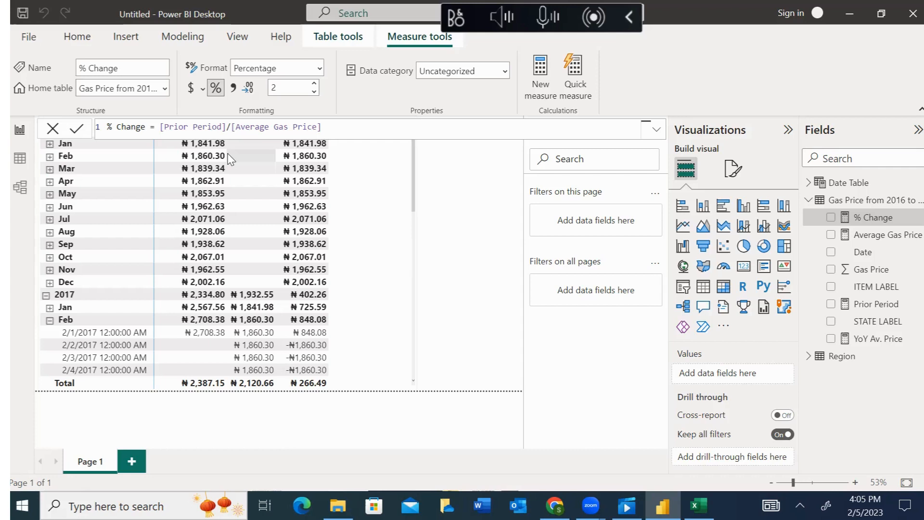
left_click(231, 128)
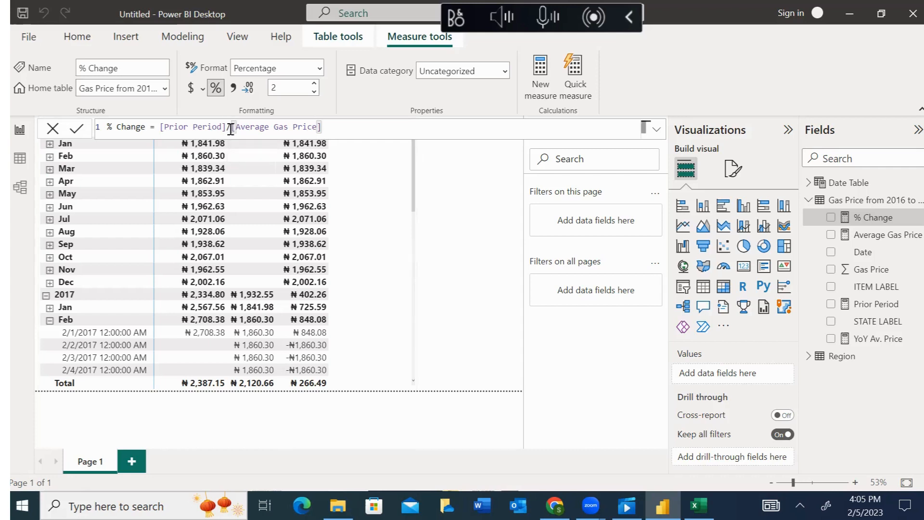
key("BackSpace")
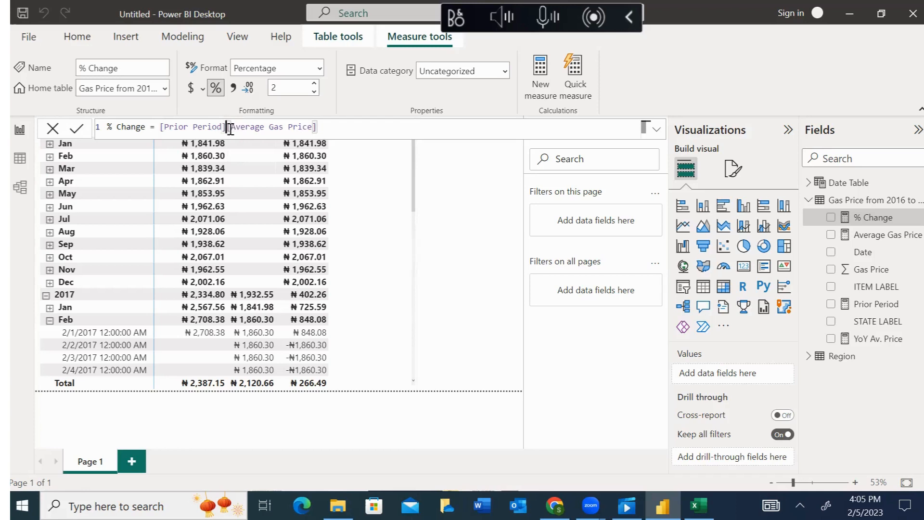
key("Left")
key("Left")
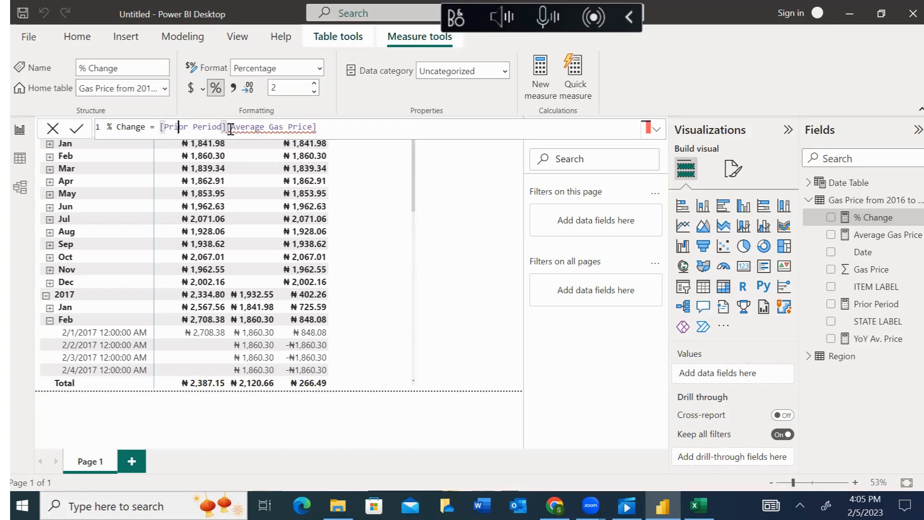
key("Left")
key("Left")
key("Left")
key("Left")
type("DIVIDE(")
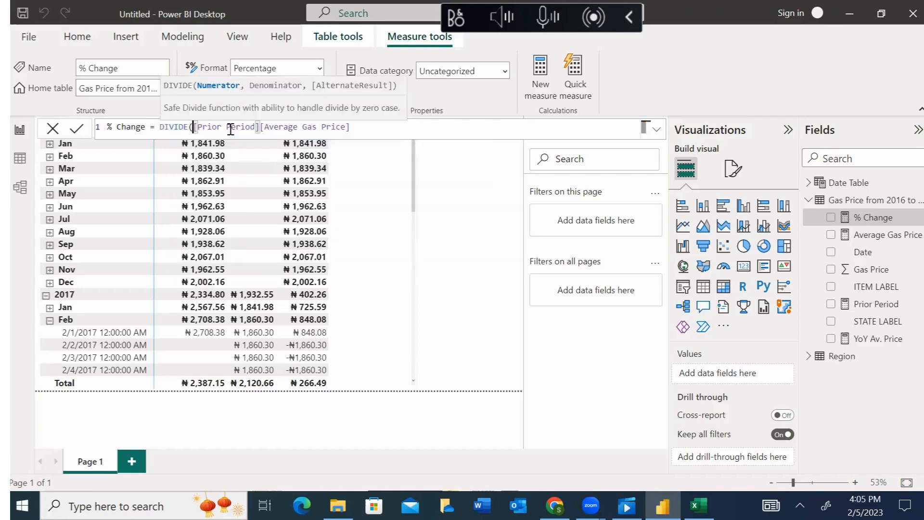
left_click(259, 127)
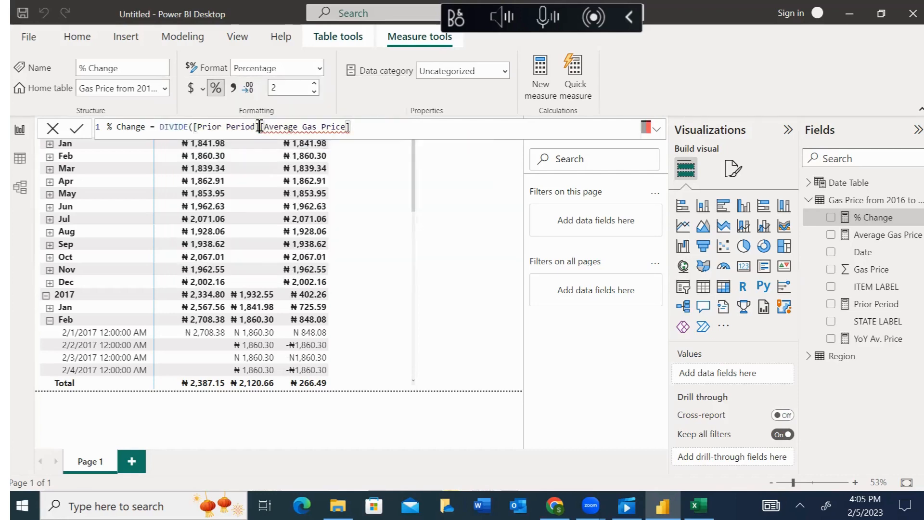
type(",")
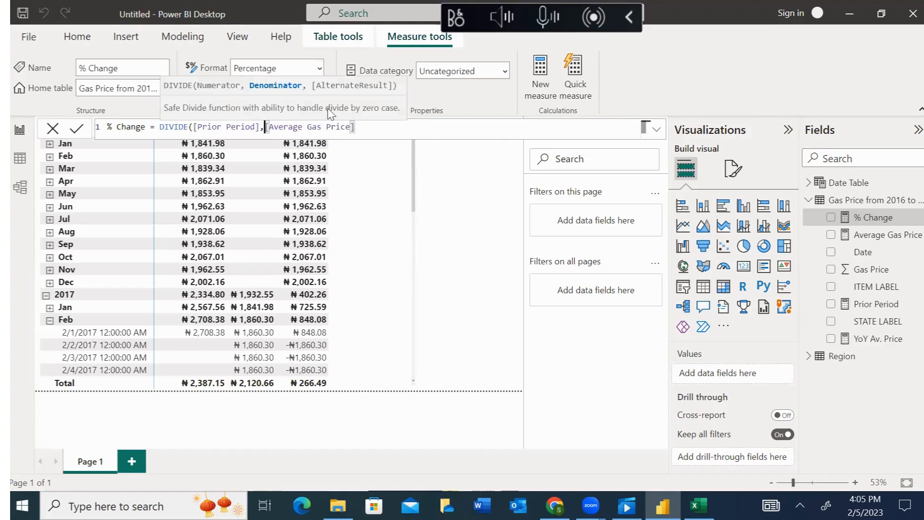
key("Home")
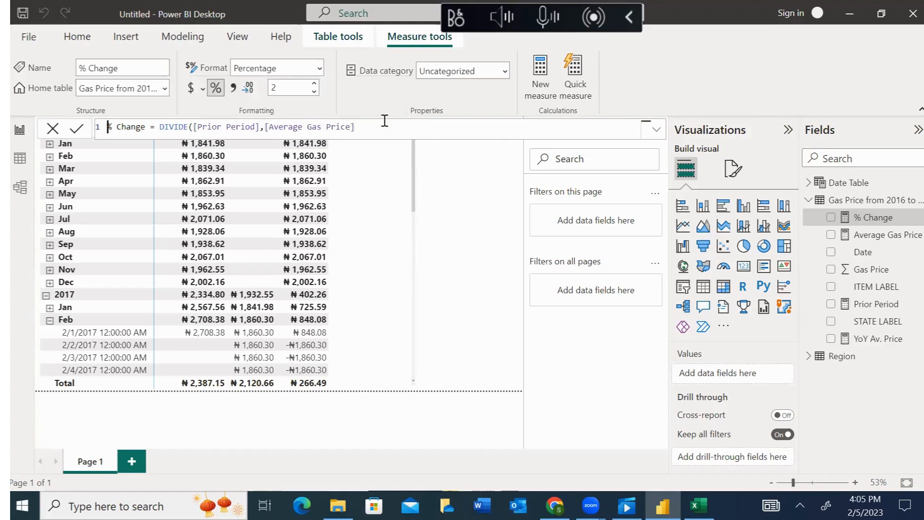
left_click(385, 128)
type(")")
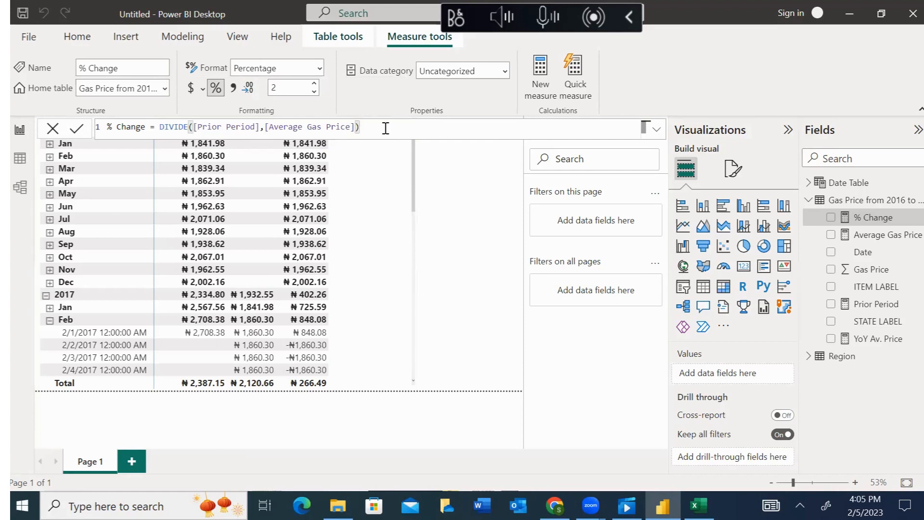
key("Return")
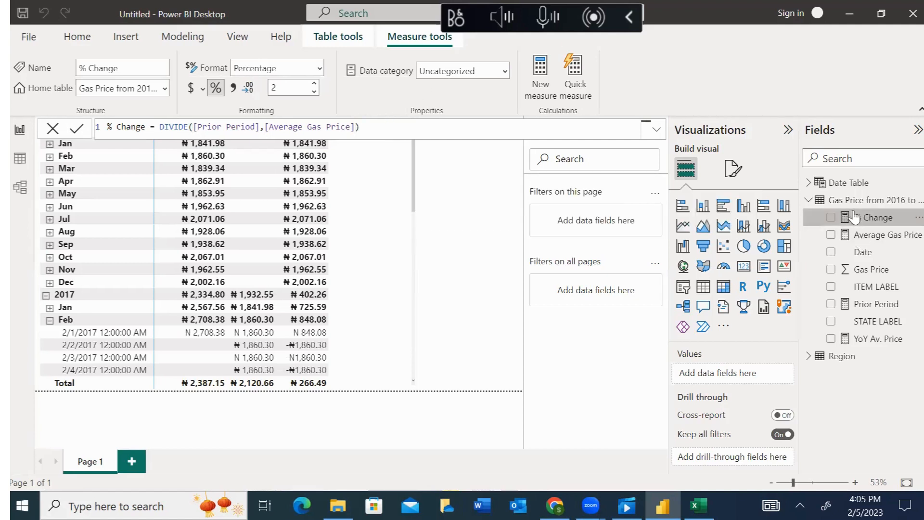
Step: Add the % Change measure to the matrix and drill the matrix up to the year level
left_click_drag(860, 221, 374, 195)
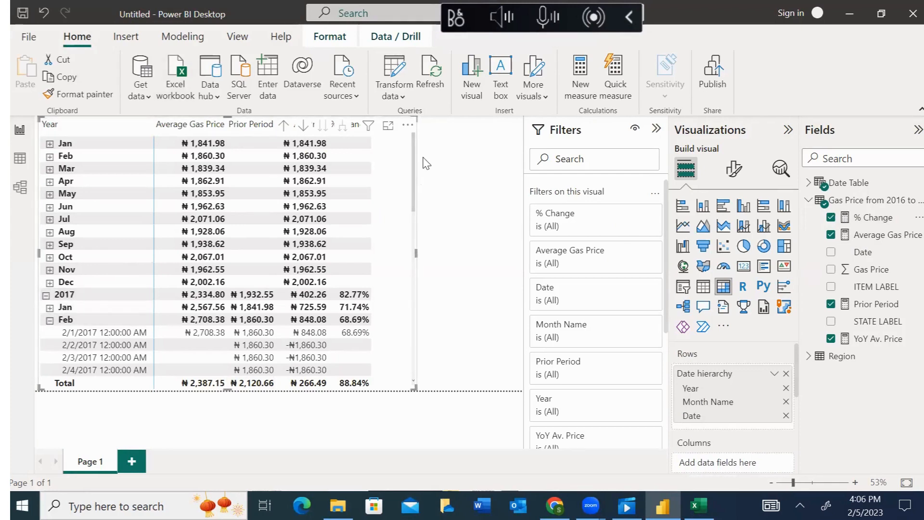
left_click(283, 126)
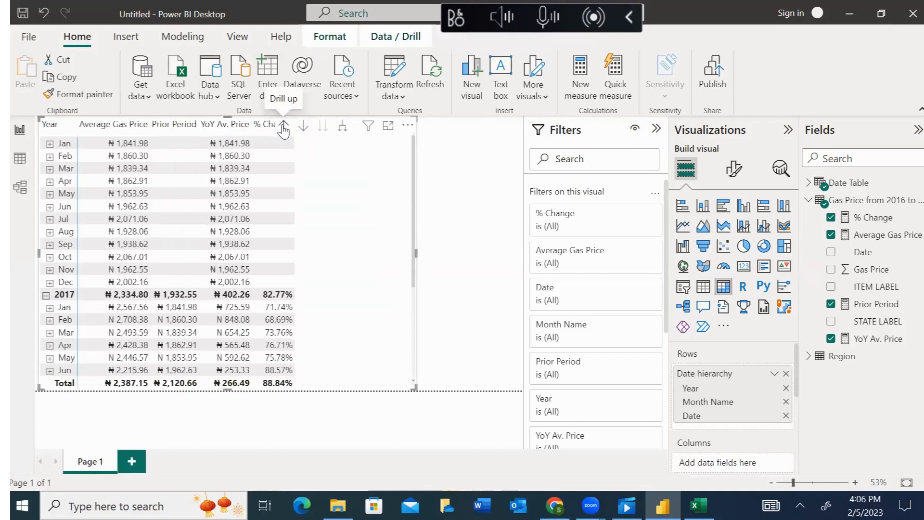
left_click(284, 127)
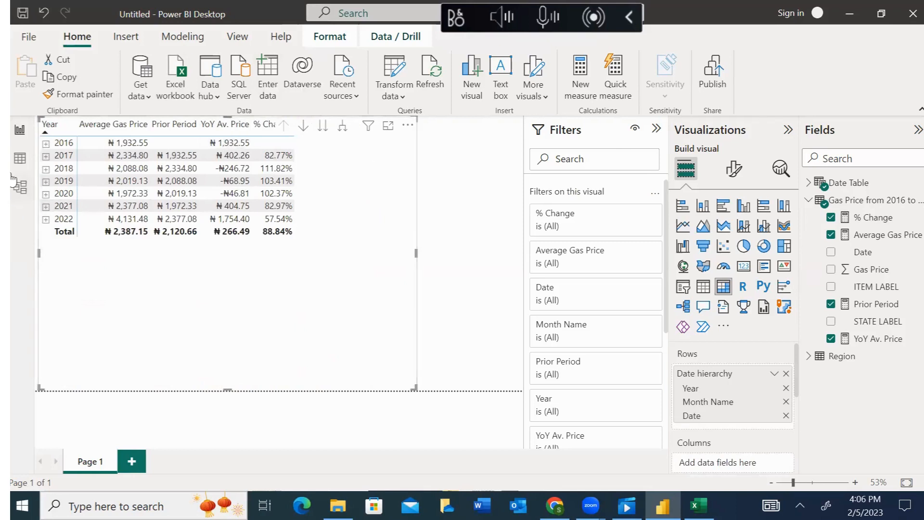
Step: Expand 2017 into months in the matrix and narrow the visual to end at the YoY Av. Price column
left_click(45, 156)
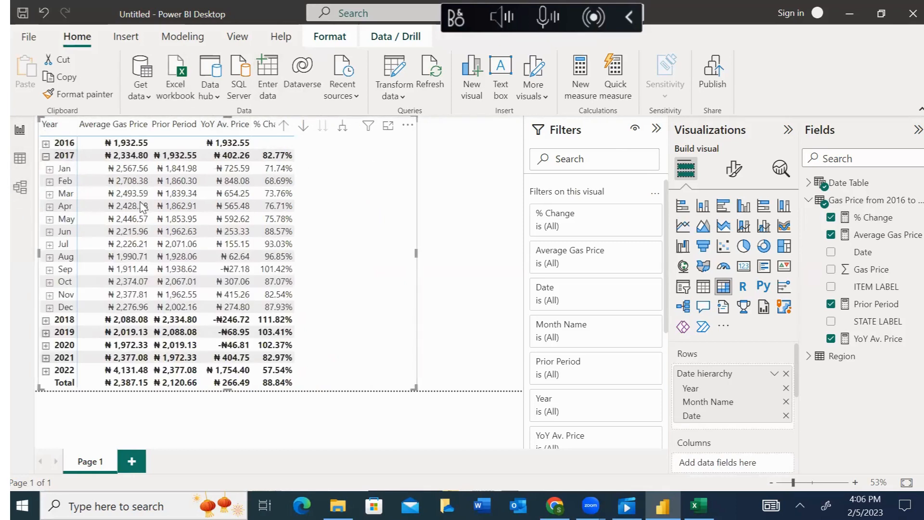
left_click(224, 123)
left_click_drag(416, 250, 256, 252)
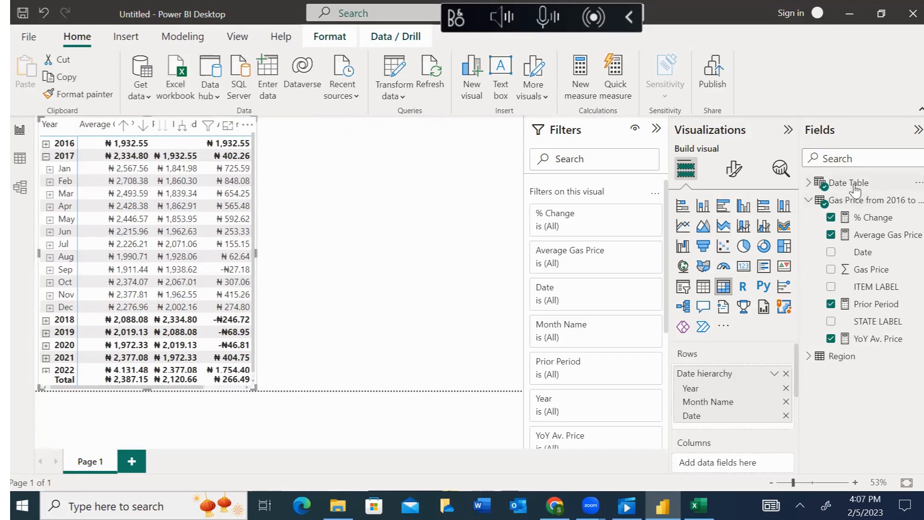
Step: Create a measure in the Gas Price table: Sum of Gas Prices = SUM('Gas Price from 2016 to 2022'[Gas Price])
right_click(861, 204)
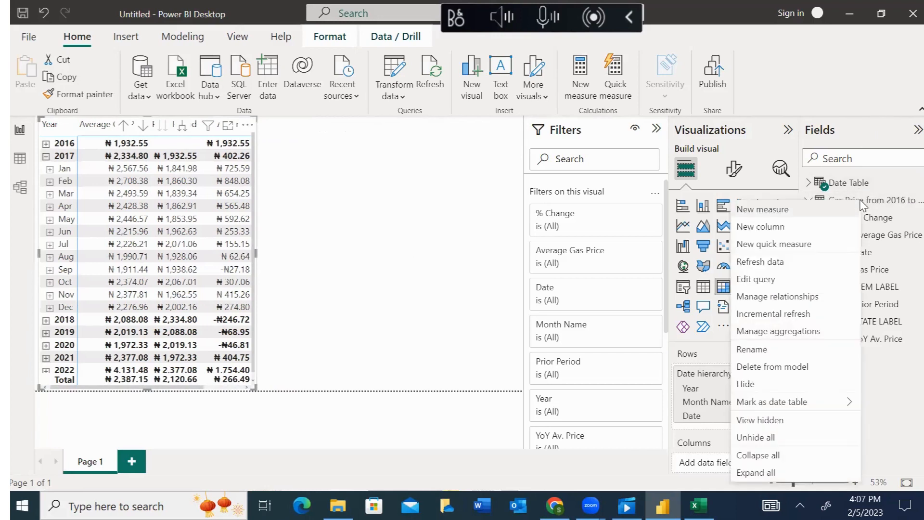
left_click(758, 214)
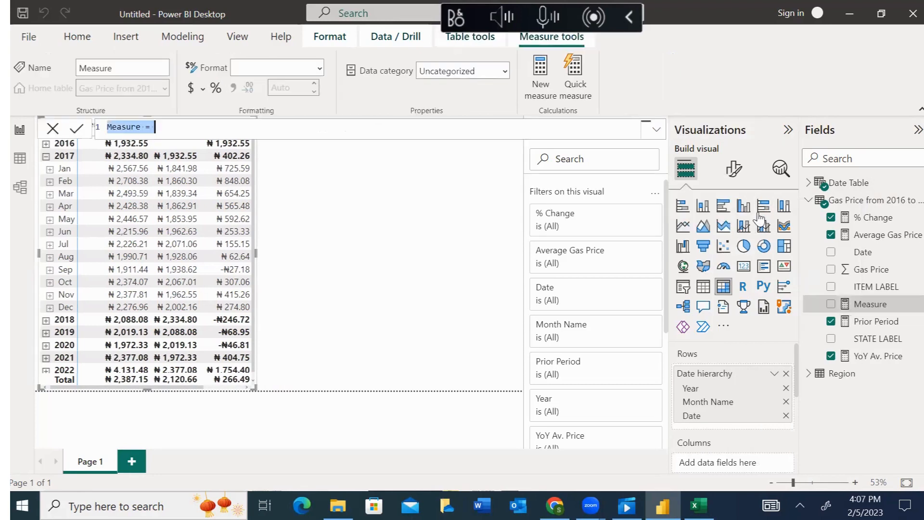
type("Sum")
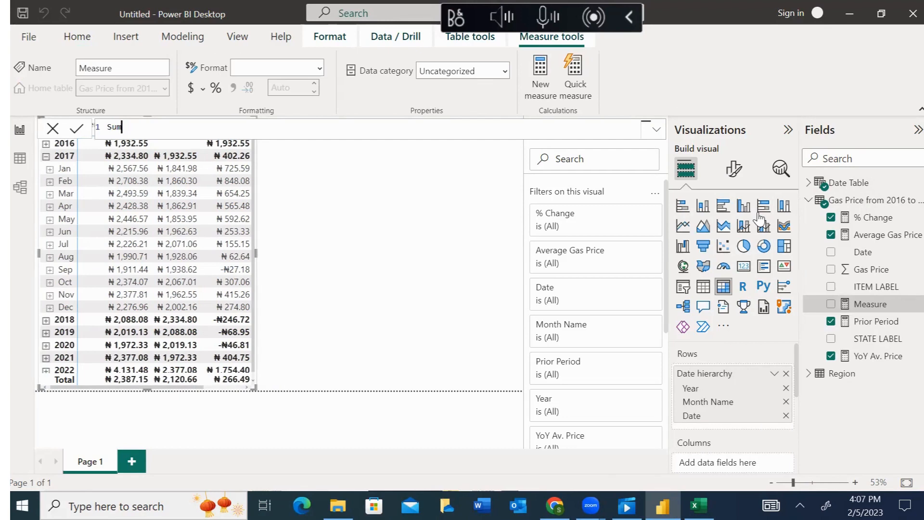
type(" of Gas Prices = SUM(")
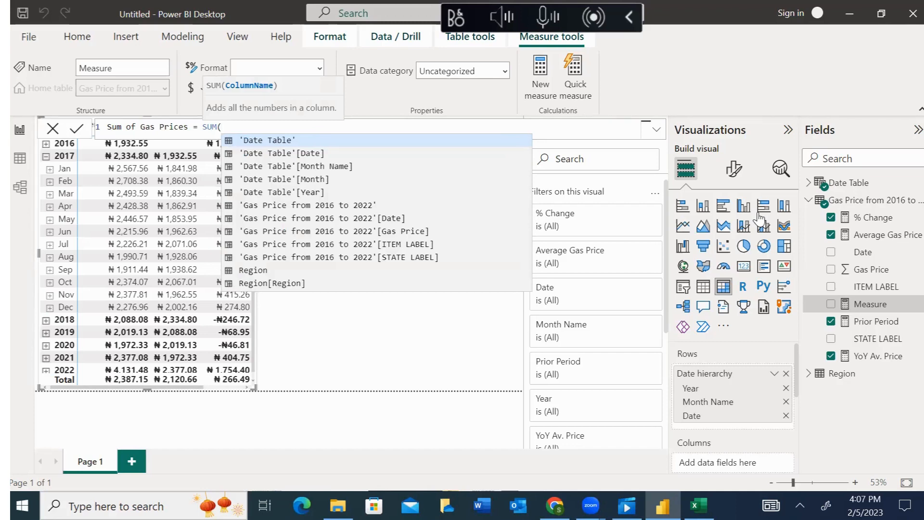
key("Down")
key("Down")
key("Down")
key("Down")
key("Down")
key("Down")
key("Down")
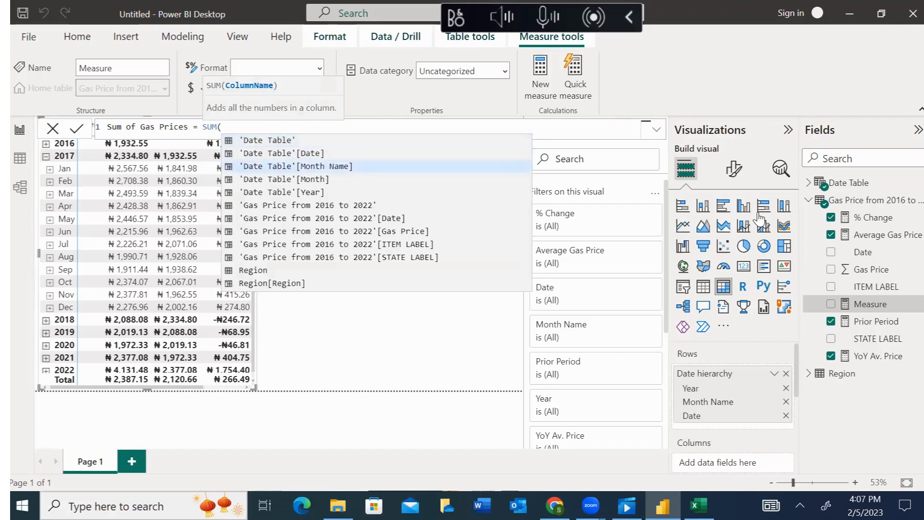
key("Tab")
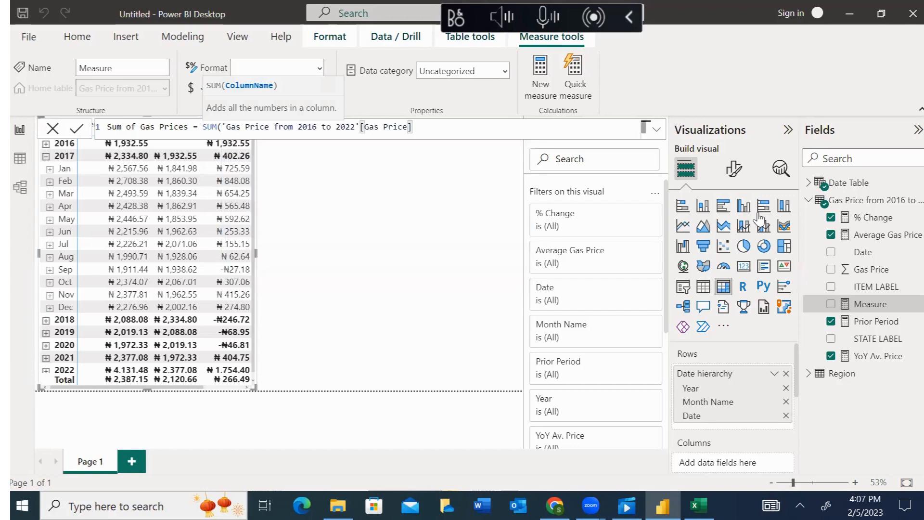
type(")")
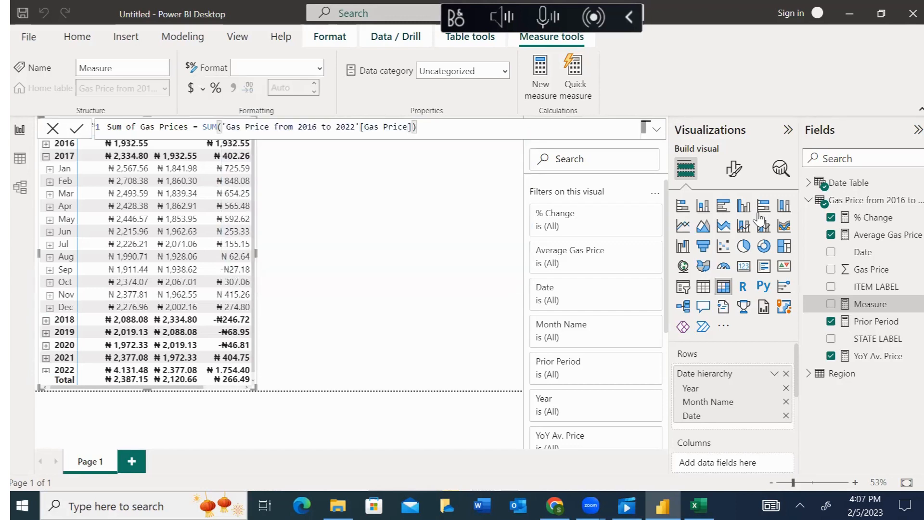
key("Return")
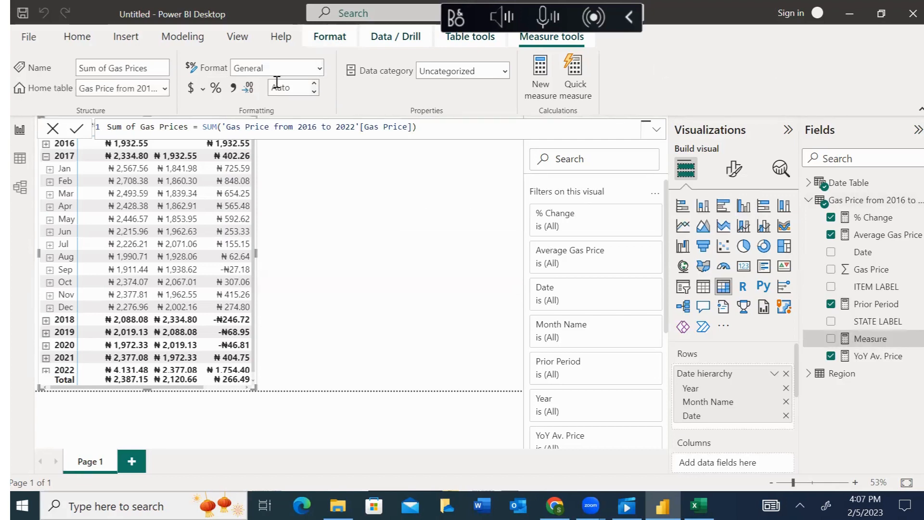
Step: Format Sum of Gas Prices as ₦ currency and place it as the first value in the matrix, widened to fit all columns
left_click(202, 89)
left_click(234, 131)
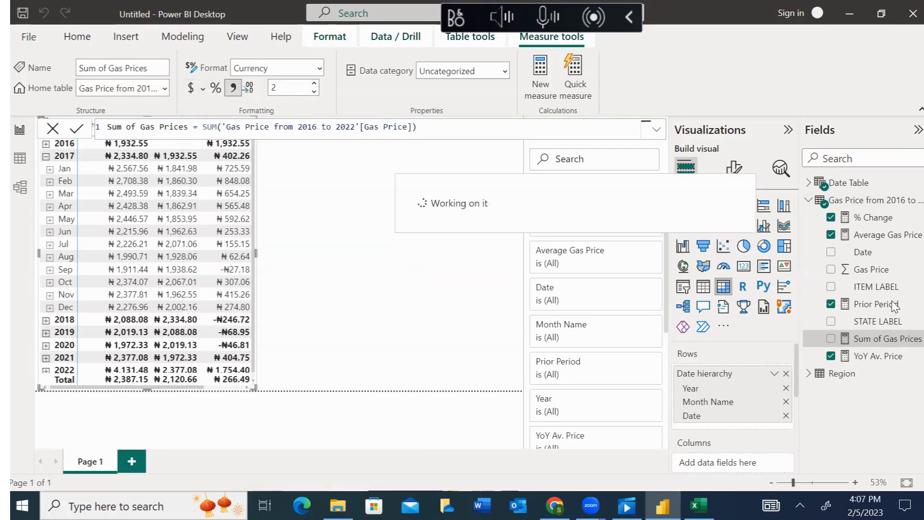
left_click_drag(905, 344, 799, 411)
left_click_drag(856, 338, 781, 367)
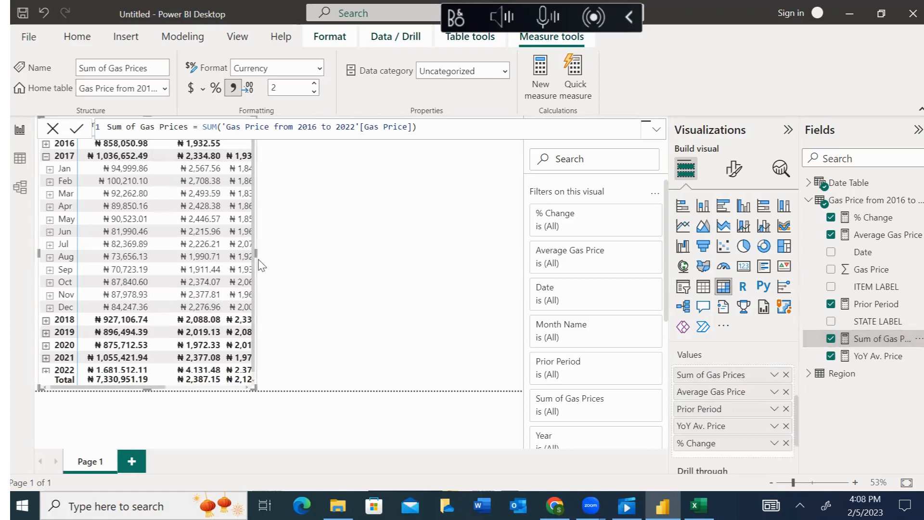
left_click_drag(256, 253, 431, 246)
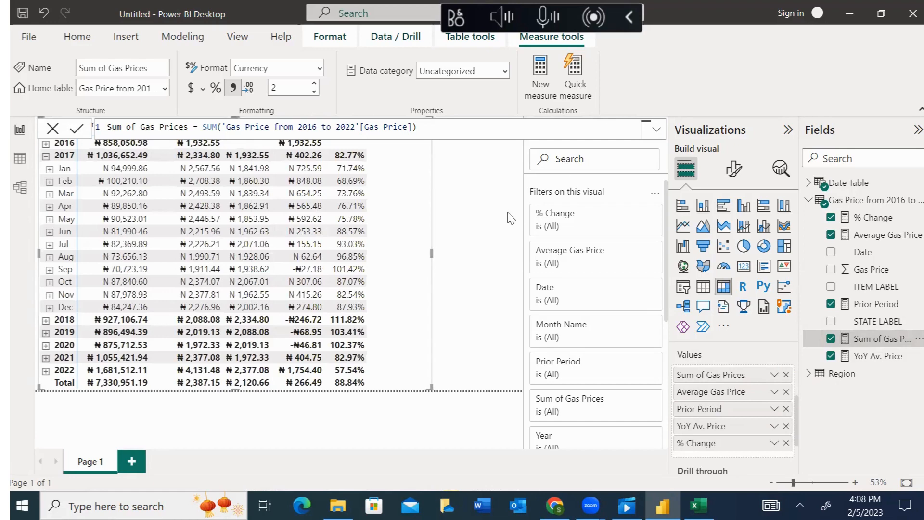
left_click(496, 164)
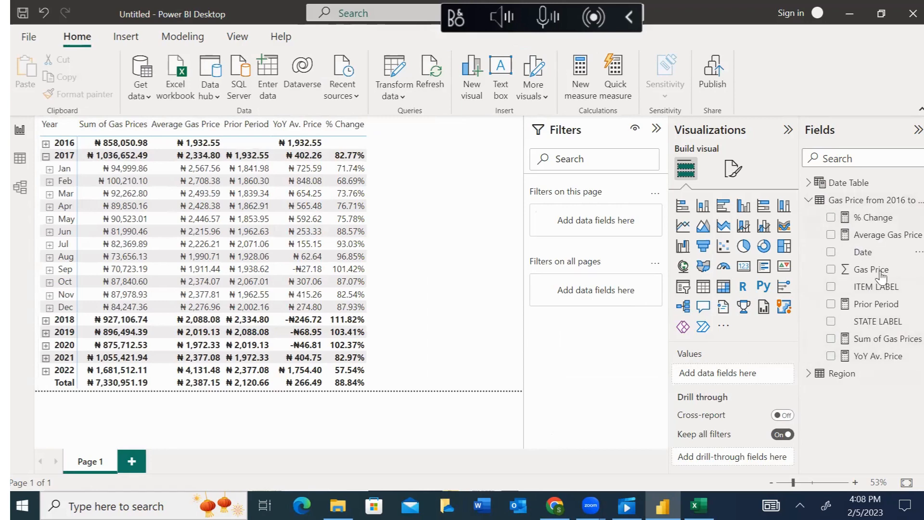
Step: Rename the Prior Period value in the matrix to Prior Period Av. Price
left_click(869, 319)
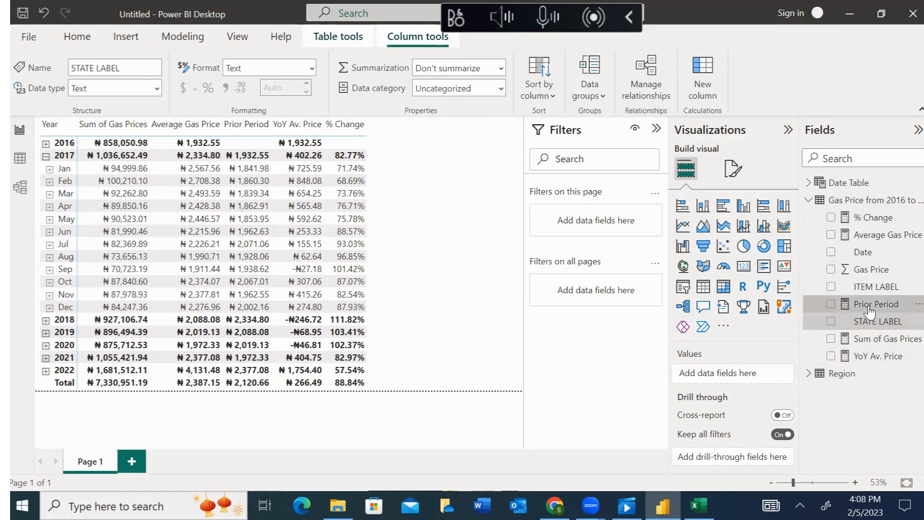
left_click(869, 304)
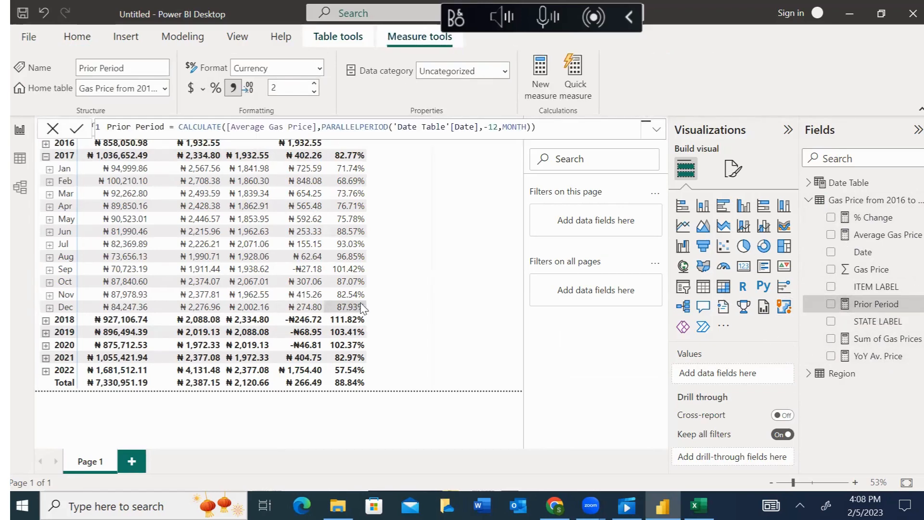
left_click(408, 292)
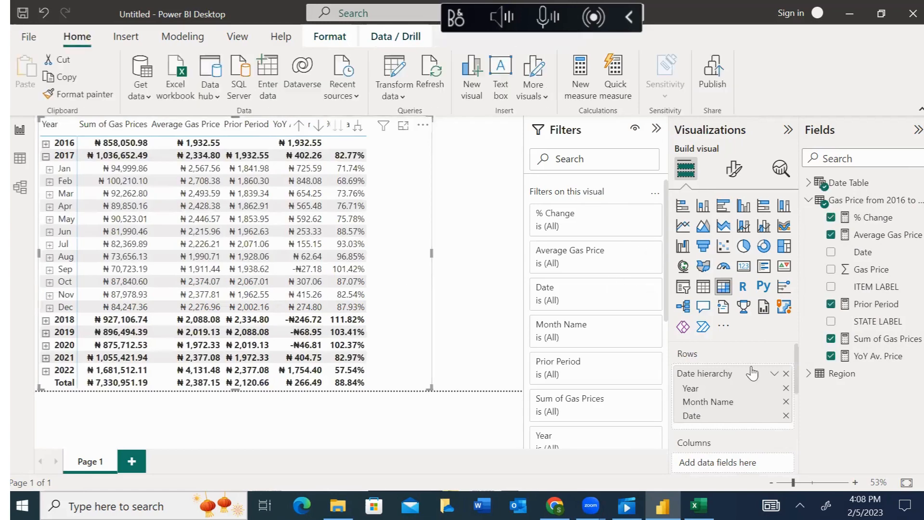
scroll(795, 442, "down", 5)
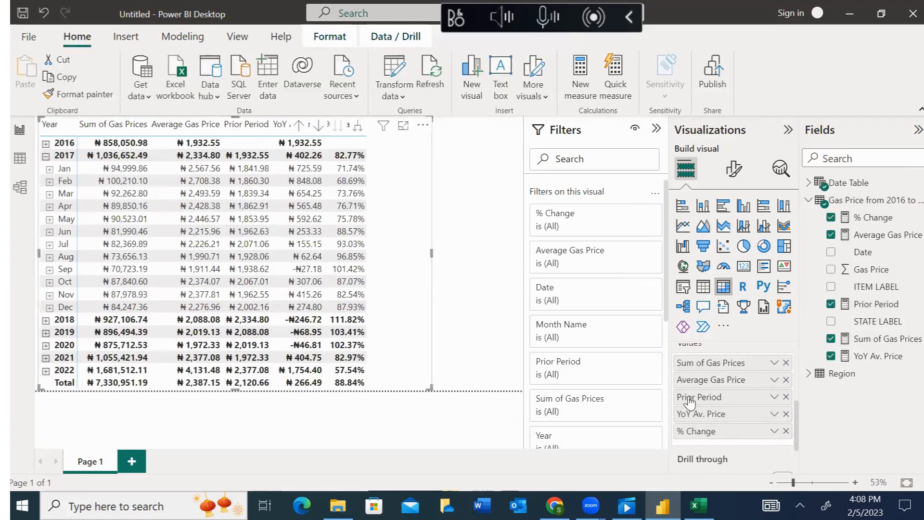
double_click(731, 396)
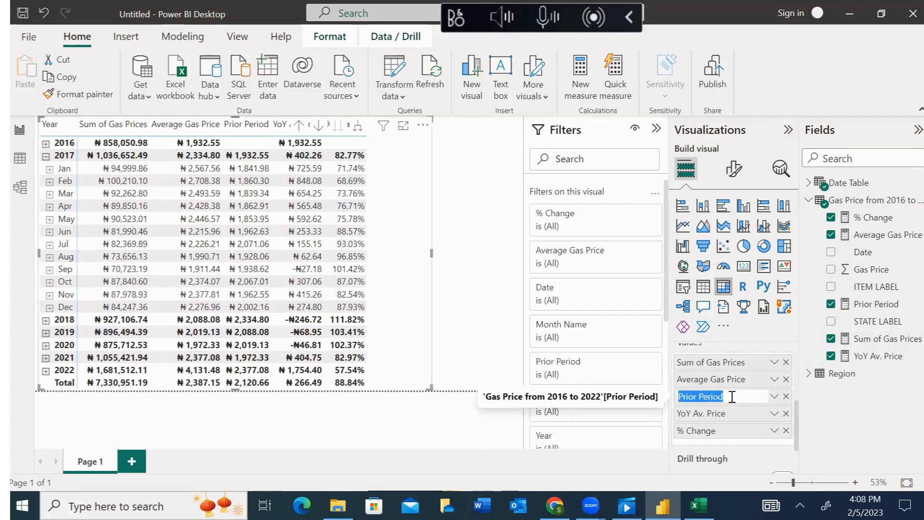
left_click(731, 396)
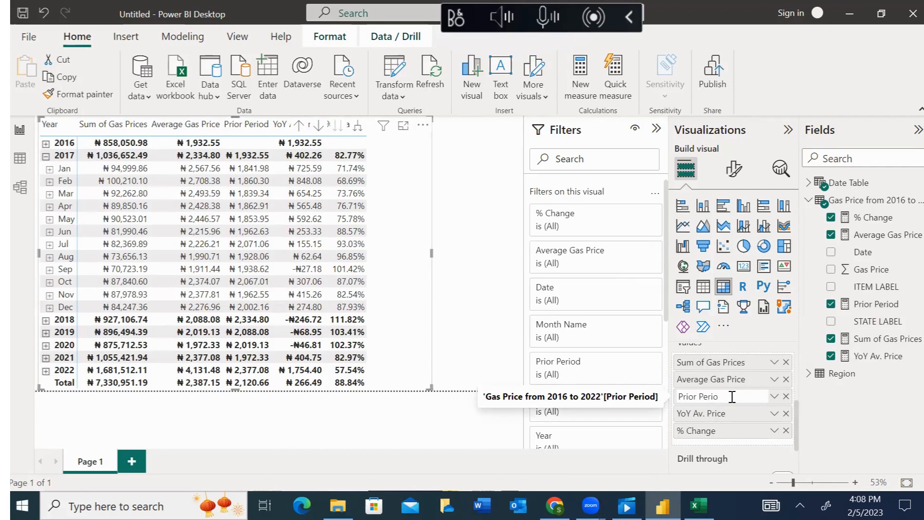
type("d")
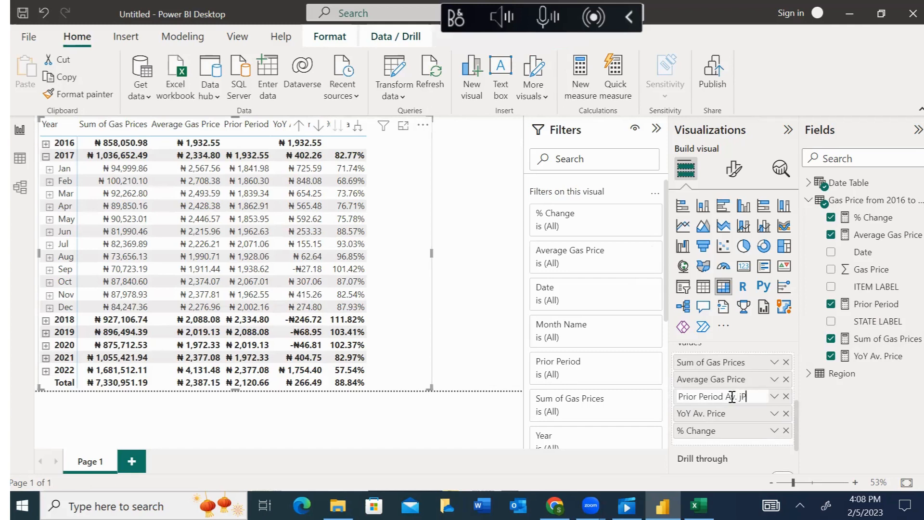
type(" Av. Price")
key("Return")
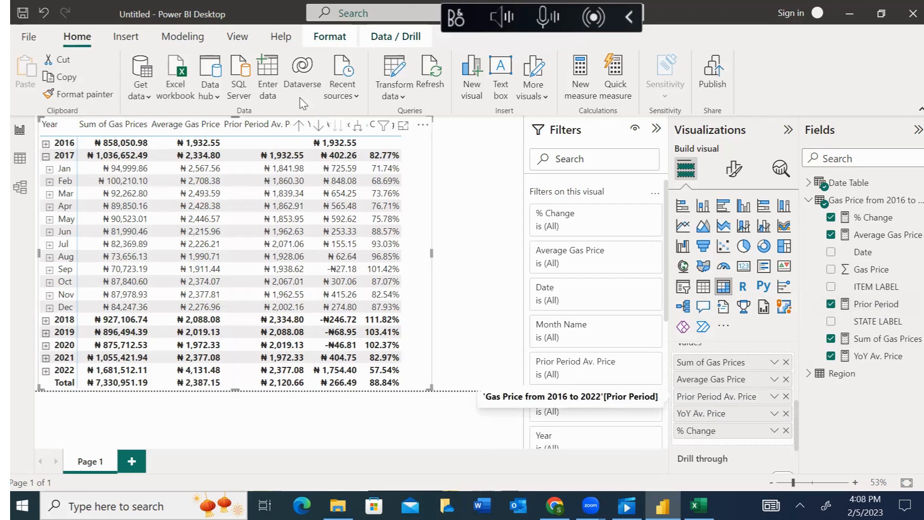
Step: Collapse 2017 in the matrix back to its year row
left_click(477, 182)
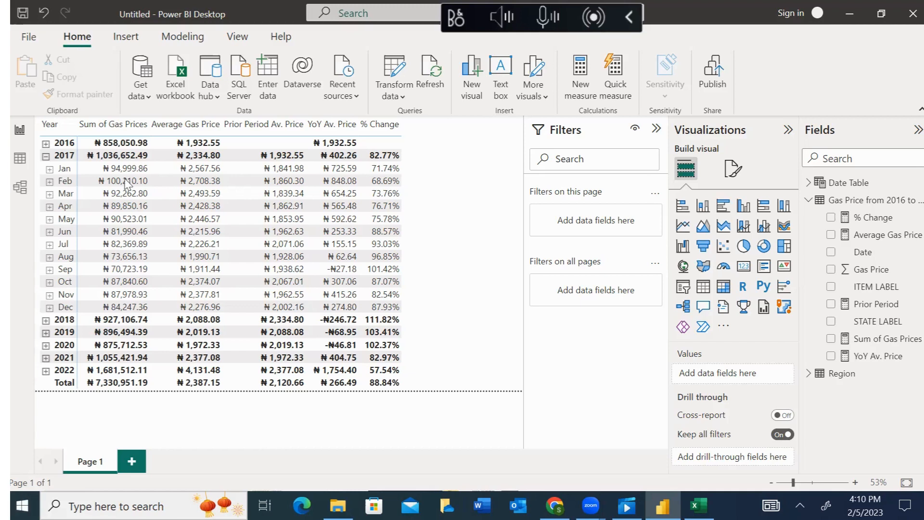
left_click(46, 157)
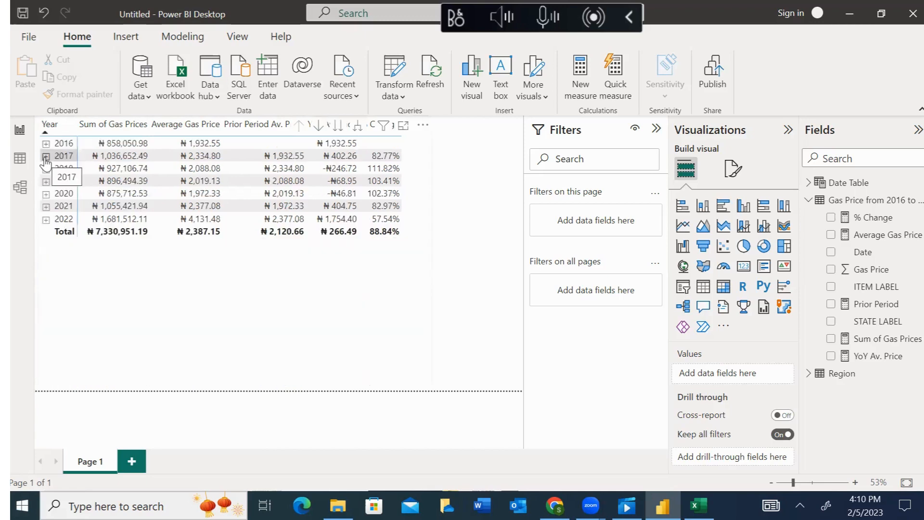